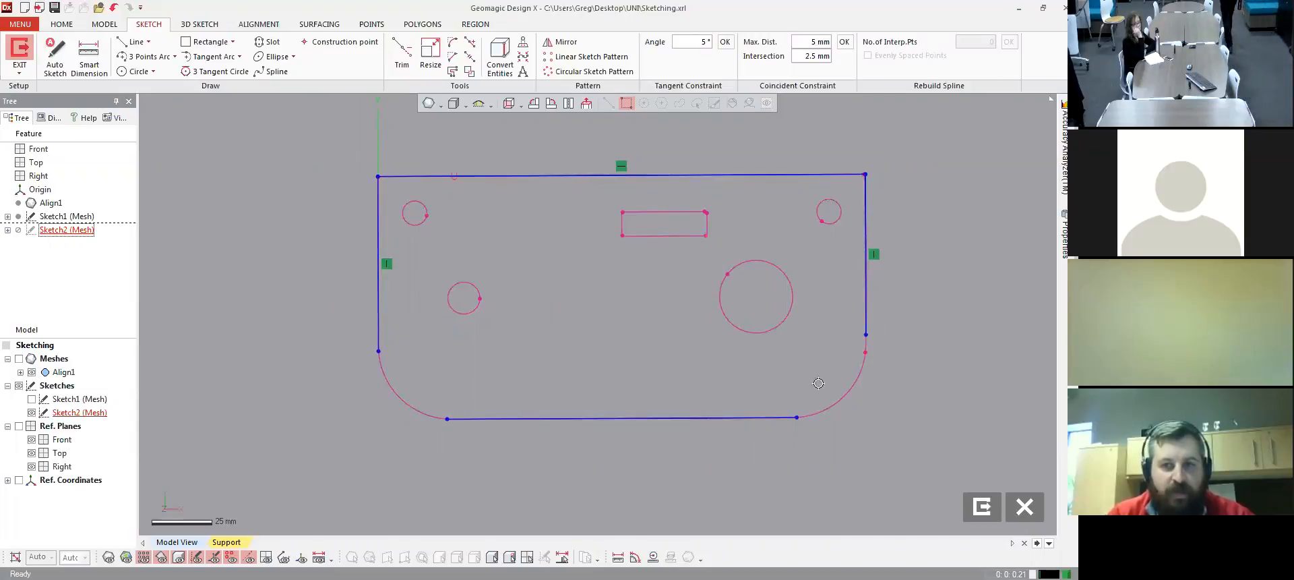
# - Fillet the lower-left corner of the plate outline to match the mesh arc, with a radius of about 30 mm
pyautogui.scroll(2, 616, 326)
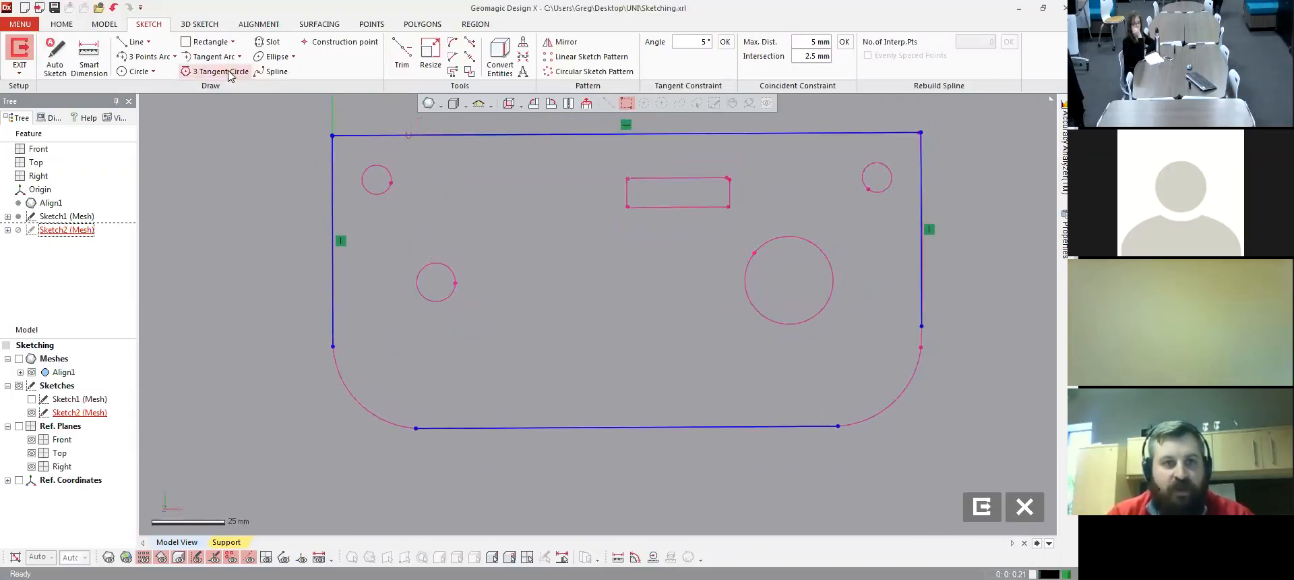
pyautogui.click(452, 46)
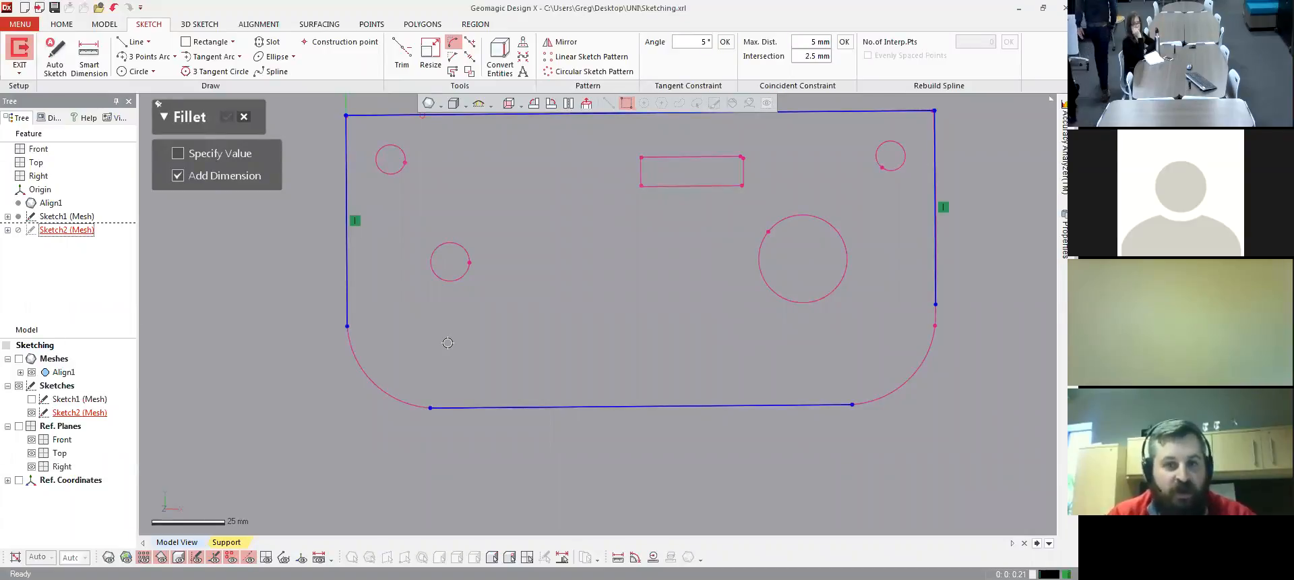
pyautogui.scroll(3, 448, 343)
pyautogui.scroll(3, 566, 317)
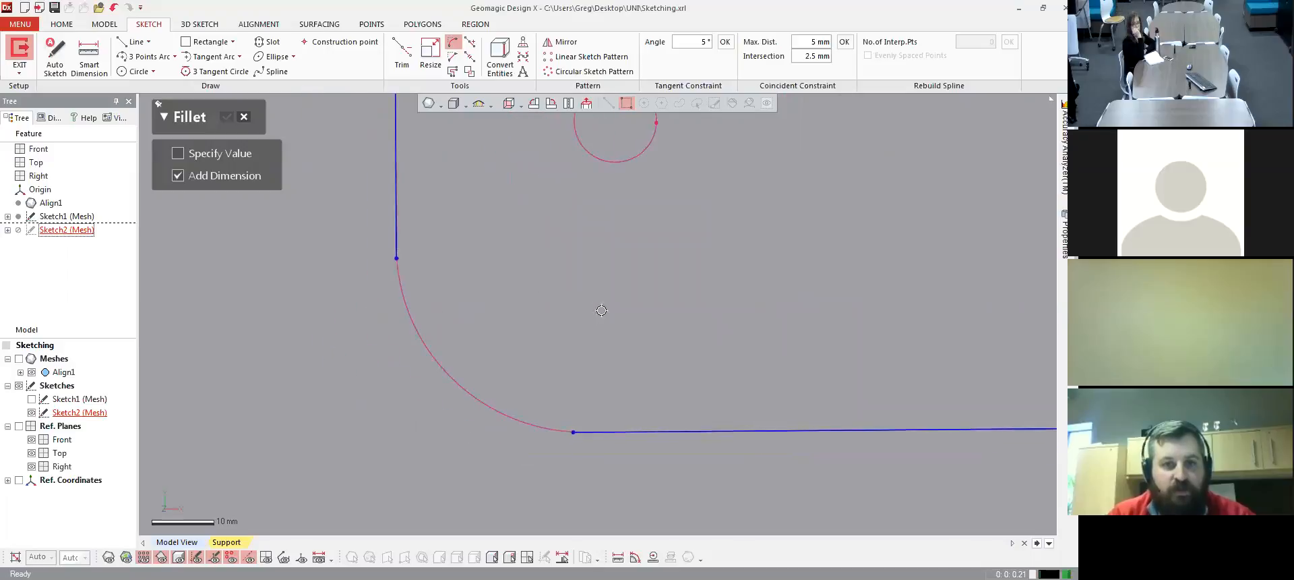
pyautogui.click(396, 213)
pyautogui.click(632, 426)
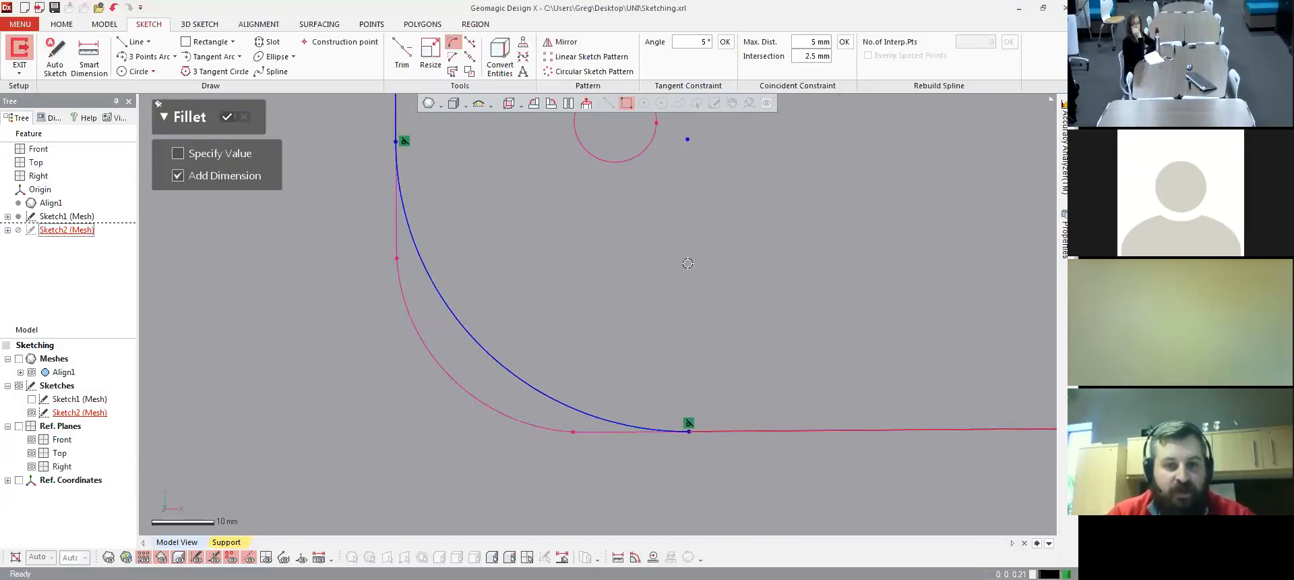
pyautogui.click(585, 318)
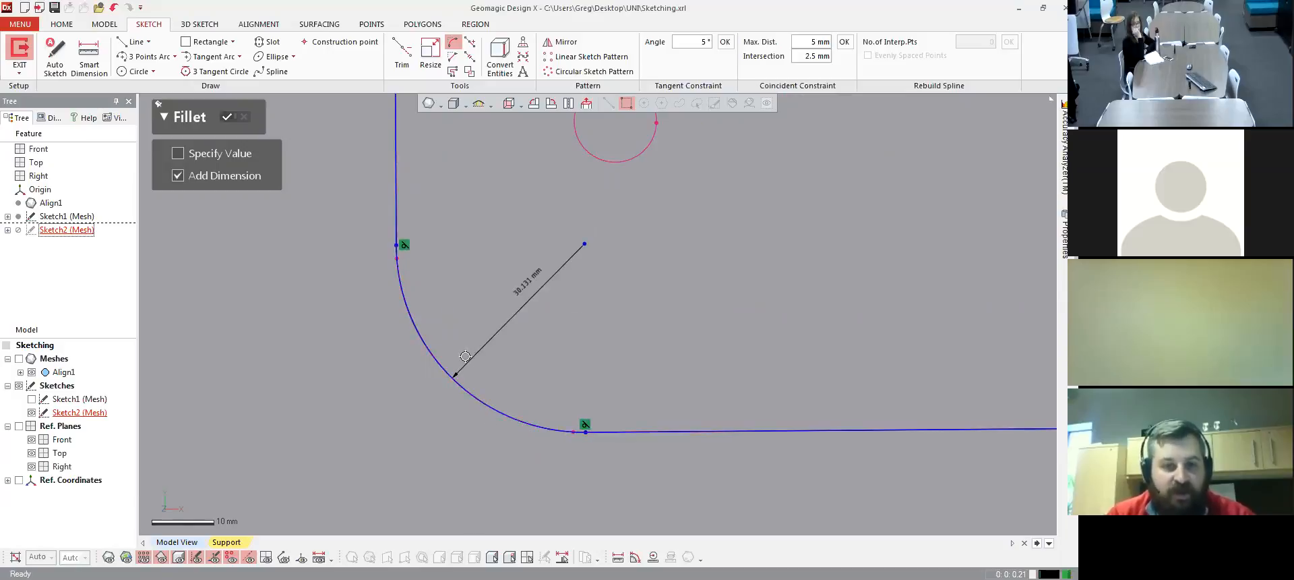
# - Fillet the lower-right corner of the outline with a specified radius of 30.131 mm and finish the Fillet command
pyautogui.scroll(-6, 465, 355)
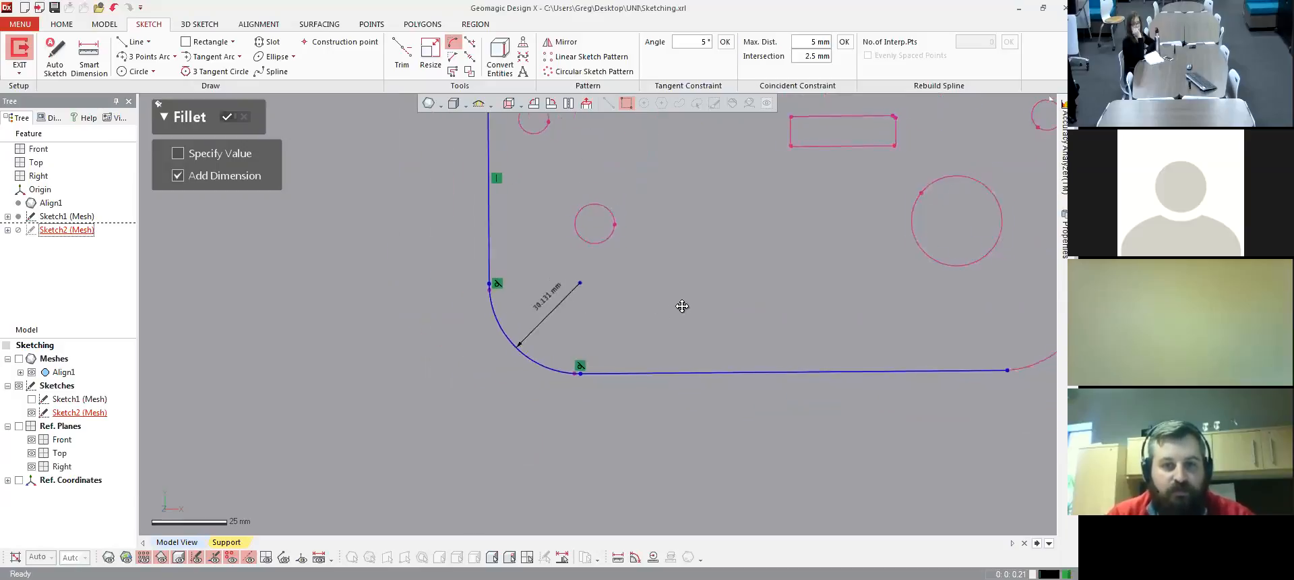
pyautogui.keyDown('ctrl'); pyautogui.moveTo(680, 290); pyautogui.dragTo(500, 297, button='right'); pyautogui.keyUp('ctrl')
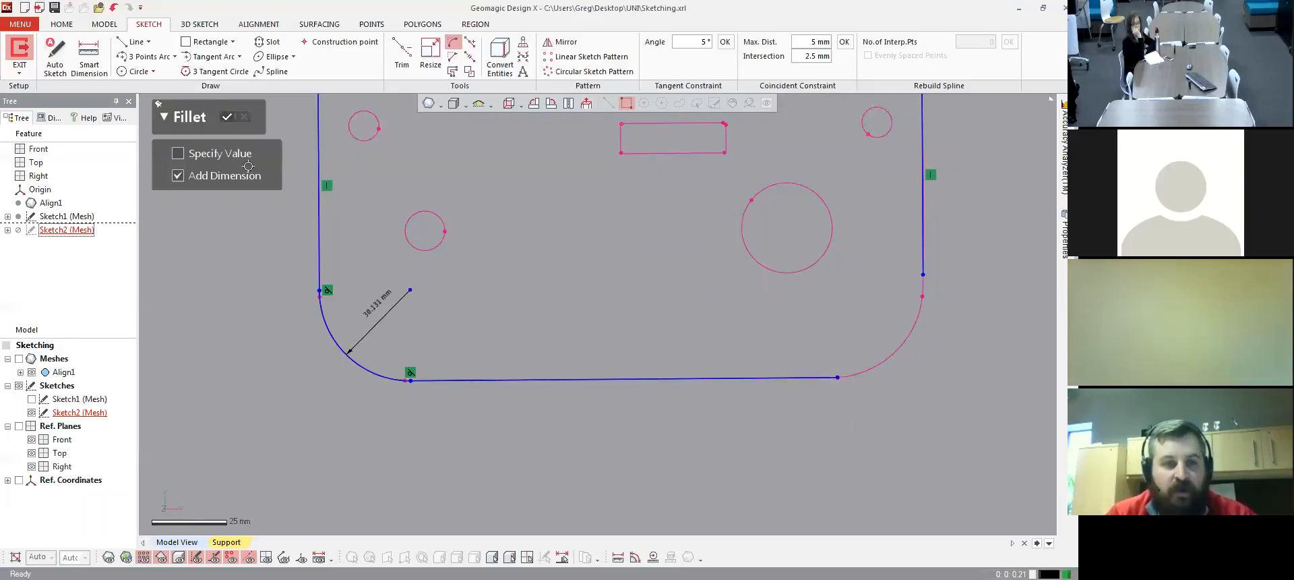
pyautogui.click(178, 154)
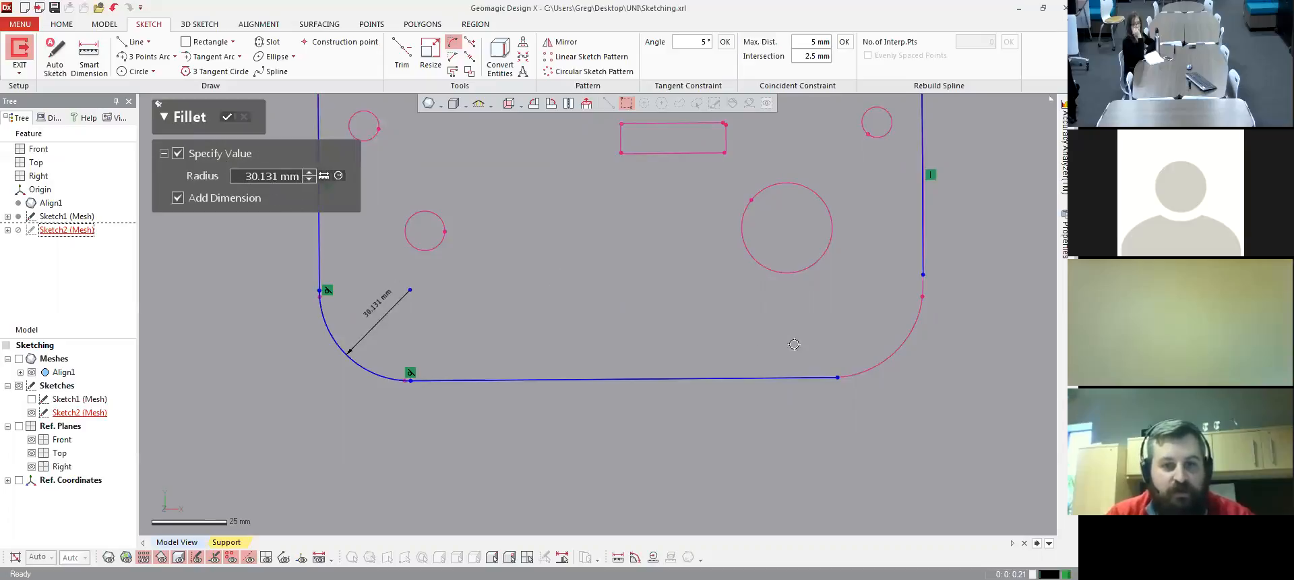
pyautogui.click(815, 374)
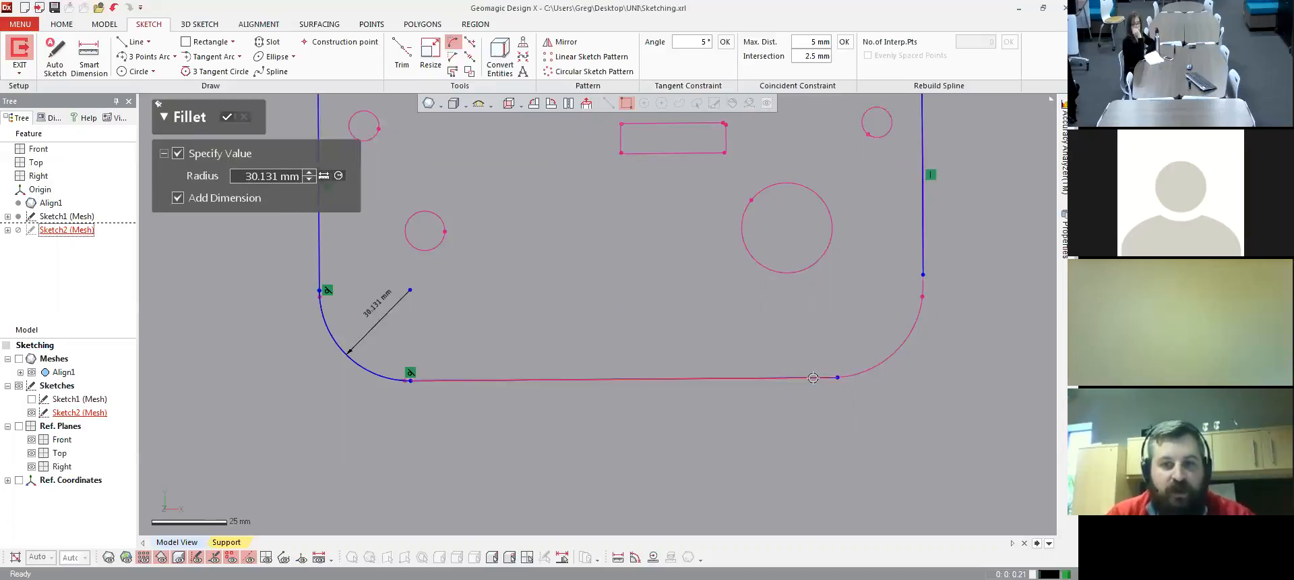
pyautogui.click(923, 257)
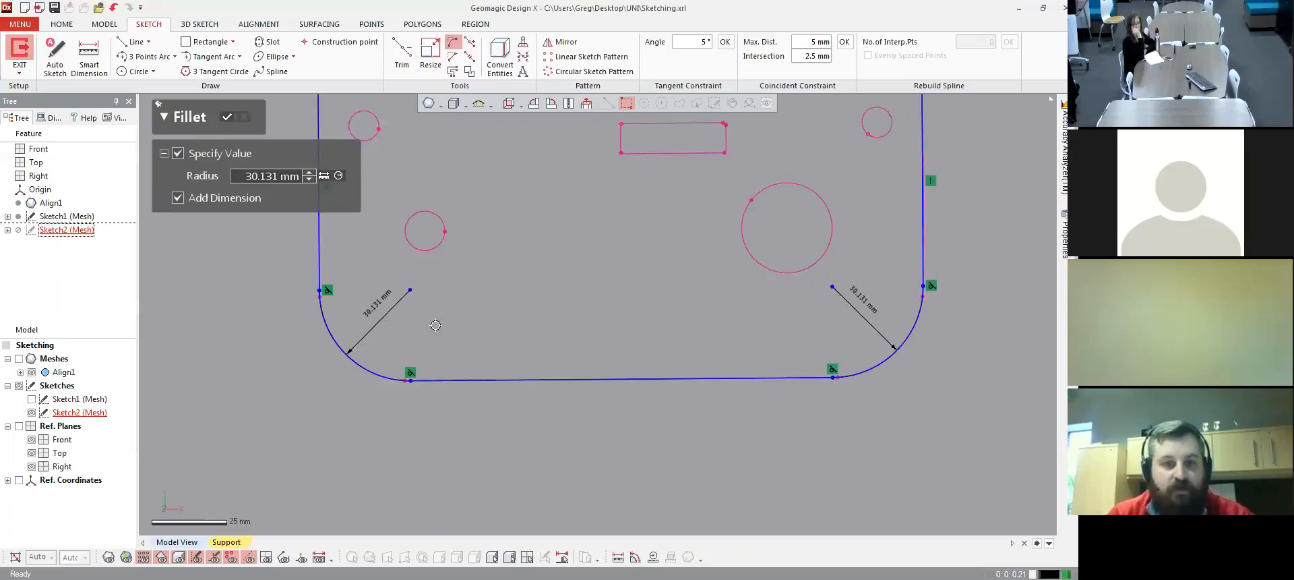
pyautogui.scroll(-2, 579, 329)
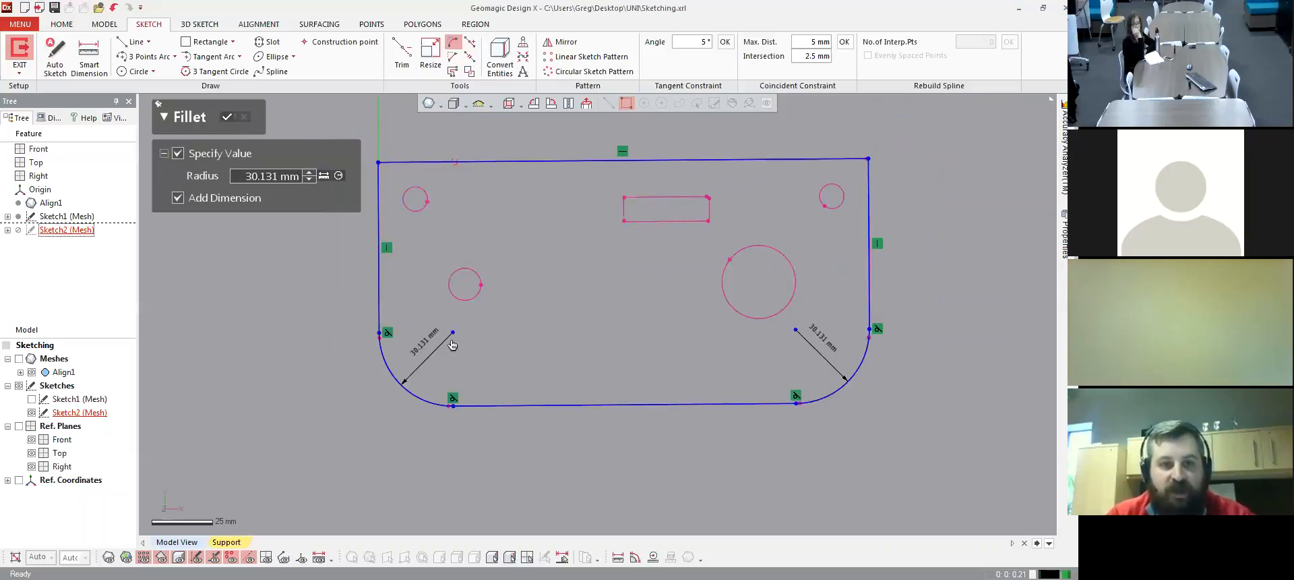
pyautogui.click(227, 119)
# - Apply a Fix constraint to the outline's upper line and delete its horizontal constraint
pyautogui.scroll(1, 615, 318)
pyautogui.keyDown('ctrl'); pyautogui.moveTo(637, 273); pyautogui.dragTo(604, 289, button='right'); pyautogui.keyUp('ctrl')
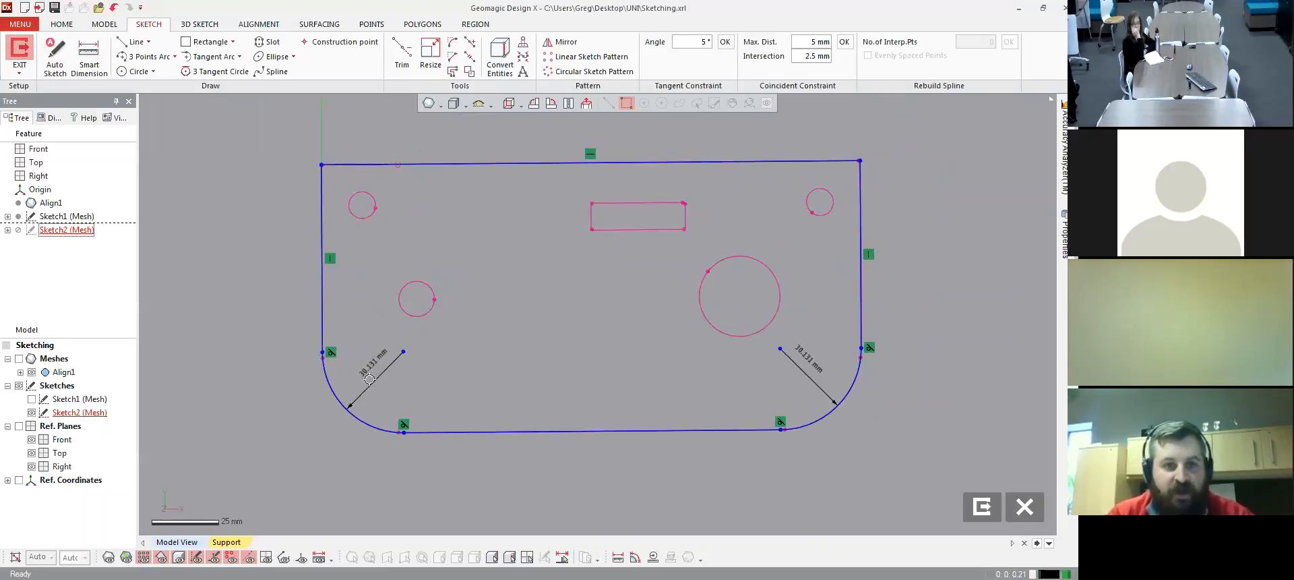
pyautogui.moveTo(771, 290); pyautogui.dragTo(768, 294, button='right')
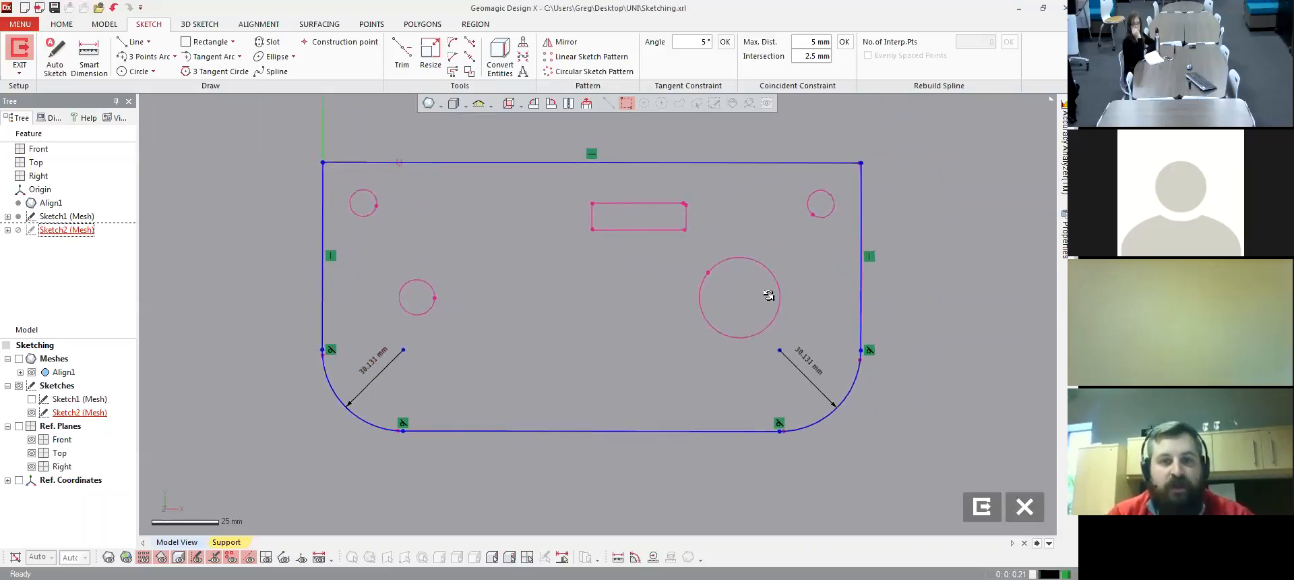
pyautogui.moveTo(674, 260); pyautogui.dragTo(673, 257, button='right')
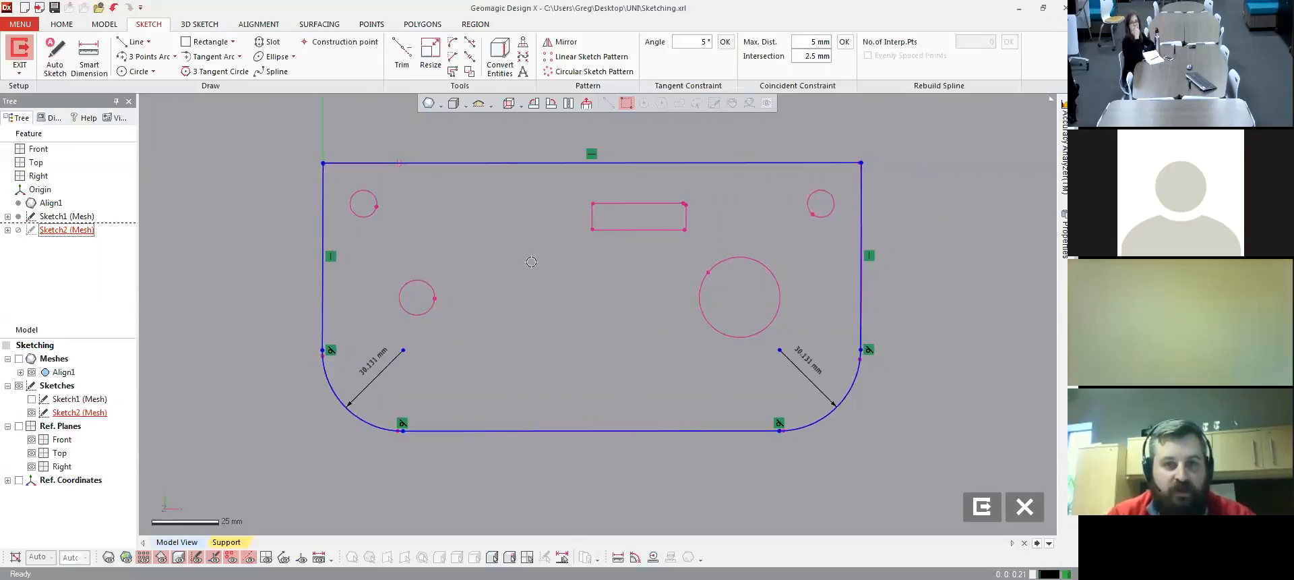
pyautogui.rightClick(531, 164)
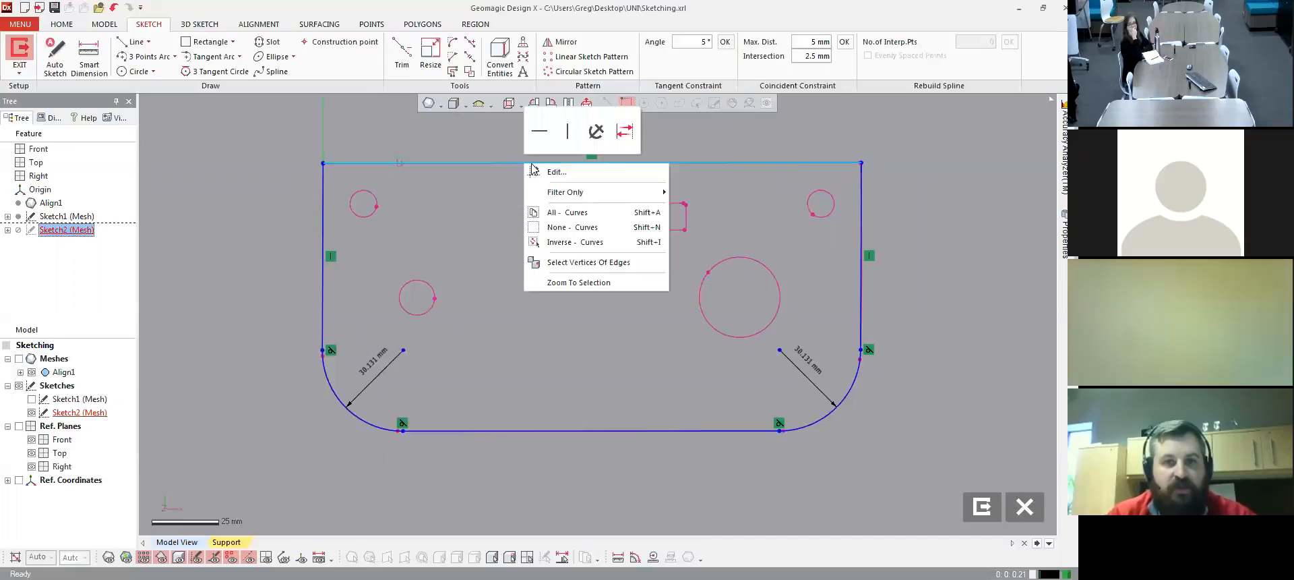
pyautogui.click(596, 133)
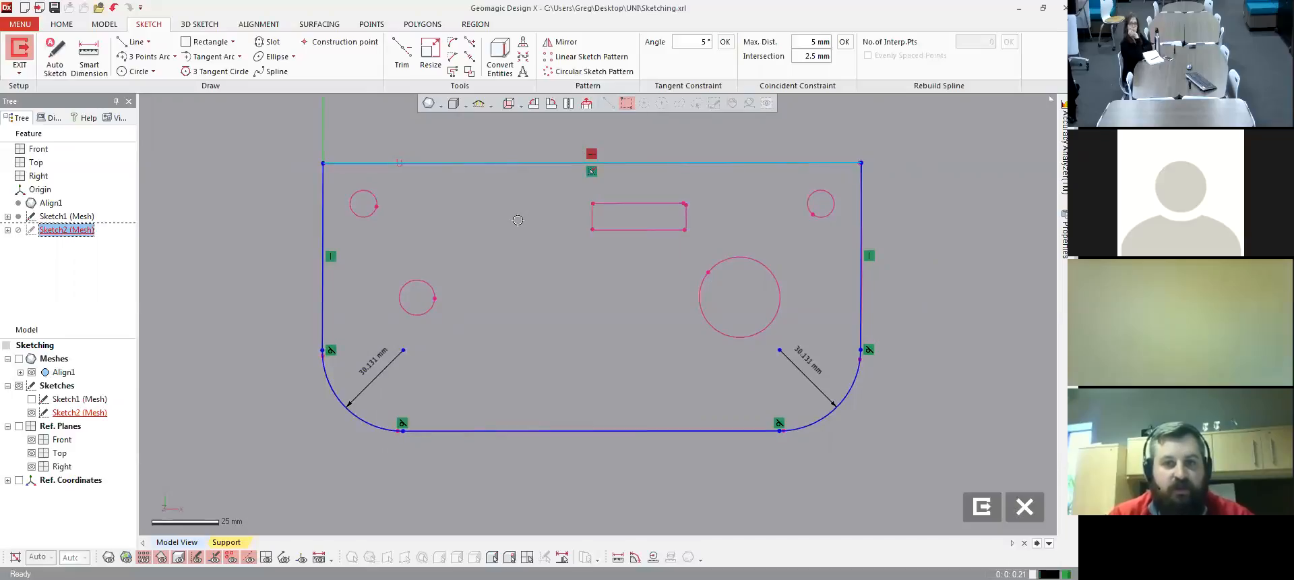
pyautogui.click(591, 155)
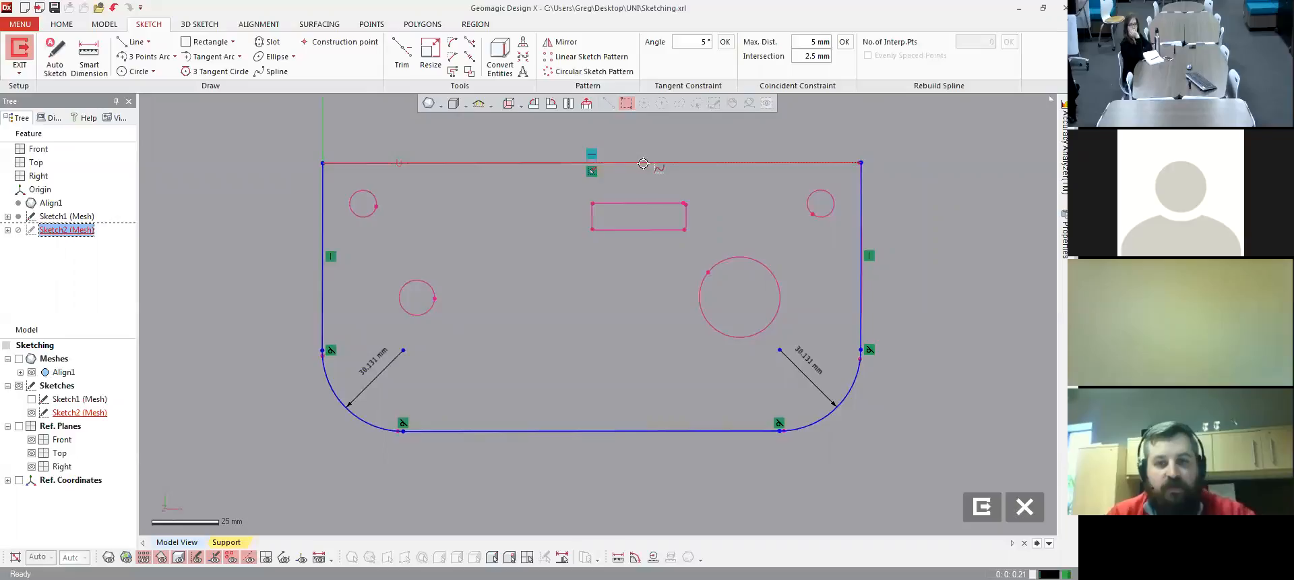
pyautogui.press('Delete')
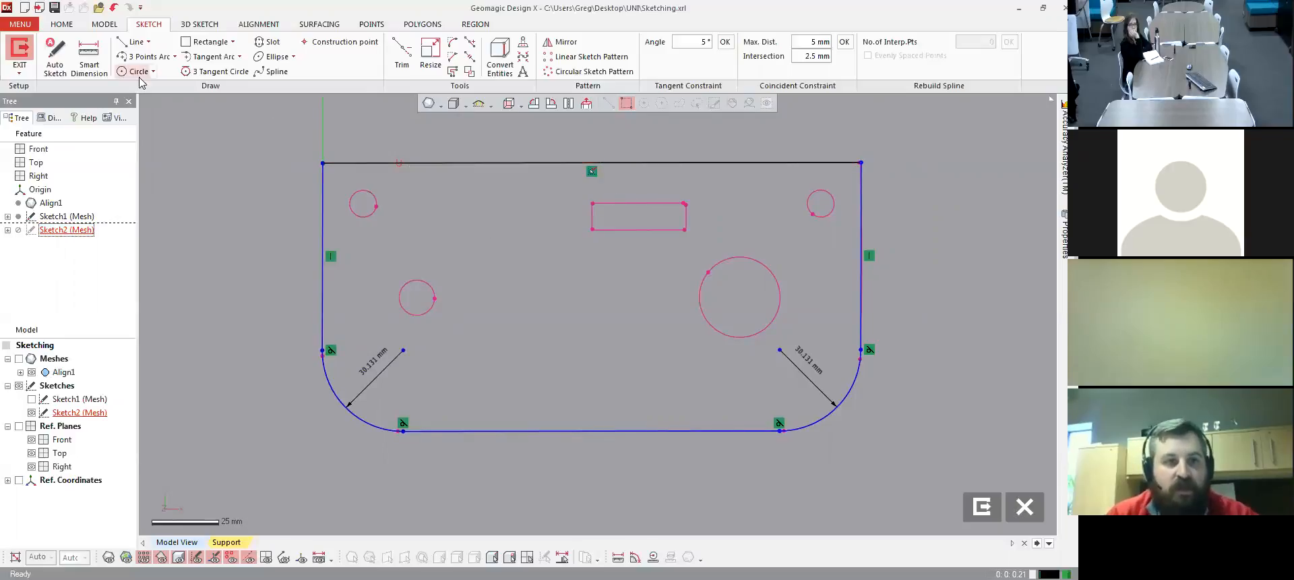
pyautogui.click(89, 58)
pyautogui.click(468, 162)
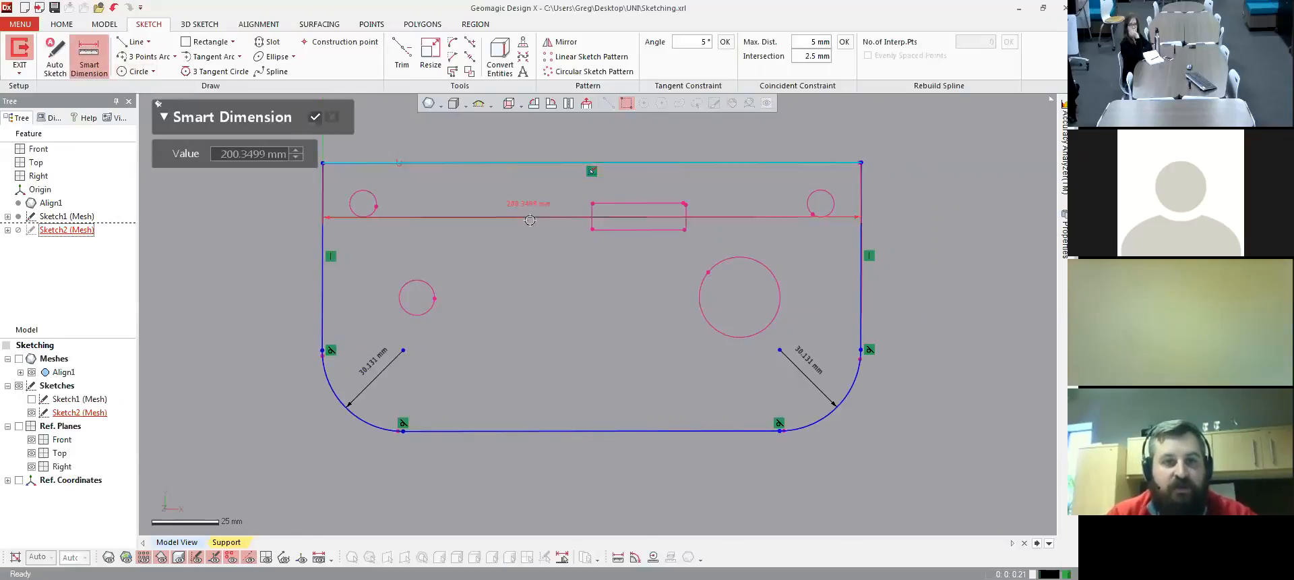
pyautogui.click(558, 428)
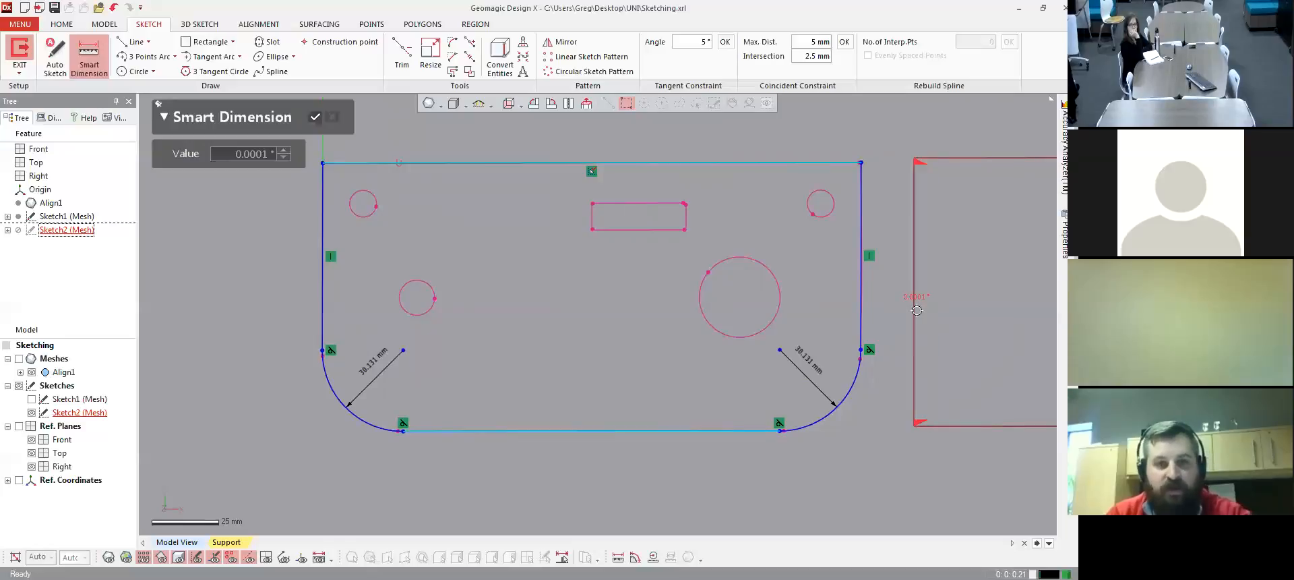
pyautogui.press('Escape')
# - Constrain the upper and lower lines of the outline to be parallel
pyautogui.click(606, 162)
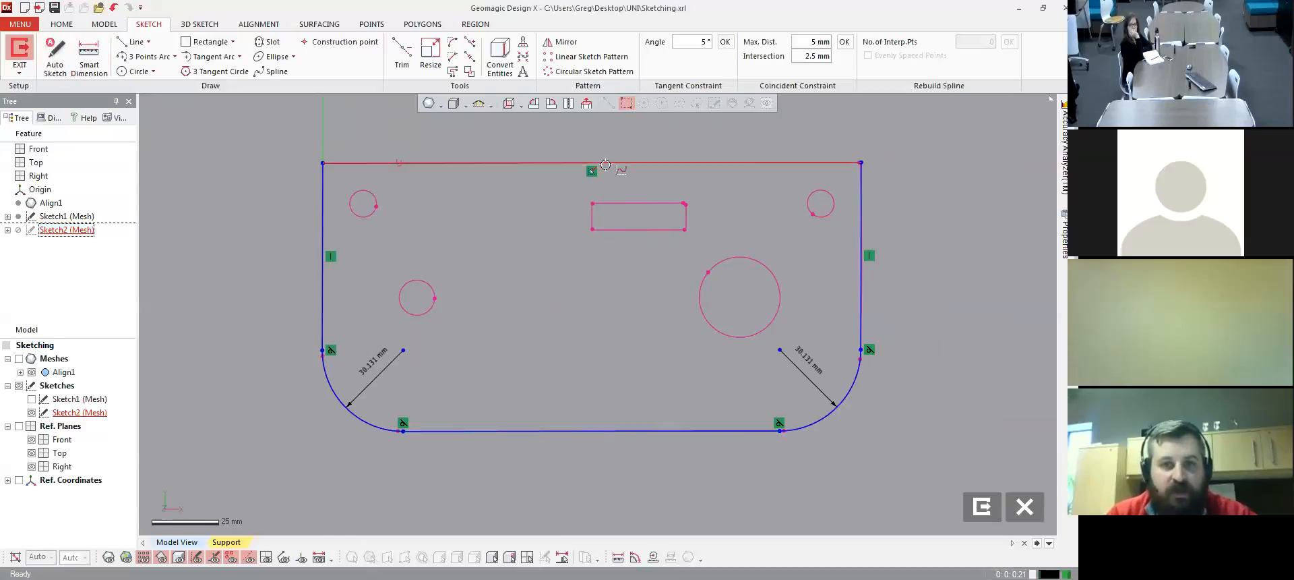
pyautogui.click(573, 426)
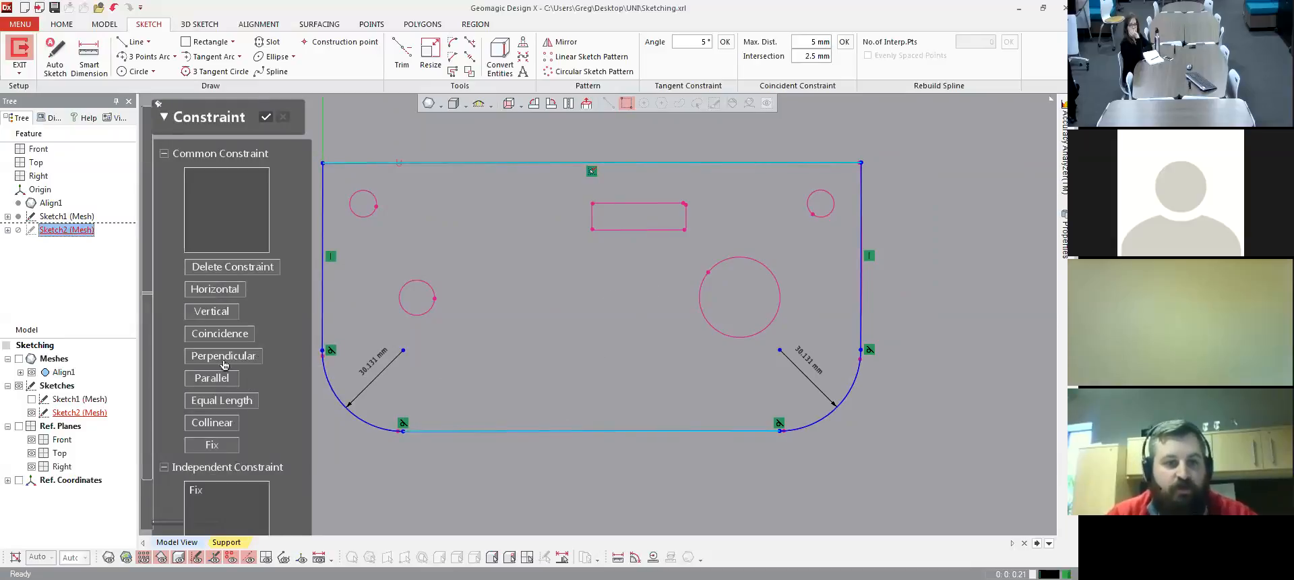
pyautogui.click(213, 379)
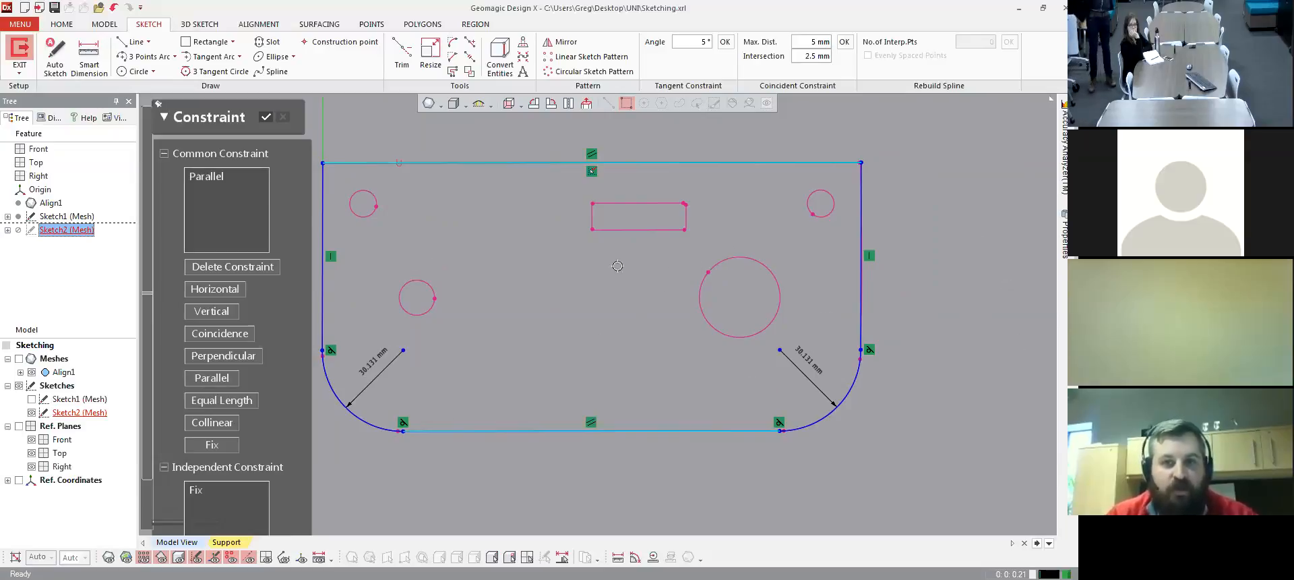
pyautogui.scroll(-2, 606, 289)
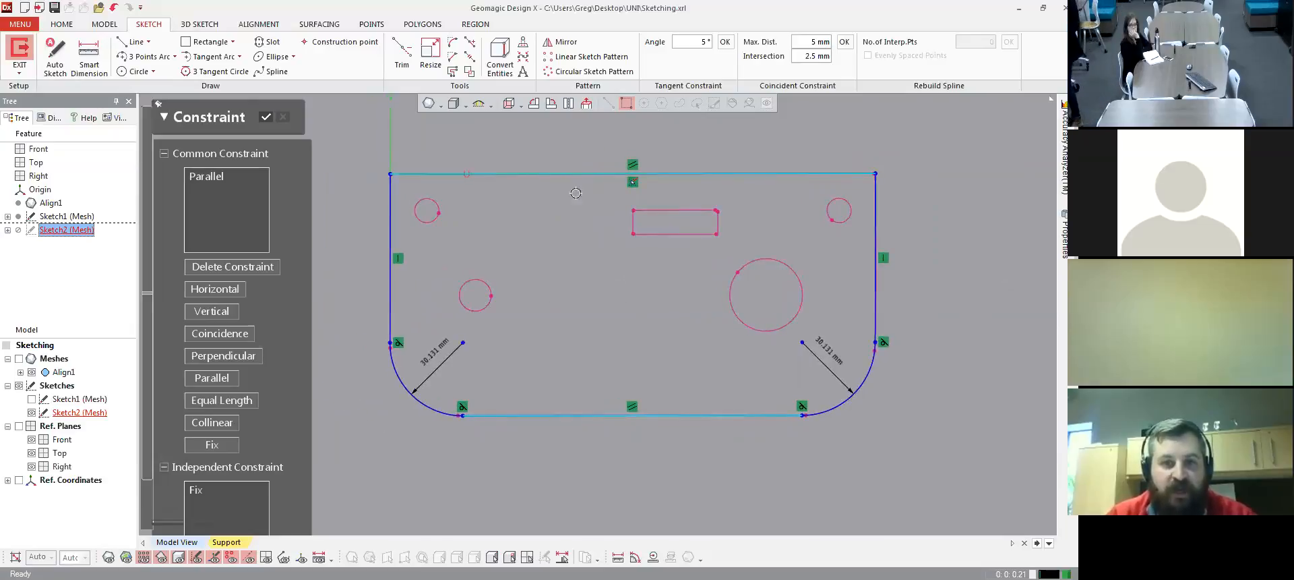
pyautogui.click(536, 299)
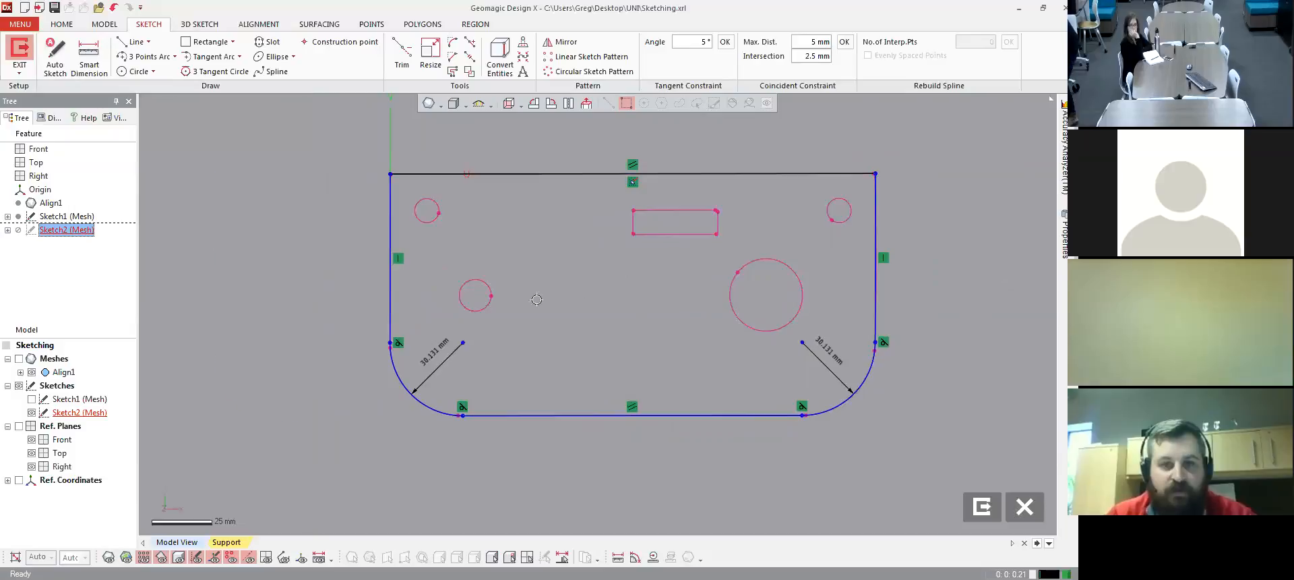
# - Constrain the two vertical side lines of the outline to be parallel
pyautogui.click(390, 277)
pyautogui.click(876, 284)
pyautogui.click(211, 377)
pyautogui.click(565, 316)
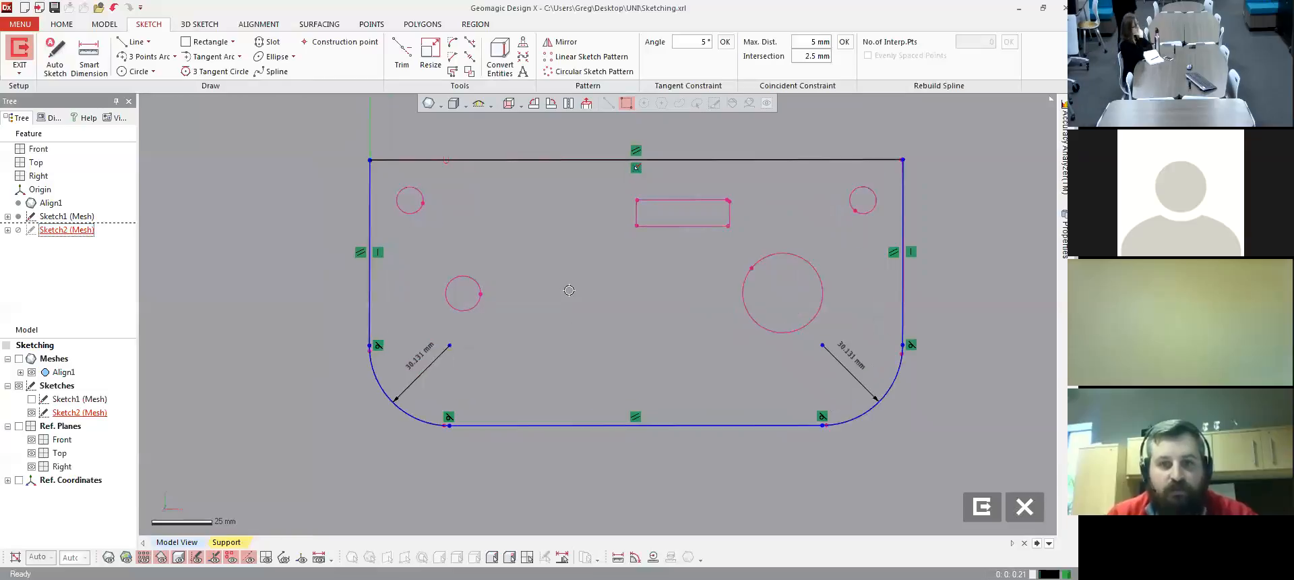
# - Add a Smart Dimension for the outline's height between the upper and lower lines, placed outside the left side line
pyautogui.click(89, 57)
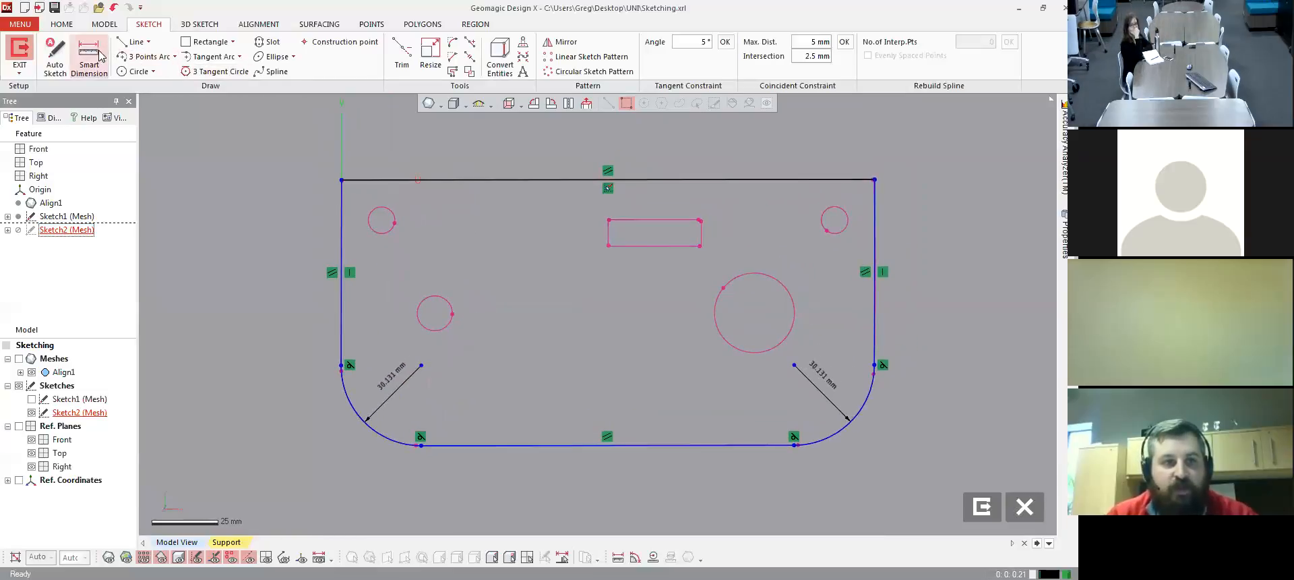
pyautogui.click(538, 179)
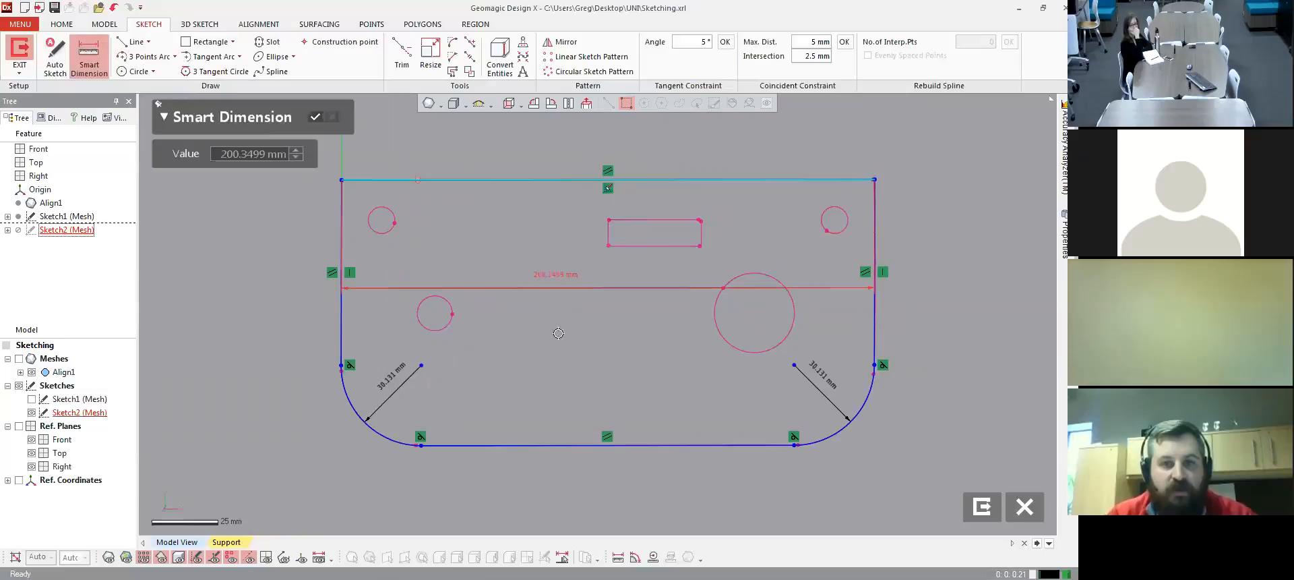
pyautogui.click(550, 442)
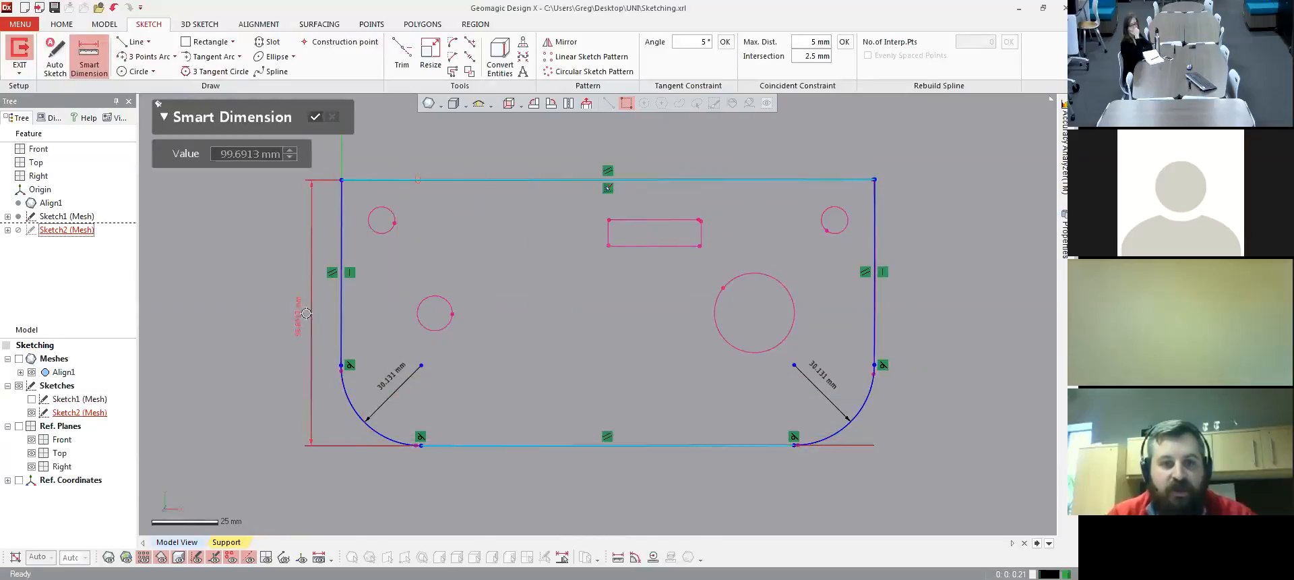
pyautogui.click(305, 336)
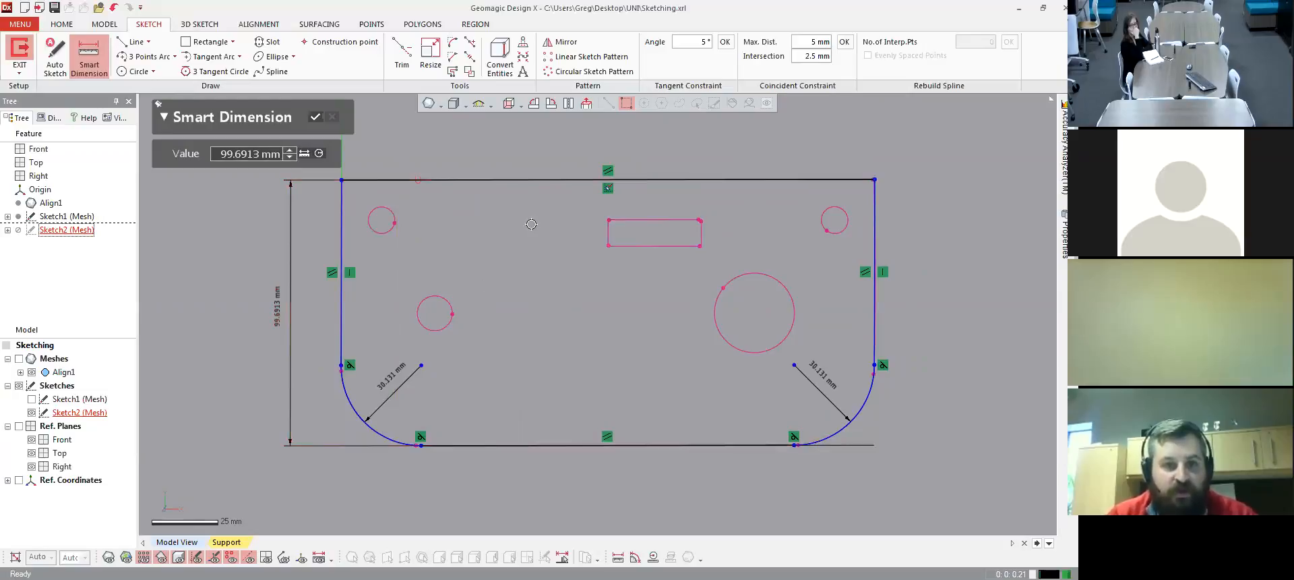
# - Dimension the vertical distances from the horizontal reference axis along the upper line to both fillet centres
pyautogui.scroll(-1, 525, 255)
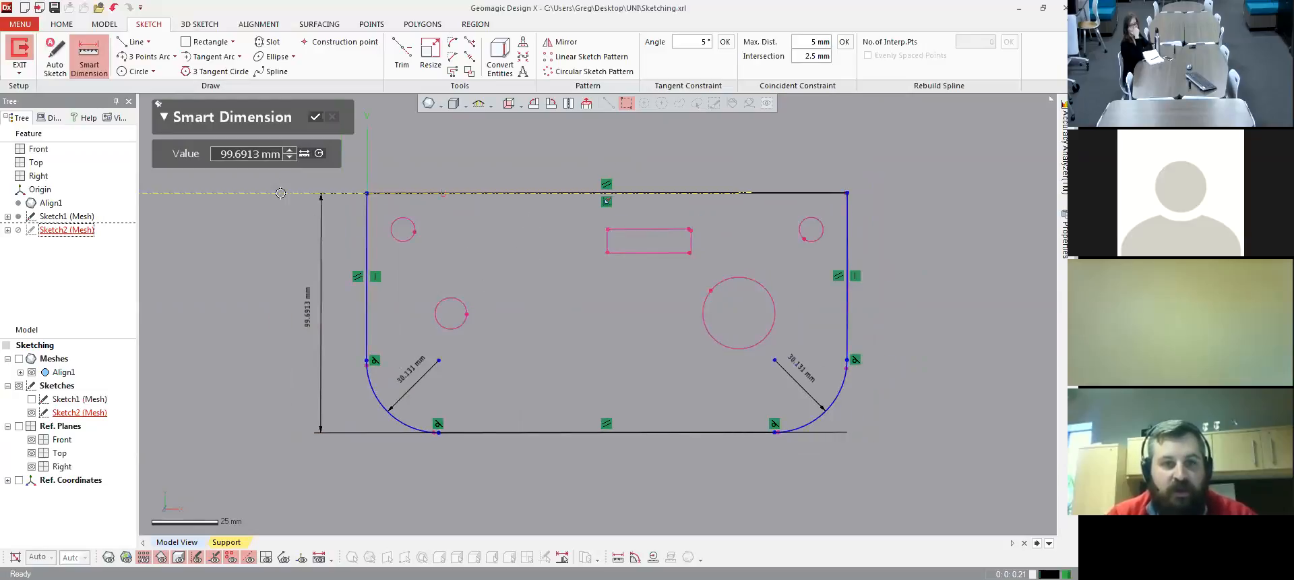
pyautogui.click(439, 360)
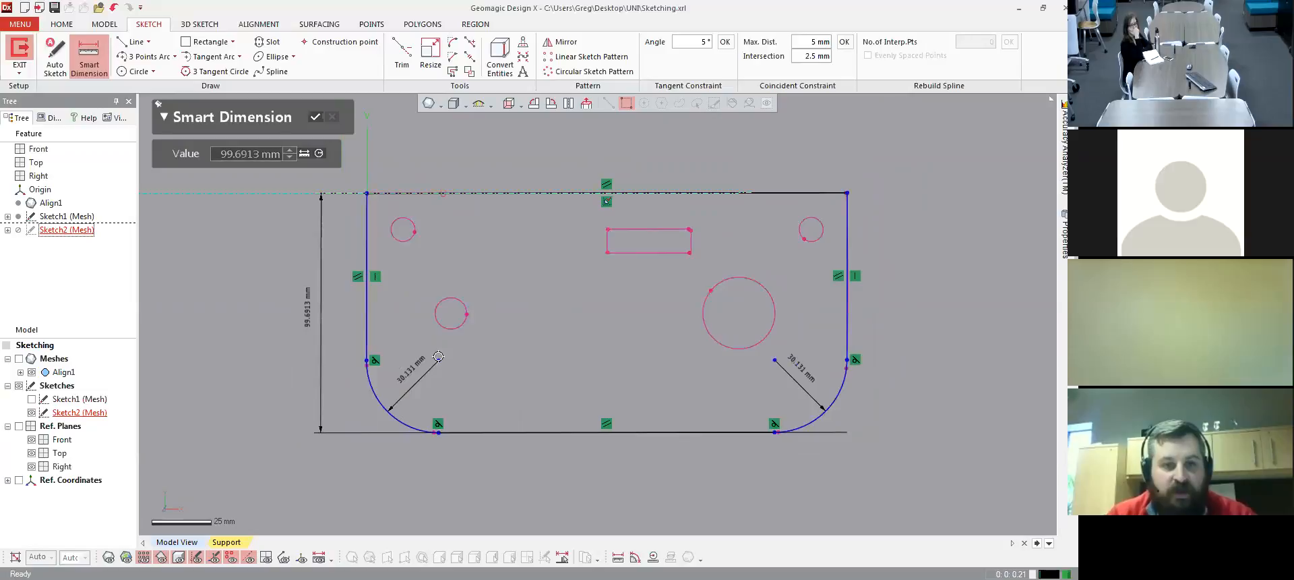
pyautogui.click(530, 291)
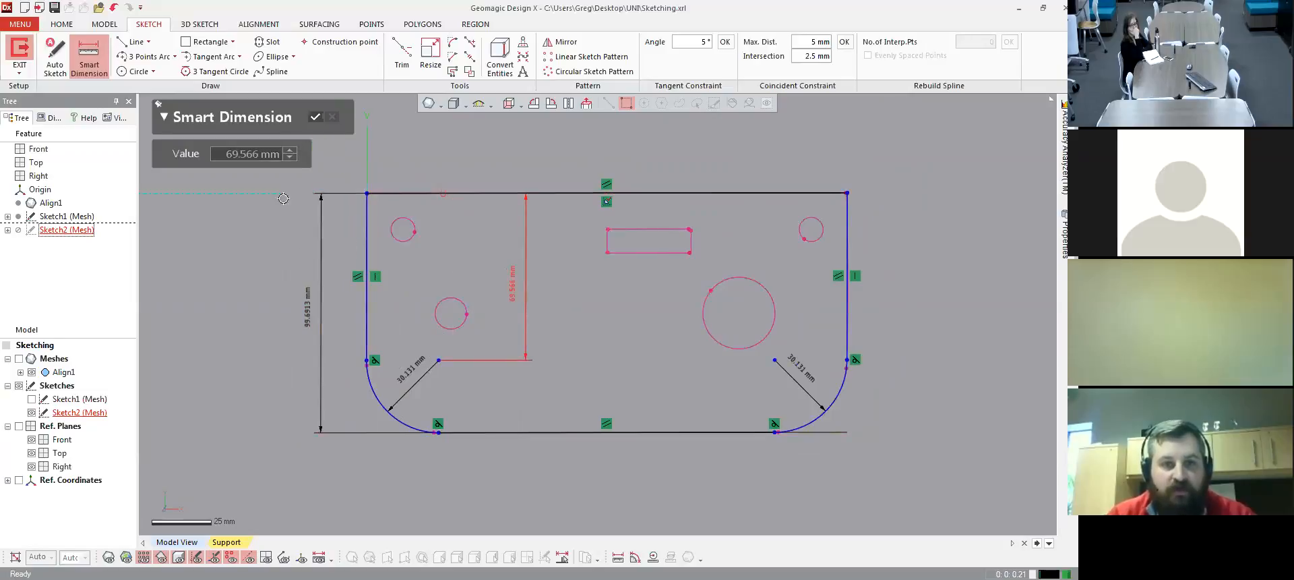
pyautogui.click(777, 365)
pyautogui.click(926, 290)
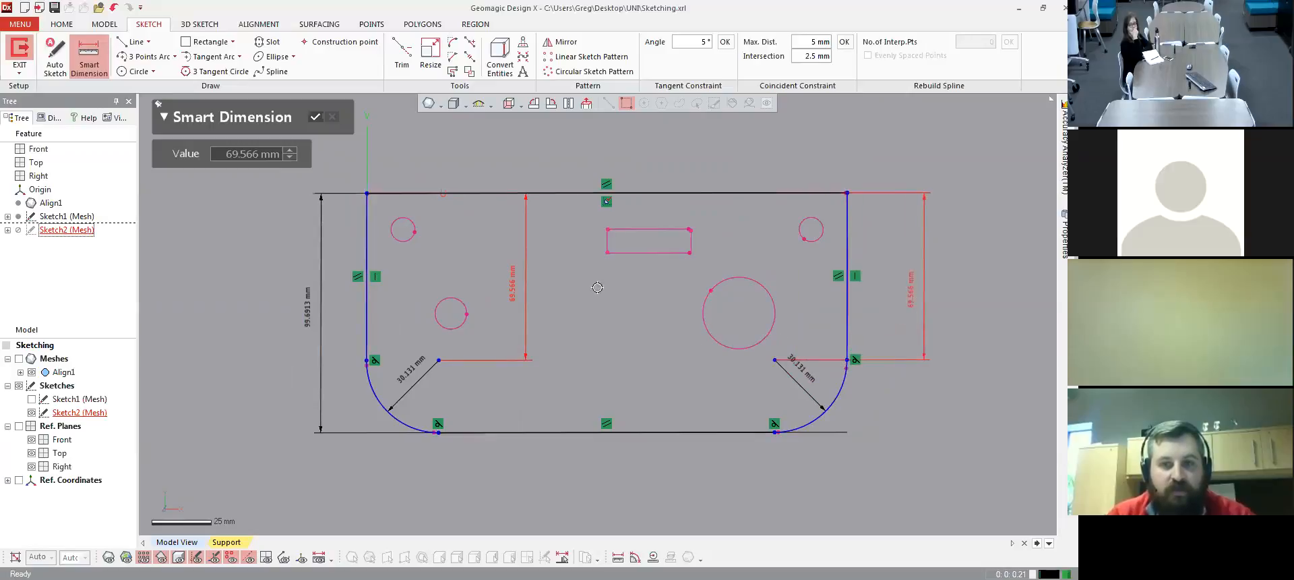
# - Dimension the horizontal distances from the vertical reference axis to the right and left fillet centres, placing both above the outline
pyautogui.click(367, 146)
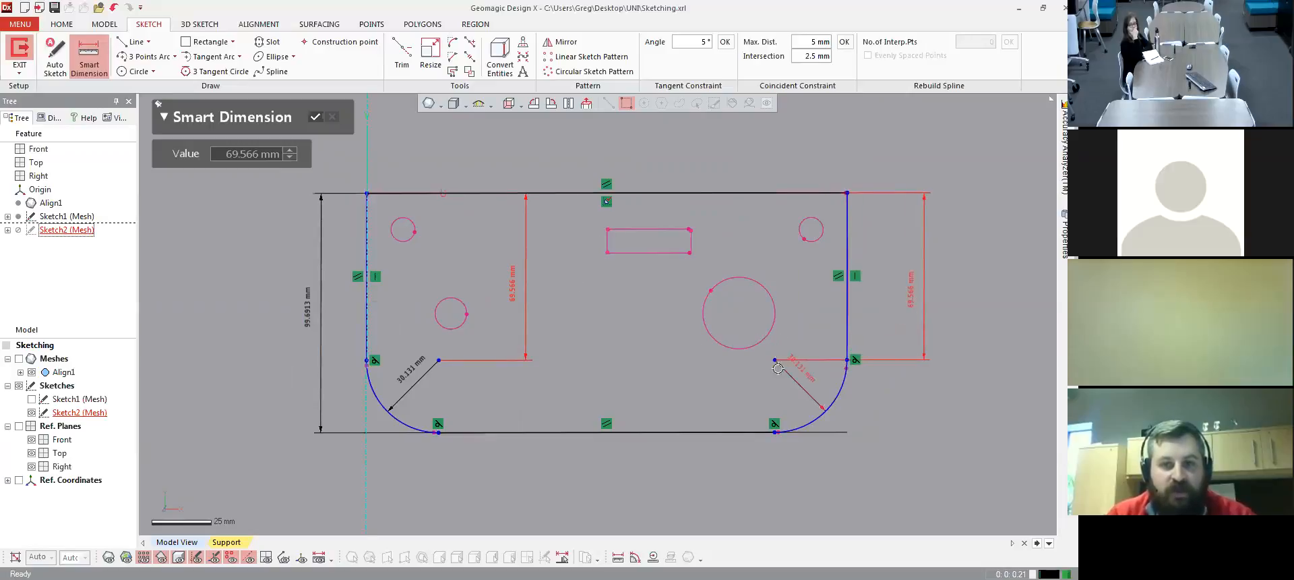
pyautogui.click(773, 361)
pyautogui.click(668, 153)
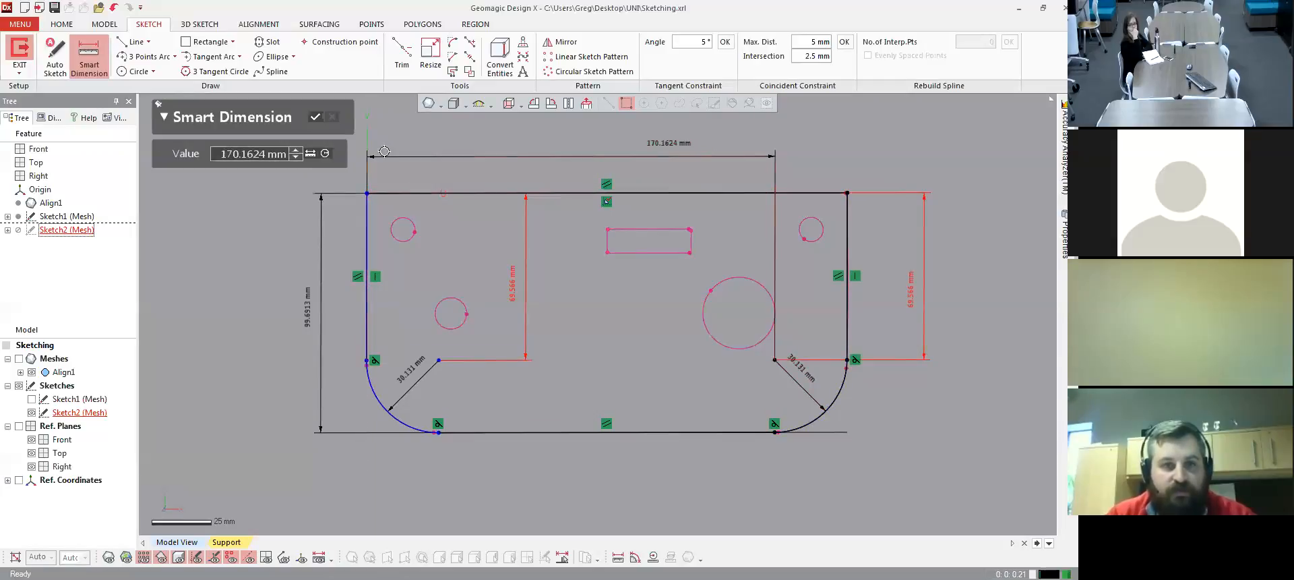
pyautogui.click(366, 124)
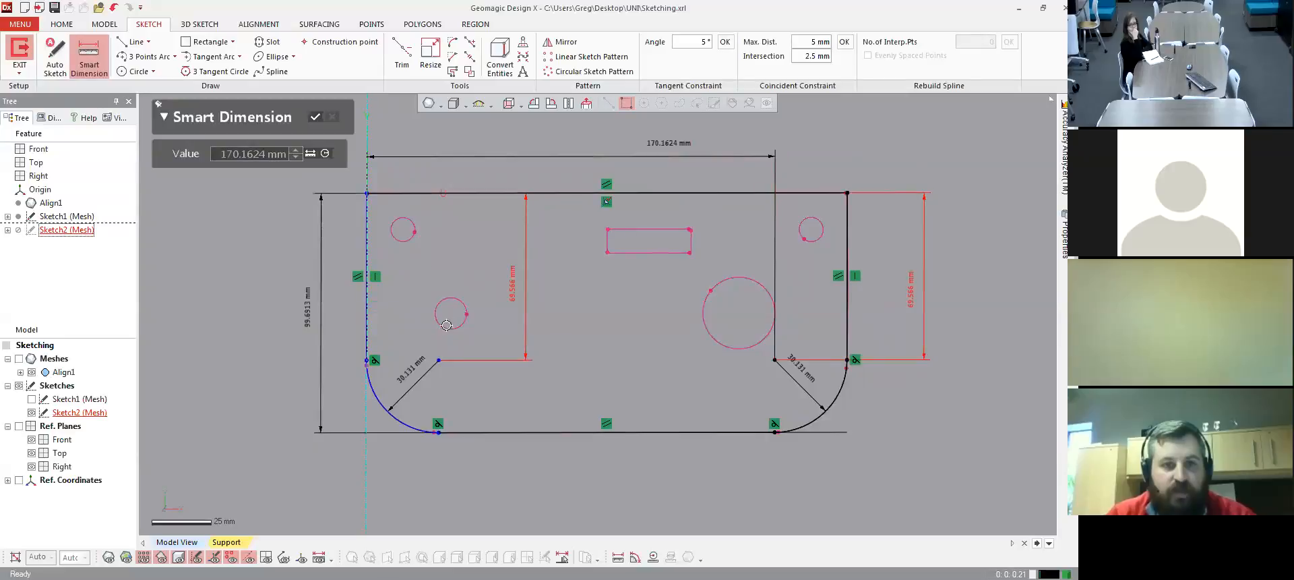
pyautogui.click(438, 359)
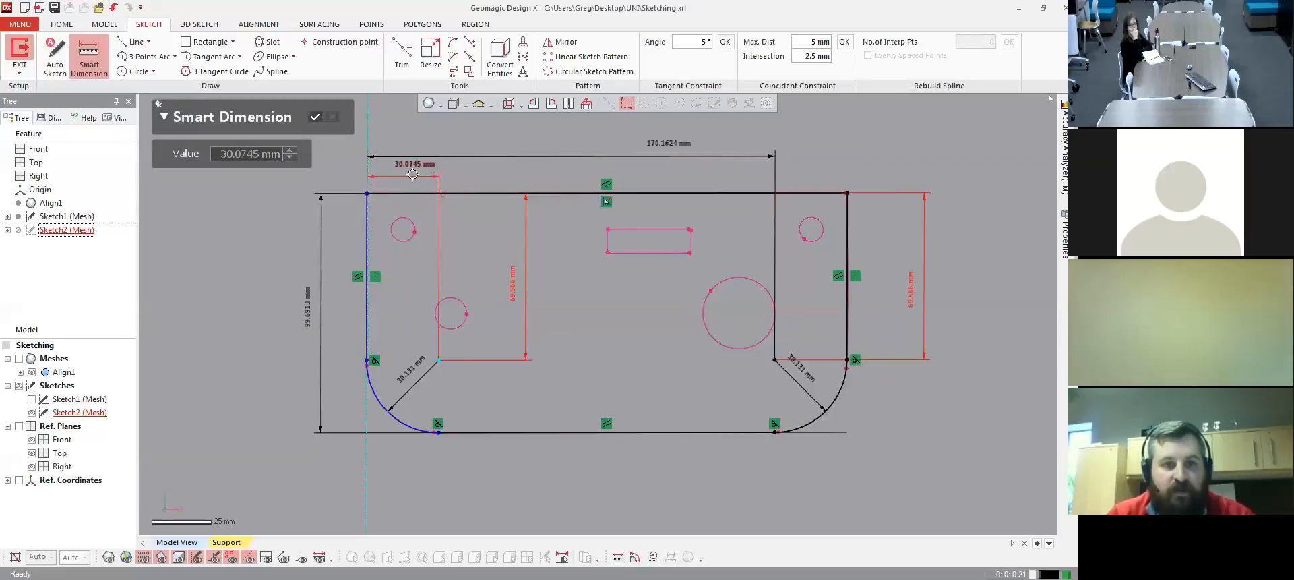
pyautogui.click(412, 174)
pyautogui.scroll(-1, 569, 310)
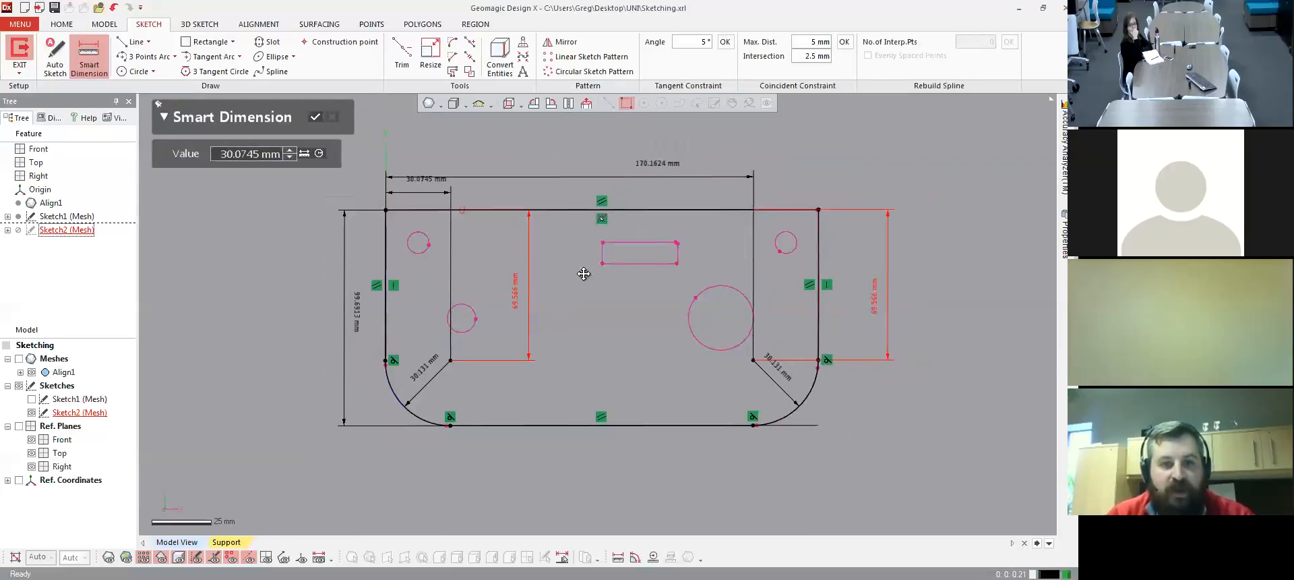
pyautogui.keyDown('ctrl'); pyautogui.moveTo(595, 264); pyautogui.dragTo(583, 278, button='right'); pyautogui.keyUp('ctrl')
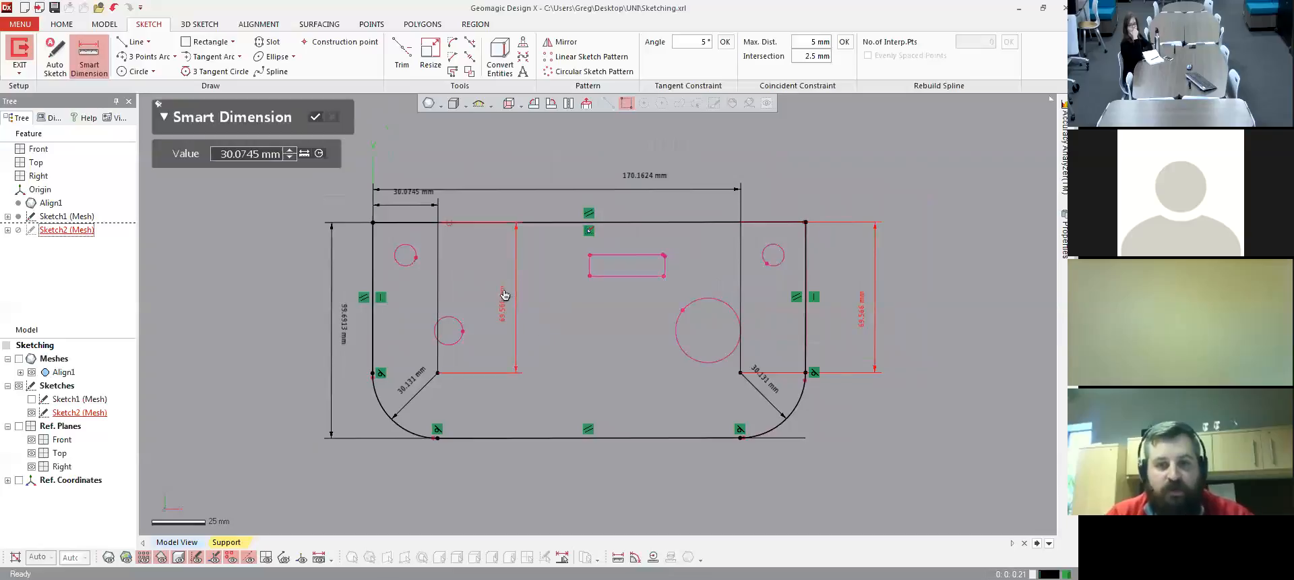
# - Finish dimensioning and delete the two redundant vertical dimensions to the fillet centres
pyautogui.click(315, 117)
pyautogui.press('Escape')
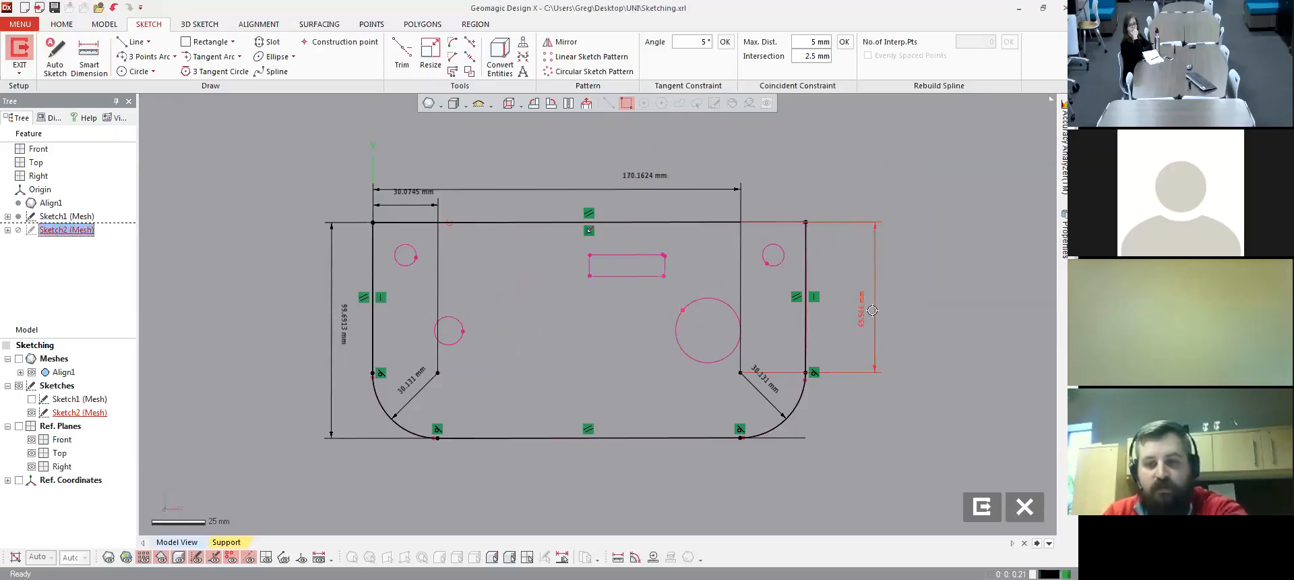
pyautogui.scroll(1, 639, 312)
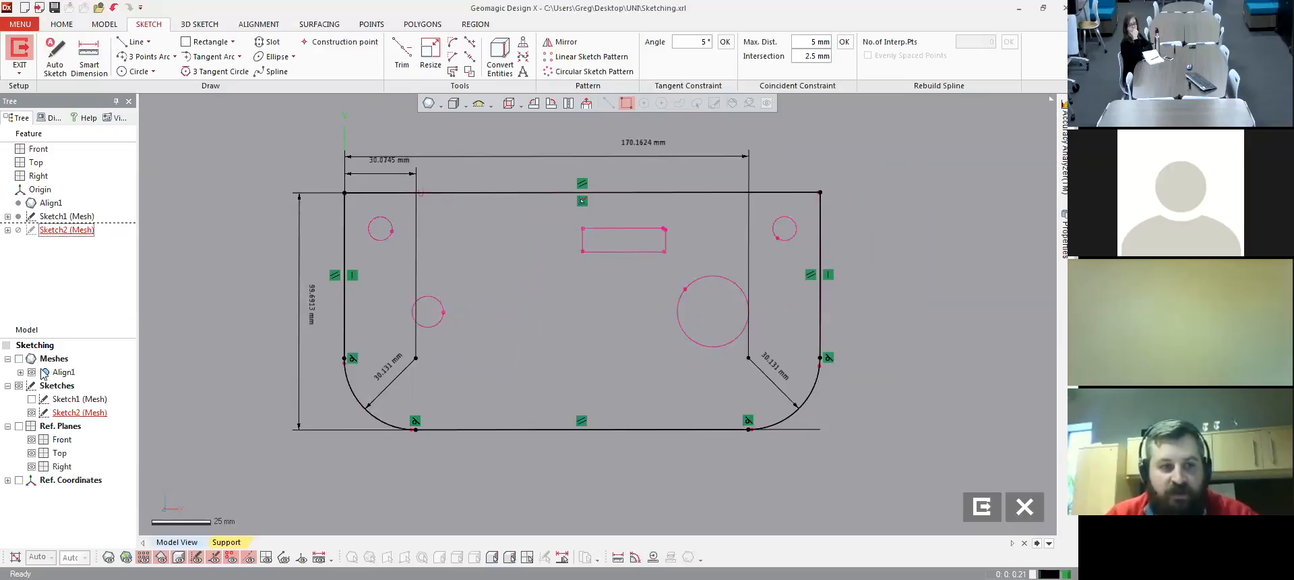
# - Show the mesh behind the sketch to compare it with the constrained outline, and hide it again
pyautogui.moveTo(553, 333); pyautogui.dragTo(584, 260, button='right')
pyautogui.moveTo(623, 246); pyautogui.dragTo(563, 300, button='right')
pyautogui.click(587, 105)
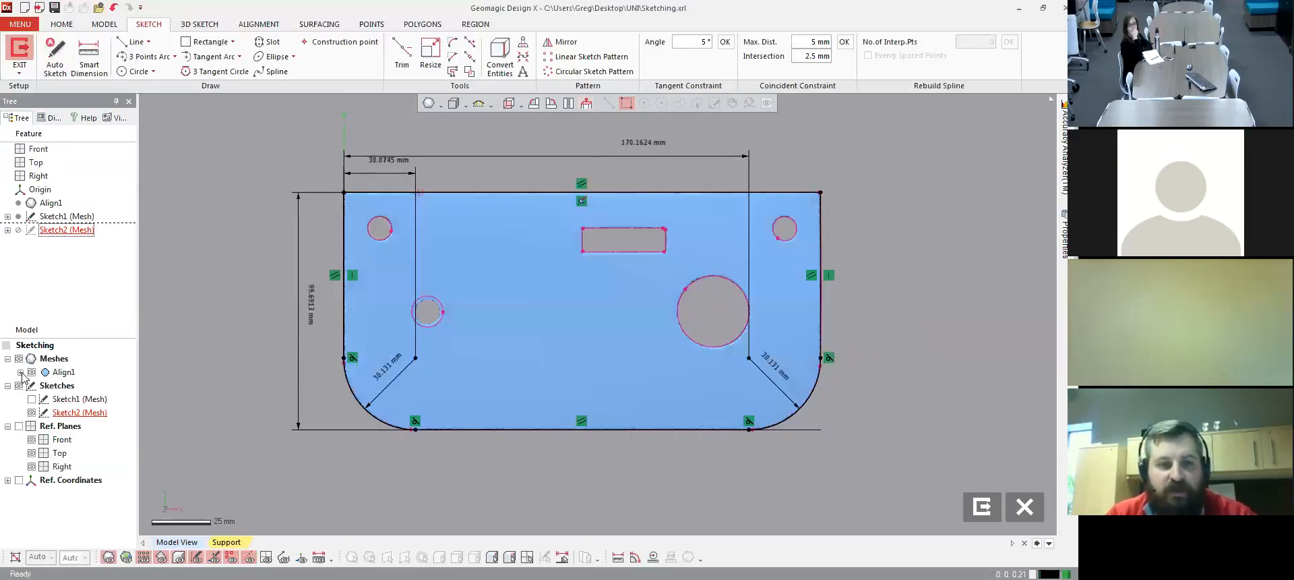
pyautogui.click(19, 359)
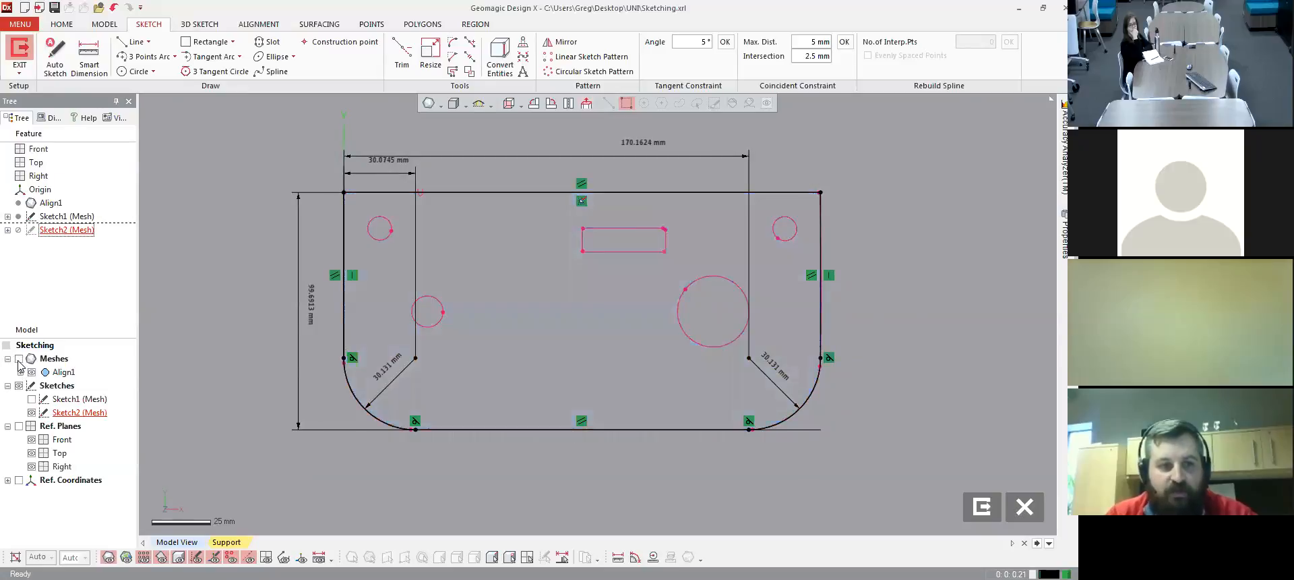
# - Draw a rectangle over the rectangular pocket section and stretch its edges onto the section, about 35 by 10 mm
pyautogui.scroll(4, 597, 244)
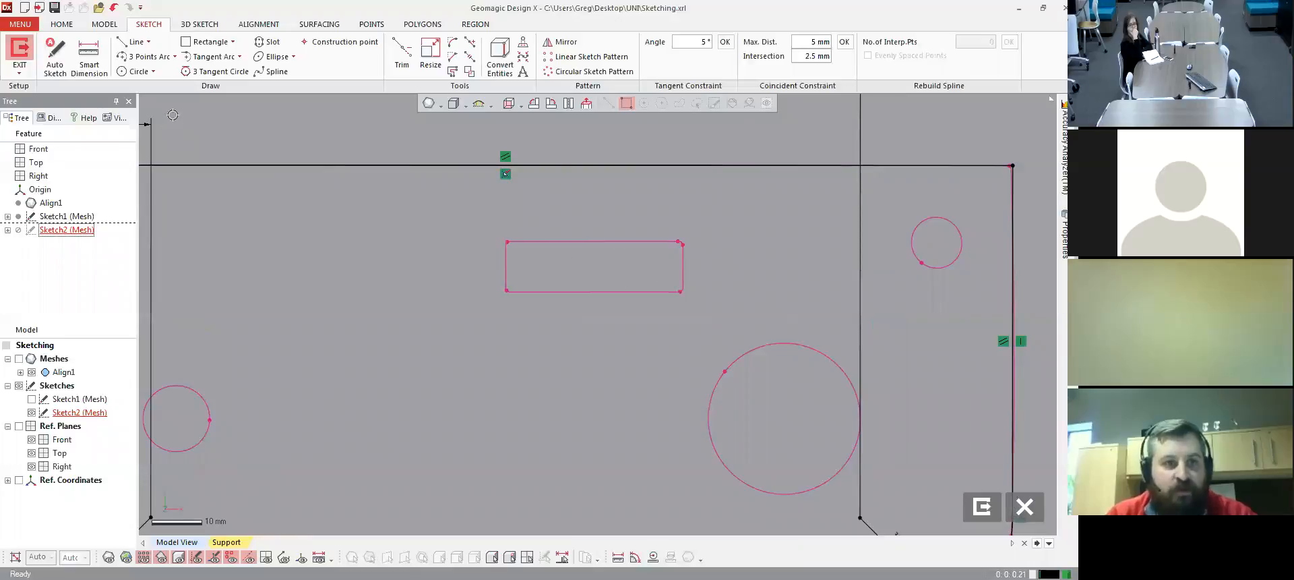
pyautogui.click(203, 47)
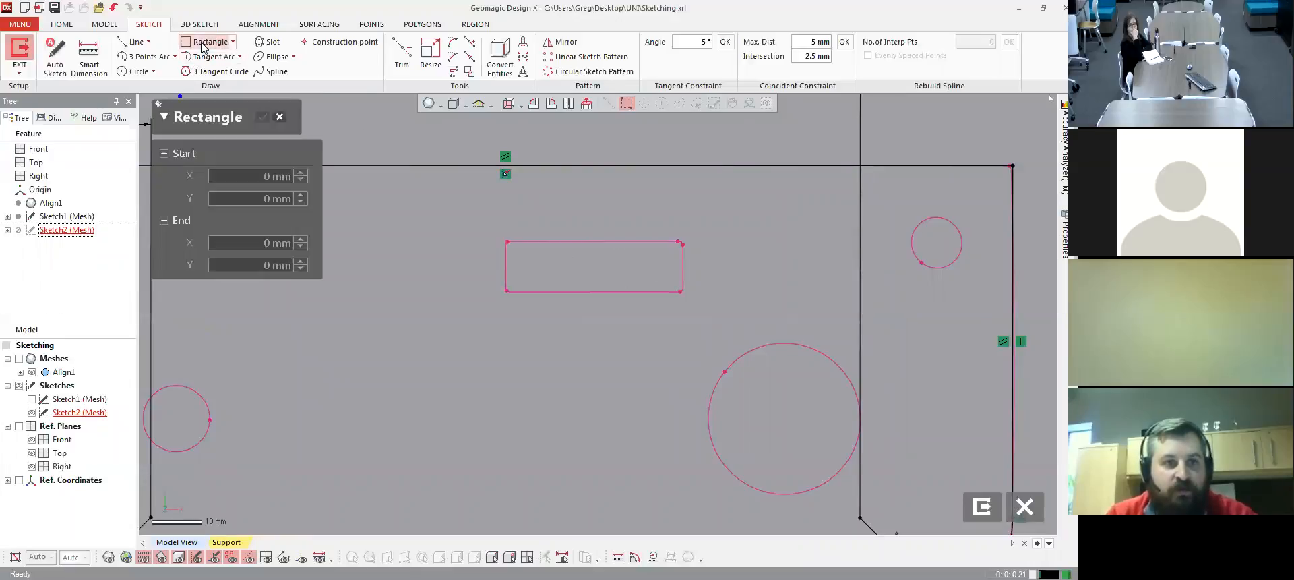
pyautogui.click(506, 256)
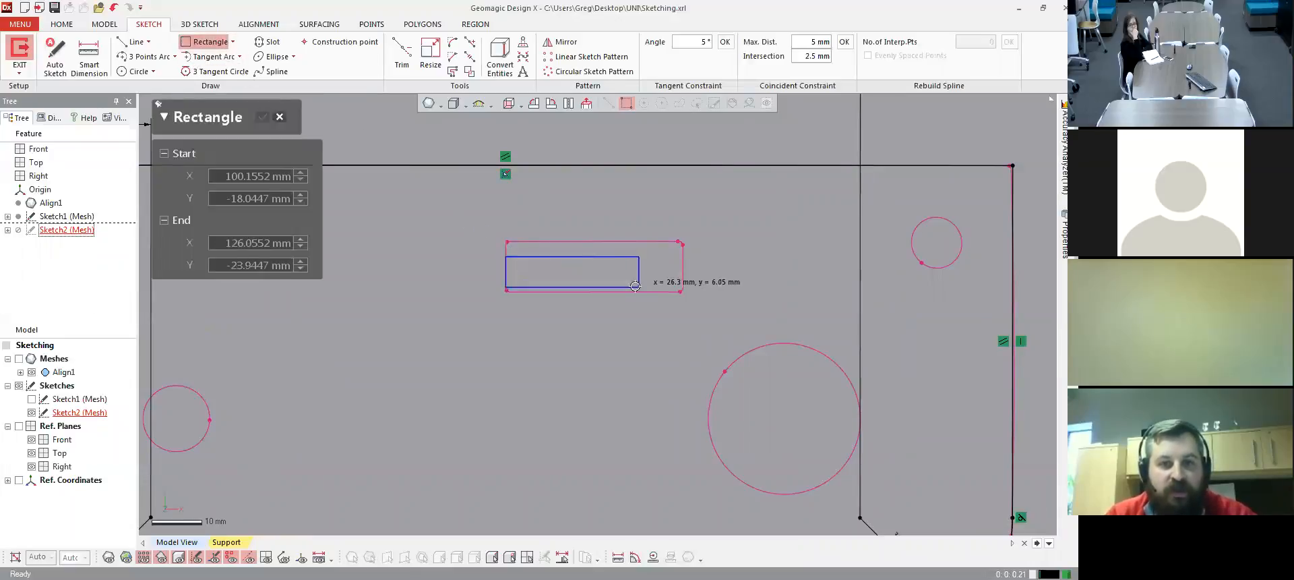
pyautogui.click(647, 291)
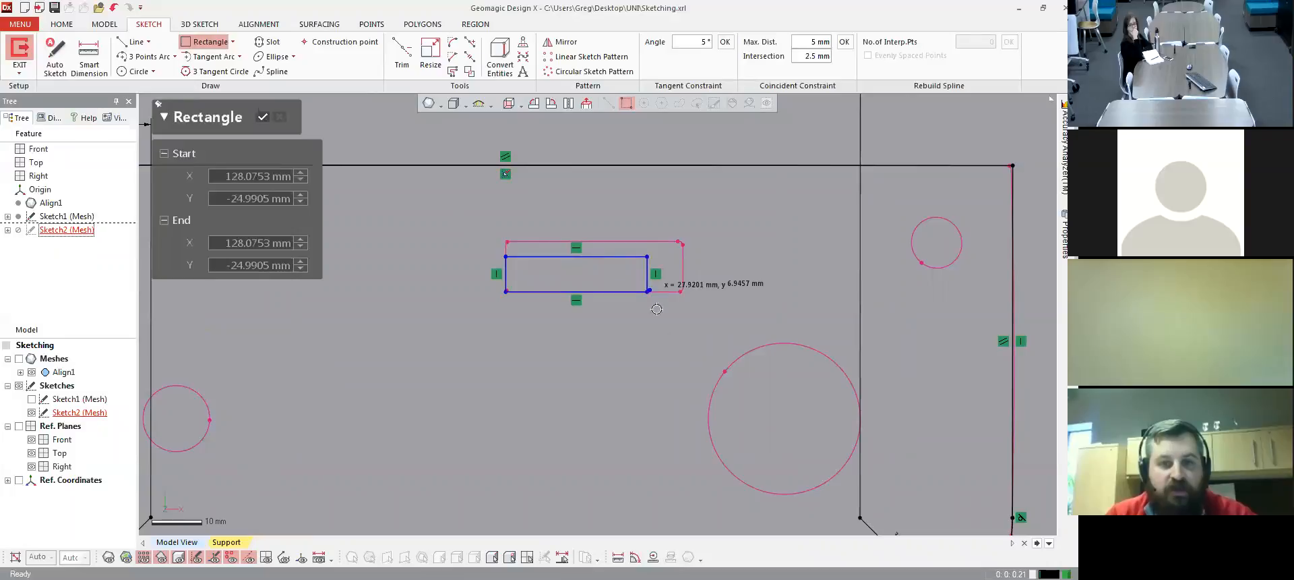
pyautogui.click(263, 119)
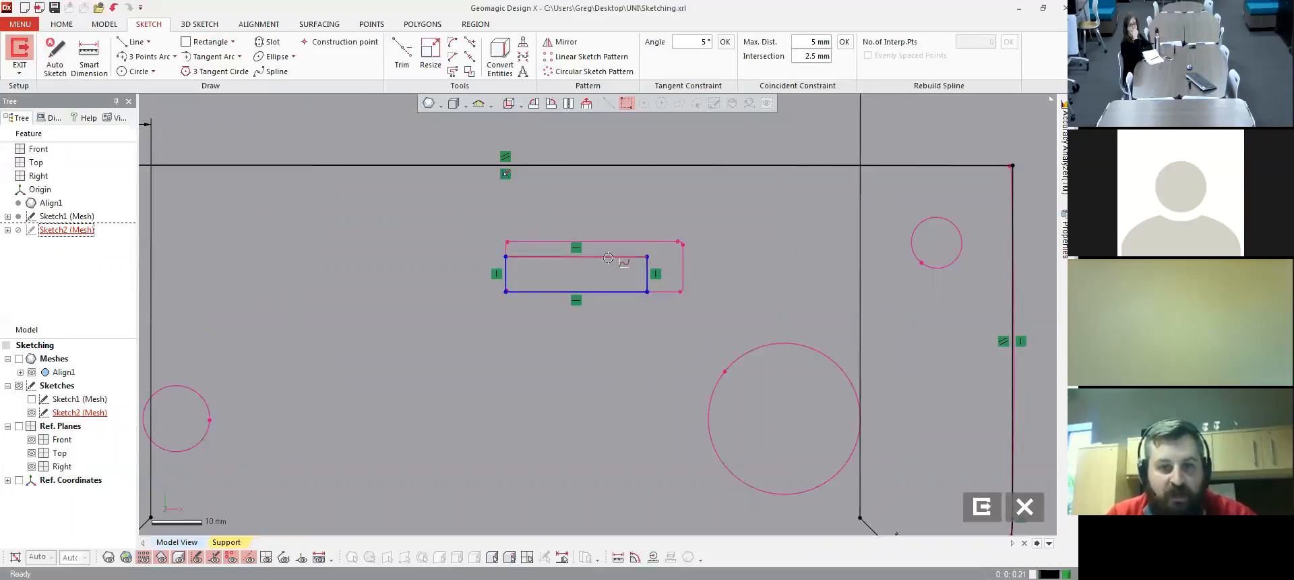
pyautogui.moveTo(608, 258)
pyautogui.mouseDown()
pyautogui.moveTo(606, 242)
pyautogui.moveTo(681, 264)
pyautogui.mouseUp()
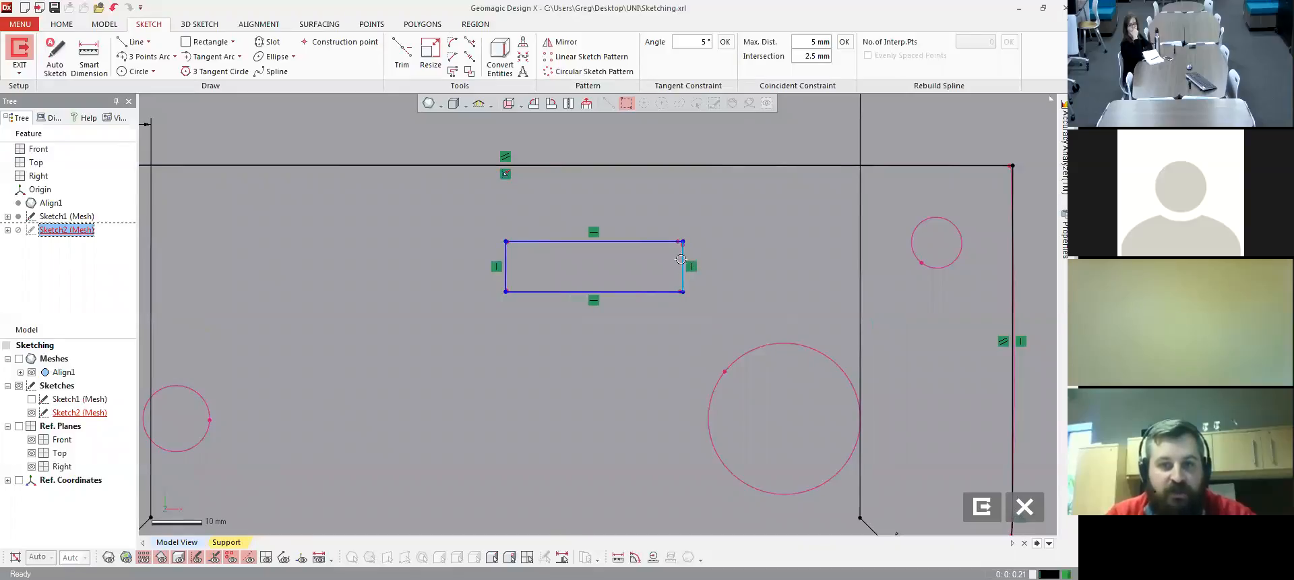
# - Dimension the rectangle's horizontal distance from the vertical reference axis and its width, placing the width below the rectangle
pyautogui.scroll(-3, 614, 267)
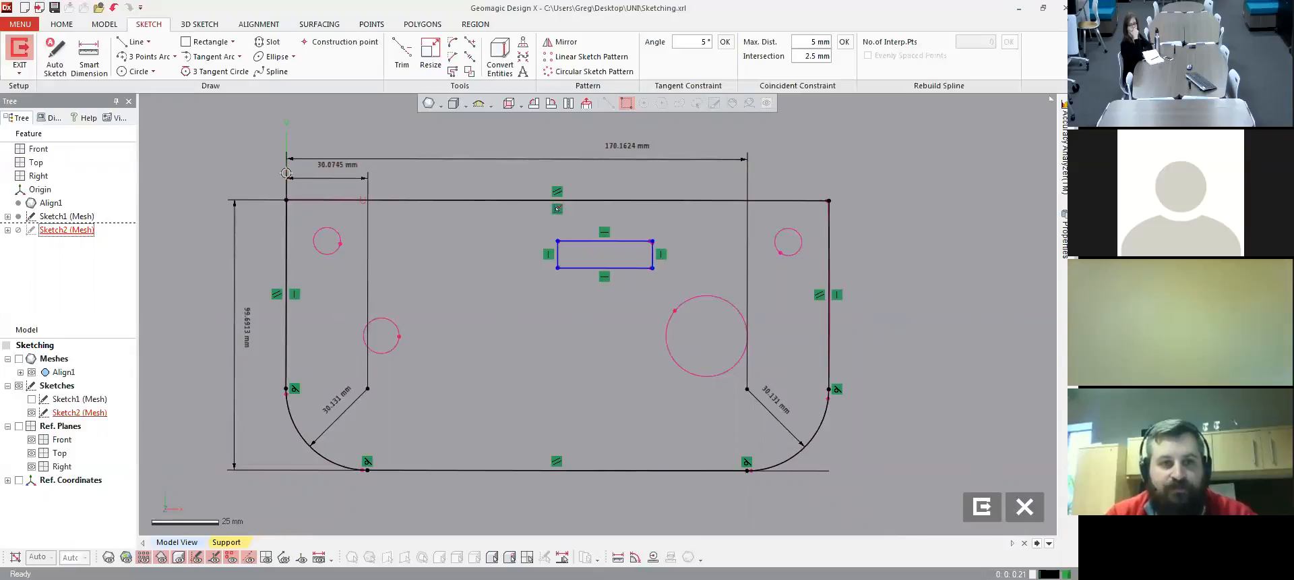
pyautogui.click(89, 61)
pyautogui.scroll(-1, 418, 270)
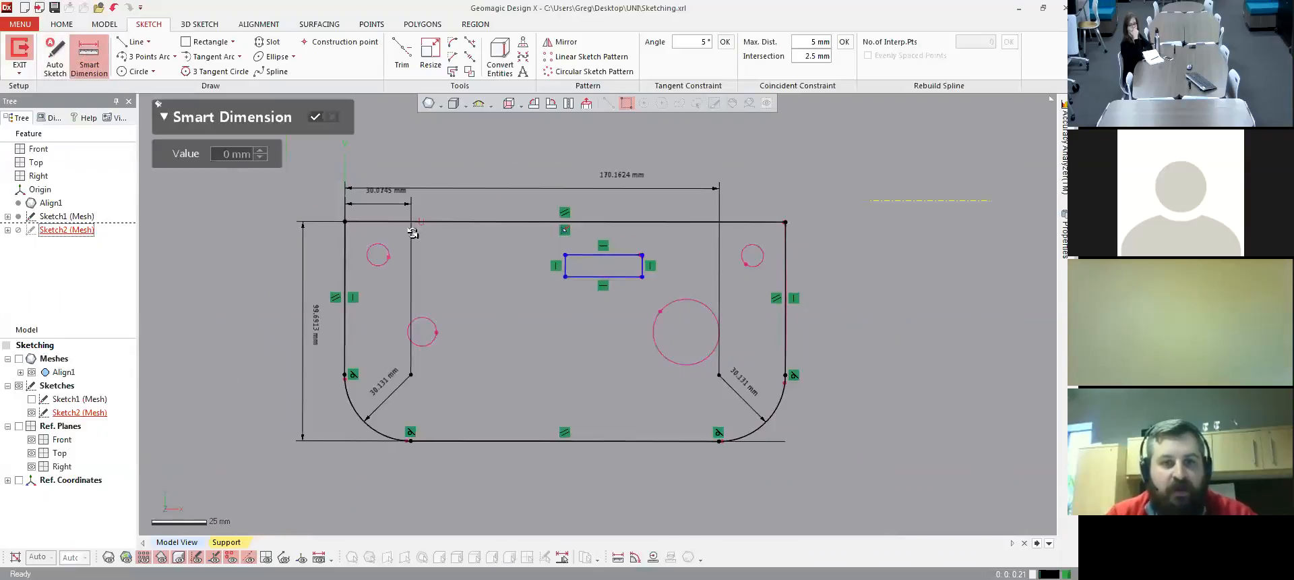
pyautogui.click(564, 268)
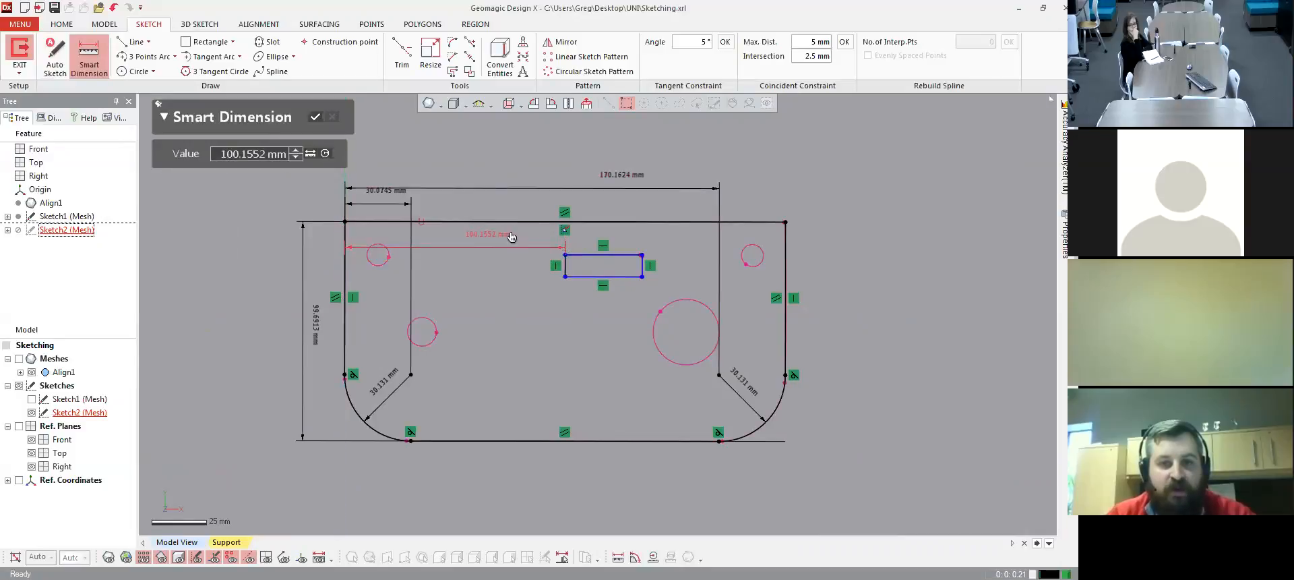
pyautogui.click(584, 277)
pyautogui.click(584, 324)
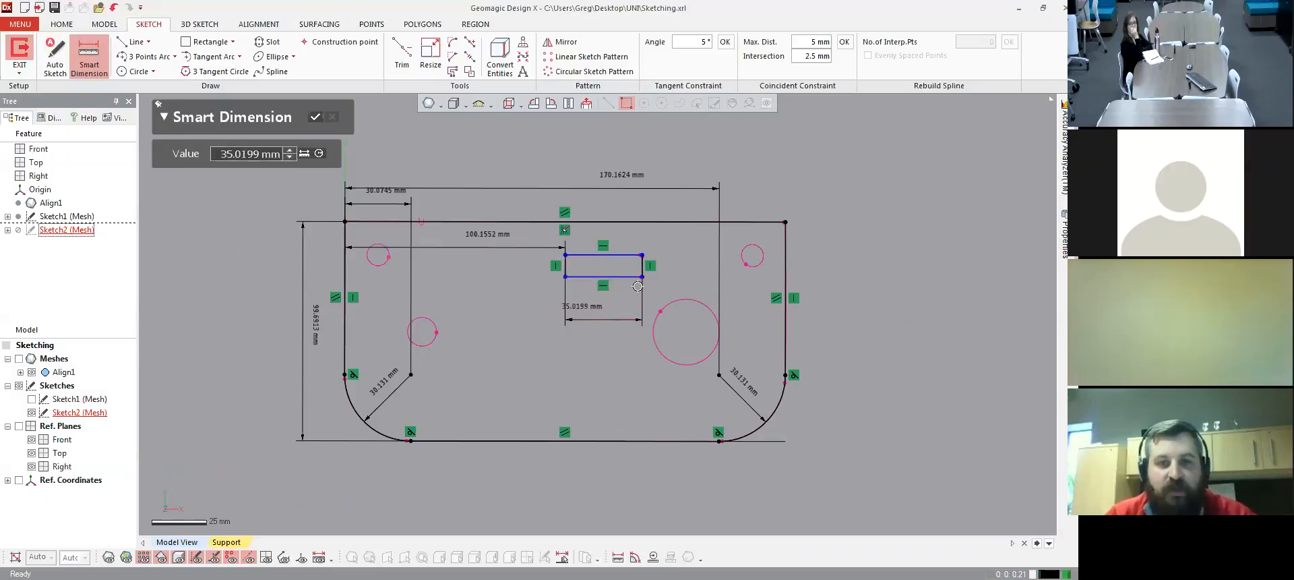
# - Dimension the rectangle's vertical distance from the horizontal reference axis and its height, and finish dimensioning
pyautogui.click(595, 255)
pyautogui.click(279, 221)
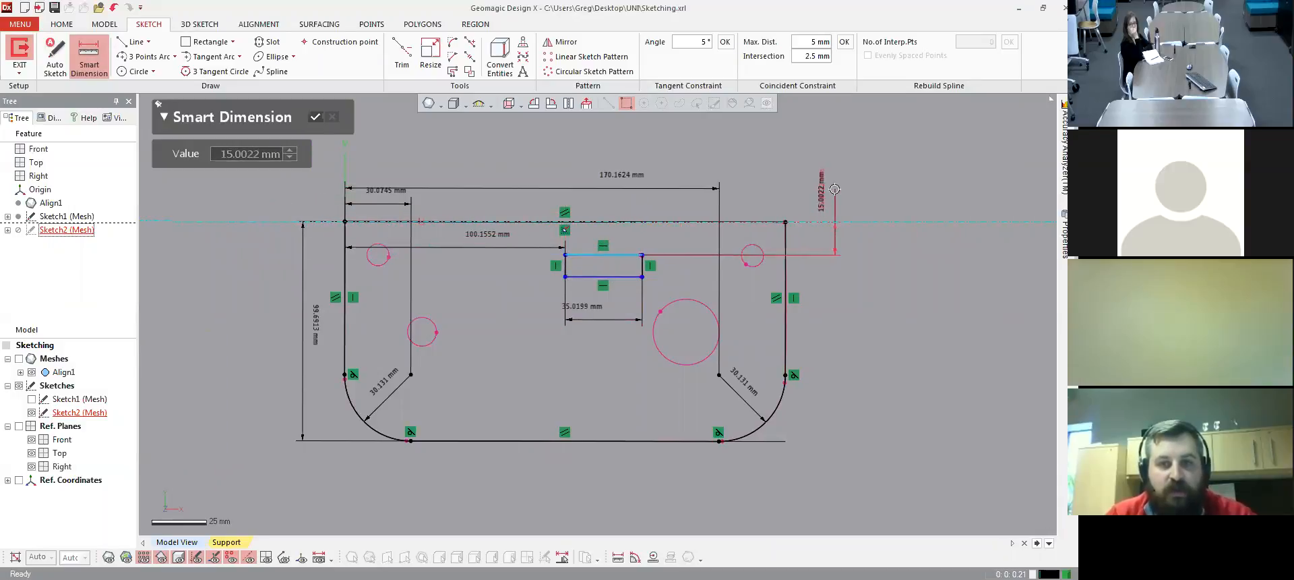
pyautogui.click(834, 189)
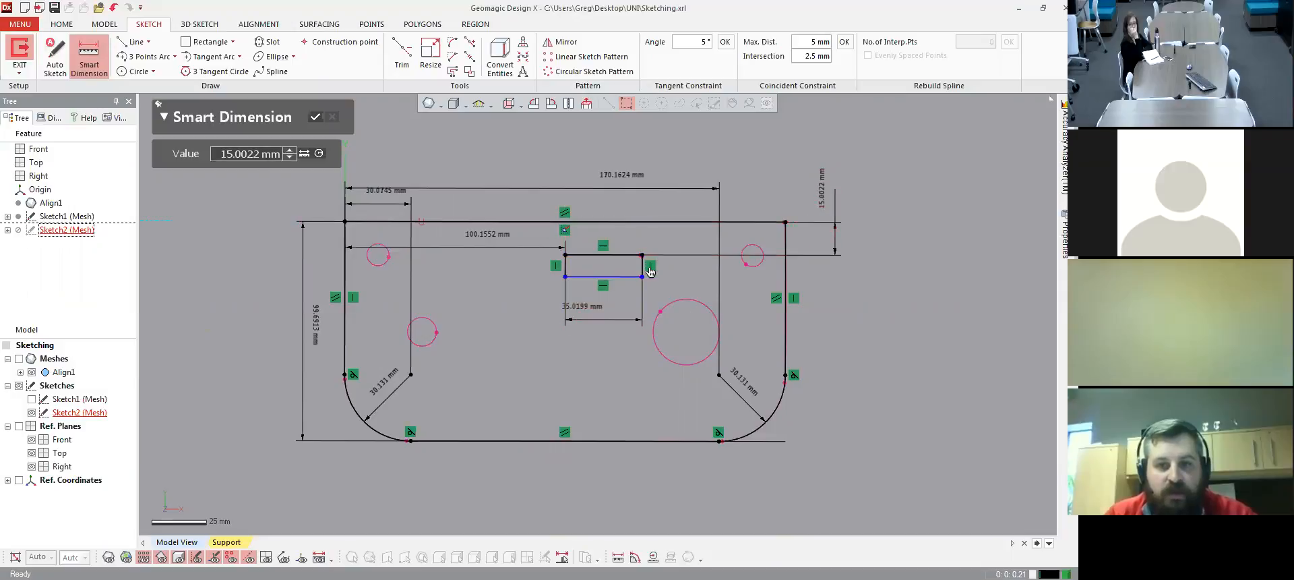
pyautogui.click(621, 277)
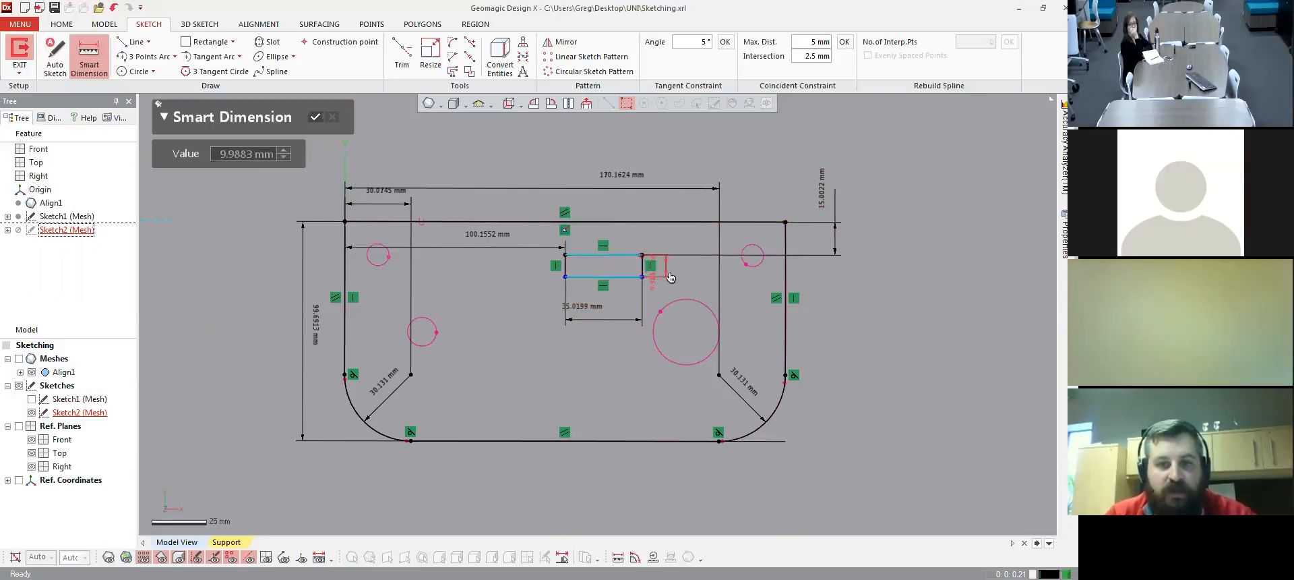
pyautogui.click(685, 281)
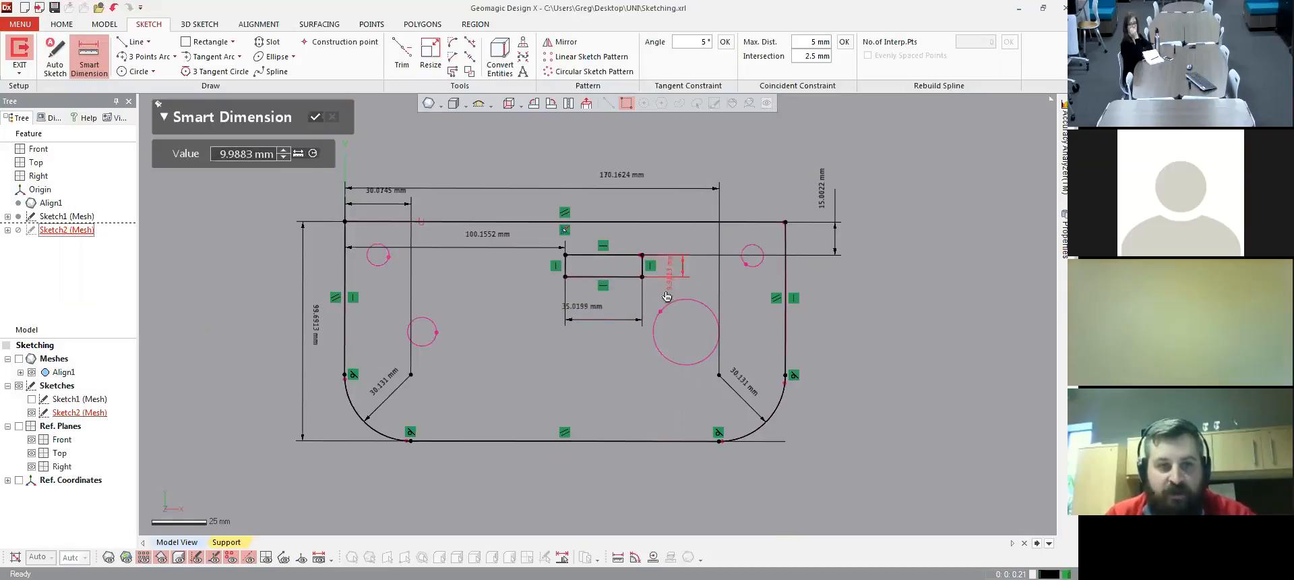
pyautogui.click(314, 120)
# - Exit the mesh sketch and show the mesh together with the finished sketch
pyautogui.moveTo(595, 363)
pyautogui.mouseDown(button='right')
pyautogui.moveTo(523, 376)
pyautogui.moveTo(648, 364)
pyautogui.moveTo(620, 342)
pyautogui.moveTo(624, 297)
pyautogui.mouseUp(button='right')
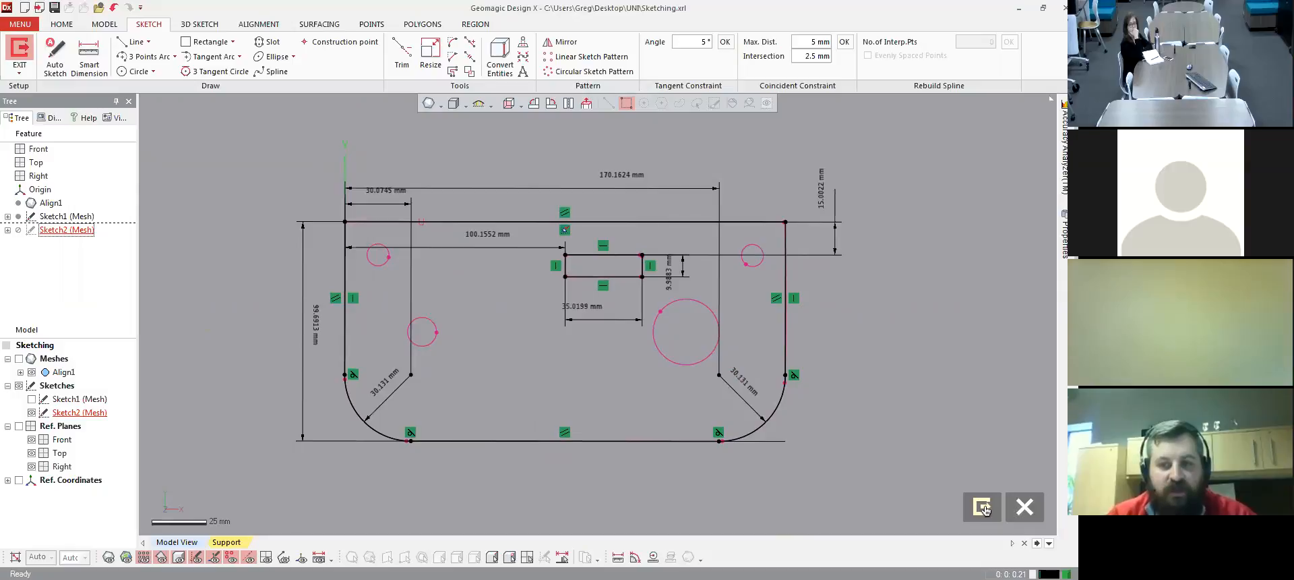
pyautogui.click(983, 507)
pyautogui.moveTo(606, 361)
pyautogui.mouseDown(button='right')
pyautogui.moveTo(620, 248)
pyautogui.moveTo(847, 299)
pyautogui.moveTo(807, 286)
pyautogui.moveTo(726, 343)
pyautogui.moveTo(687, 344)
pyautogui.mouseUp(button='right')
pyautogui.click(846, 299)
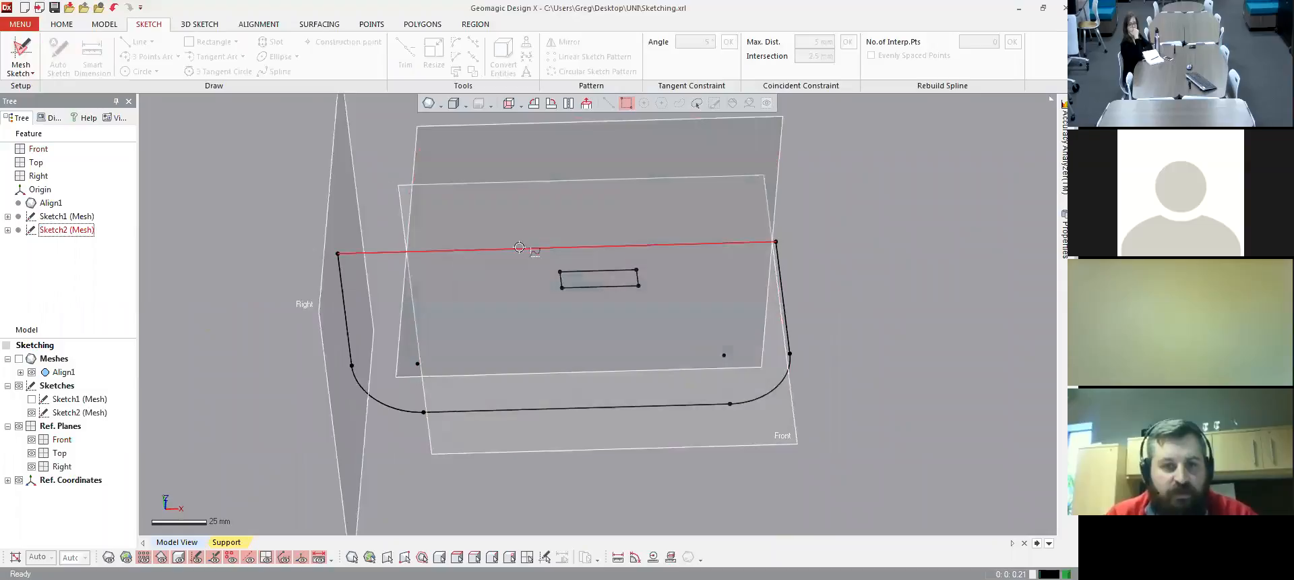
pyautogui.click(20, 359)
pyautogui.moveTo(516, 391)
pyautogui.mouseDown(button='right')
pyautogui.moveTo(350, 243)
pyautogui.moveTo(673, 287)
pyautogui.moveTo(532, 270)
pyautogui.moveTo(560, 256)
pyautogui.moveTo(570, 290)
pyautogui.moveTo(578, 272)
pyautogui.moveTo(632, 366)
pyautogui.moveTo(613, 320)
pyautogui.mouseUp(button='right')
pyautogui.scroll(5, 526, 289)
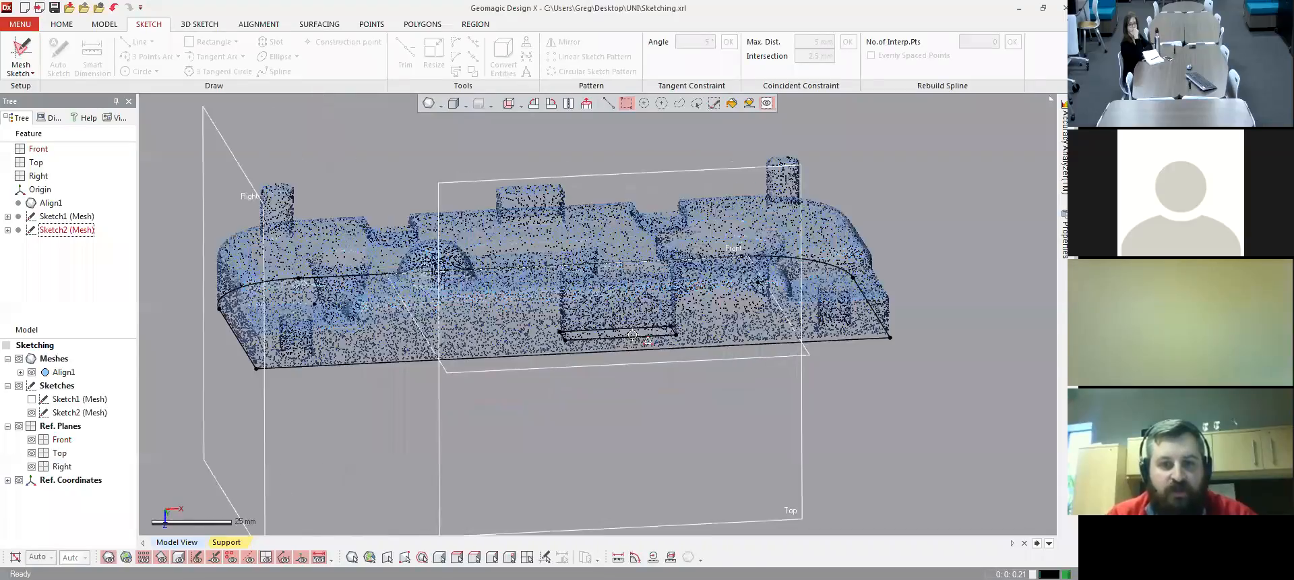
pyautogui.moveTo(526, 289); pyautogui.dragTo(236, 116, button='right')
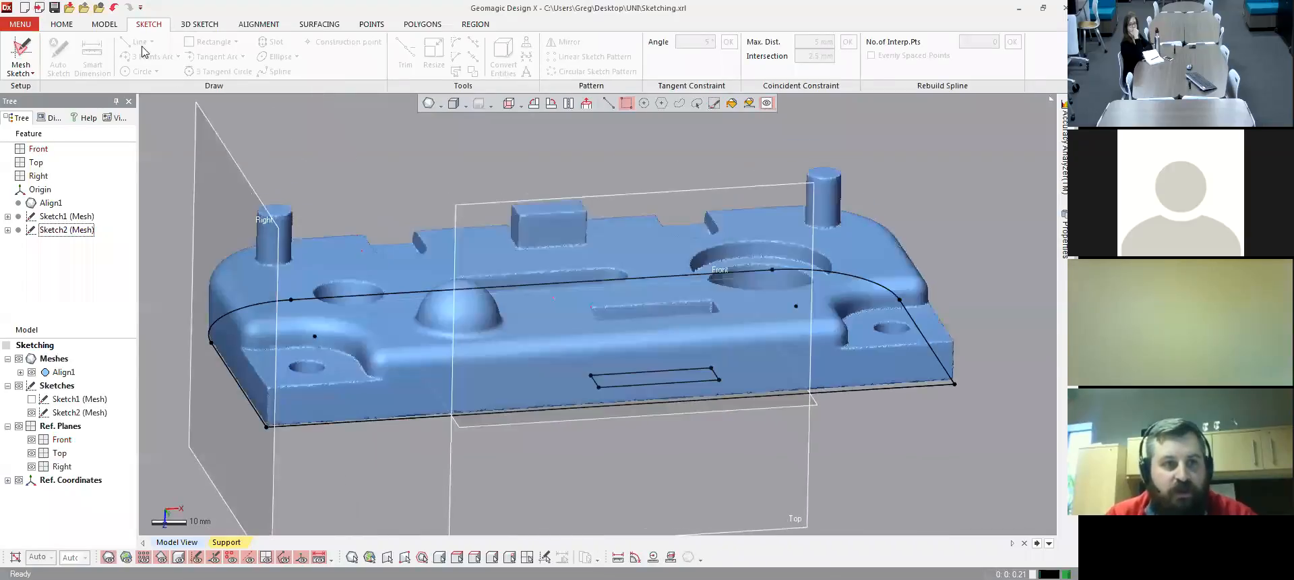
# - Begin a solid Extrude using the mesh sketch of the plate outline and rectangular pocket as the base sketch
pyautogui.click(105, 25)
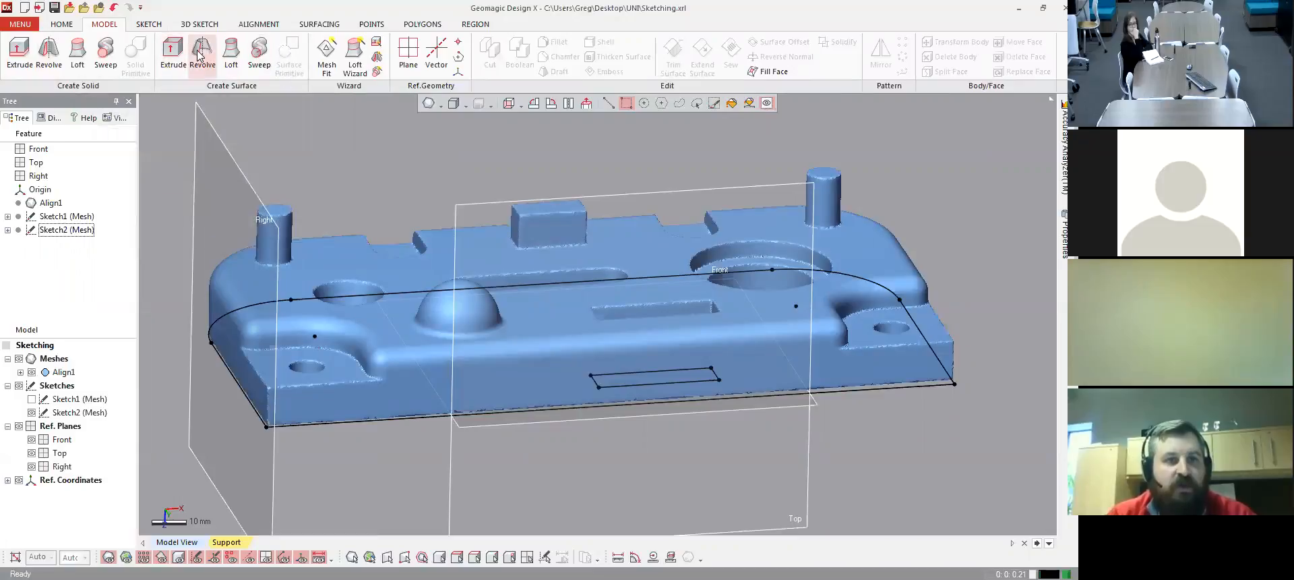
pyautogui.moveTo(470, 221)
pyautogui.mouseDown(button='right')
pyautogui.moveTo(421, 182)
pyautogui.moveTo(489, 194)
pyautogui.moveTo(546, 244)
pyautogui.moveTo(472, 206)
pyautogui.mouseUp(button='right')
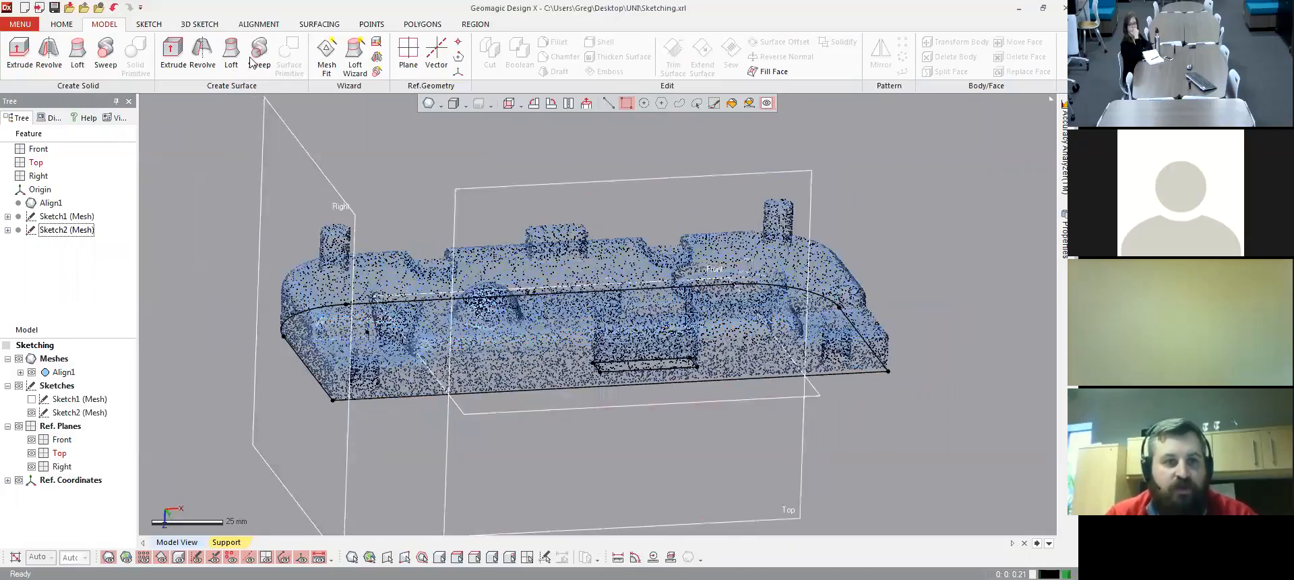
pyautogui.moveTo(541, 237); pyautogui.dragTo(549, 246, button='right')
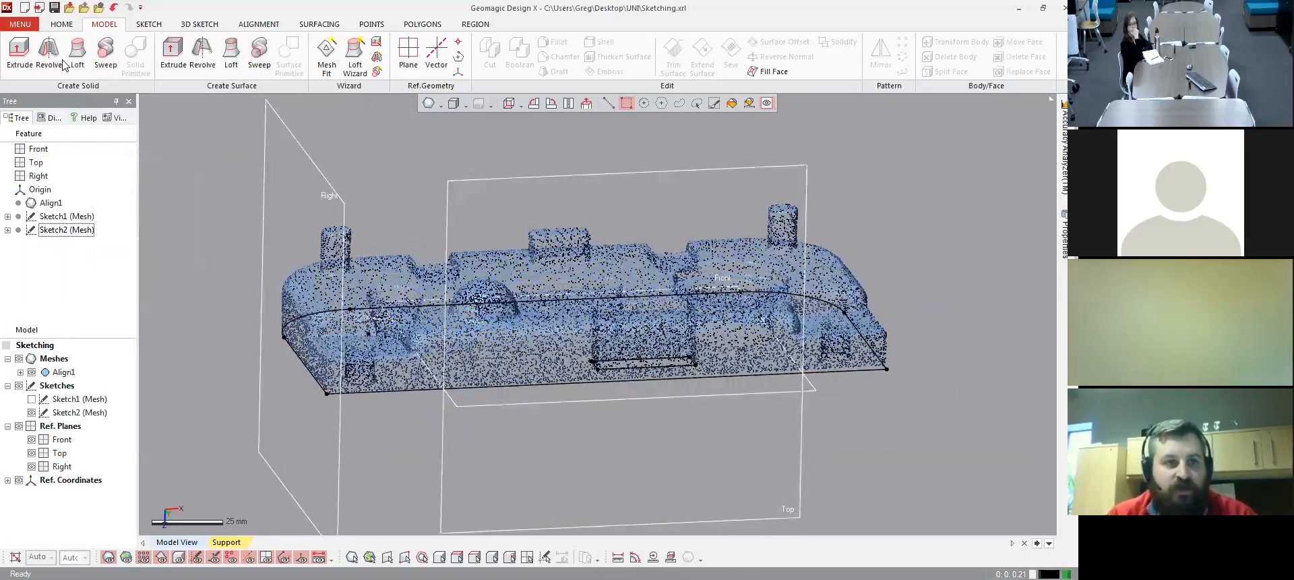
pyautogui.moveTo(659, 223); pyautogui.dragTo(661, 255, button='right')
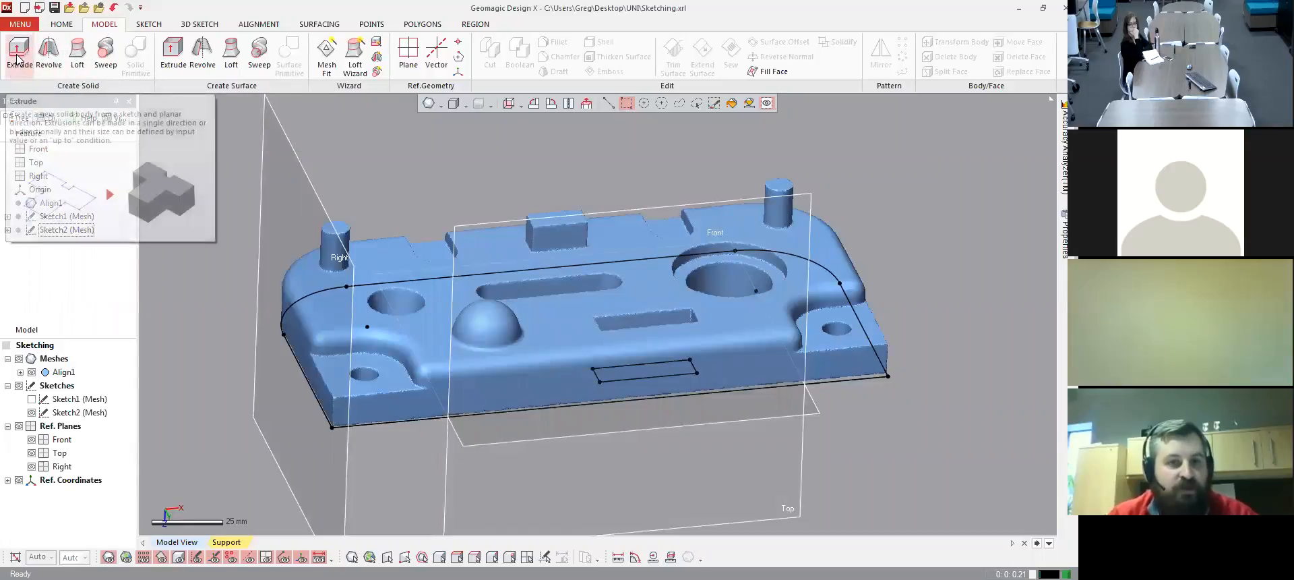
pyautogui.moveTo(471, 197); pyautogui.dragTo(458, 202, button='right')
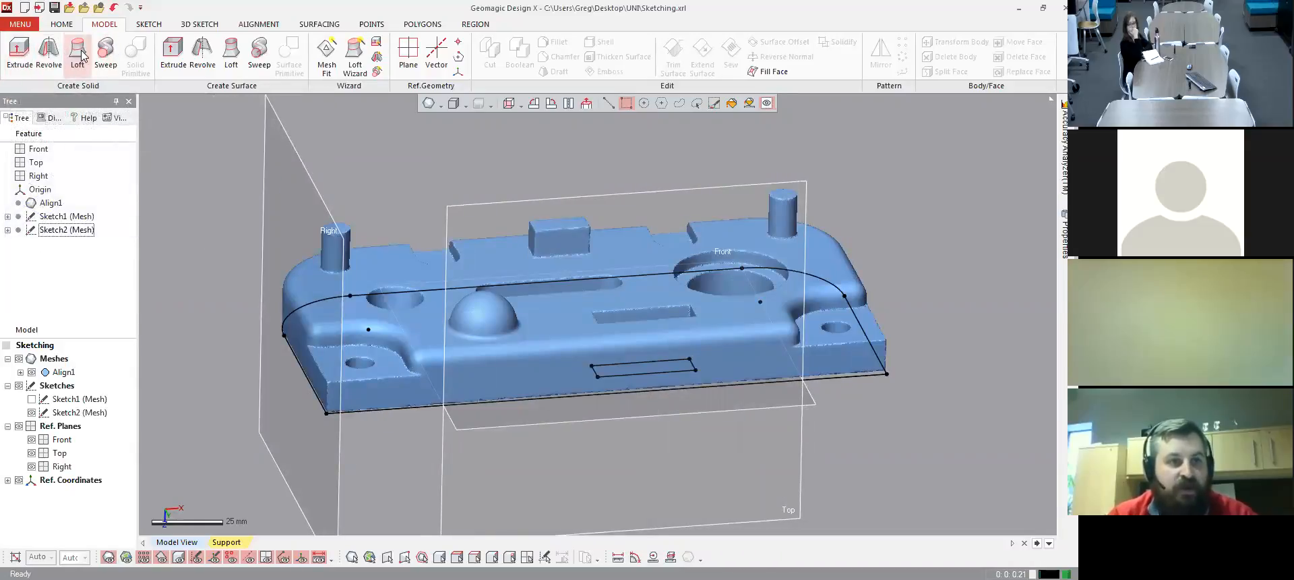
pyautogui.click(19, 56)
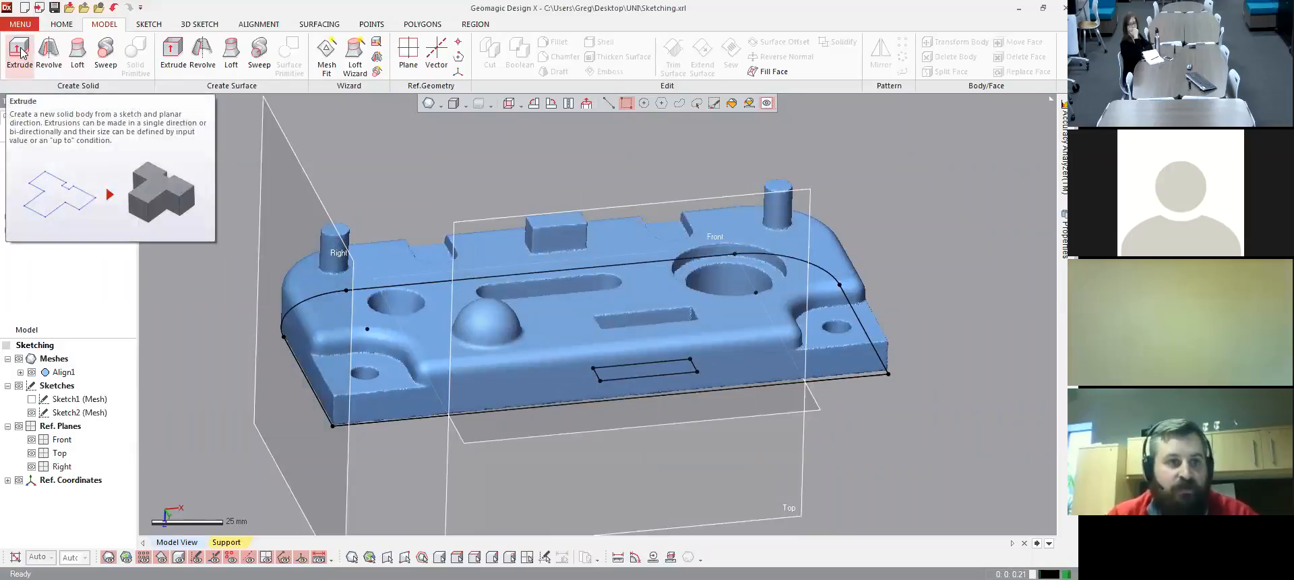
pyautogui.click(19, 54)
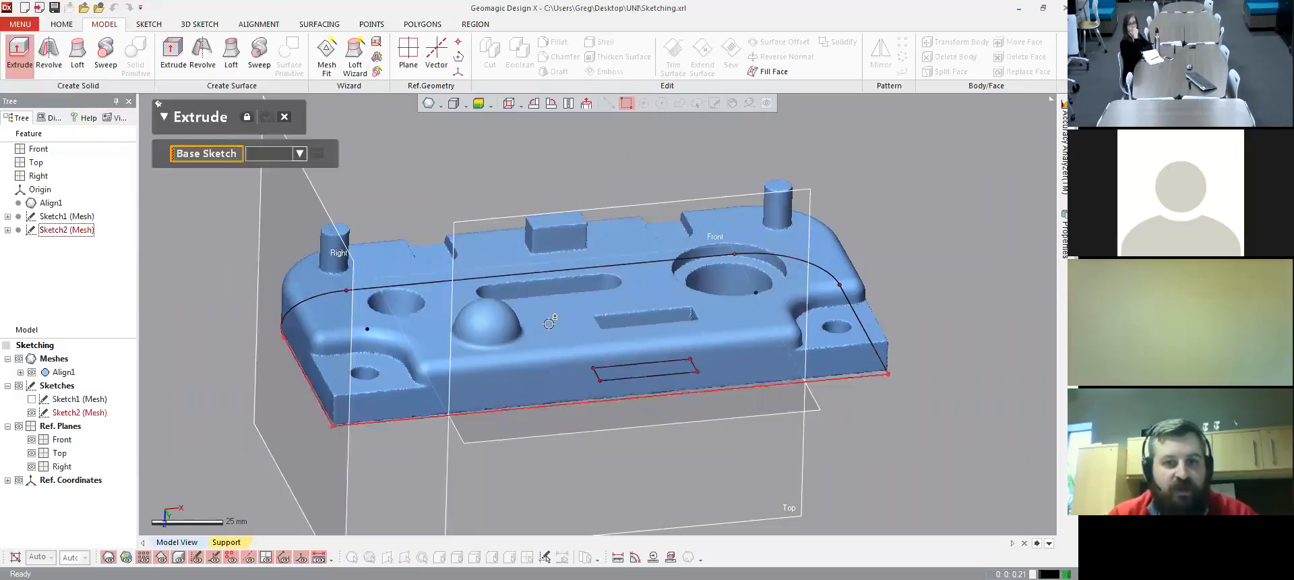
pyautogui.moveTo(632, 374); pyautogui.dragTo(649, 369, button='right')
pyautogui.moveTo(428, 297)
pyautogui.mouseDown(button='right')
pyautogui.moveTo(558, 362)
pyautogui.moveTo(565, 336)
pyautogui.mouseUp(button='right')
pyautogui.moveTo(336, 315); pyautogui.dragTo(234, 306, button='right')
pyautogui.moveTo(597, 419); pyautogui.dragTo(605, 426, button='right')
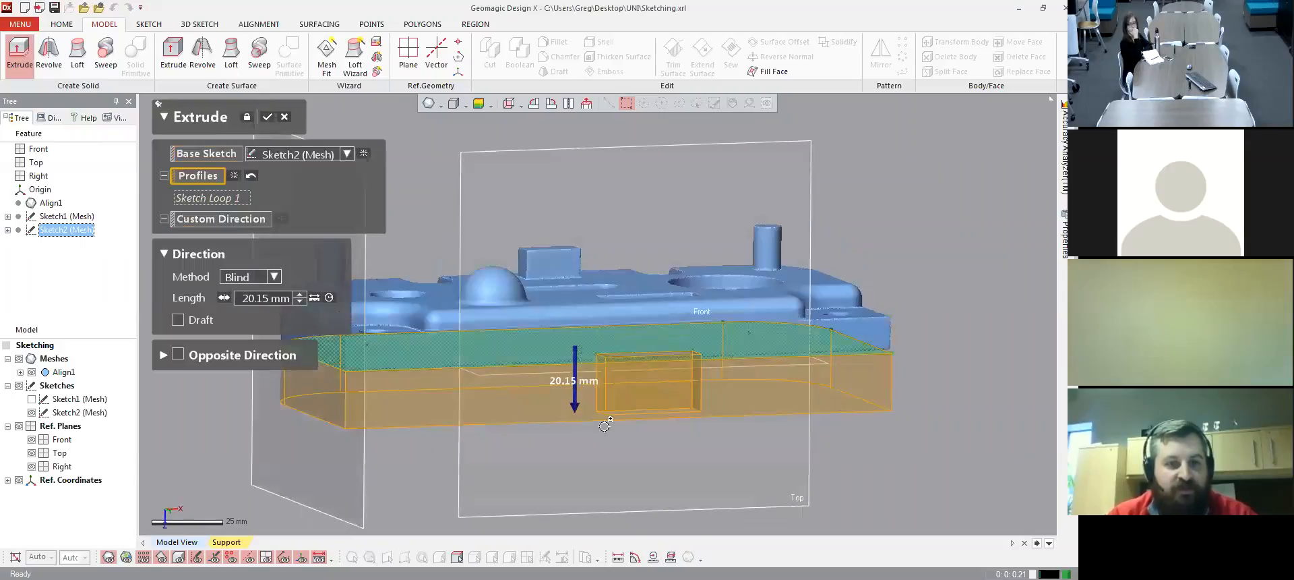
# - Reverse the extrusion so it runs up through the mesh, set its length to 20.5 mm and create the body
pyautogui.moveTo(578, 375); pyautogui.dragTo(588, 353, button='right')
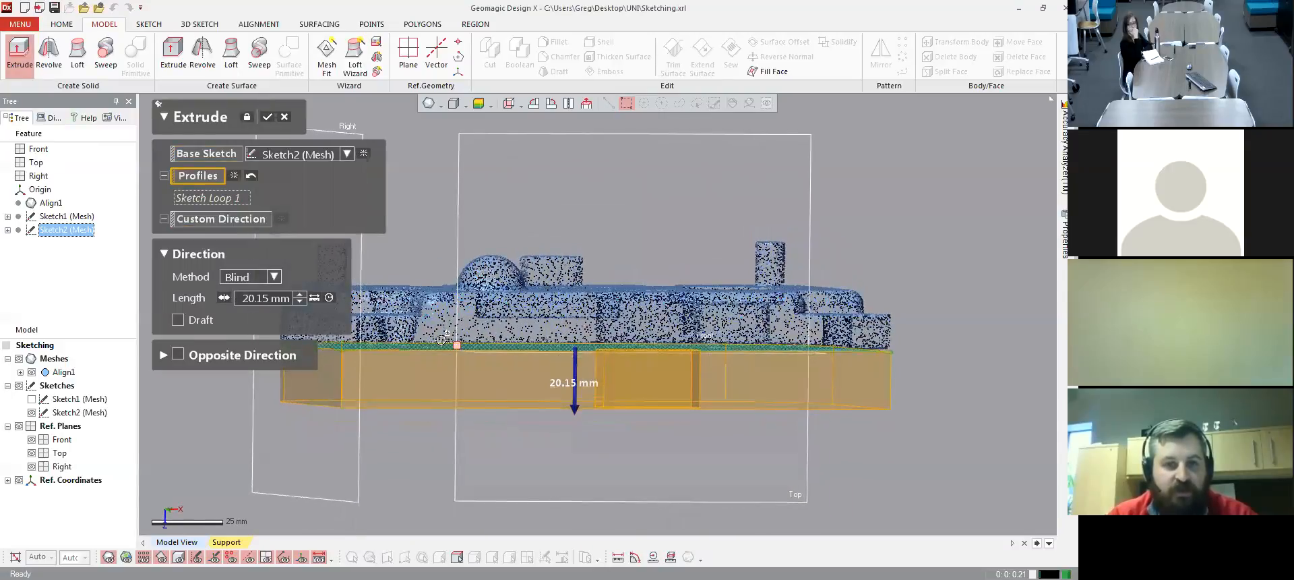
pyautogui.click(223, 298)
pyautogui.moveTo(697, 349); pyautogui.dragTo(613, 351, button='right')
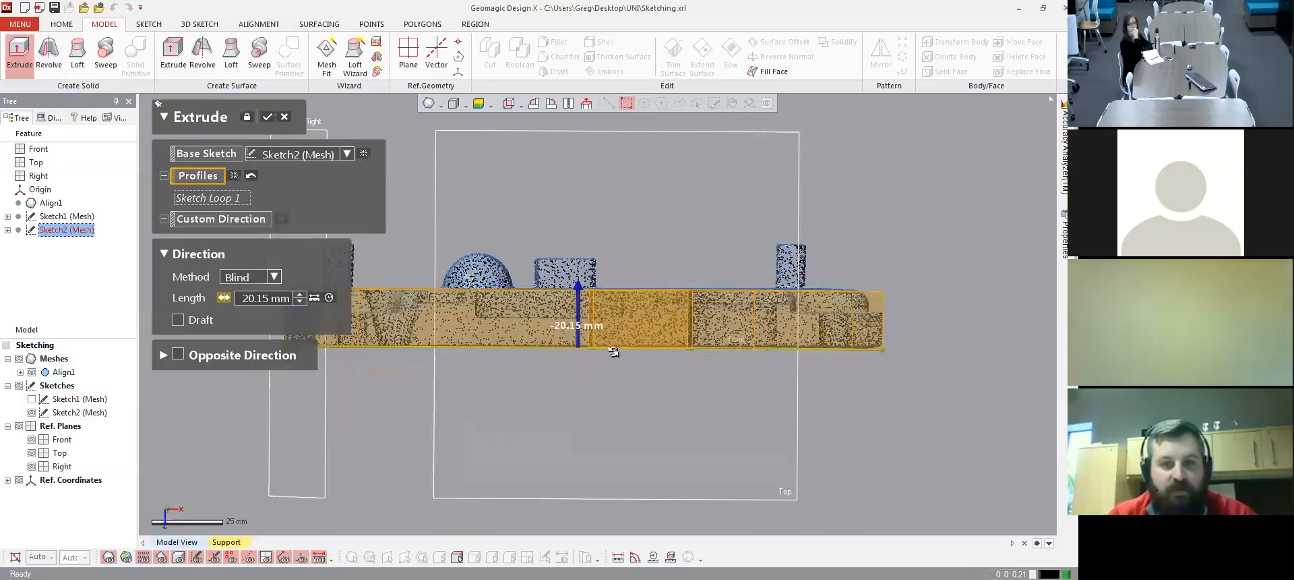
pyautogui.scroll(5, 739, 355)
pyautogui.keyDown('ctrl'); pyautogui.moveTo(740, 354); pyautogui.dragTo(909, 362, button='right'); pyautogui.keyUp('ctrl')
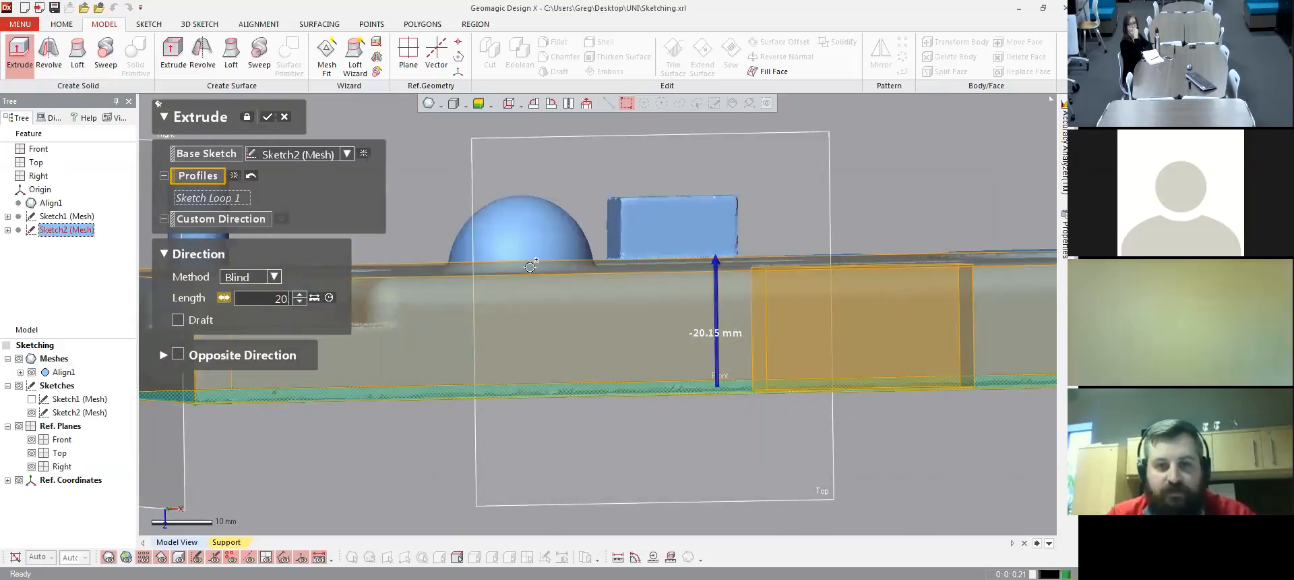
pyautogui.moveTo(513, 264); pyautogui.dragTo(693, 288, button='right')
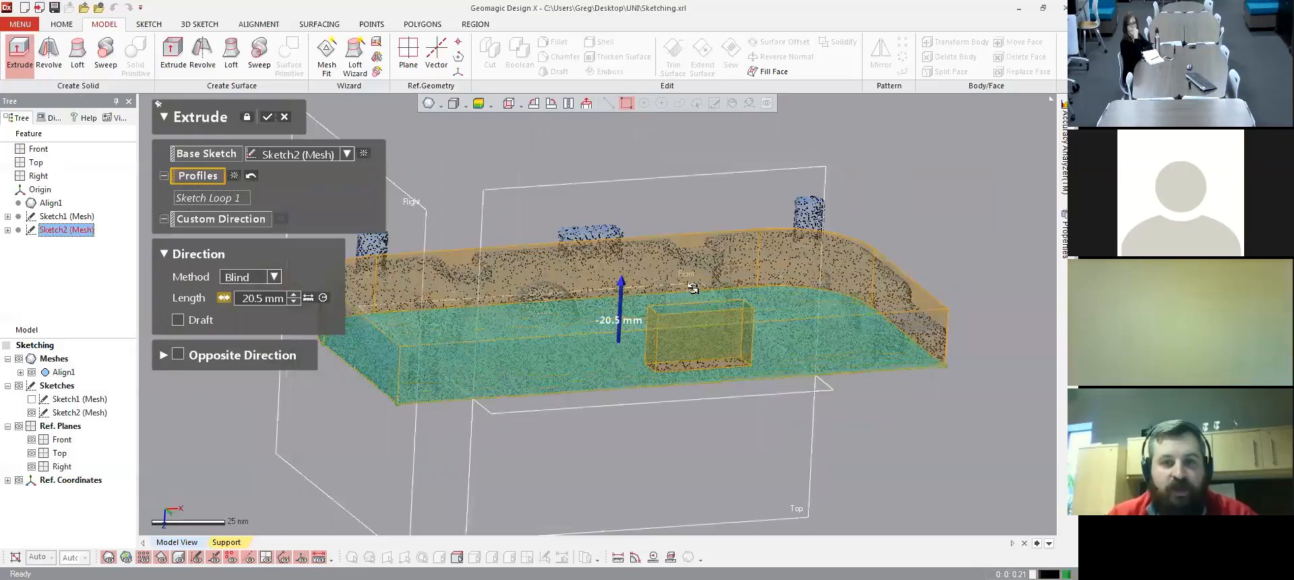
pyautogui.click(268, 117)
# - Examine the extruded plate against the scan mesh using the deviation colour map, and turn the map off
pyautogui.moveTo(644, 320)
pyautogui.mouseDown(button='right')
pyautogui.moveTo(638, 298)
pyautogui.moveTo(604, 292)
pyautogui.moveTo(627, 321)
pyautogui.moveTo(712, 326)
pyautogui.moveTo(624, 395)
pyautogui.moveTo(710, 407)
pyautogui.moveTo(708, 385)
pyautogui.moveTo(641, 407)
pyautogui.moveTo(592, 300)
pyautogui.moveTo(640, 331)
pyautogui.mouseUp(button='right')
pyautogui.scroll(5, 603, 297)
pyautogui.moveTo(631, 251)
pyautogui.mouseDown(button='right')
pyautogui.moveTo(650, 312)
pyautogui.moveTo(597, 277)
pyautogui.moveTo(676, 280)
pyautogui.mouseUp(button='right')
pyautogui.scroll(-4, 598, 277)
pyautogui.moveTo(663, 332)
pyautogui.mouseDown(button='right')
pyautogui.moveTo(650, 288)
pyautogui.moveTo(601, 257)
pyautogui.moveTo(602, 296)
pyautogui.mouseUp(button='right')
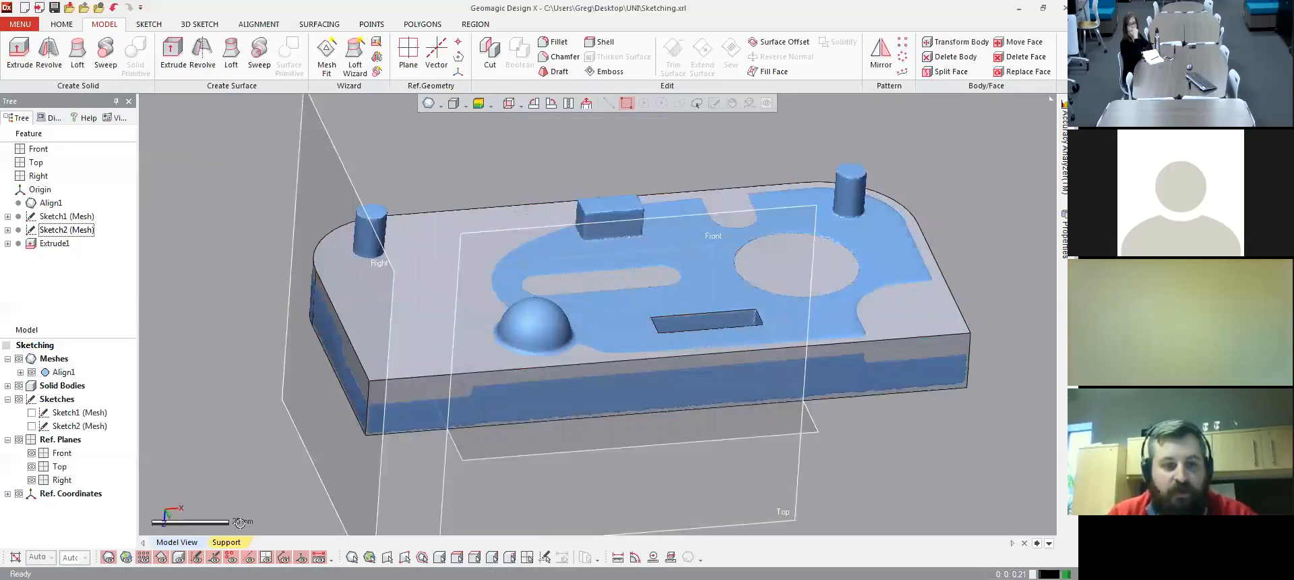
pyautogui.click(480, 103)
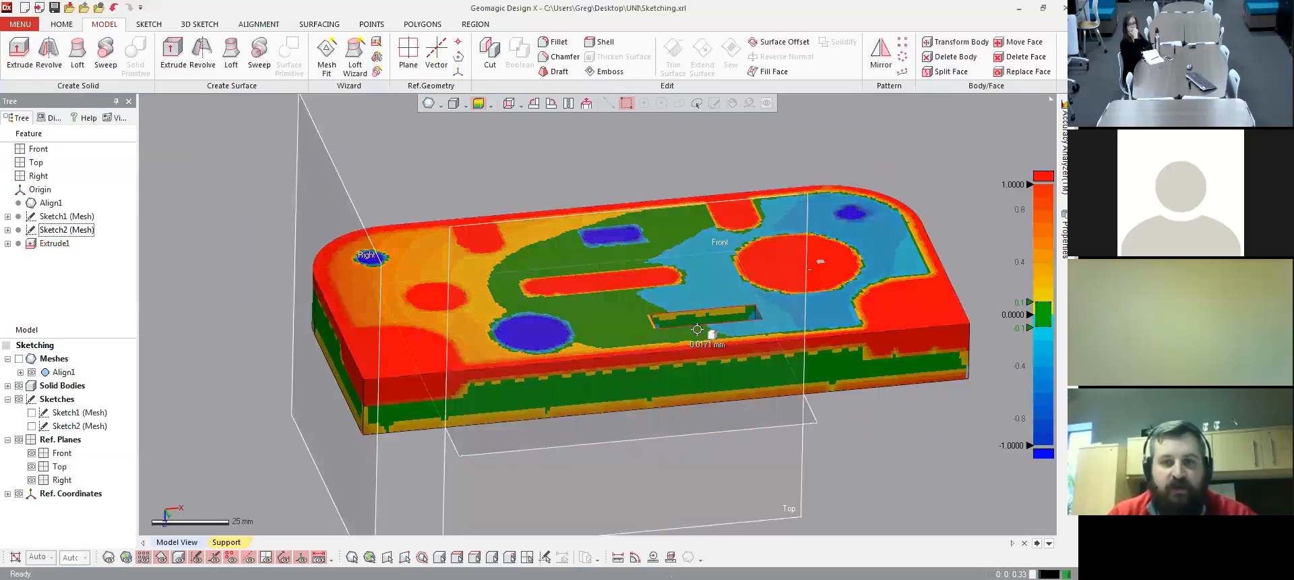
pyautogui.moveTo(641, 299); pyautogui.dragTo(635, 283, button='right')
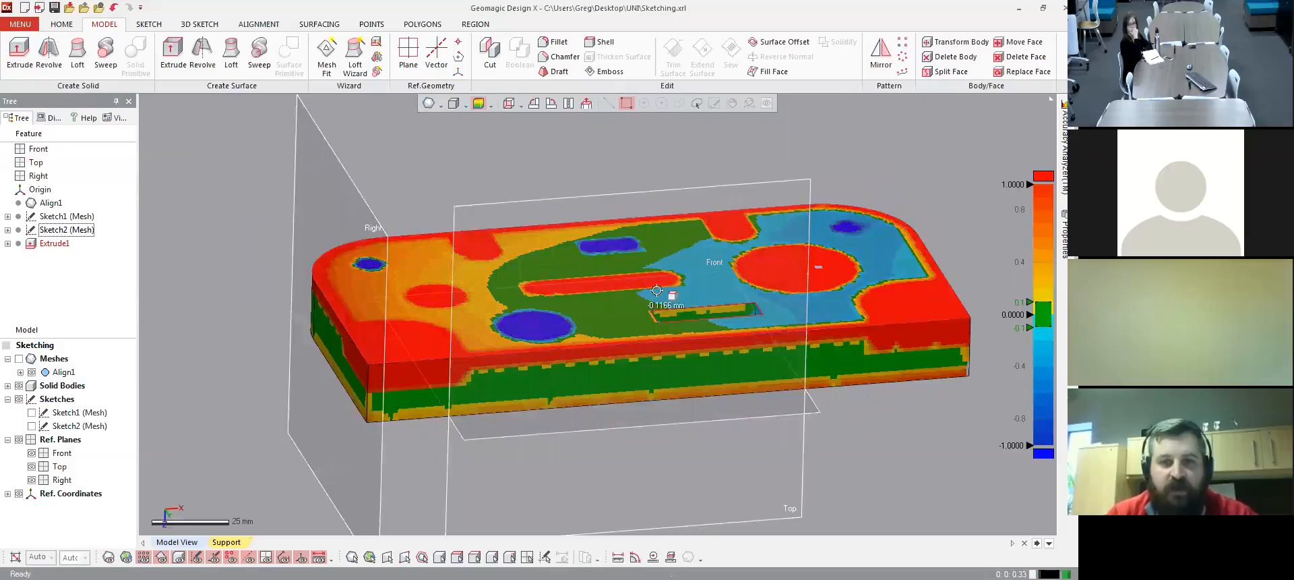
pyautogui.moveTo(657, 291); pyautogui.dragTo(629, 283, button='right')
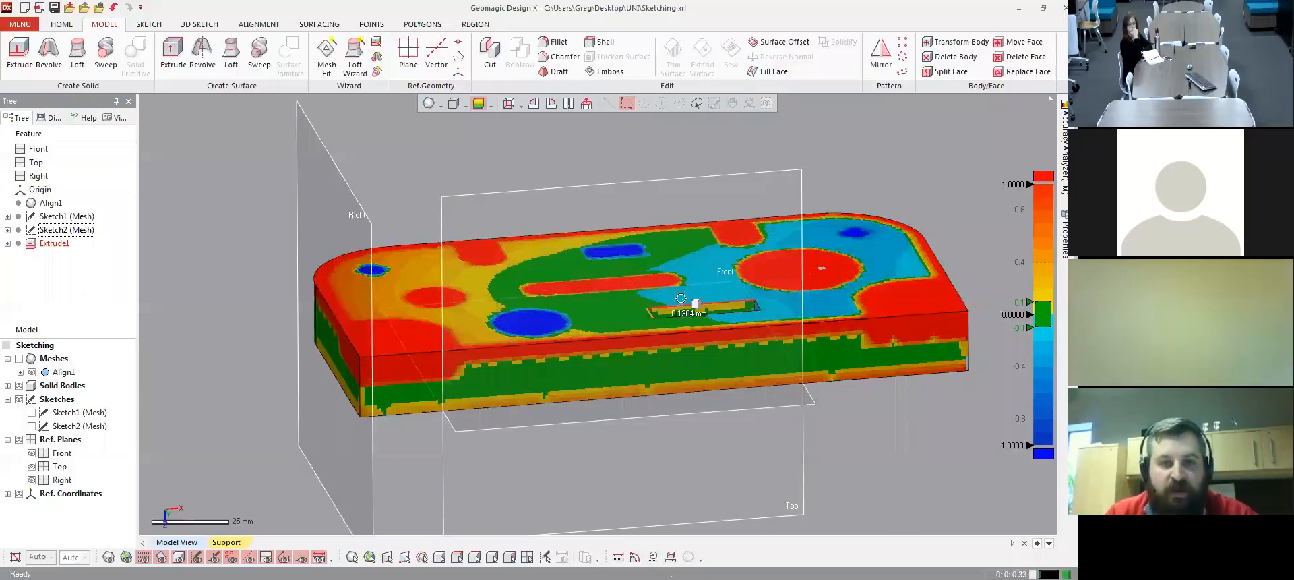
pyautogui.moveTo(621, 272); pyautogui.dragTo(602, 252, button='right')
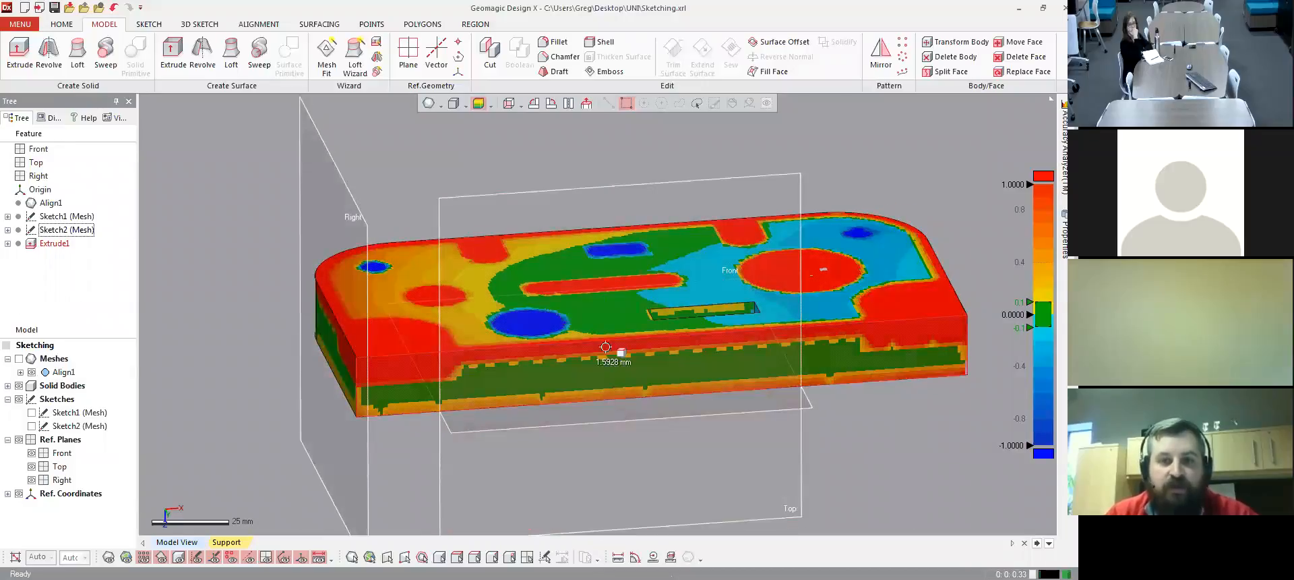
pyautogui.moveTo(604, 349); pyautogui.dragTo(636, 345, button='right')
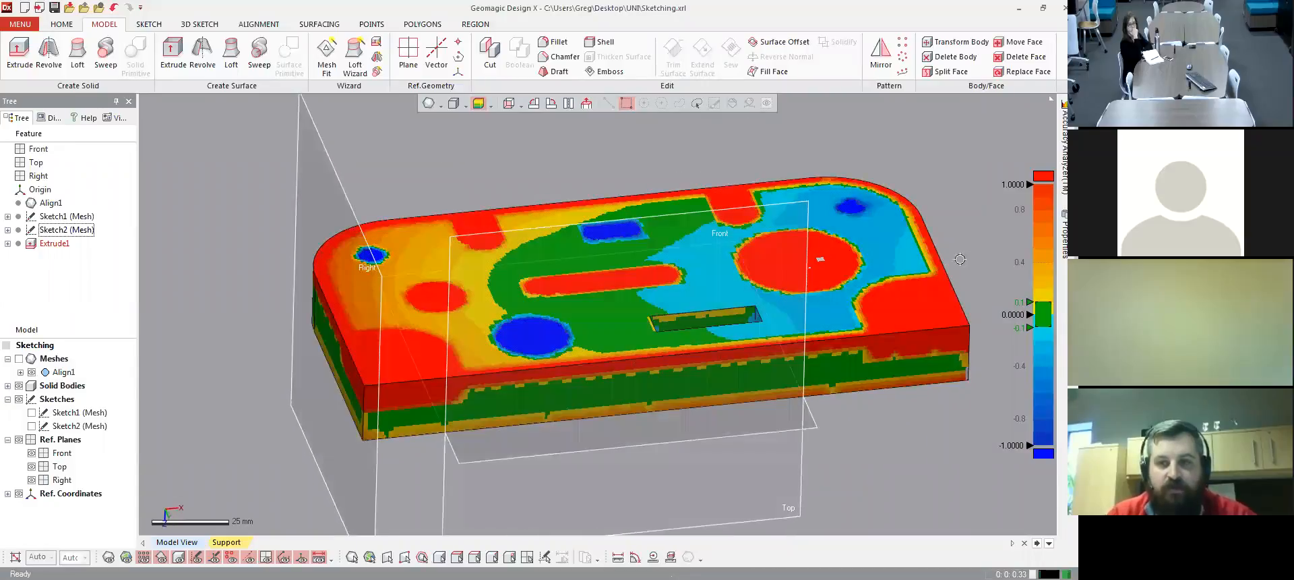
pyautogui.click(479, 110)
# - Hide the solid body and set up a planar mesh sketch on the Front plane with its section offset 6.5 mm into the mesh
pyautogui.moveTo(674, 337); pyautogui.dragTo(634, 295, button='right')
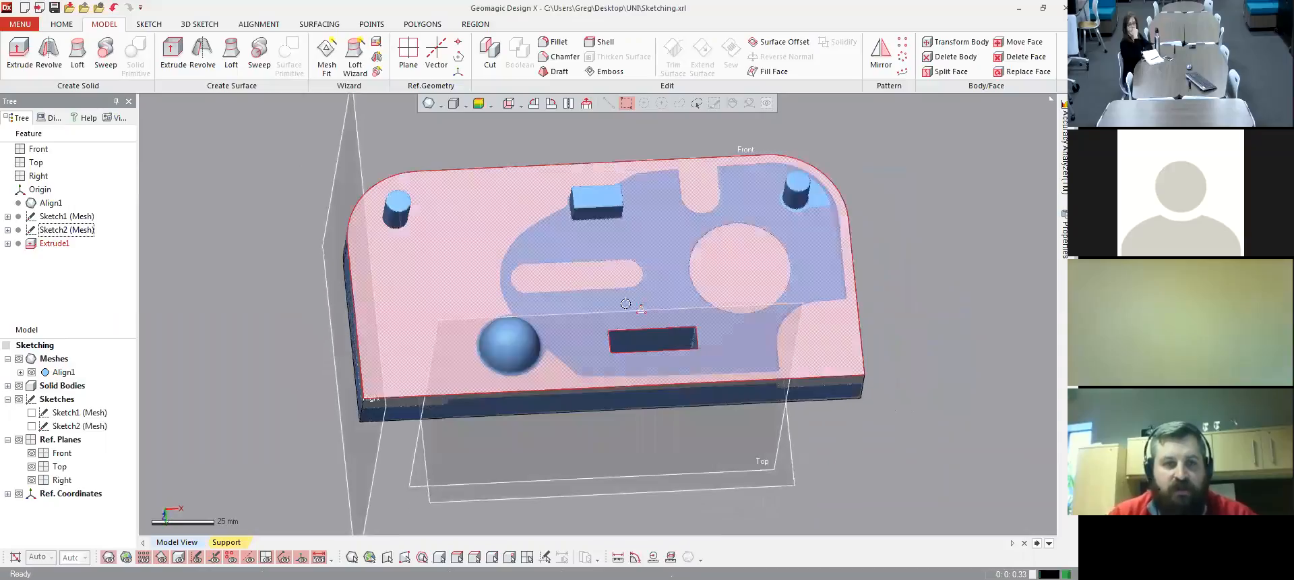
pyautogui.moveTo(584, 345); pyautogui.dragTo(667, 326, button='right')
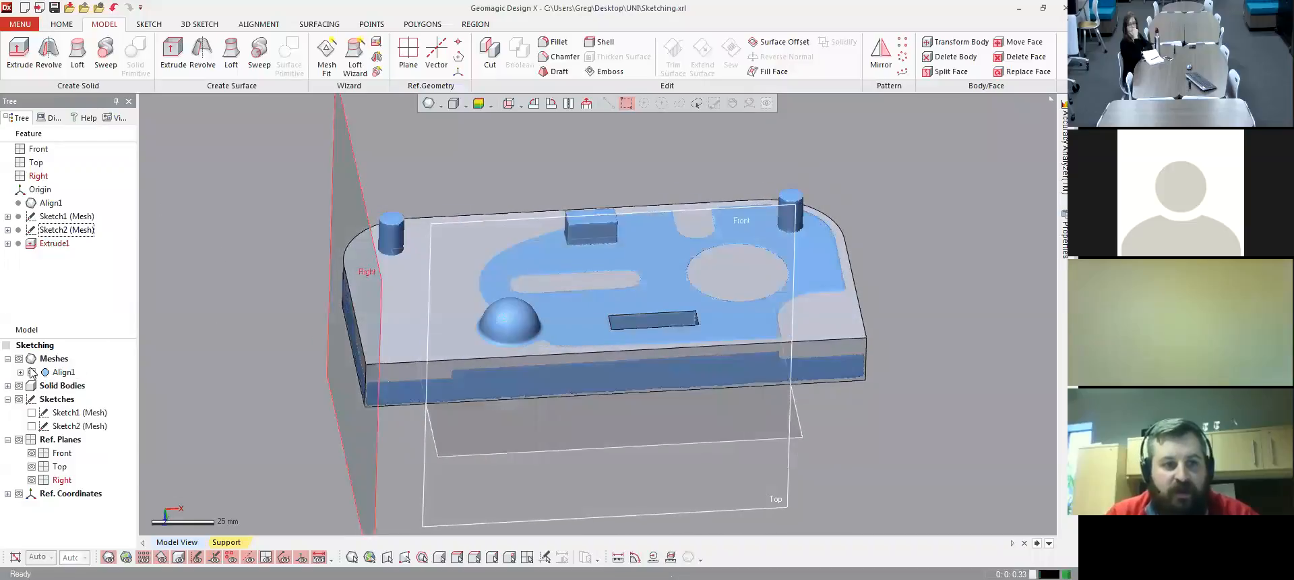
pyautogui.click(19, 385)
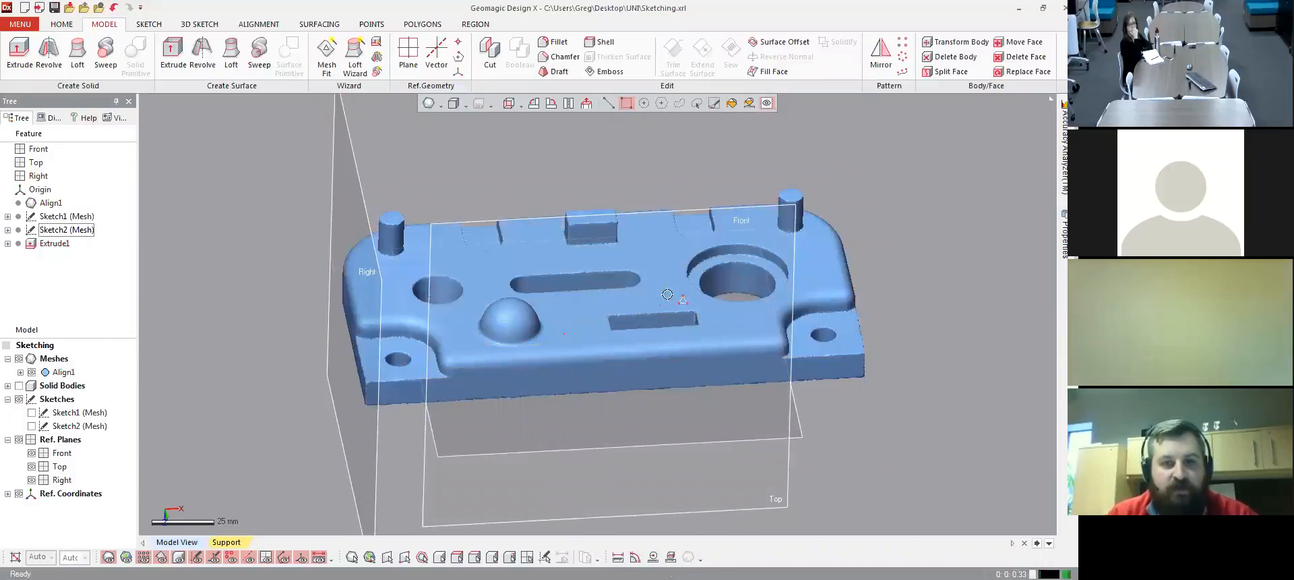
pyautogui.scroll(5, 553, 304)
pyautogui.moveTo(534, 290)
pyautogui.mouseDown(button='right')
pyautogui.moveTo(549, 322)
pyautogui.moveTo(570, 273)
pyautogui.moveTo(614, 345)
pyautogui.moveTo(775, 315)
pyautogui.mouseUp(button='right')
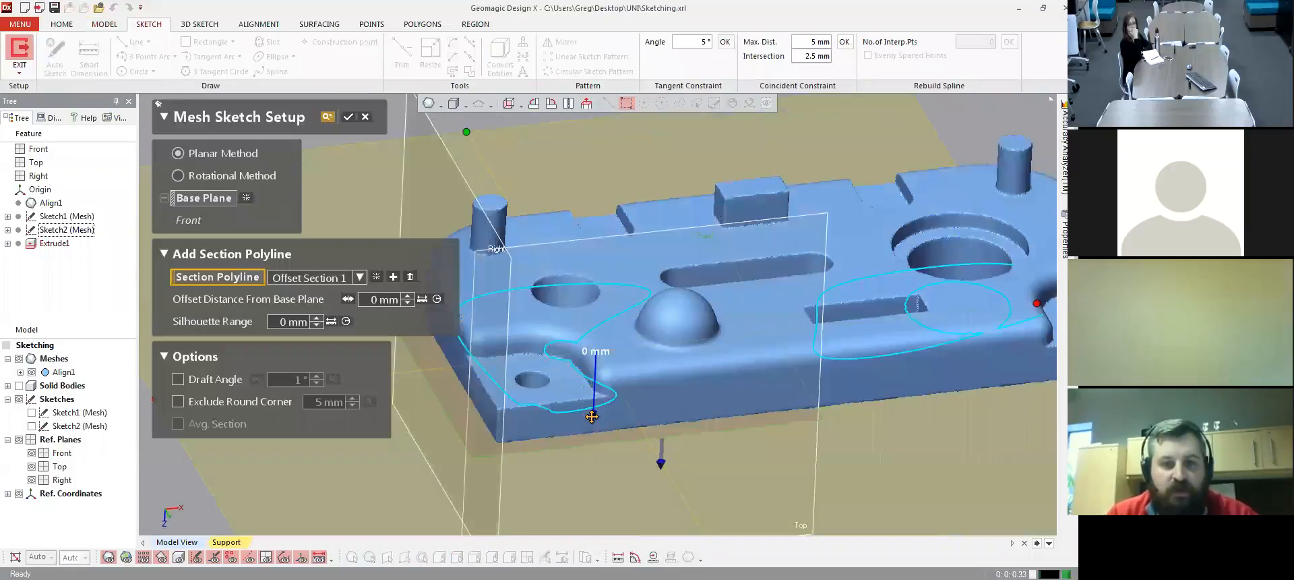
pyautogui.moveTo(592, 417); pyautogui.dragTo(595, 396)
pyautogui.moveTo(676, 349)
pyautogui.mouseDown(button='right')
pyautogui.moveTo(653, 308)
pyautogui.moveTo(635, 309)
pyautogui.mouseUp(button='right')
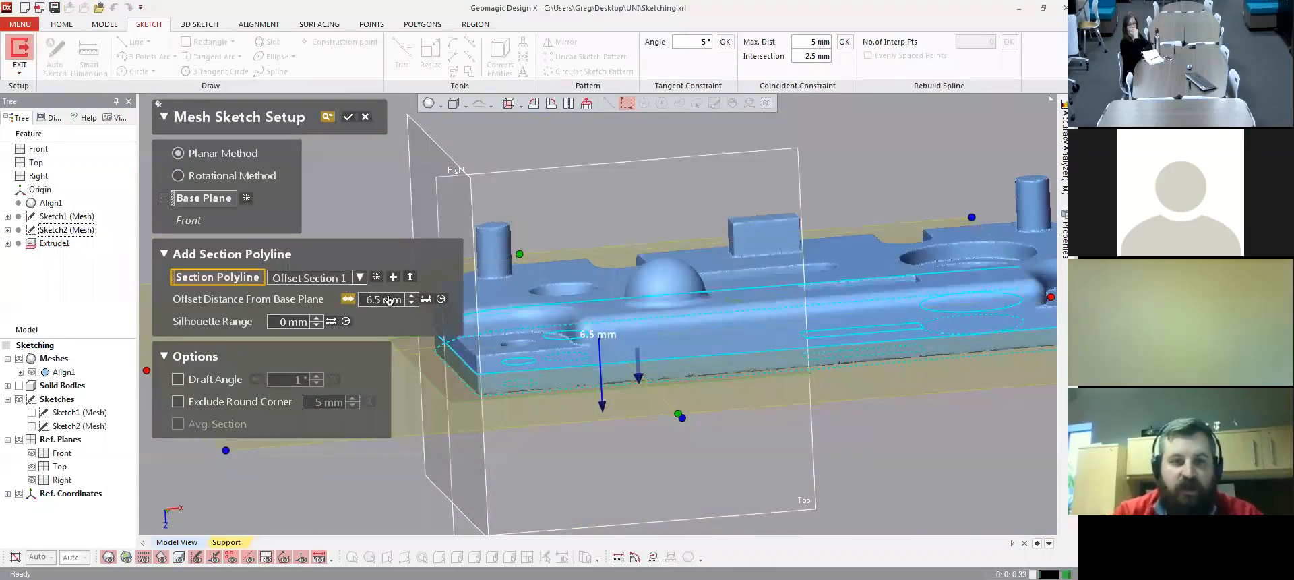
# - Stretch the section's silhouette range to about 72.5 mm so that it spans the height of the mesh
pyautogui.moveTo(602, 274); pyautogui.dragTo(616, 470, button='right')
pyautogui.moveTo(576, 319); pyautogui.dragTo(593, 404, button='right')
pyautogui.scroll(5, 632, 274)
pyautogui.keyDown('ctrl'); pyautogui.moveTo(632, 274); pyautogui.dragTo(624, 262, button='right'); pyautogui.keyUp('ctrl')
pyautogui.moveTo(647, 298)
pyautogui.mouseDown(button='right')
pyautogui.moveTo(651, 273)
pyautogui.moveTo(602, 294)
pyautogui.mouseUp(button='right')
pyautogui.moveTo(647, 339)
pyautogui.mouseDown(button='right')
pyautogui.moveTo(694, 326)
pyautogui.moveTo(664, 331)
pyautogui.moveTo(630, 300)
pyautogui.moveTo(654, 287)
pyautogui.moveTo(566, 319)
pyautogui.moveTo(714, 251)
pyautogui.mouseUp(button='right')
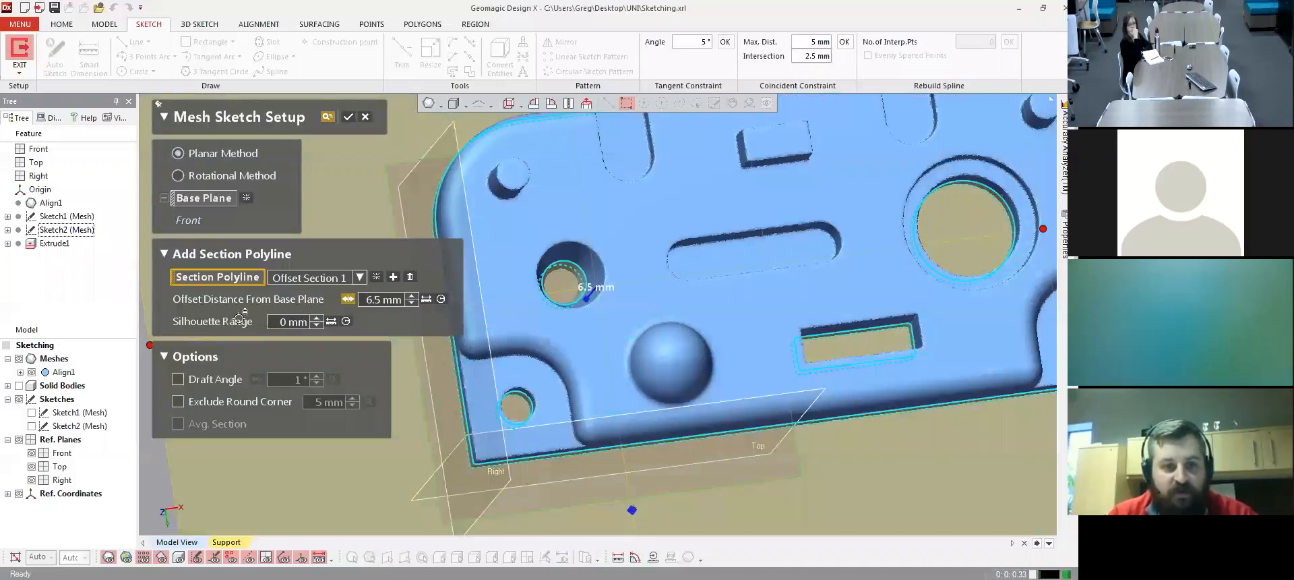
pyautogui.moveTo(241, 320)
pyautogui.mouseDown(button='right')
pyautogui.moveTo(645, 353)
pyautogui.moveTo(641, 342)
pyautogui.mouseUp(button='right')
pyautogui.moveTo(640, 342); pyautogui.dragTo(647, 427)
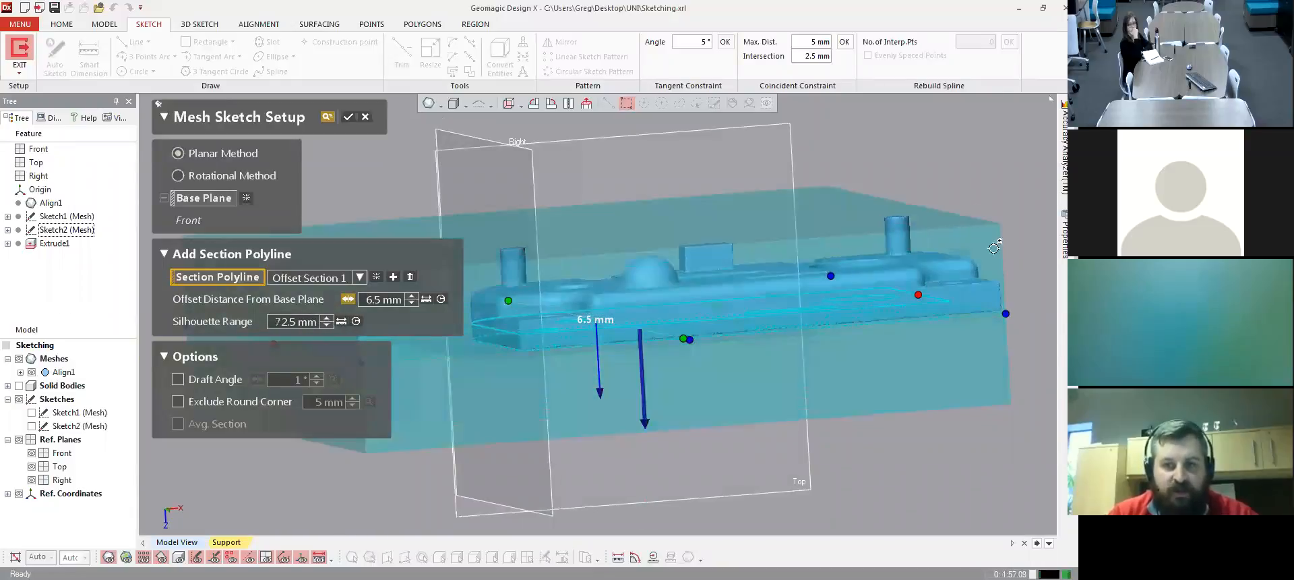
# - Examine how the silhouette range and section polylines cover the mesh's holes, slot and rectangular pocket
pyautogui.moveTo(878, 305); pyautogui.dragTo(632, 236, button='right')
pyautogui.moveTo(792, 339); pyautogui.dragTo(655, 345, button='right')
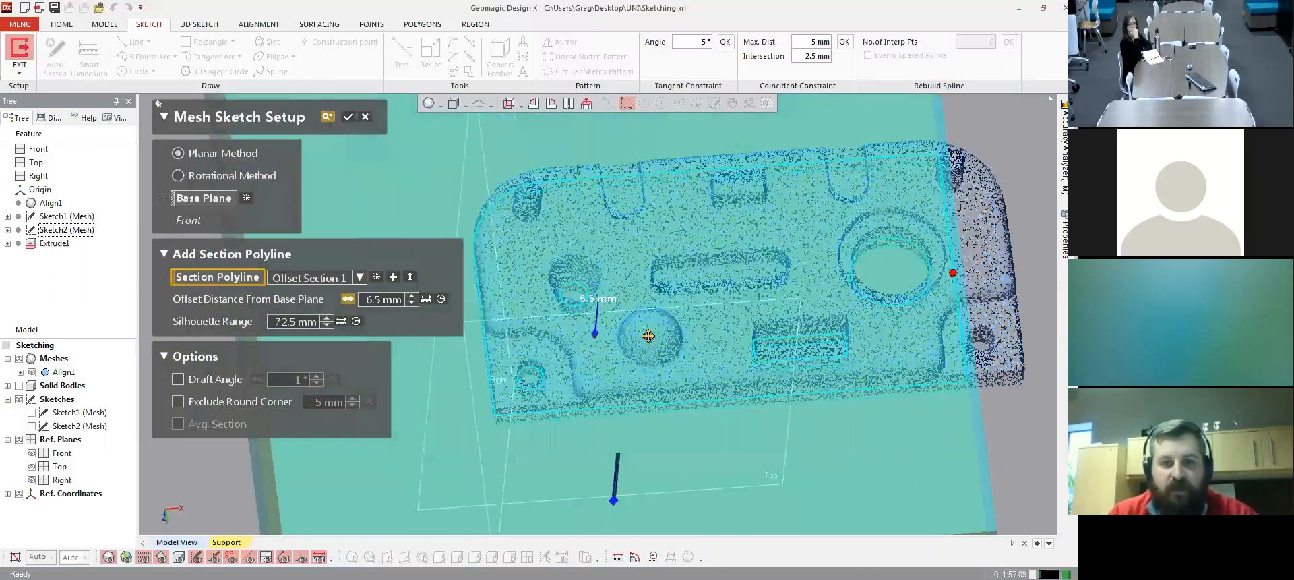
pyautogui.scroll(5, 599, 270)
pyautogui.moveTo(628, 313)
pyautogui.keyDown('ctrl'); pyautogui.mouseDown(button='right')
pyautogui.moveTo(645, 242)
pyautogui.moveTo(649, 311)
pyautogui.mouseUp(button='right'); pyautogui.keyUp('ctrl')
pyautogui.moveTo(600, 271)
pyautogui.mouseDown(button='right')
pyautogui.moveTo(668, 311)
pyautogui.moveTo(687, 187)
pyautogui.moveTo(698, 265)
pyautogui.mouseUp(button='right')
pyautogui.moveTo(679, 302)
pyautogui.mouseDown(button='right')
pyautogui.moveTo(667, 202)
pyautogui.moveTo(693, 268)
pyautogui.moveTo(670, 283)
pyautogui.moveTo(657, 269)
pyautogui.moveTo(623, 308)
pyautogui.mouseUp(button='right')
pyautogui.moveTo(706, 334)
pyautogui.mouseDown(button='right')
pyautogui.moveTo(685, 233)
pyautogui.moveTo(709, 309)
pyautogui.moveTo(617, 286)
pyautogui.moveTo(648, 330)
pyautogui.mouseUp(button='right')
pyautogui.scroll(3, 682, 202)
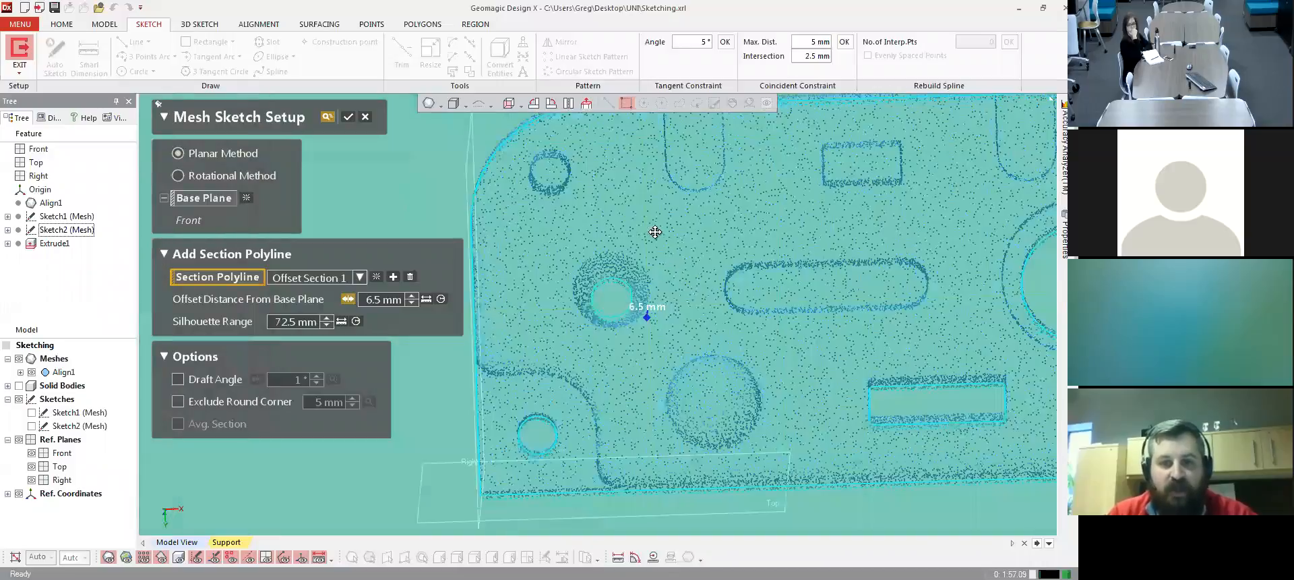
pyautogui.scroll(-5, 655, 232)
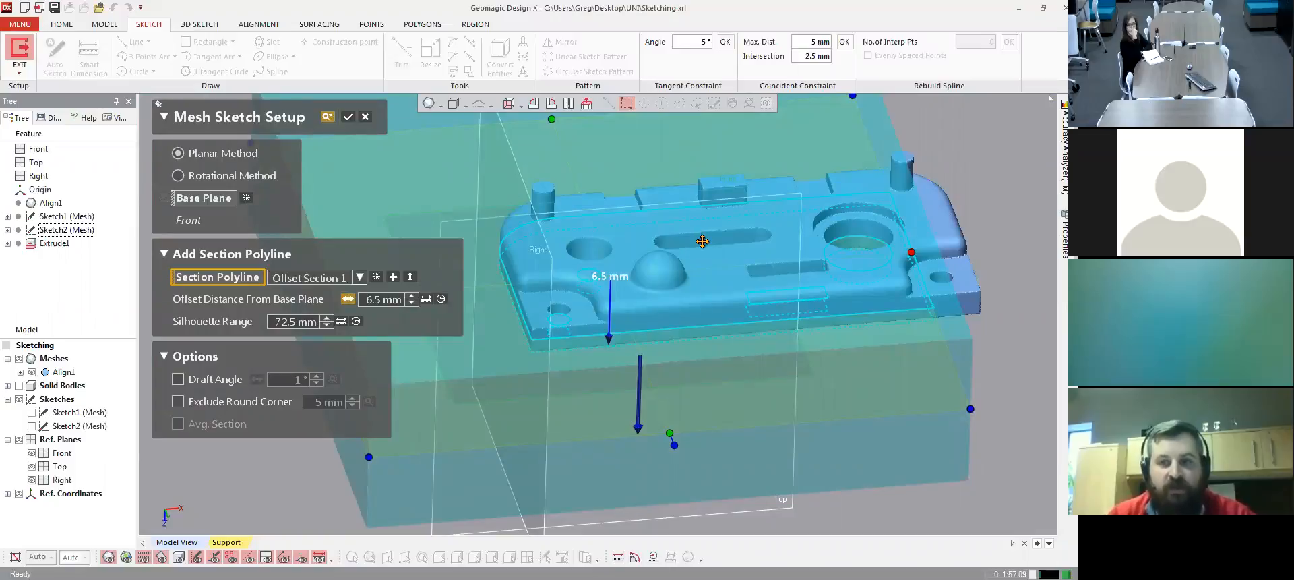
# - Accept the mesh sketch setup and view the tapered hole's section polyline face-on for sketching
pyautogui.moveTo(717, 239); pyautogui.dragTo(702, 337, button='right')
pyautogui.moveTo(689, 214)
pyautogui.mouseDown(button='right')
pyautogui.moveTo(682, 284)
pyautogui.moveTo(664, 228)
pyautogui.moveTo(743, 221)
pyautogui.moveTo(708, 234)
pyautogui.moveTo(696, 278)
pyautogui.moveTo(627, 249)
pyautogui.moveTo(626, 295)
pyautogui.mouseUp(button='right')
pyautogui.scroll(3, 715, 243)
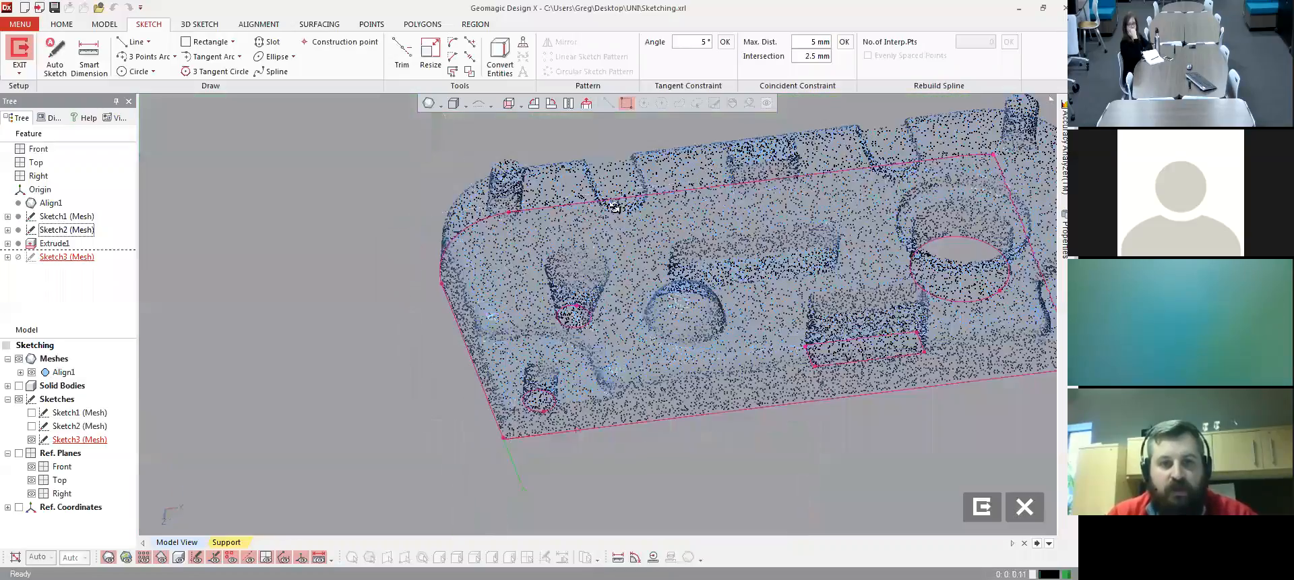
pyautogui.moveTo(615, 208)
pyautogui.mouseDown(button='right')
pyautogui.moveTo(529, 219)
pyautogui.moveTo(575, 237)
pyautogui.moveTo(517, 240)
pyautogui.moveTo(477, 223)
pyautogui.mouseUp(button='right')
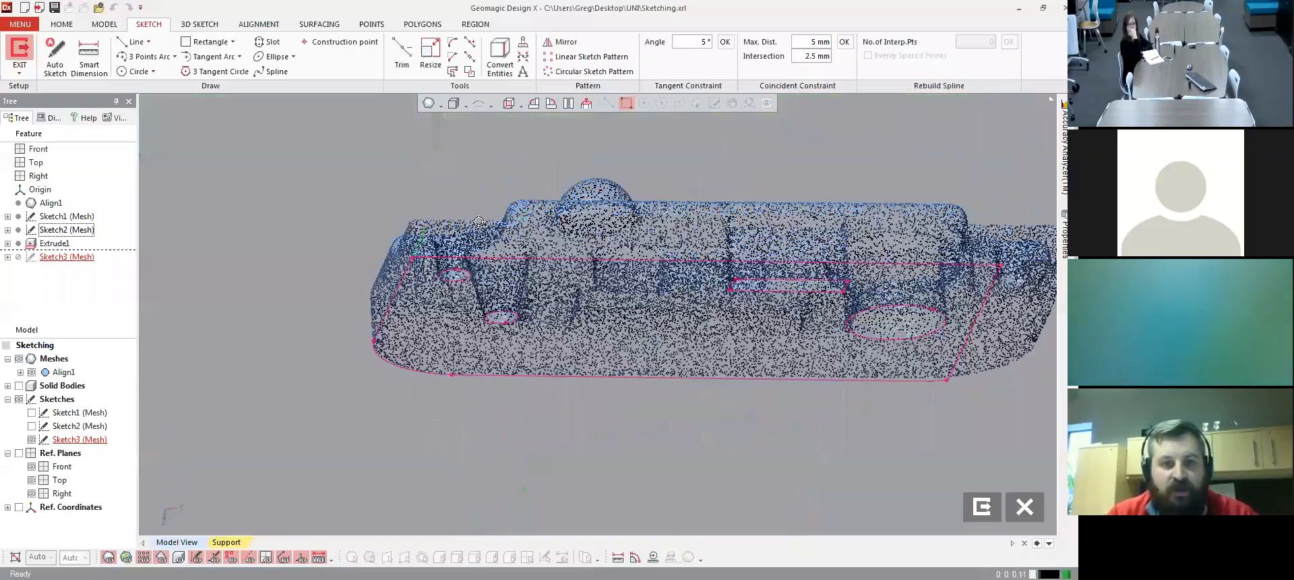
pyautogui.scroll(5, 532, 310)
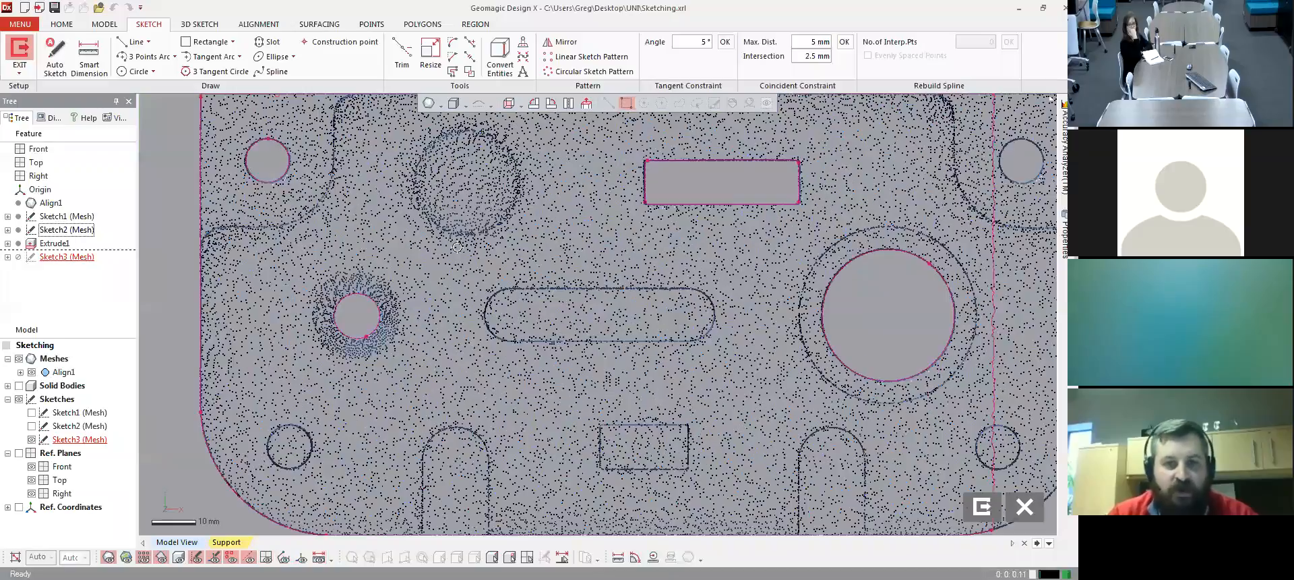
pyautogui.scroll(3, 454, 282)
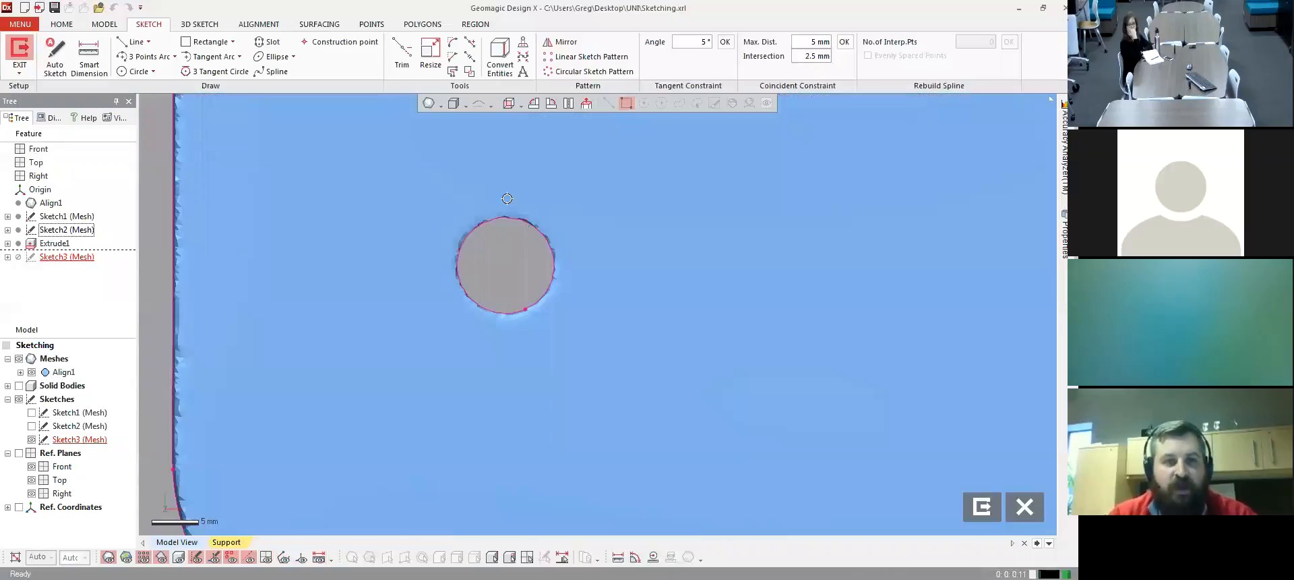
# - Fit a circle of about 5.12 mm radius to the section polyline of the tapered hole
pyautogui.click(134, 72)
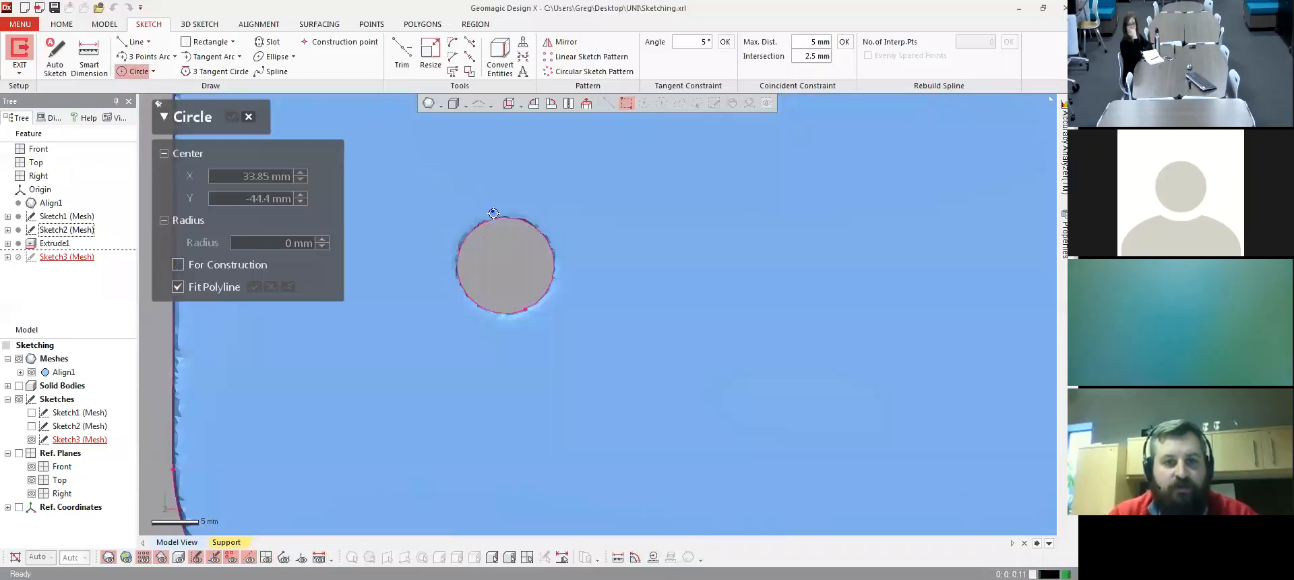
pyautogui.click(494, 216)
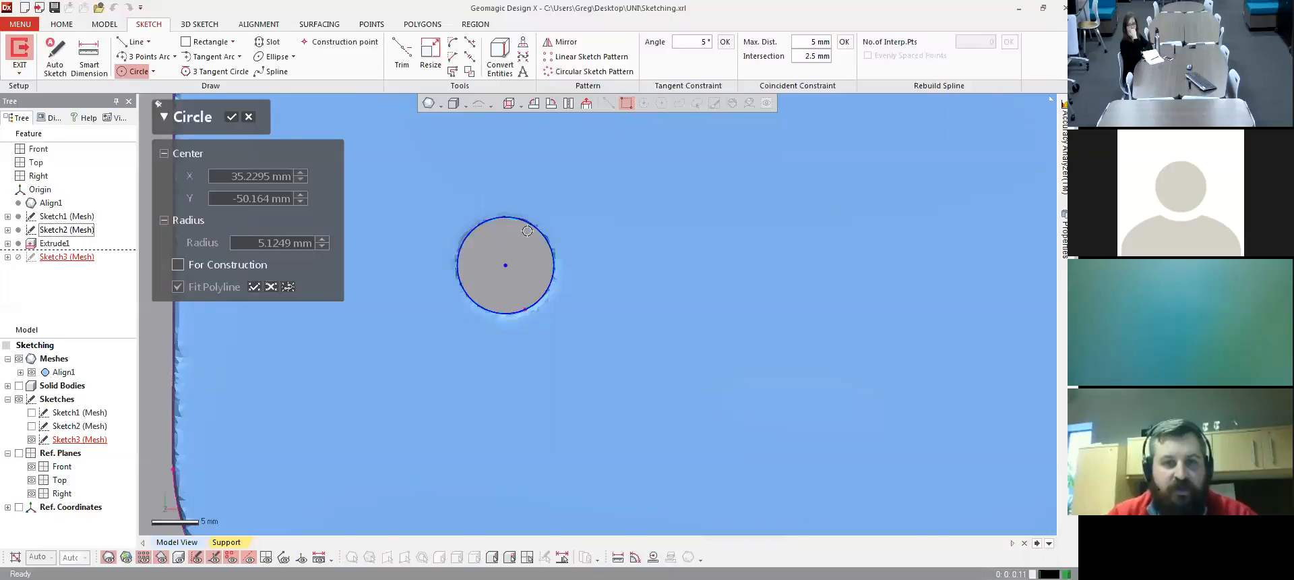
pyautogui.scroll(-1, 527, 230)
pyautogui.moveTo(573, 202)
pyautogui.mouseDown(button='right')
pyautogui.moveTo(603, 311)
pyautogui.moveTo(617, 253)
pyautogui.moveTo(558, 222)
pyautogui.mouseUp(button='right')
pyautogui.scroll(1, 588, 277)
# - Hide the scan mesh so only the section polylines and the fitted circle show, including the small corner hole
pyautogui.click(19, 358)
pyautogui.scroll(-3, 674, 236)
pyautogui.moveTo(761, 221)
pyautogui.keyDown('ctrl'); pyautogui.mouseDown(button='right')
pyautogui.moveTo(690, 260)
pyautogui.moveTo(678, 181)
pyautogui.moveTo(558, 220)
pyautogui.moveTo(423, 176)
pyautogui.mouseUp(button='right'); pyautogui.keyUp('ctrl')
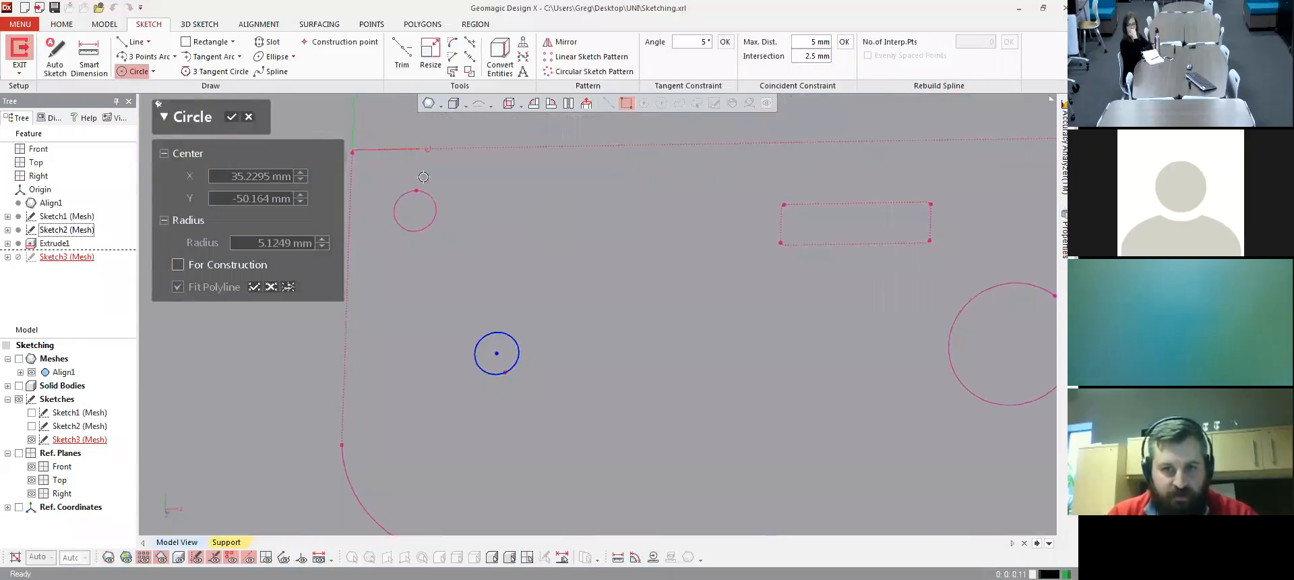
# - Finish the mesh sketch with the fitted circle and show the solid plate body again
pyautogui.click(230, 119)
pyautogui.moveTo(531, 249)
pyautogui.mouseDown(button='right')
pyautogui.moveTo(580, 451)
pyautogui.moveTo(708, 335)
pyautogui.moveTo(793, 396)
pyautogui.mouseUp(button='right')
pyautogui.click(982, 506)
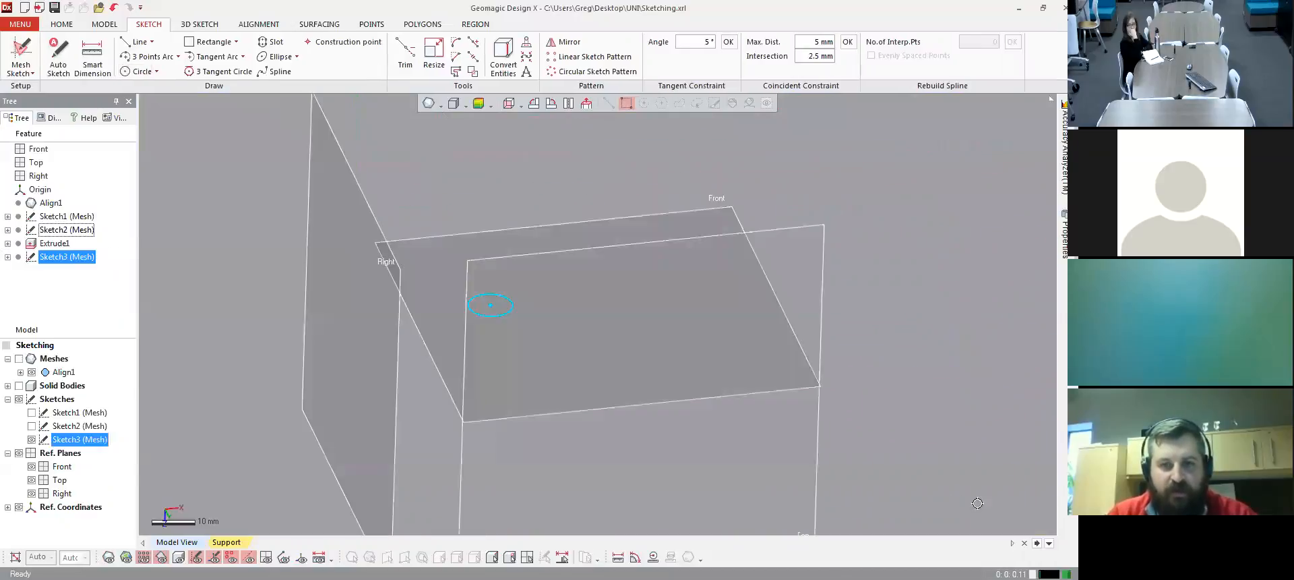
pyautogui.click(19, 385)
pyautogui.moveTo(472, 283); pyautogui.dragTo(526, 289, button='right')
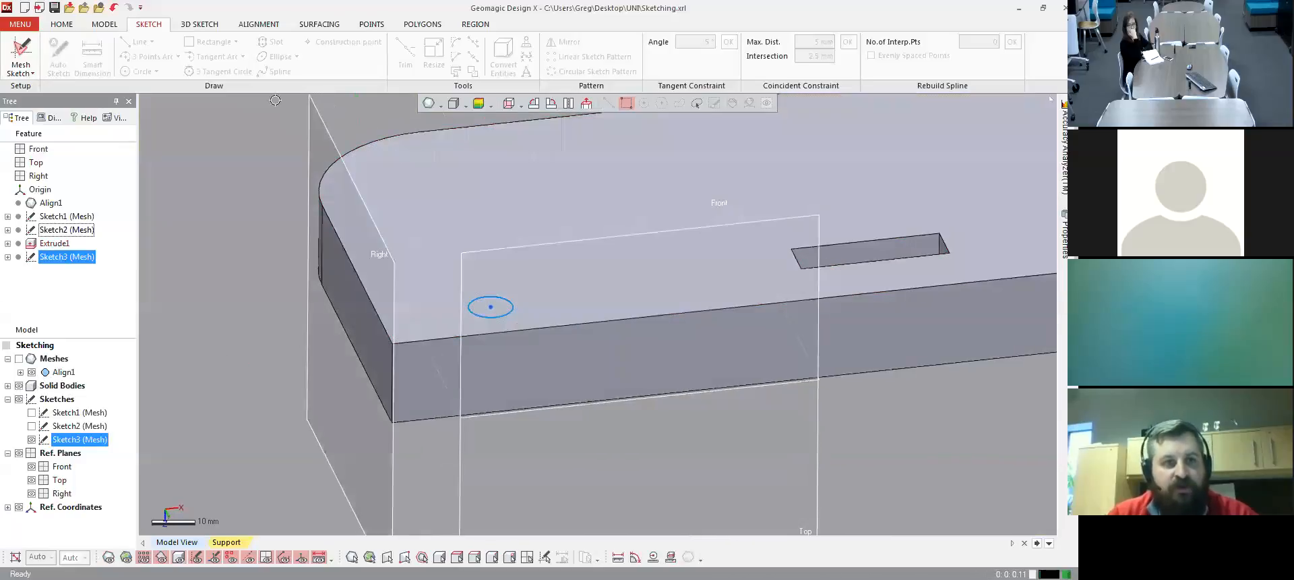
# - Start extruding the tapered hole's circle sketch and end it at the plate's upper face using the Up To Surface method
pyautogui.click(102, 24)
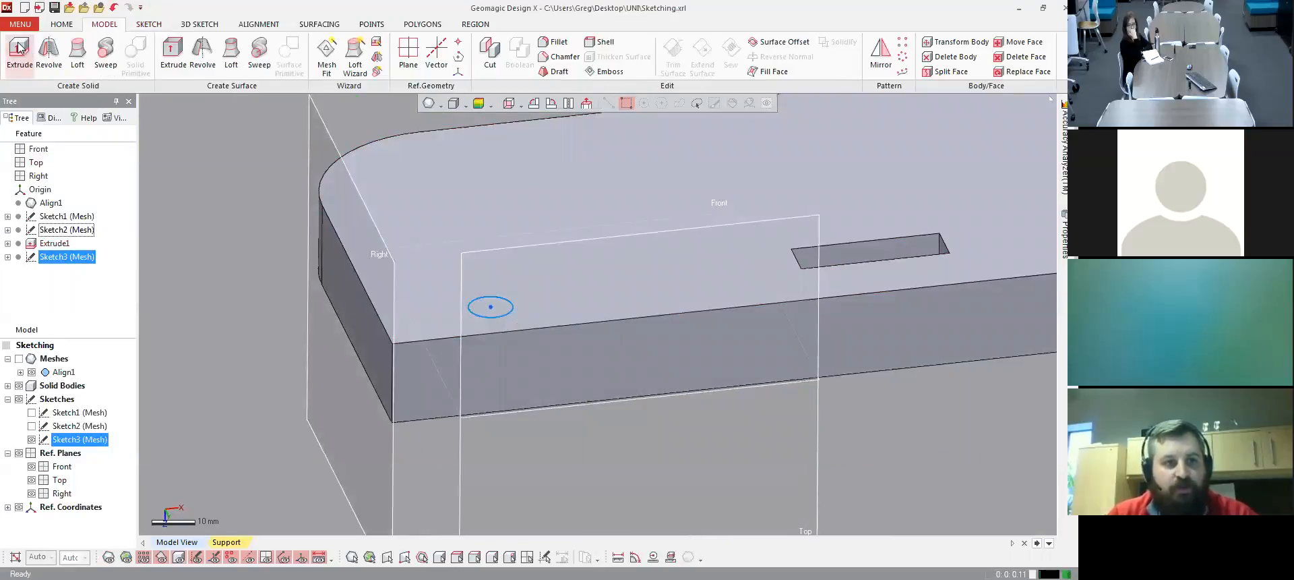
pyautogui.moveTo(634, 291); pyautogui.dragTo(655, 261, button='right')
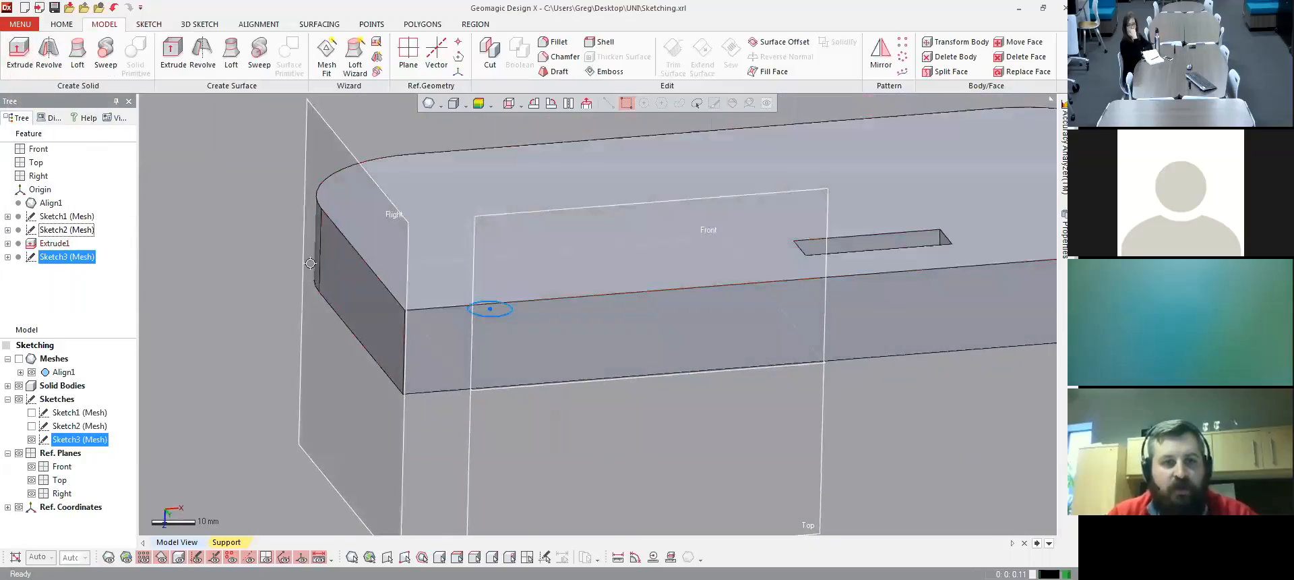
pyautogui.click(20, 59)
pyautogui.moveTo(591, 241); pyautogui.dragTo(625, 297, button='right')
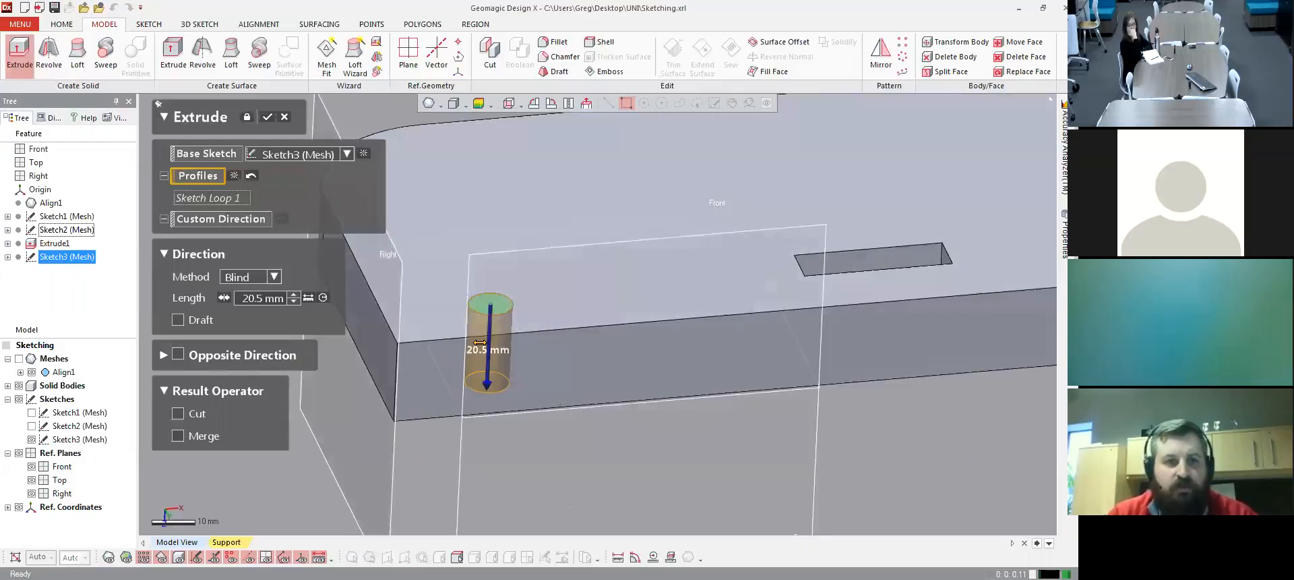
pyautogui.click(274, 278)
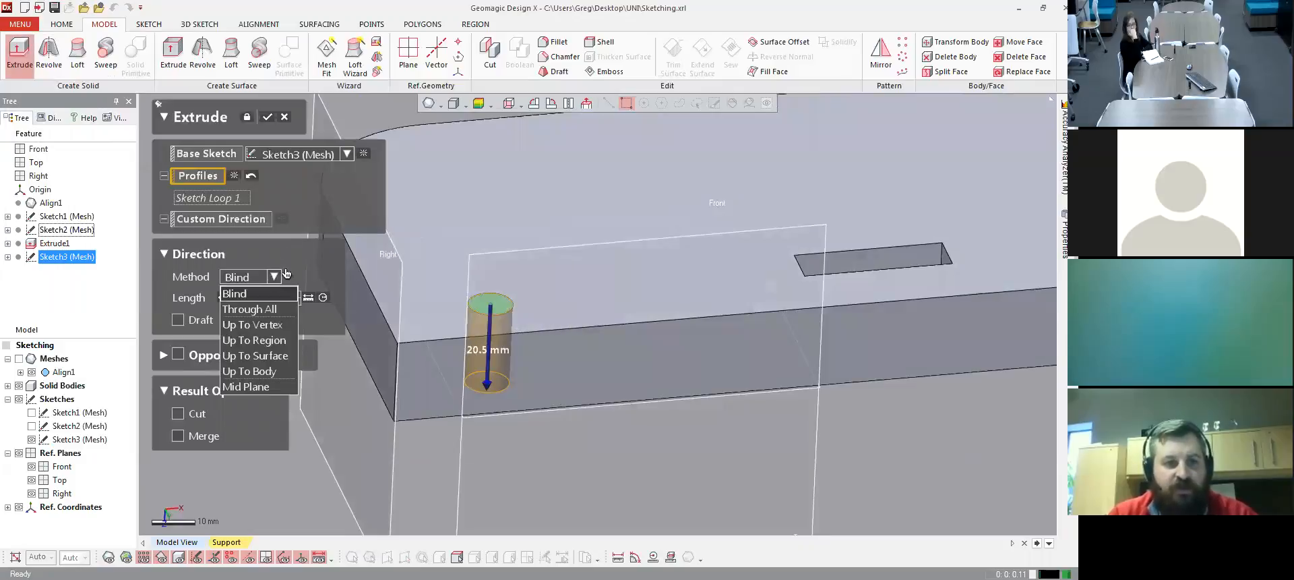
pyautogui.click(285, 271)
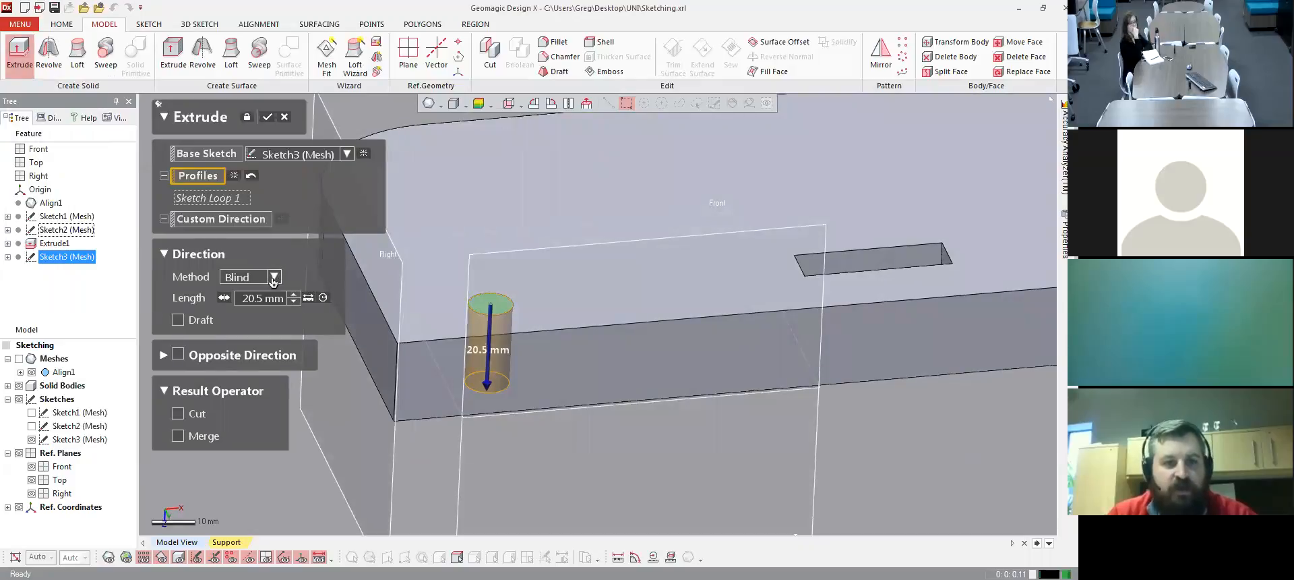
pyautogui.moveTo(543, 395)
pyautogui.mouseDown(button='right')
pyautogui.moveTo(624, 361)
pyautogui.moveTo(640, 271)
pyautogui.moveTo(677, 266)
pyautogui.moveTo(591, 294)
pyautogui.mouseUp(button='right')
pyautogui.click(274, 277)
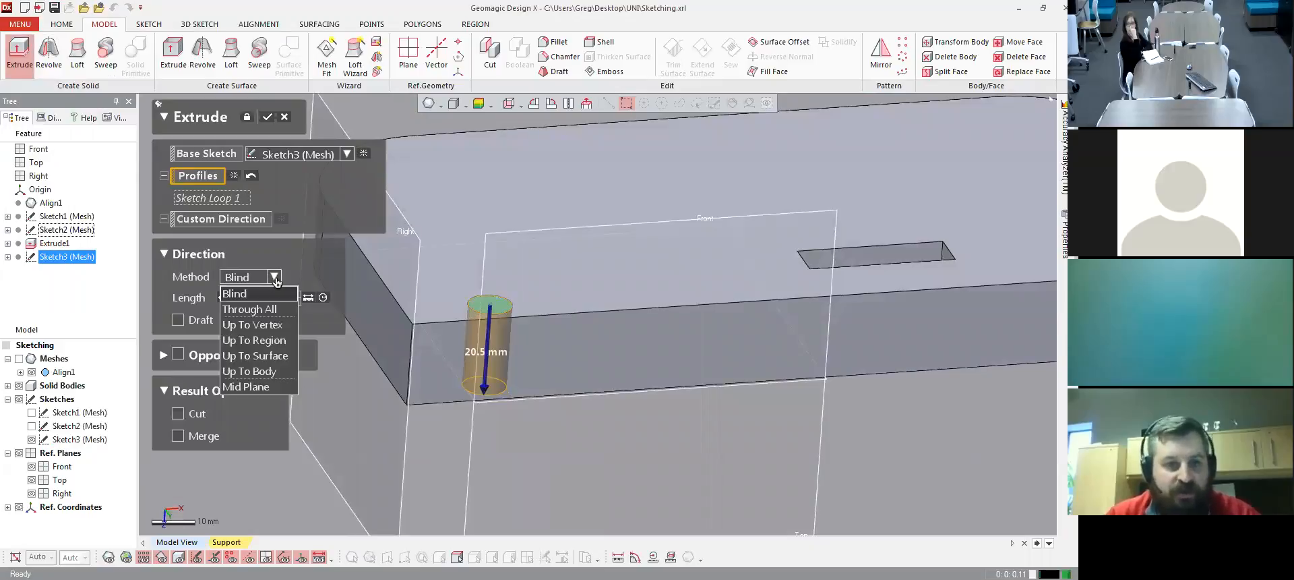
pyautogui.click(276, 358)
pyautogui.click(462, 223)
pyautogui.moveTo(685, 322); pyautogui.dragTo(659, 254, button='right')
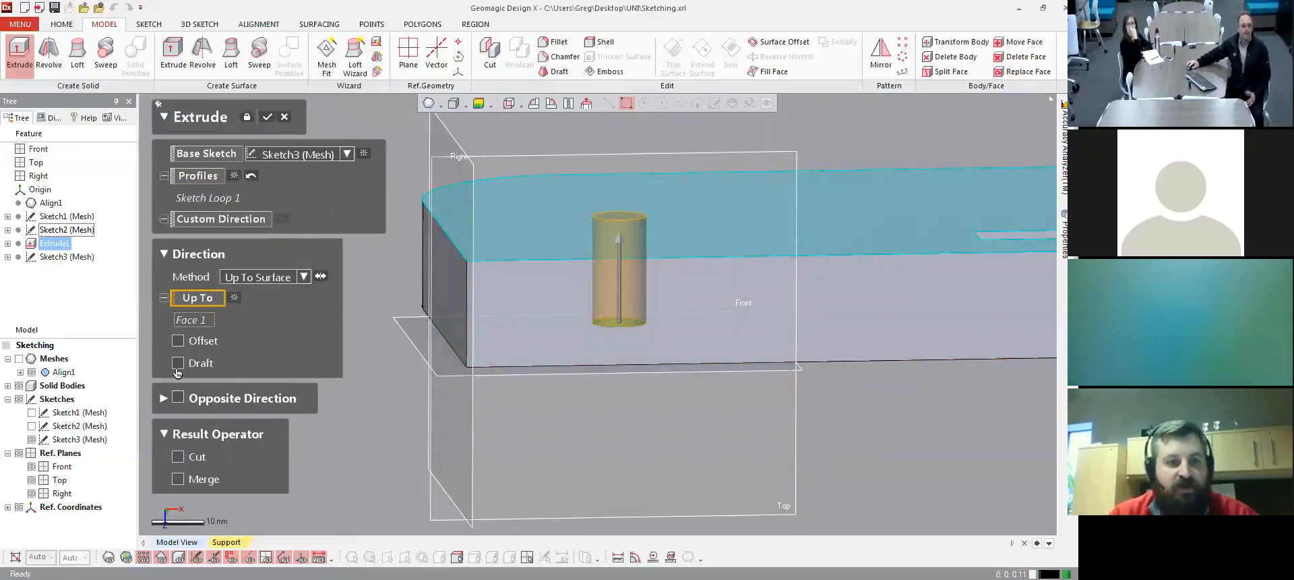
# - Add a 14° draft to the extrusion and flip it so the profile widens toward the upper face
pyautogui.click(178, 366)
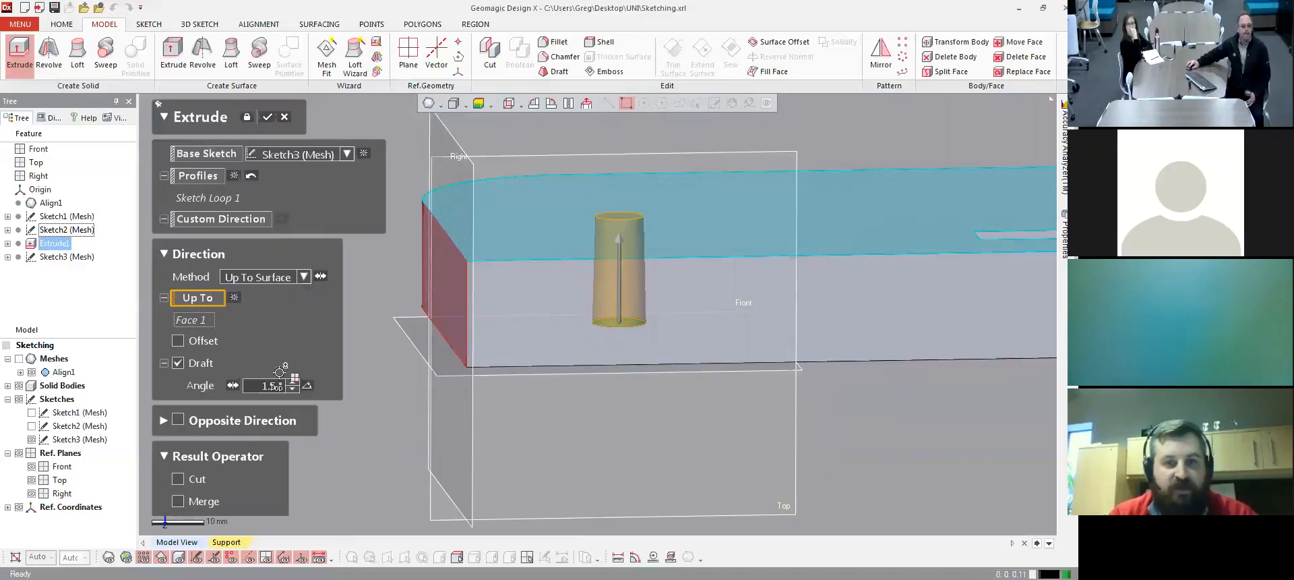
pyautogui.moveTo(642, 294); pyautogui.dragTo(621, 283, button='right')
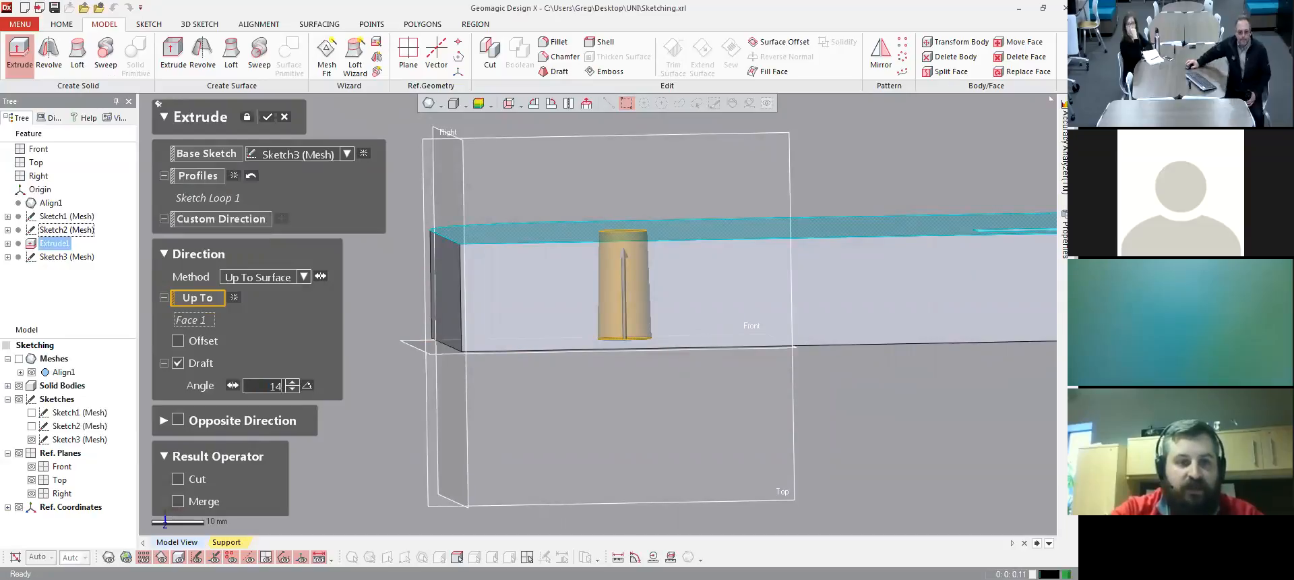
pyautogui.press('Return')
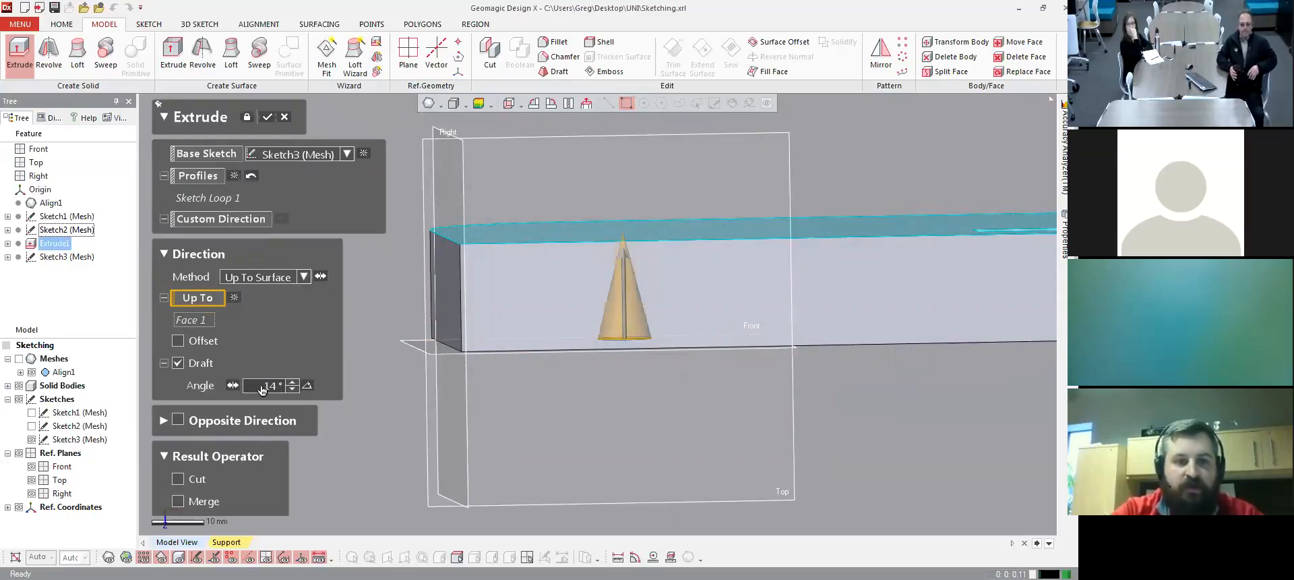
pyautogui.click(232, 385)
pyautogui.moveTo(612, 278); pyautogui.dragTo(712, 359, button='right')
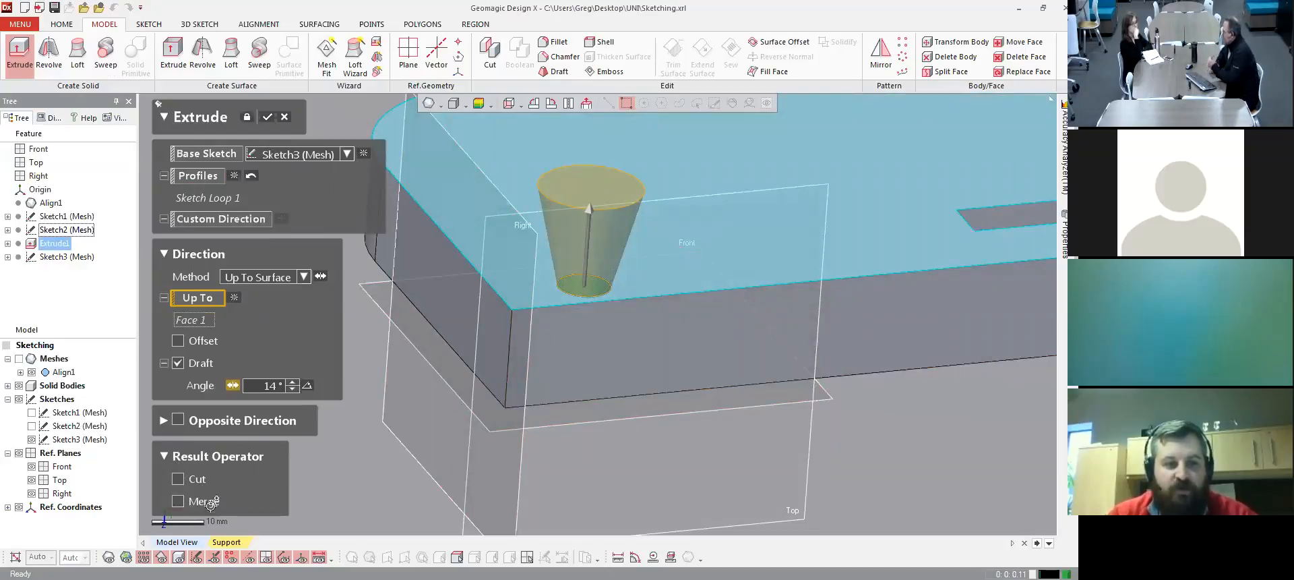
pyautogui.moveTo(667, 271); pyautogui.dragTo(627, 257, button='right')
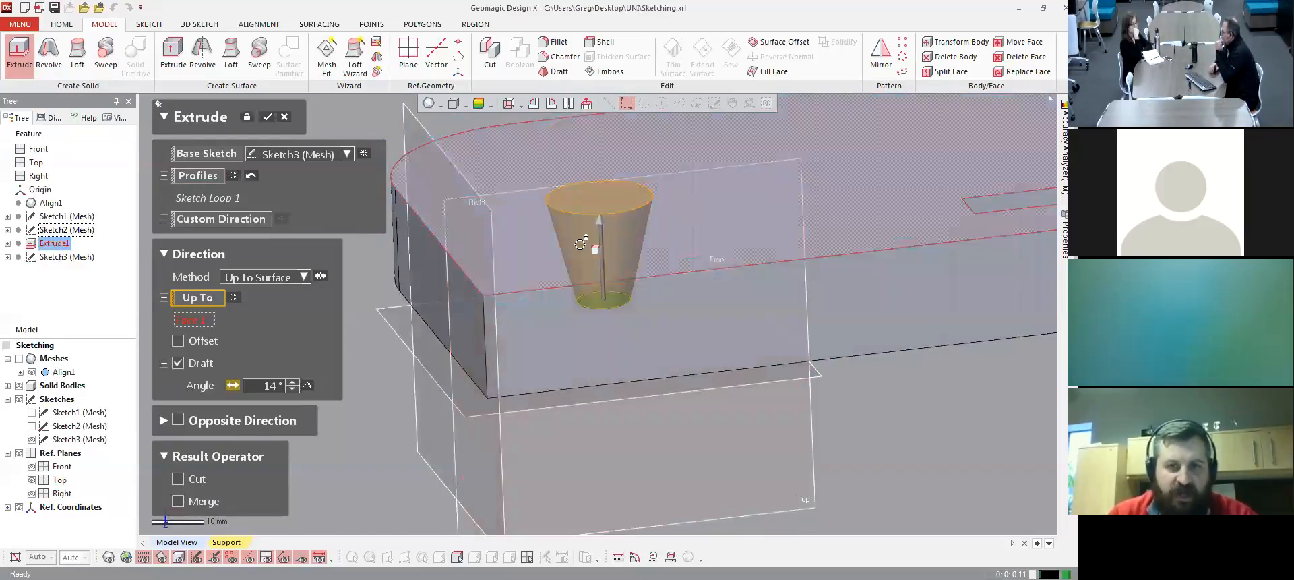
# - Set the drafted extrusion to cut and apply it to make the tapered hole through the plate
pyautogui.click(580, 244)
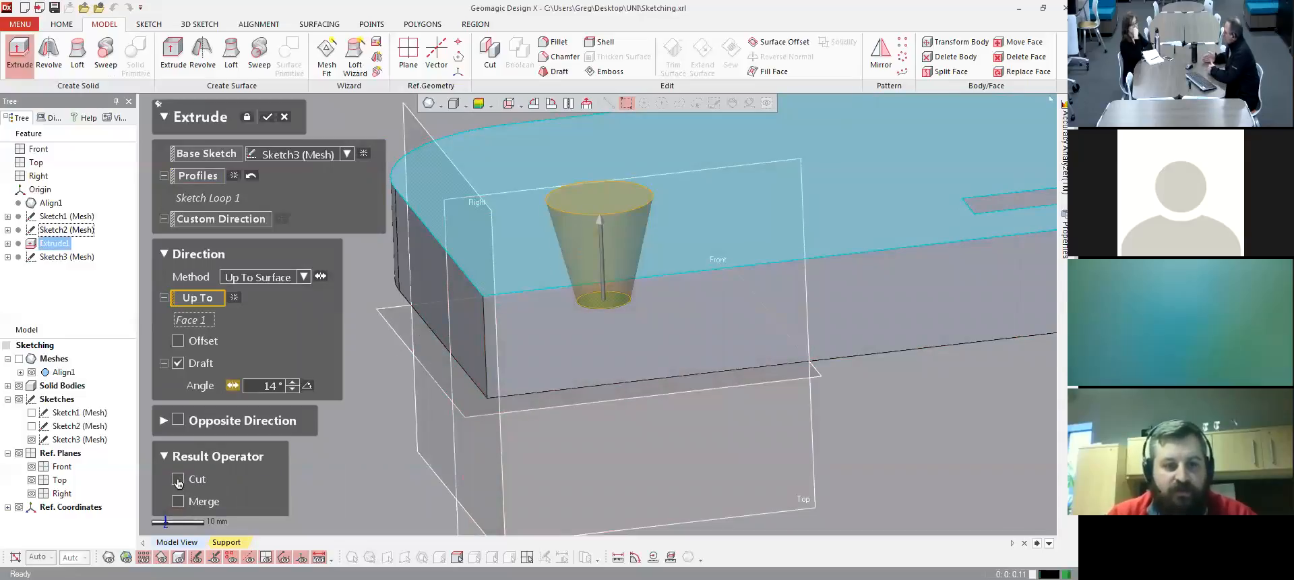
pyautogui.click(178, 480)
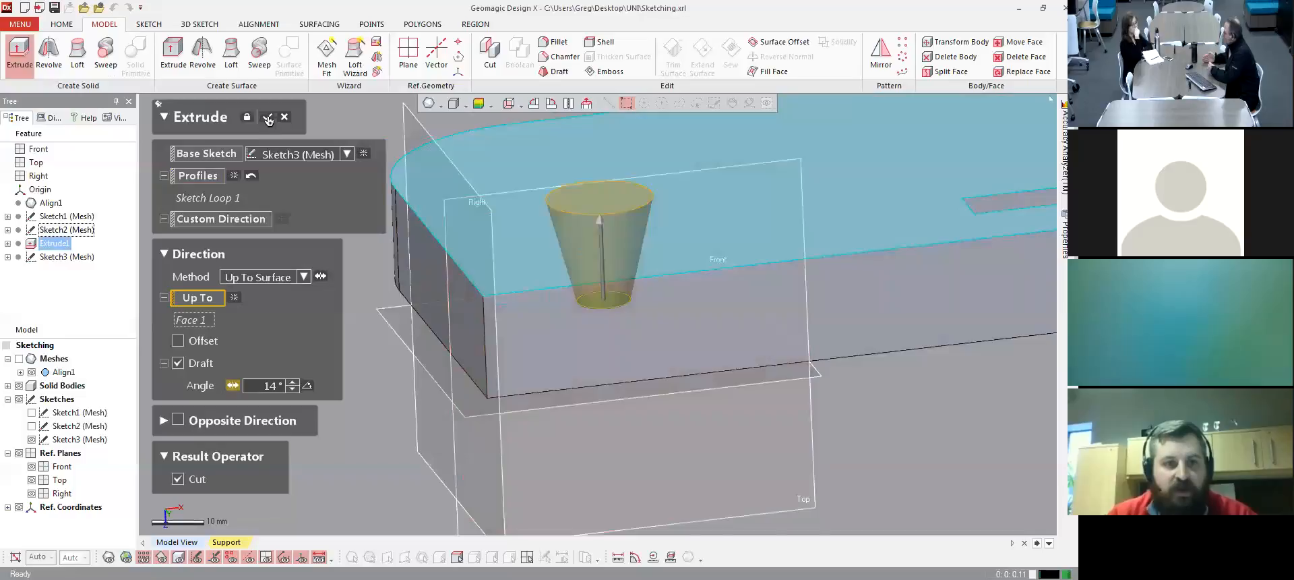
pyautogui.click(268, 120)
pyautogui.moveTo(679, 251)
pyautogui.mouseDown(button='right')
pyautogui.moveTo(649, 386)
pyautogui.moveTo(652, 353)
pyautogui.moveTo(577, 312)
pyautogui.moveTo(502, 345)
pyautogui.moveTo(594, 273)
pyautogui.moveTo(627, 274)
pyautogui.mouseUp(button='right')
pyautogui.click(542, 283)
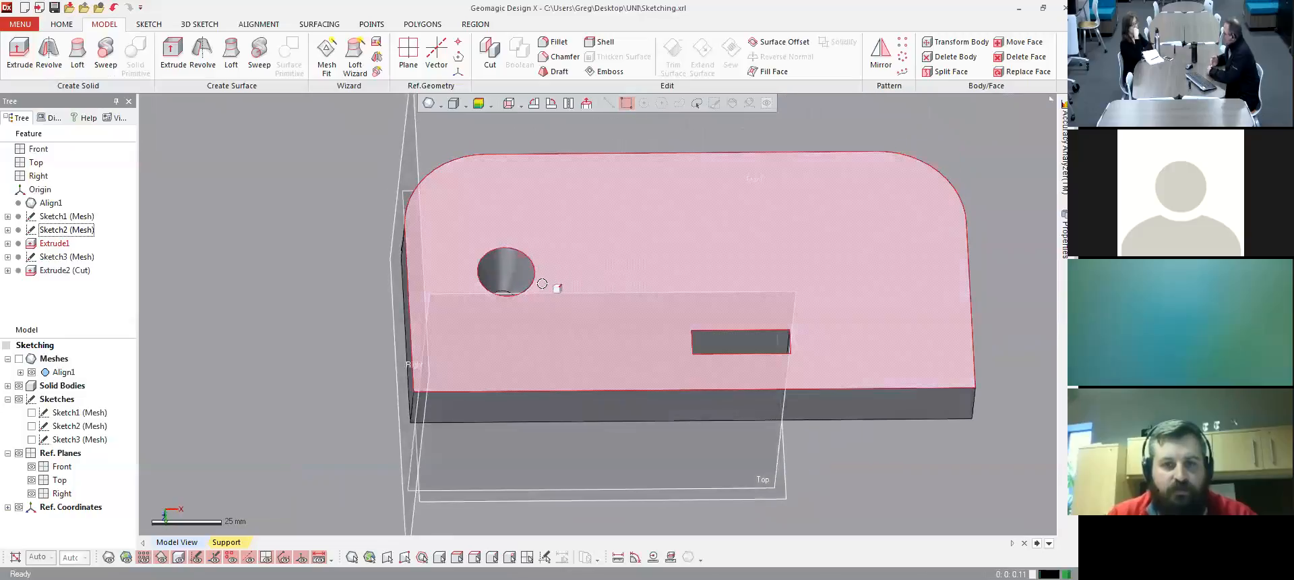
pyautogui.moveTo(651, 332); pyautogui.dragTo(591, 211, button='right')
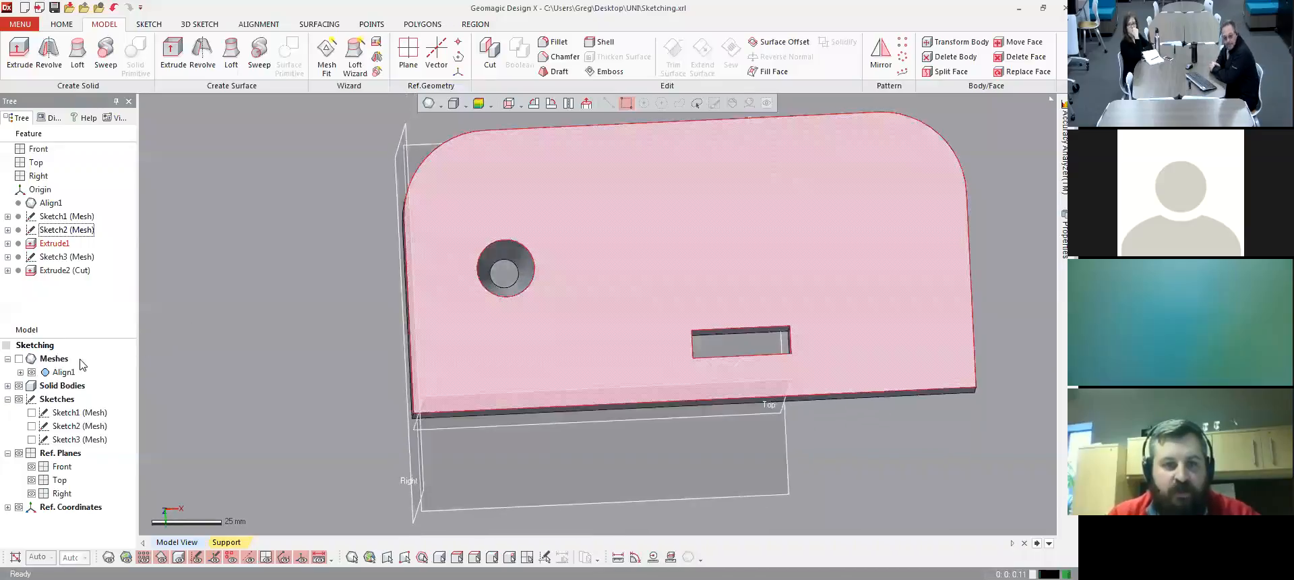
# - Show the scan mesh and compare the tapered hole's wall against it with the body deviation colour map
pyautogui.click(19, 358)
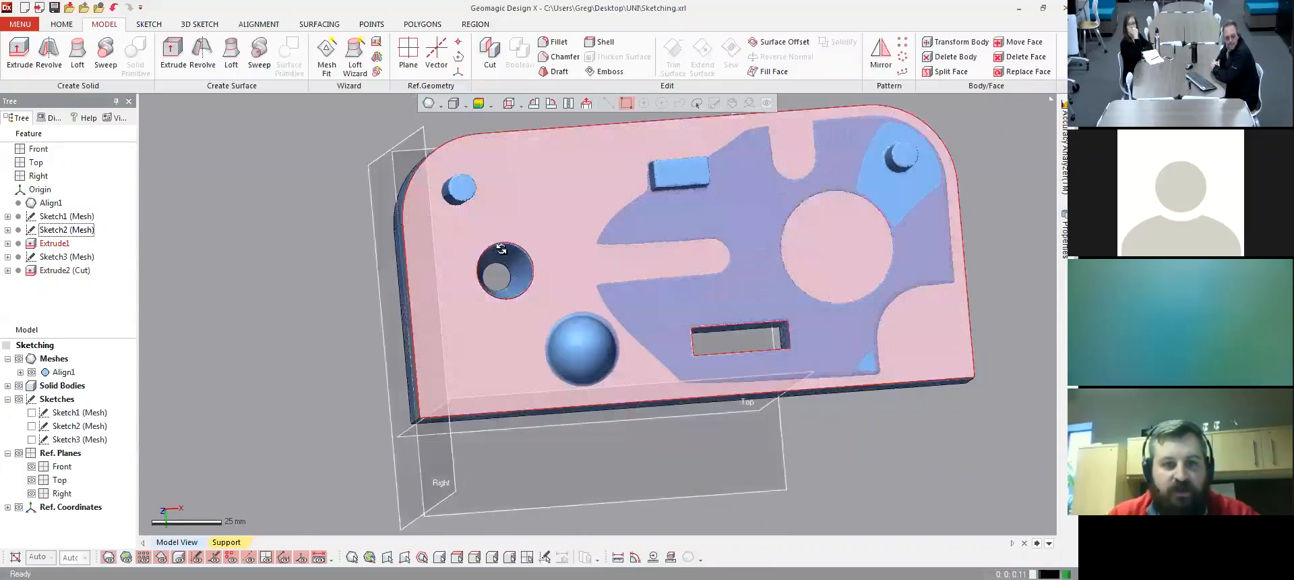
pyautogui.scroll(5, 667, 331)
pyautogui.moveTo(641, 337)
pyautogui.mouseDown(button='right')
pyautogui.moveTo(589, 312)
pyautogui.moveTo(569, 335)
pyautogui.moveTo(609, 341)
pyautogui.moveTo(506, 325)
pyautogui.mouseUp(button='right')
pyautogui.click(478, 103)
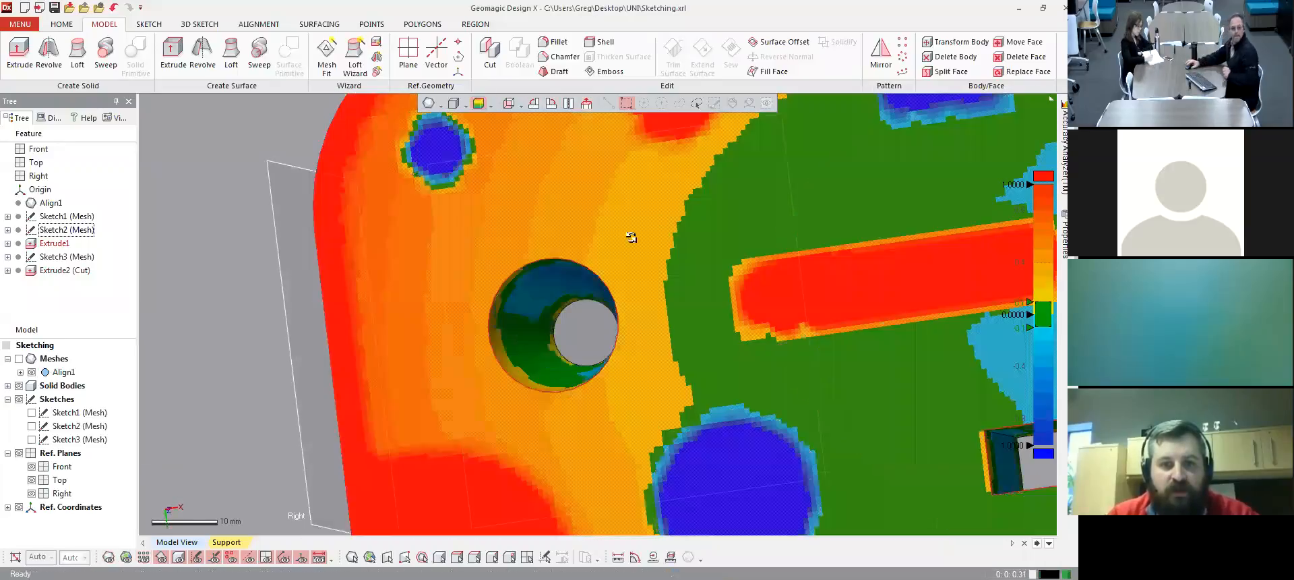
pyautogui.moveTo(590, 259); pyautogui.dragTo(581, 350, button='right')
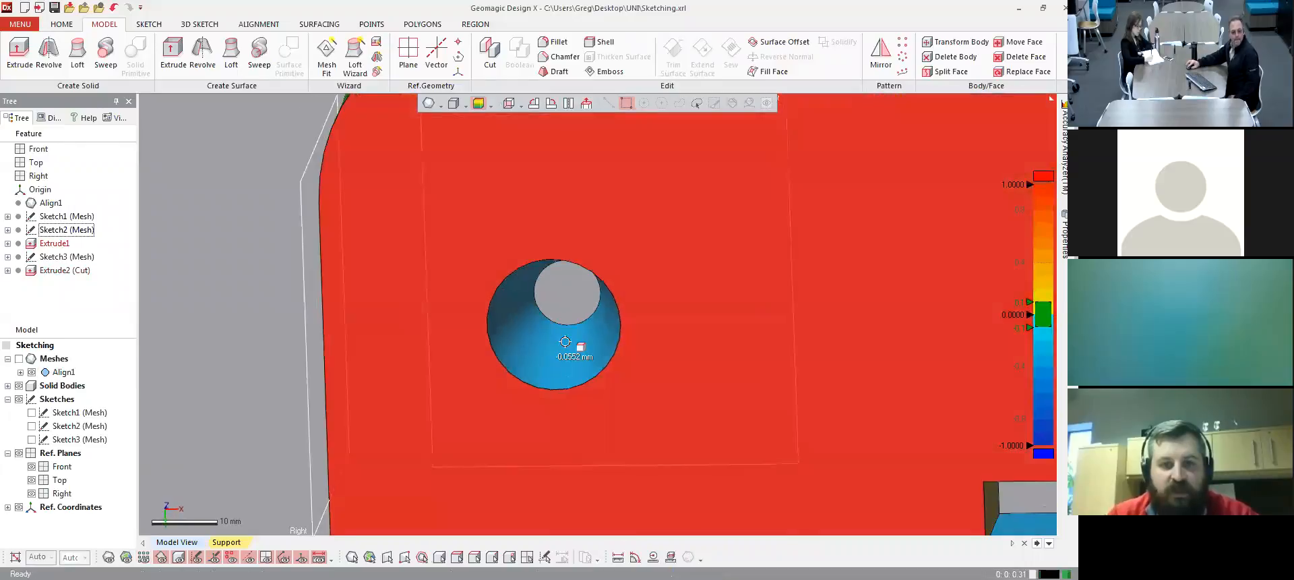
pyautogui.moveTo(524, 326); pyautogui.dragTo(537, 262, button='right')
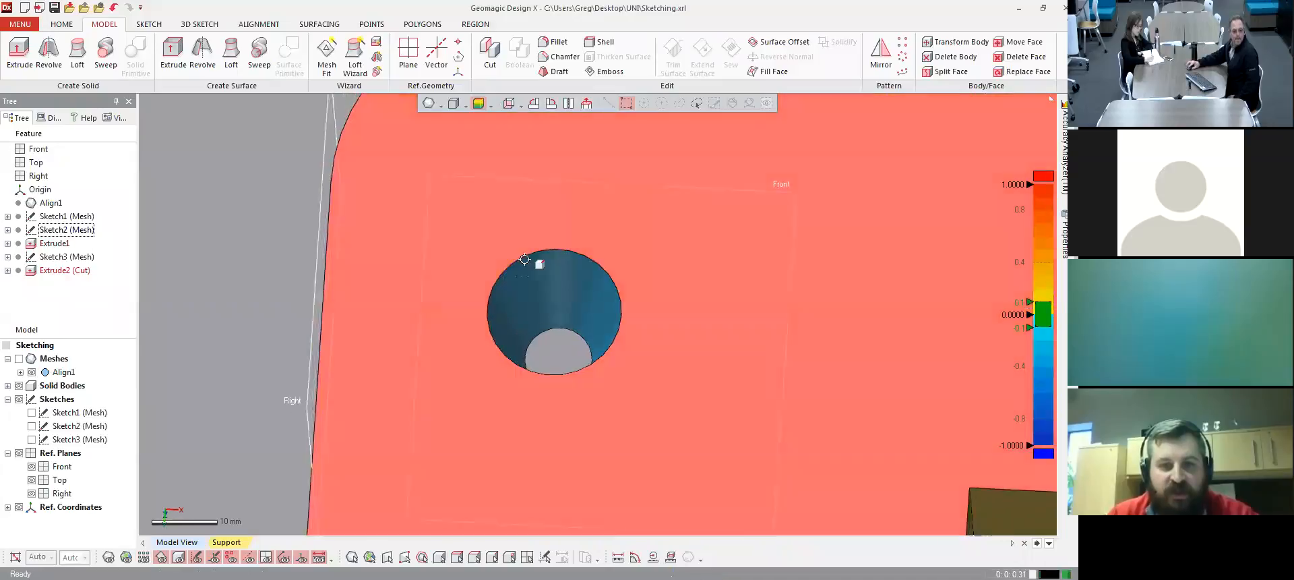
pyautogui.scroll(-3, 633, 269)
pyautogui.moveTo(570, 327); pyautogui.dragTo(604, 254, button='right')
pyautogui.scroll(-3, 586, 270)
pyautogui.moveTo(563, 289); pyautogui.dragTo(536, 294, button='right')
pyautogui.moveTo(621, 132); pyautogui.dragTo(612, 111, button='right')
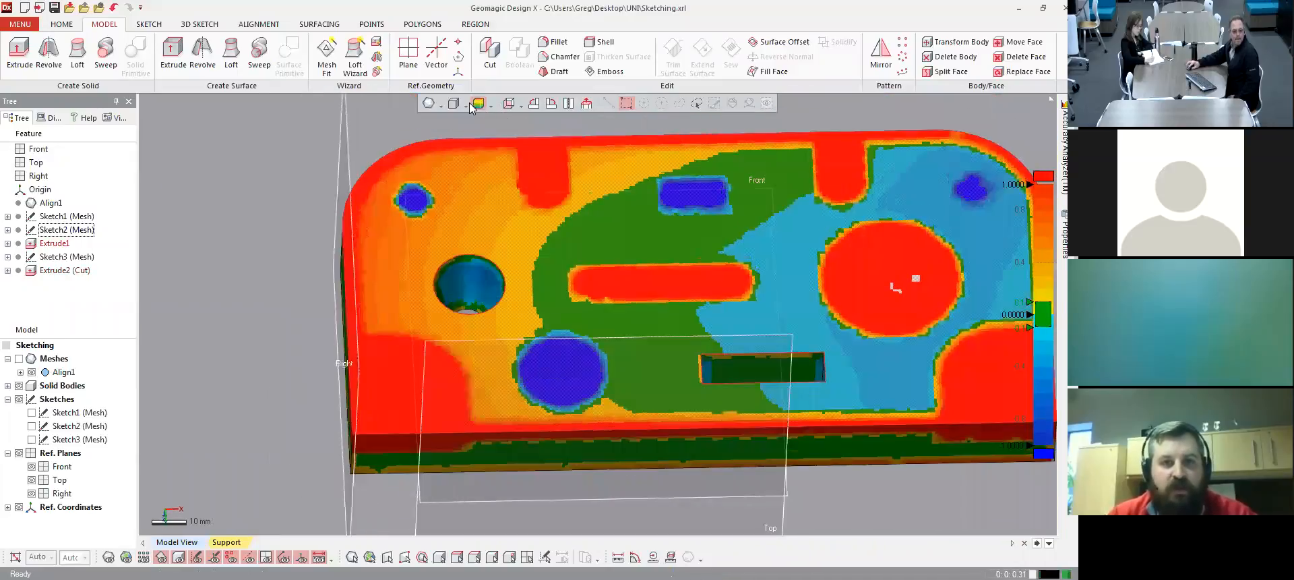
# - Turn off the deviation colour map and hide the solid body to leave only the scan mesh
pyautogui.click(478, 104)
pyautogui.moveTo(615, 301)
pyautogui.mouseDown(button='right')
pyautogui.moveTo(531, 254)
pyautogui.moveTo(658, 263)
pyautogui.moveTo(643, 317)
pyautogui.moveTo(676, 281)
pyautogui.moveTo(653, 280)
pyautogui.moveTo(647, 264)
pyautogui.mouseUp(button='right')
pyautogui.scroll(-2, 560, 260)
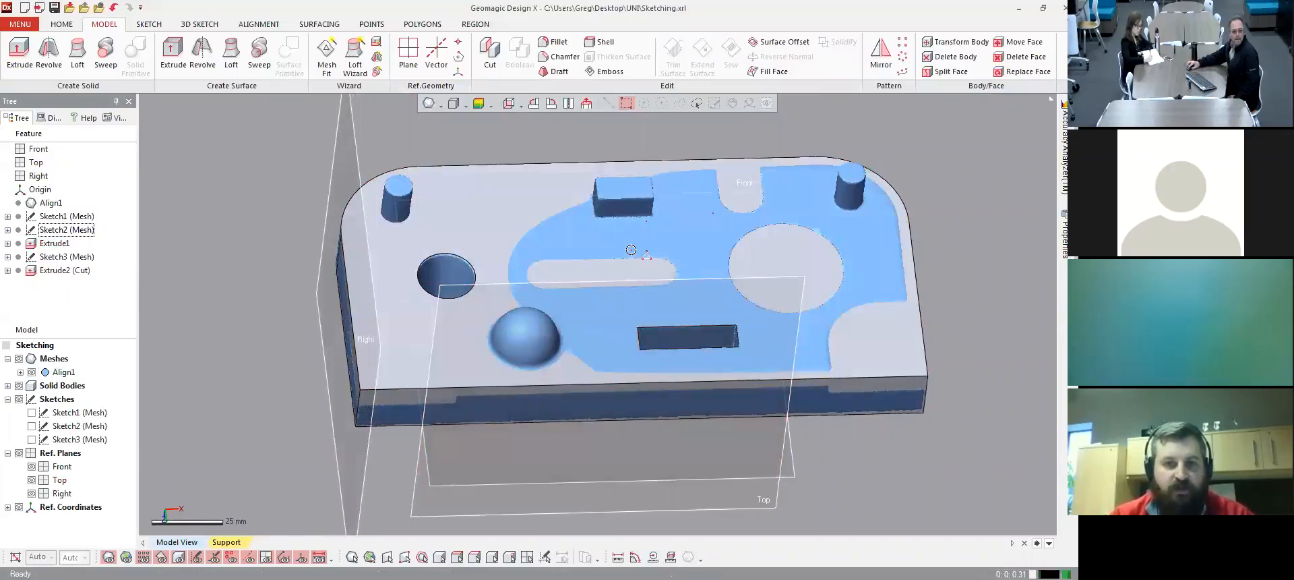
pyautogui.moveTo(599, 240)
pyautogui.mouseDown(button='right')
pyautogui.moveTo(578, 306)
pyautogui.moveTo(621, 254)
pyautogui.moveTo(728, 302)
pyautogui.moveTo(785, 294)
pyautogui.moveTo(685, 297)
pyautogui.moveTo(696, 292)
pyautogui.moveTo(615, 253)
pyautogui.moveTo(684, 297)
pyautogui.mouseUp(button='right')
pyautogui.click(19, 384)
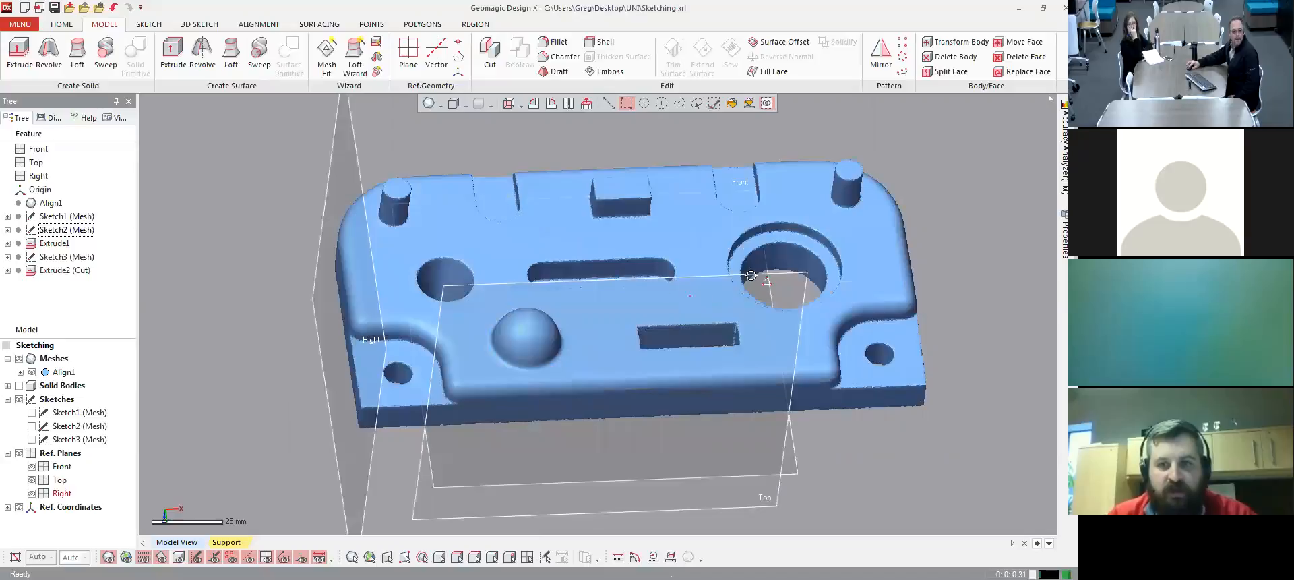
# - Examine the large stepped hole on the mesh, including its counterbore and through bore, from several angles
pyautogui.scroll(5, 486, 191)
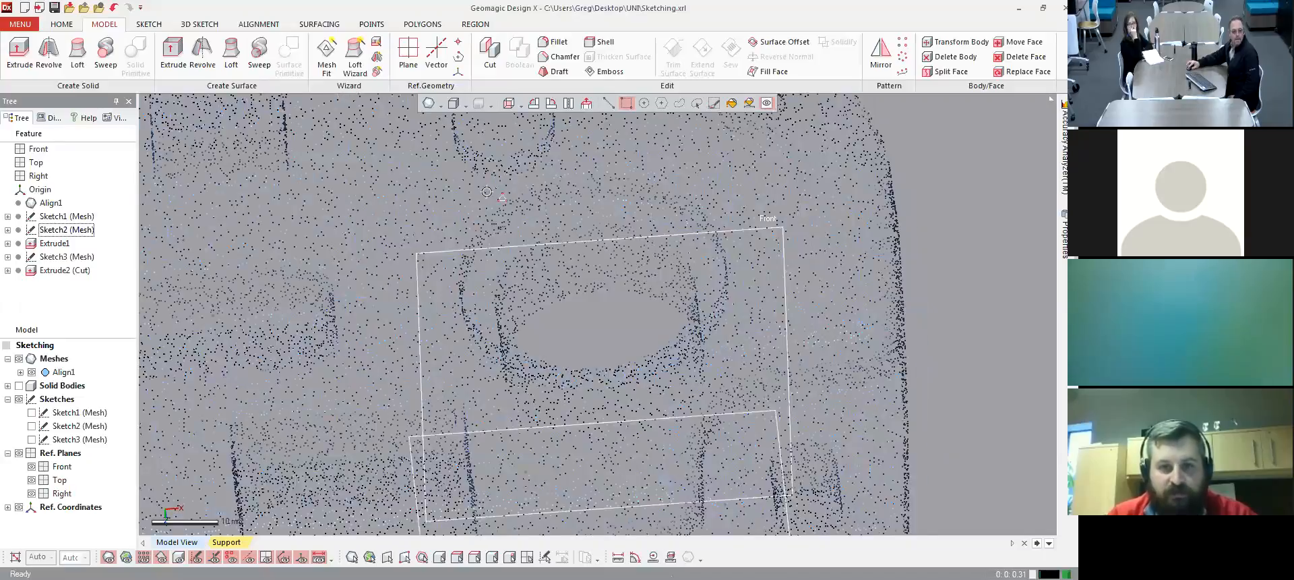
pyautogui.moveTo(486, 191); pyautogui.dragTo(439, 255, button='right')
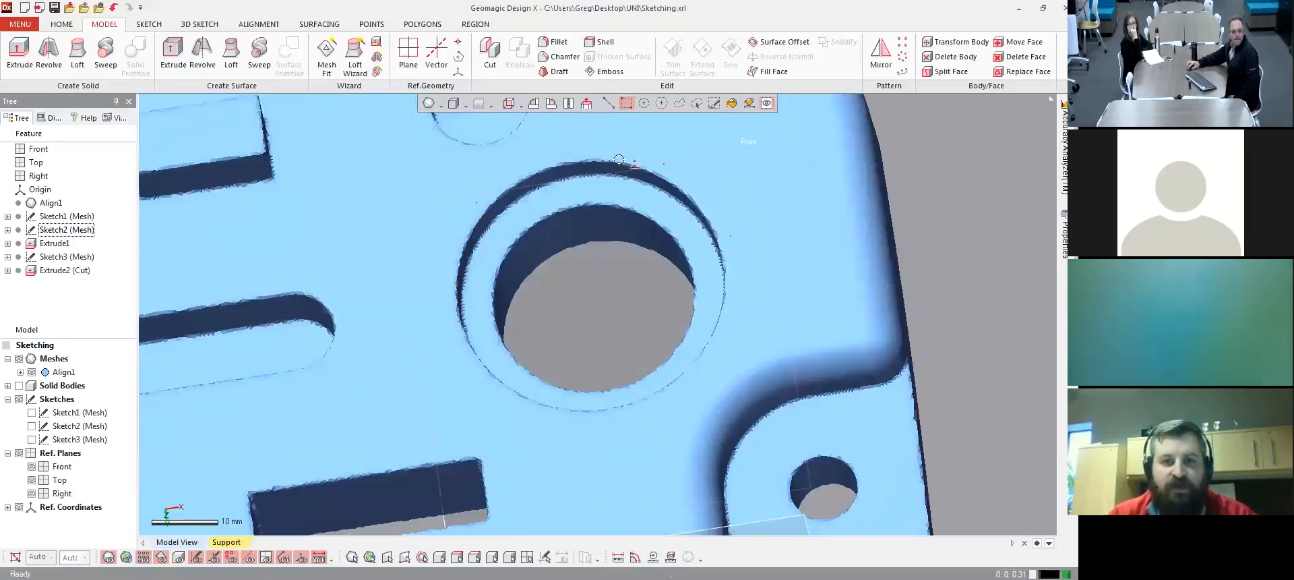
pyautogui.moveTo(595, 277)
pyautogui.mouseDown(button='right')
pyautogui.moveTo(548, 341)
pyautogui.moveTo(527, 209)
pyautogui.moveTo(545, 216)
pyautogui.mouseUp(button='right')
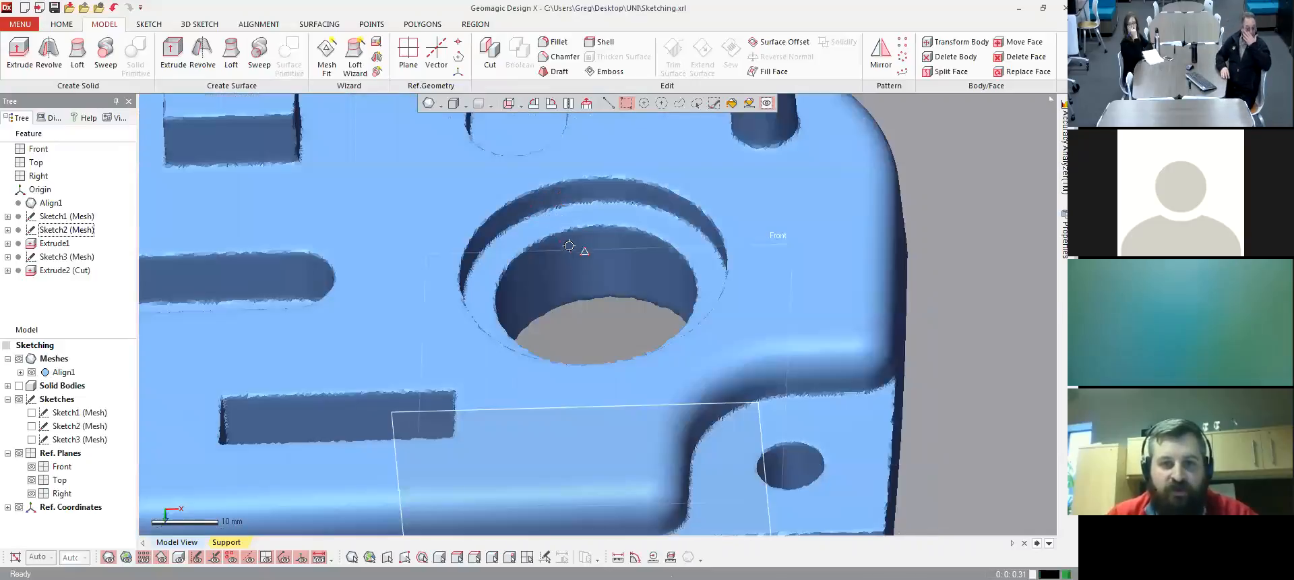
pyautogui.moveTo(585, 310)
pyautogui.mouseDown(button='right')
pyautogui.moveTo(519, 252)
pyautogui.moveTo(542, 355)
pyautogui.moveTo(525, 282)
pyautogui.moveTo(690, 275)
pyautogui.mouseUp(button='right')
pyautogui.moveTo(658, 342)
pyautogui.mouseDown(button='right')
pyautogui.moveTo(674, 337)
pyautogui.moveTo(676, 311)
pyautogui.moveTo(644, 298)
pyautogui.moveTo(653, 324)
pyautogui.mouseUp(button='right')
pyautogui.moveTo(665, 379)
pyautogui.mouseDown(button='right')
pyautogui.moveTo(678, 276)
pyautogui.moveTo(587, 291)
pyautogui.moveTo(605, 281)
pyautogui.moveTo(619, 320)
pyautogui.moveTo(630, 297)
pyautogui.moveTo(630, 333)
pyautogui.moveTo(640, 307)
pyautogui.mouseUp(button='right')
pyautogui.moveTo(688, 437); pyautogui.dragTo(730, 432, button='right')
# - Start a mesh sketch on the Front plane with its section offset 2.5 mm into the part
pyautogui.click(731, 431)
pyautogui.moveTo(526, 226); pyautogui.dragTo(414, 175, button='right')
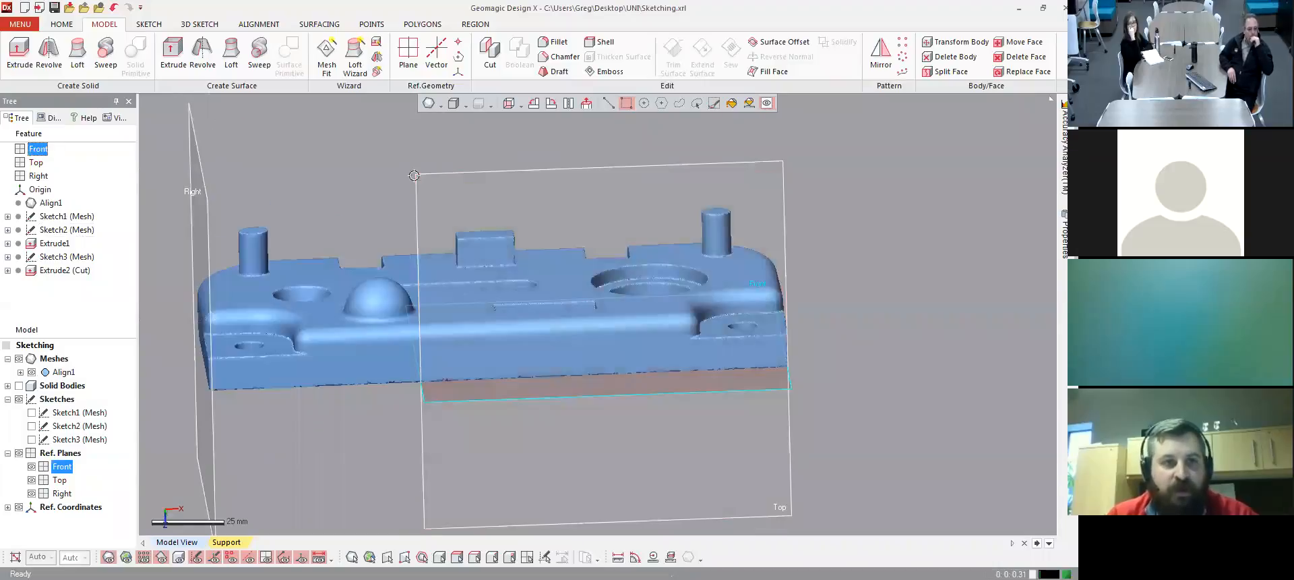
pyautogui.click(145, 27)
pyautogui.click(20, 51)
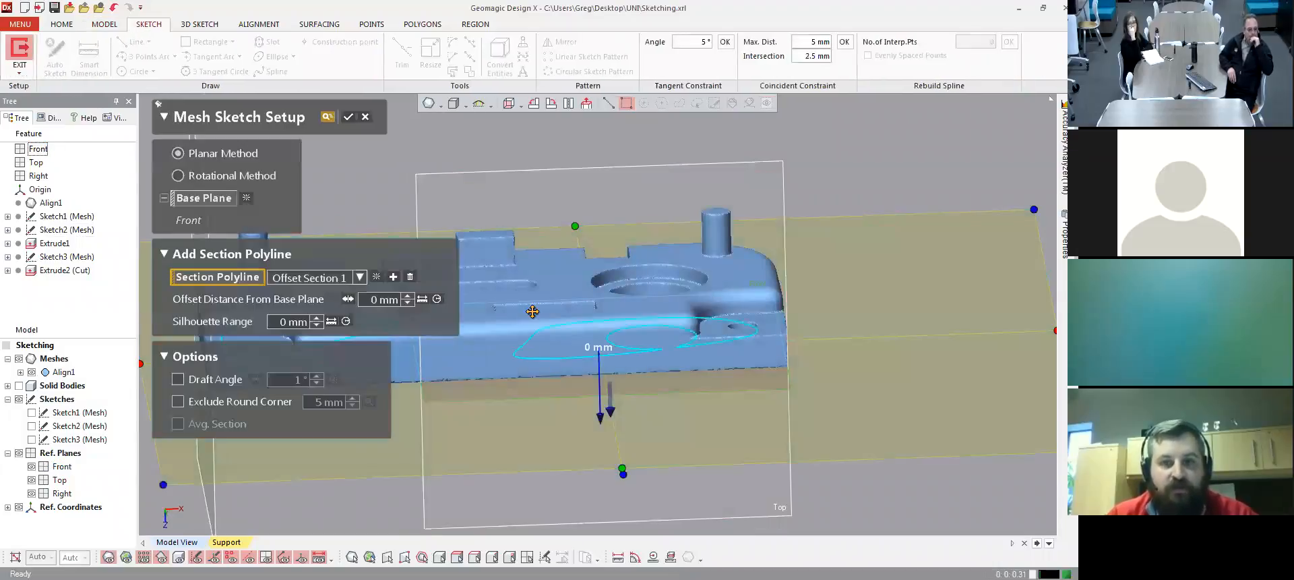
pyautogui.moveTo(575, 318); pyautogui.dragTo(602, 322, button='right')
pyautogui.moveTo(598, 415); pyautogui.dragTo(598, 407)
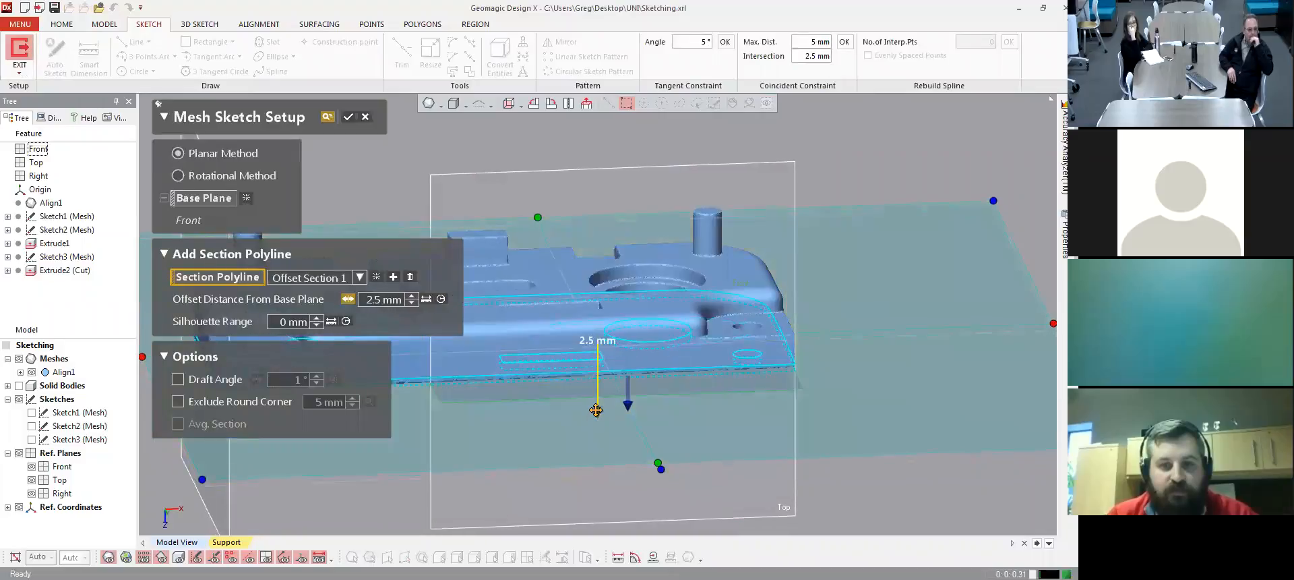
# - Shrink the section plane's boundary around the large through hole so only its bore is sectioned, and accept the mesh sketch setup
pyautogui.moveTo(589, 293)
pyautogui.mouseDown(button='right')
pyautogui.moveTo(609, 253)
pyautogui.moveTo(616, 268)
pyautogui.moveTo(703, 280)
pyautogui.moveTo(766, 250)
pyautogui.mouseUp(button='right')
pyautogui.scroll(-2, 670, 261)
pyautogui.scroll(-2, 724, 279)
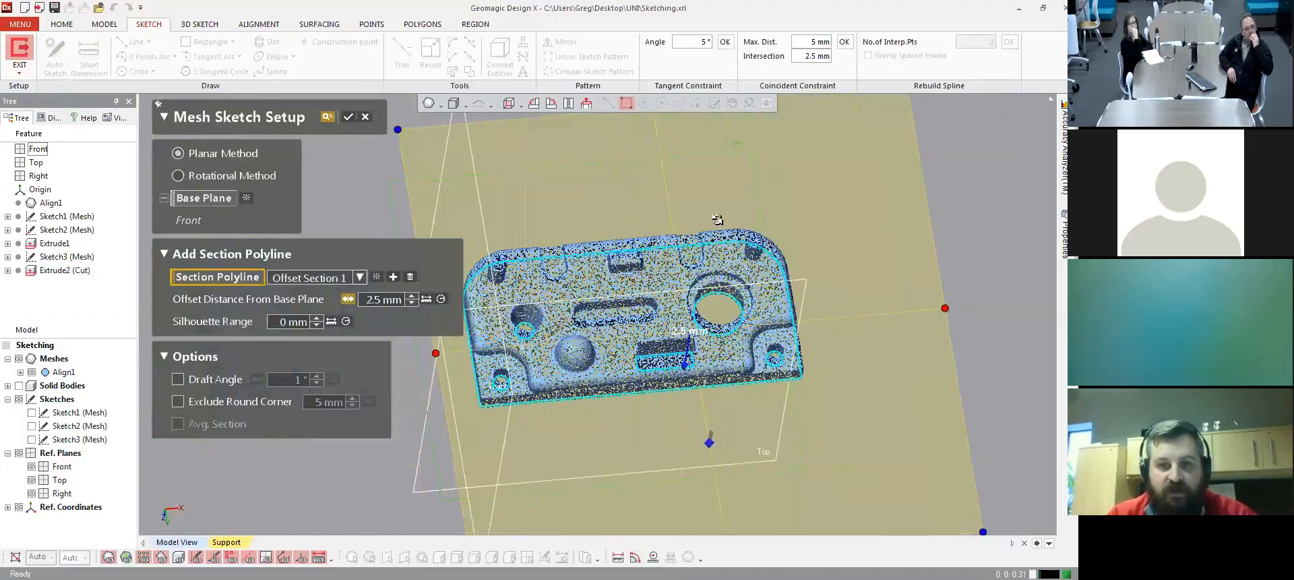
pyautogui.scroll(-1, 720, 219)
pyautogui.moveTo(432, 161); pyautogui.dragTo(649, 273)
pyautogui.moveTo(806, 505); pyautogui.dragTo(762, 337)
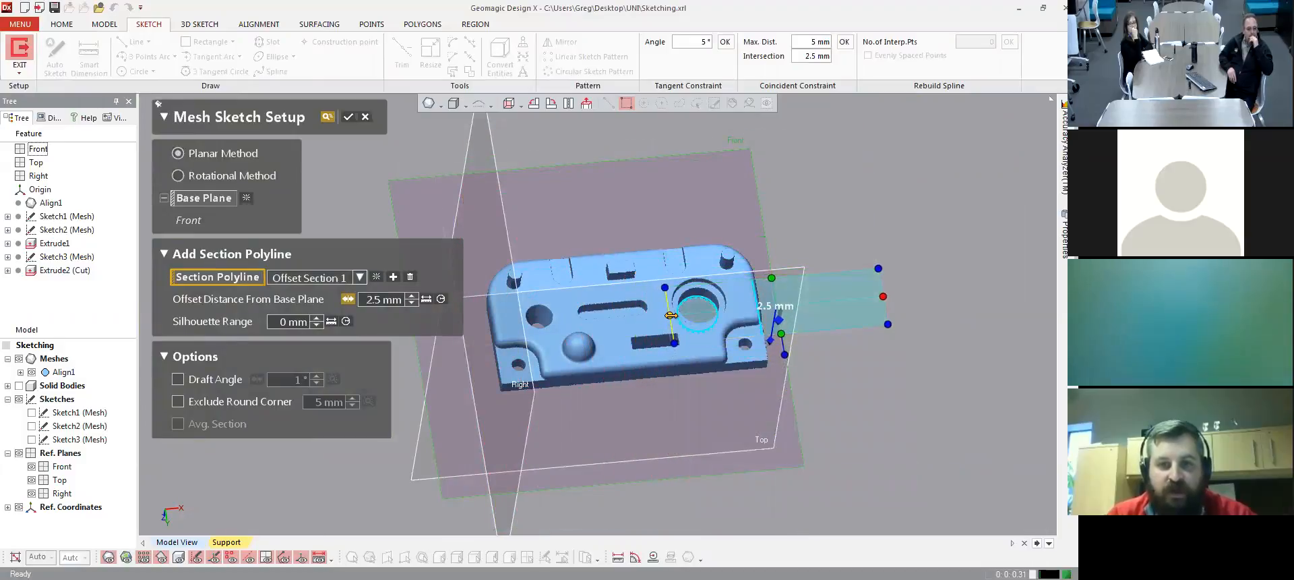
pyautogui.moveTo(883, 297); pyautogui.dragTo(727, 299)
pyautogui.moveTo(789, 285); pyautogui.dragTo(798, 304, button='right')
pyautogui.scroll(3, 679, 292)
pyautogui.moveTo(698, 328)
pyautogui.mouseDown(button='right')
pyautogui.moveTo(661, 294)
pyautogui.moveTo(615, 313)
pyautogui.mouseUp(button='right')
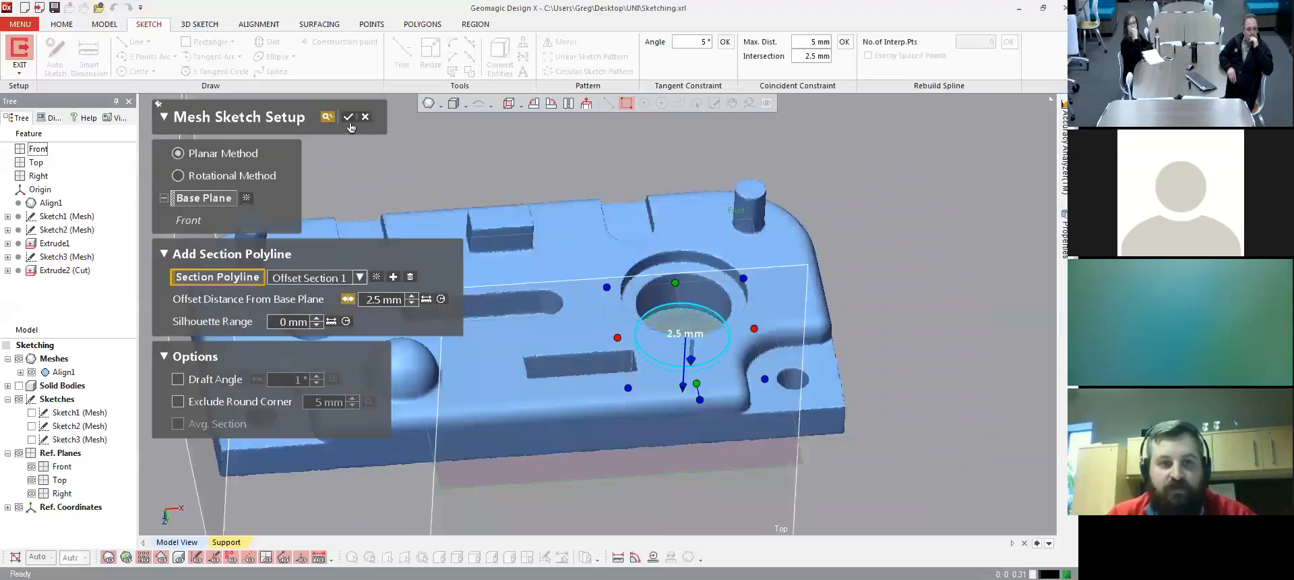
pyautogui.click(347, 119)
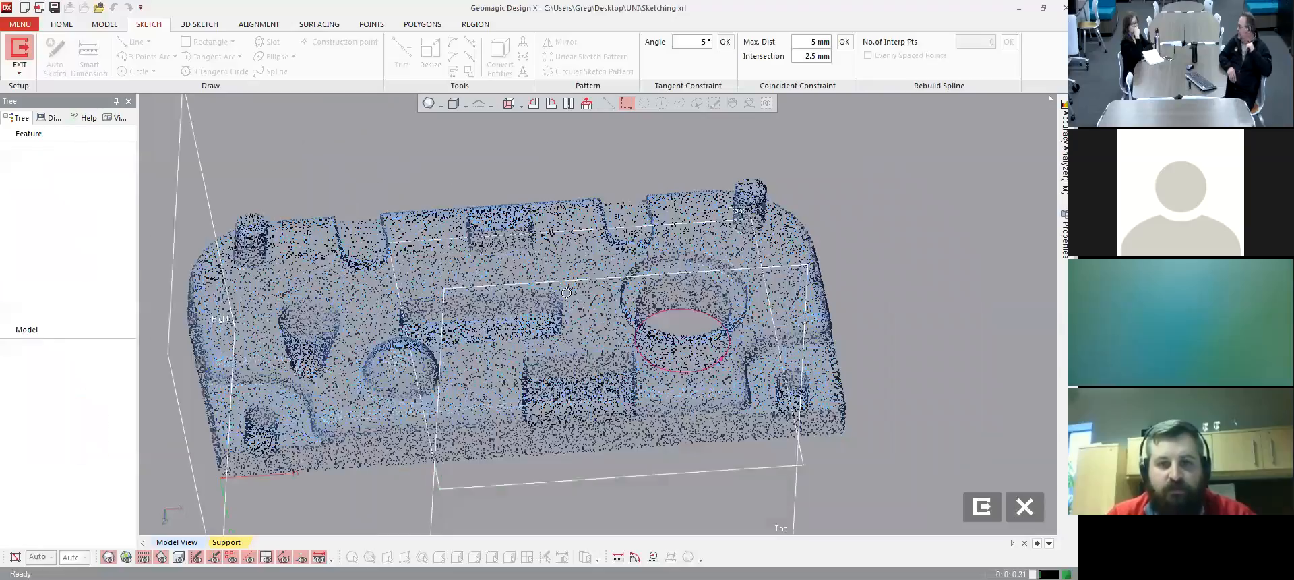
# - Hide the mesh, fit a construction circle to the sectioned outline of the large bore, and exit the mesh sketch
pyautogui.scroll(3, 624, 308)
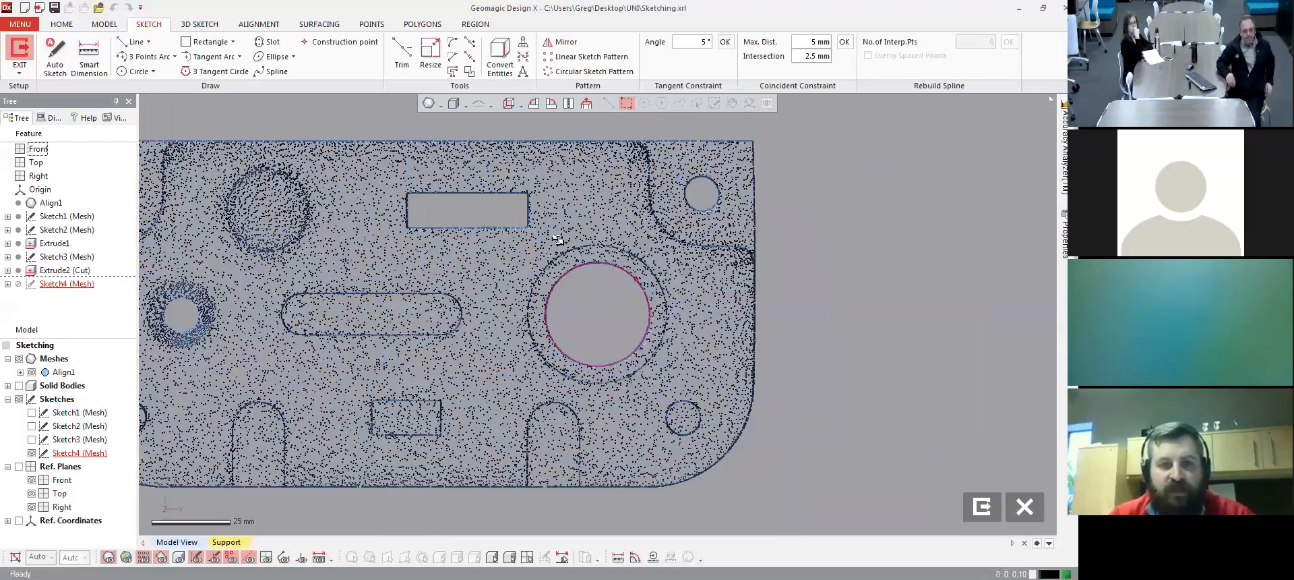
pyautogui.scroll(-3, 612, 311)
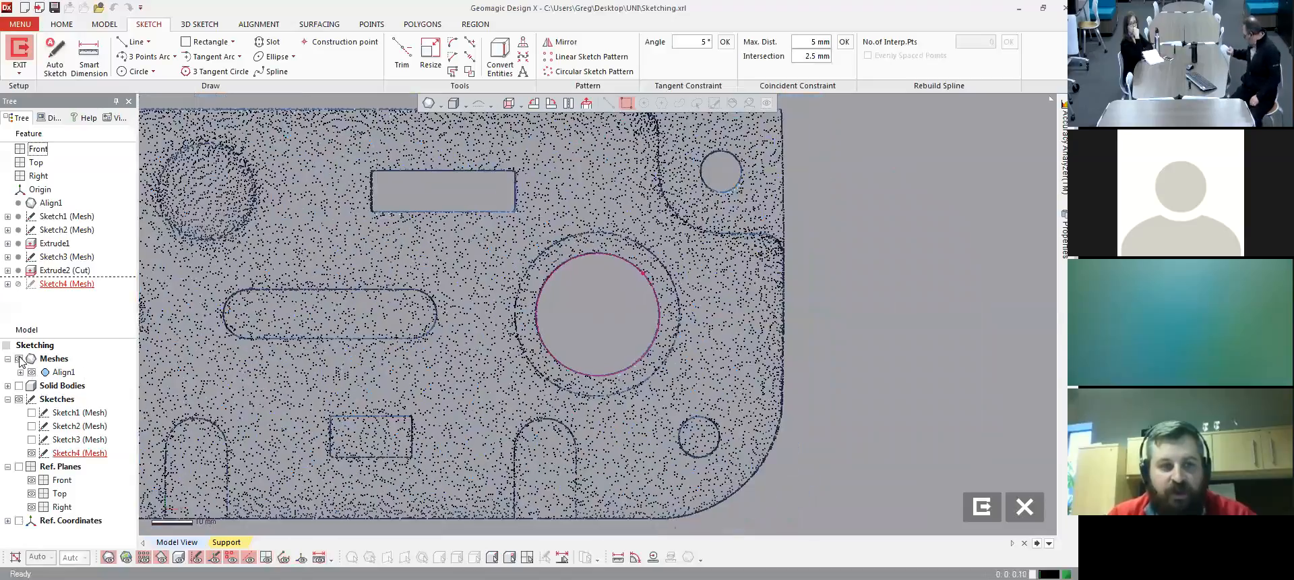
pyautogui.click(19, 358)
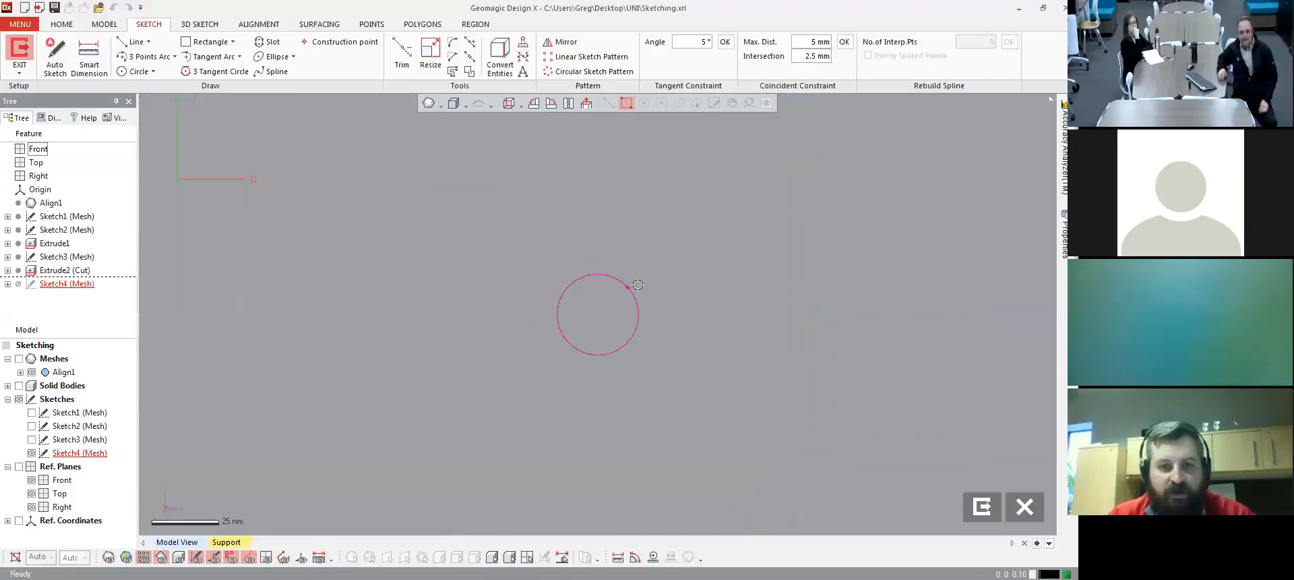
pyautogui.click(135, 72)
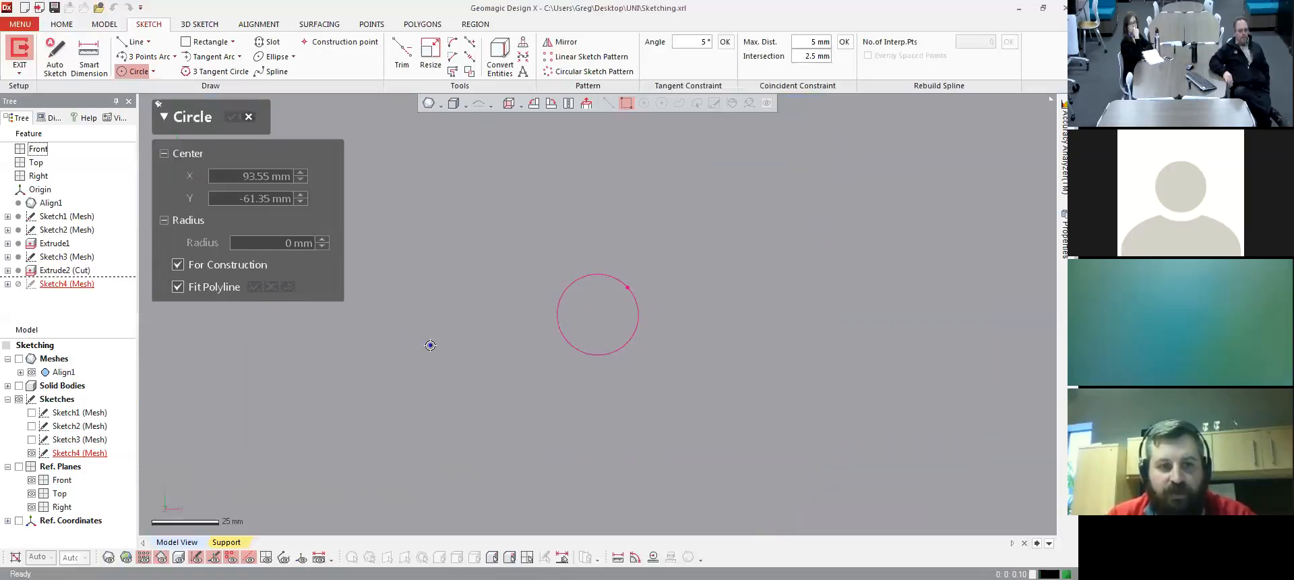
pyautogui.click(595, 313)
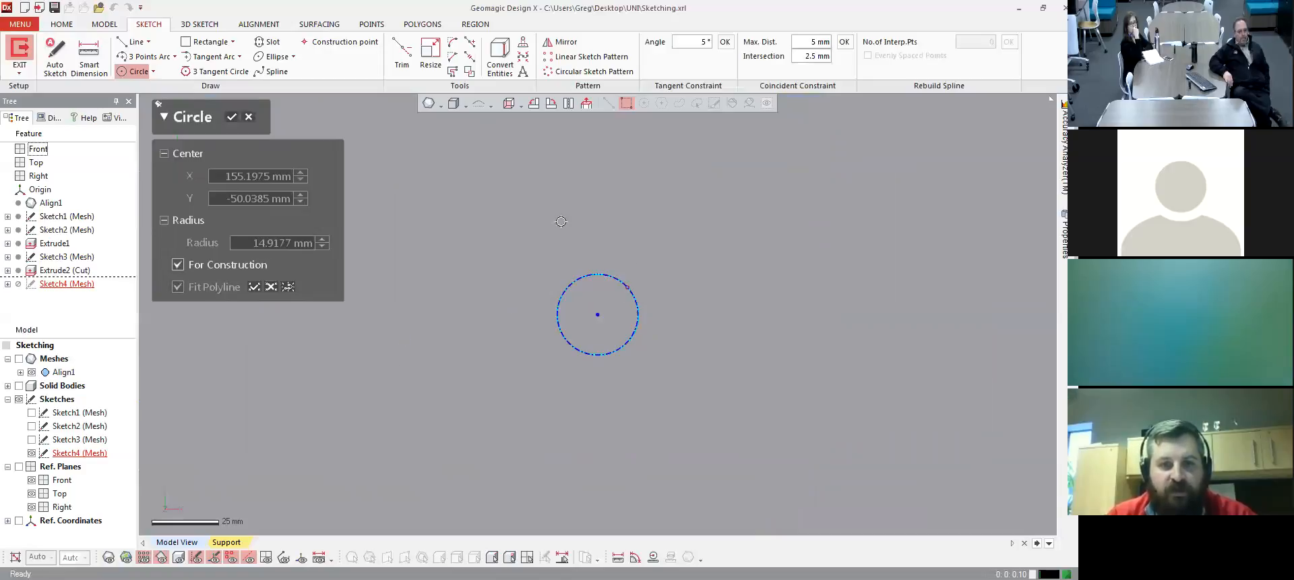
pyautogui.click(231, 118)
pyautogui.scroll(5, 587, 304)
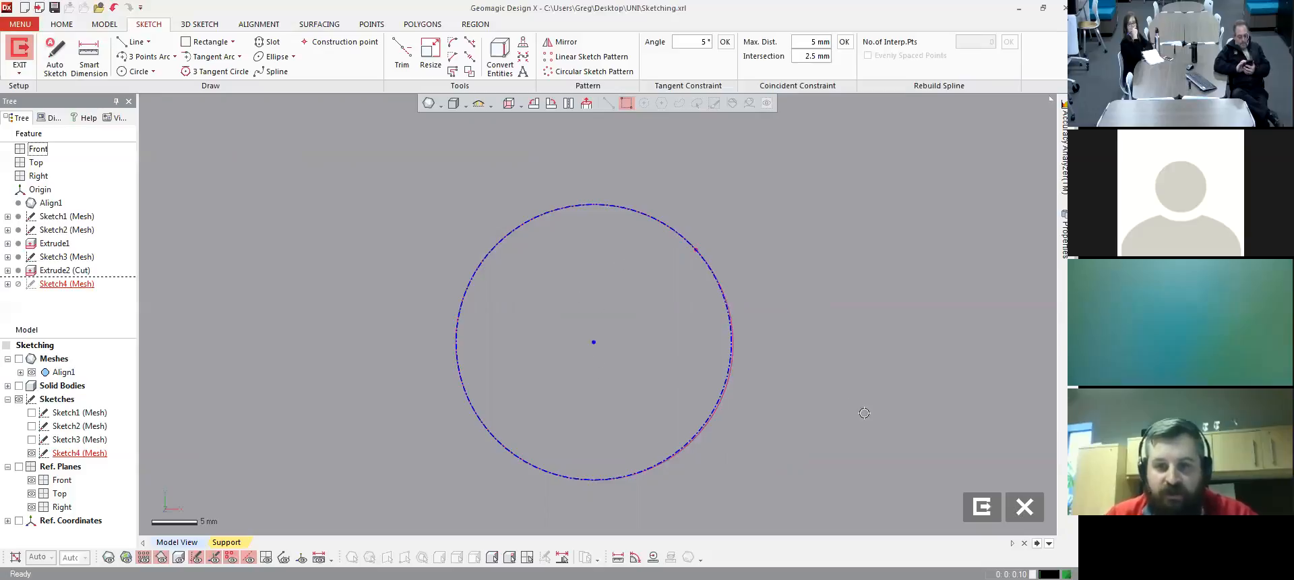
pyautogui.click(981, 508)
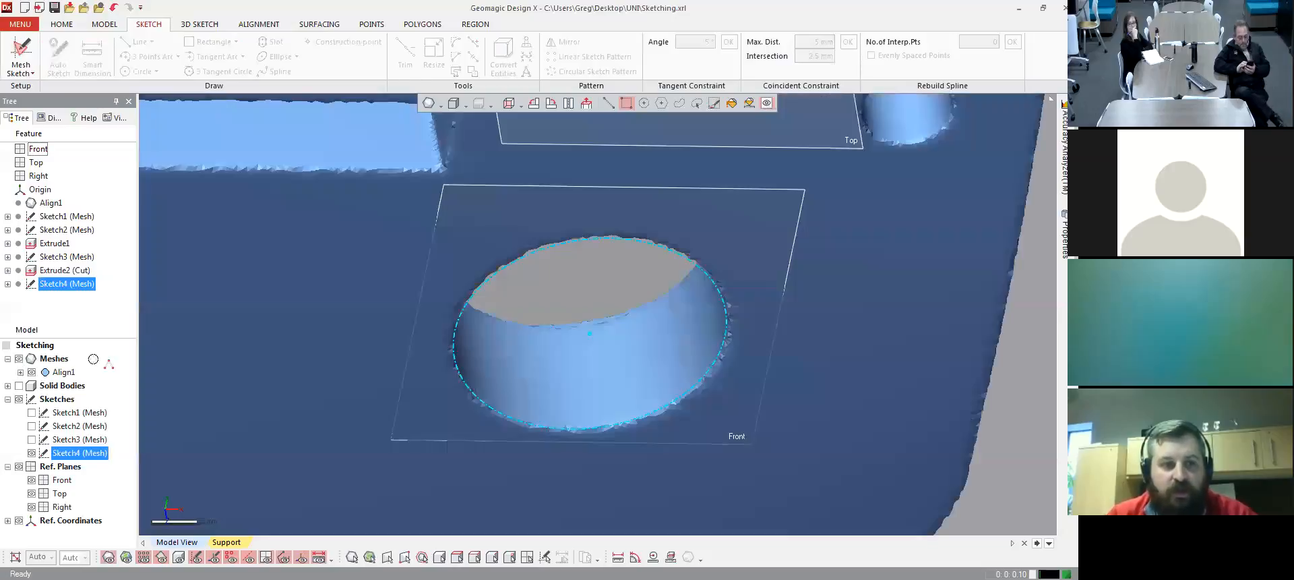
# - Add a reference plane parallel to Top through the fitted circle's centre, using the Pick Point & Normal Axis method
pyautogui.moveTo(615, 316)
pyautogui.mouseDown(button='right')
pyautogui.moveTo(632, 269)
pyautogui.moveTo(678, 263)
pyautogui.moveTo(574, 293)
pyautogui.moveTo(613, 267)
pyautogui.moveTo(918, 264)
pyautogui.moveTo(796, 259)
pyautogui.mouseUp(button='right')
pyautogui.moveTo(667, 396)
pyautogui.mouseDown(button='right')
pyautogui.moveTo(682, 368)
pyautogui.moveTo(701, 372)
pyautogui.moveTo(676, 395)
pyautogui.mouseUp(button='right')
pyautogui.moveTo(648, 317); pyautogui.dragTo(623, 325, button='right')
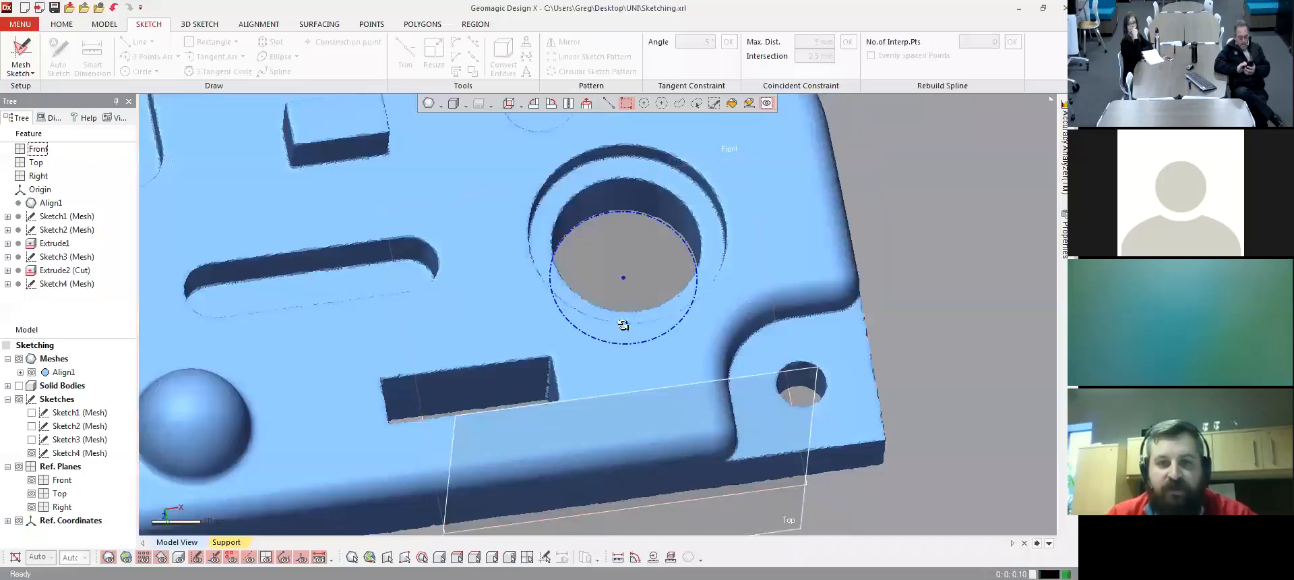
pyautogui.moveTo(638, 388)
pyautogui.mouseDown(button='right')
pyautogui.moveTo(726, 326)
pyautogui.moveTo(696, 336)
pyautogui.moveTo(618, 229)
pyautogui.moveTo(650, 279)
pyautogui.moveTo(588, 343)
pyautogui.moveTo(576, 337)
pyautogui.moveTo(651, 286)
pyautogui.moveTo(699, 324)
pyautogui.mouseUp(button='right')
pyautogui.moveTo(707, 383); pyautogui.dragTo(679, 401, button='right')
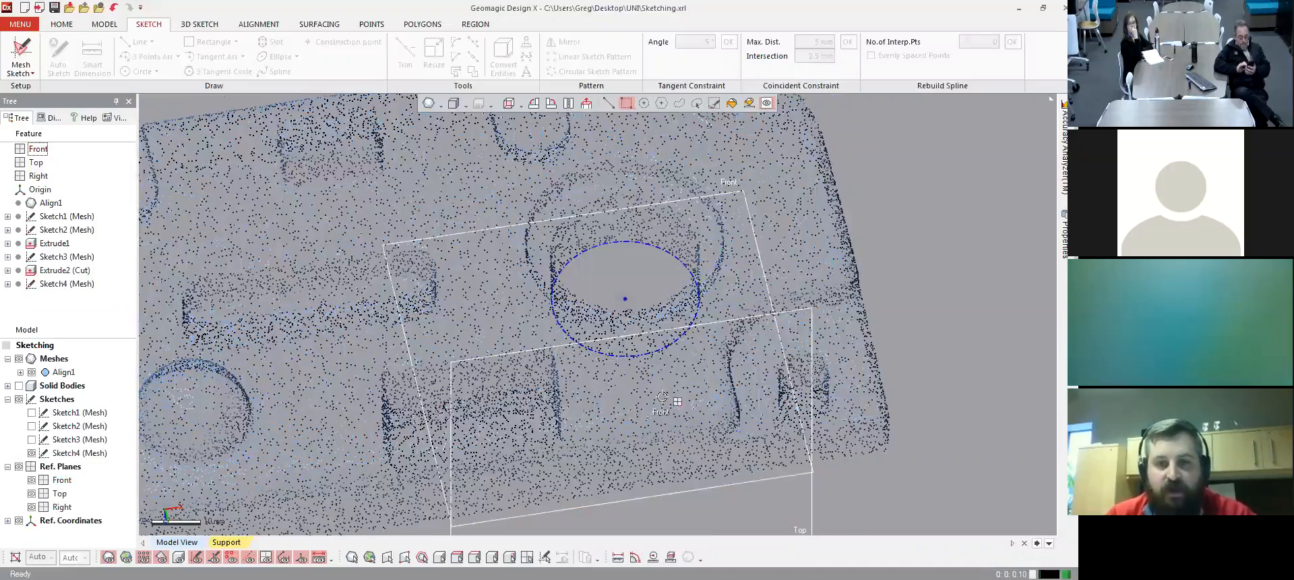
pyautogui.click(108, 25)
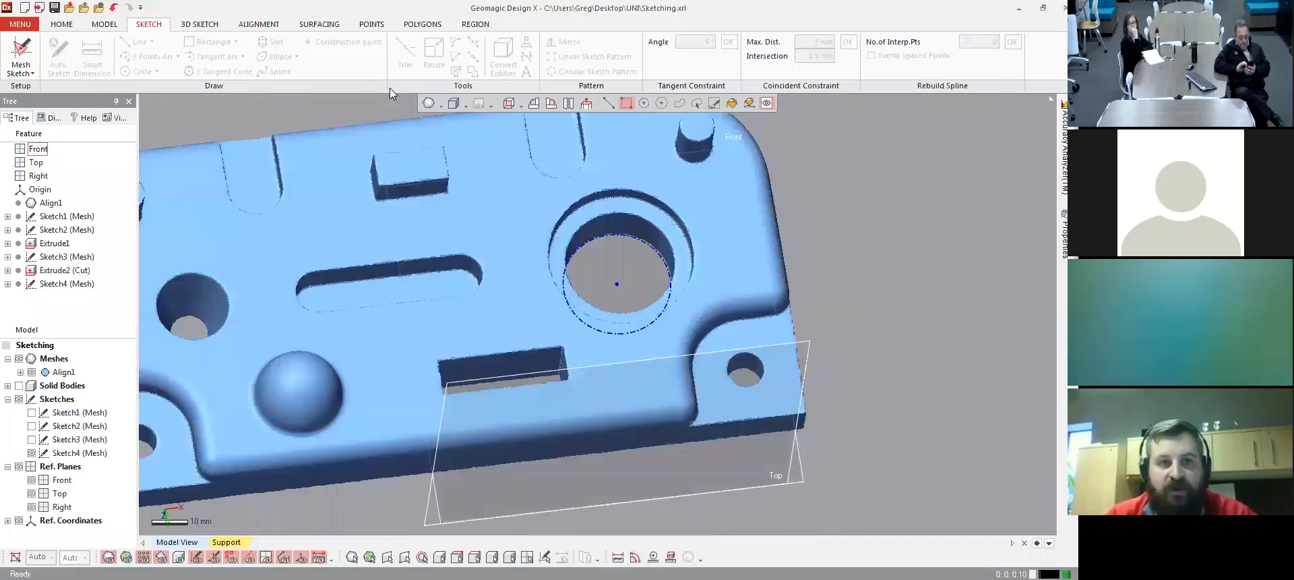
pyautogui.click(411, 48)
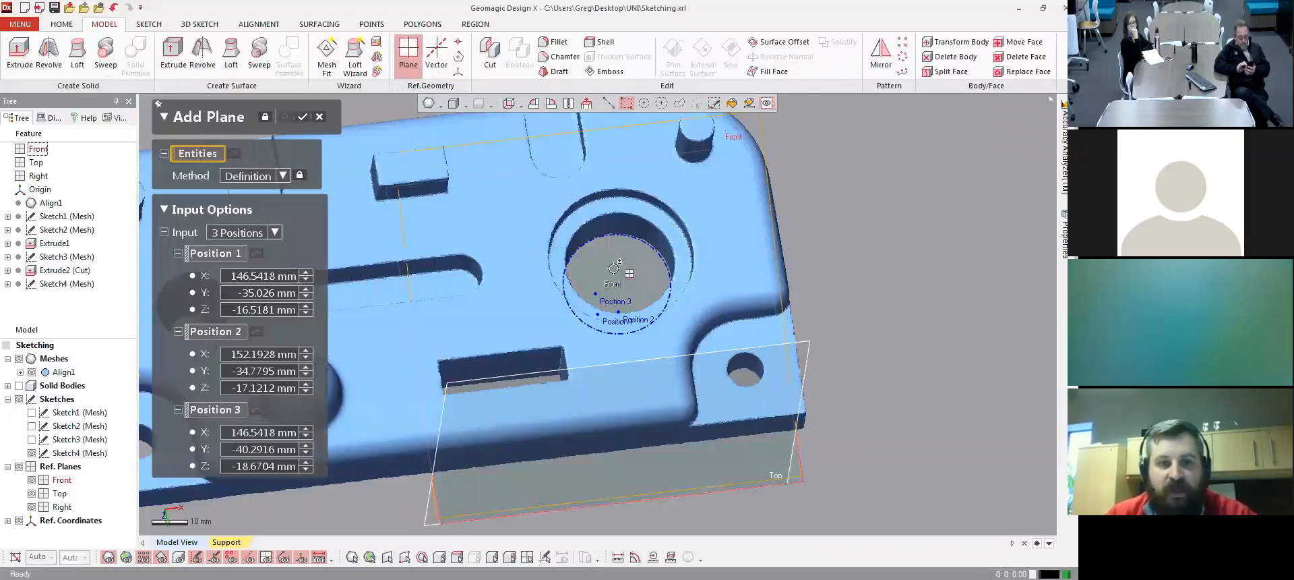
pyautogui.click(762, 348)
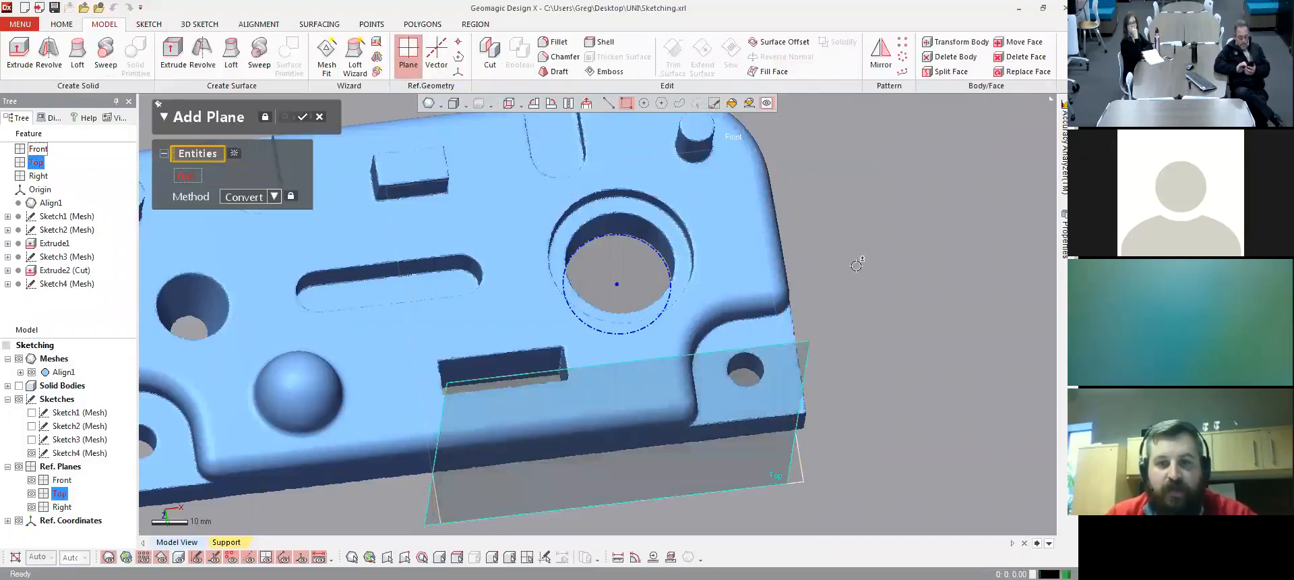
pyautogui.moveTo(840, 298); pyautogui.dragTo(592, 297, button='right')
pyautogui.click(592, 298)
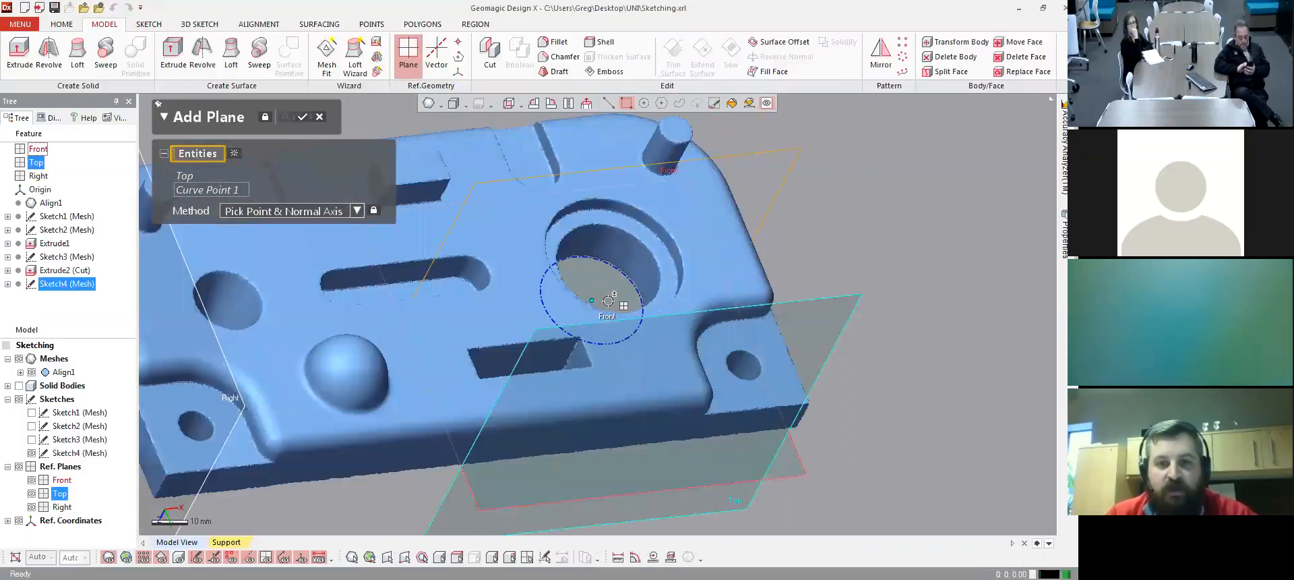
pyautogui.moveTo(627, 366)
pyautogui.mouseDown(button='right')
pyautogui.moveTo(621, 388)
pyautogui.moveTo(640, 377)
pyautogui.moveTo(644, 316)
pyautogui.mouseUp(button='right')
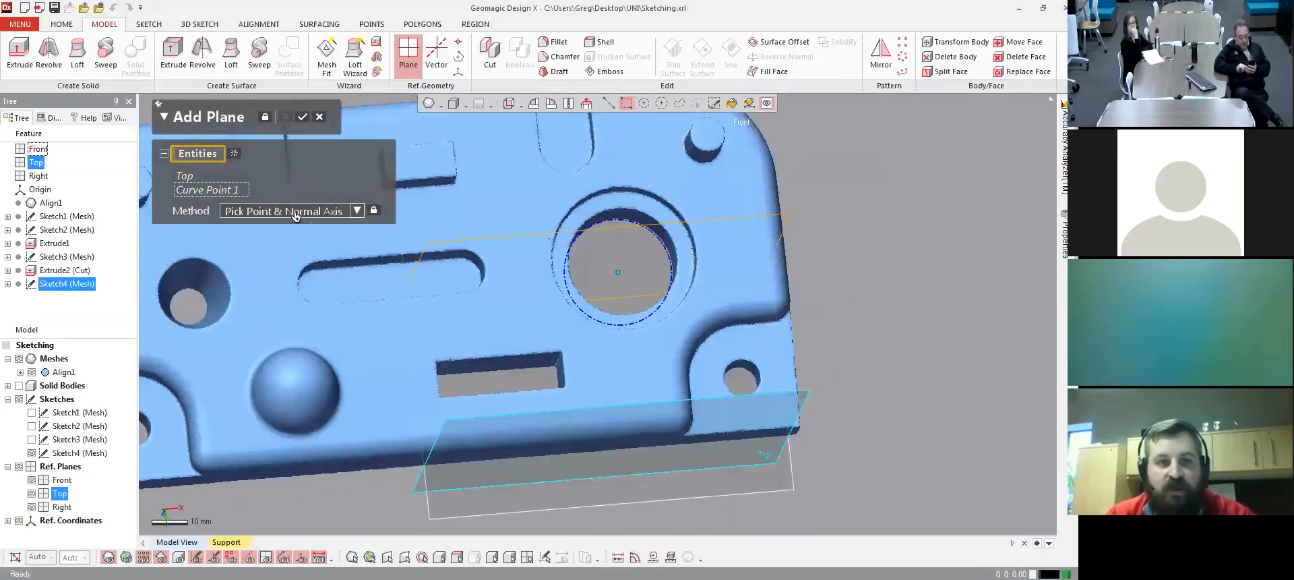
pyautogui.moveTo(590, 299); pyautogui.dragTo(628, 264, button='right')
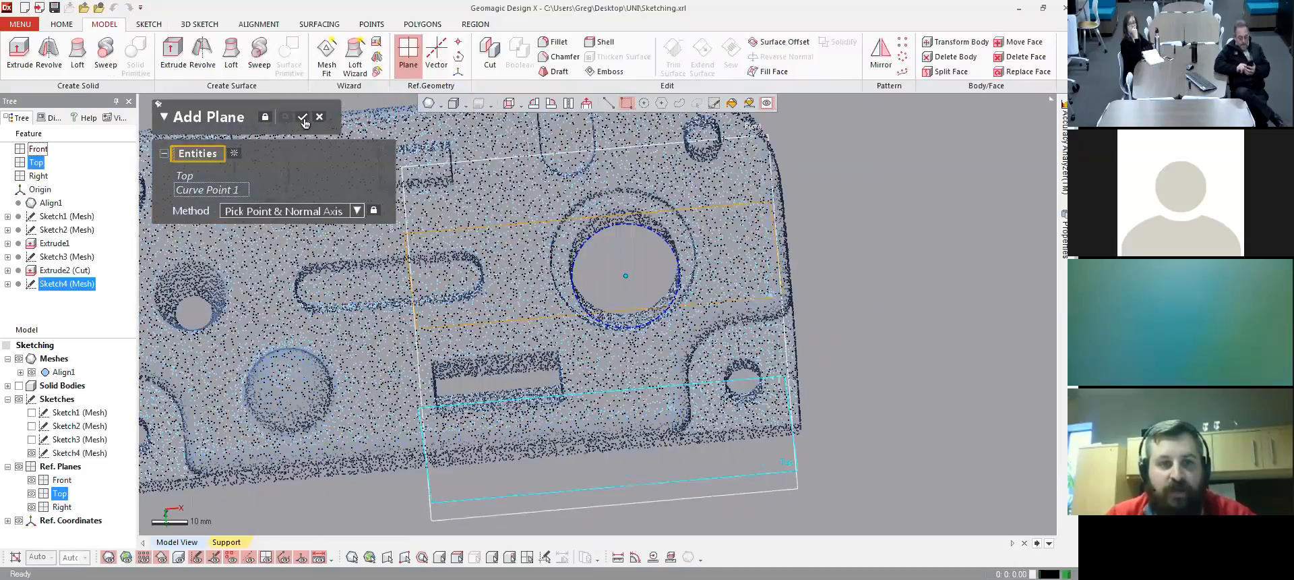
pyautogui.click(302, 119)
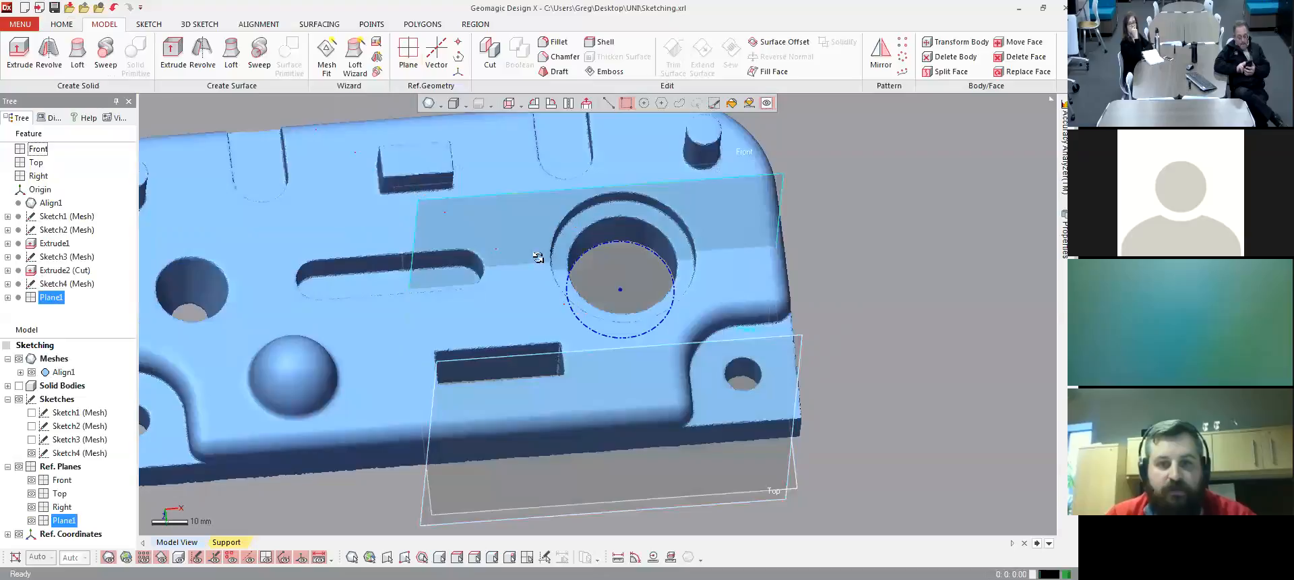
# - Set up a mesh sketch on the new plane through the large hole, keeping the section offset at 0 mm
pyautogui.moveTo(538, 257); pyautogui.dragTo(639, 312, button='right')
pyautogui.moveTo(770, 381)
pyautogui.mouseDown(button='right')
pyautogui.moveTo(775, 248)
pyautogui.moveTo(724, 212)
pyautogui.moveTo(626, 294)
pyautogui.mouseUp(button='right')
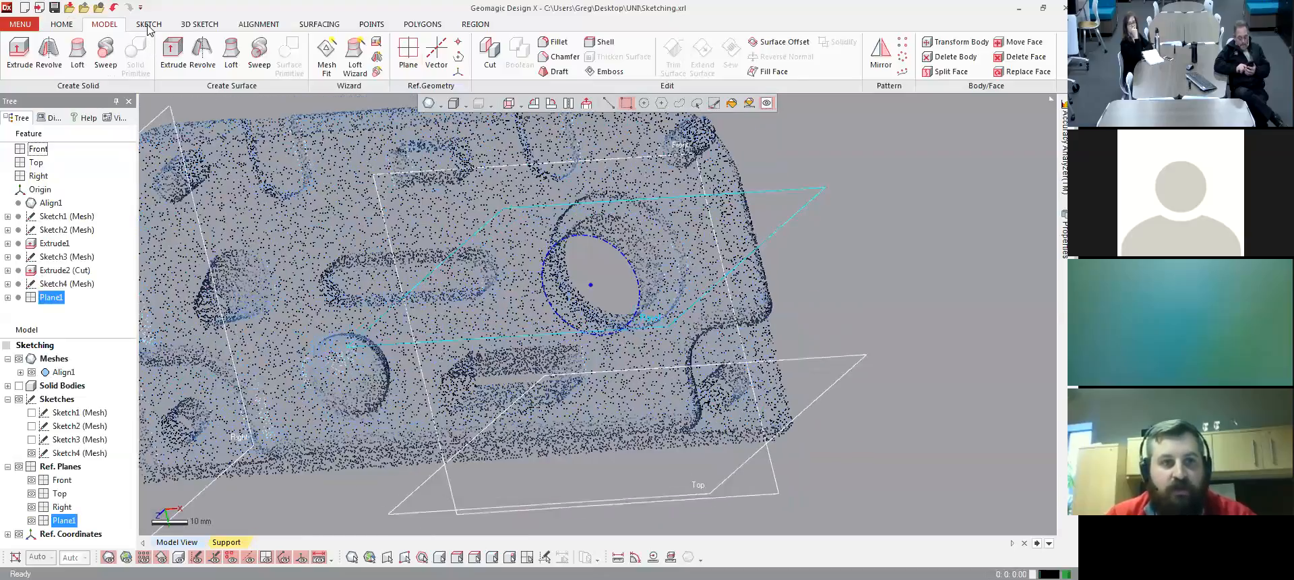
pyautogui.click(149, 24)
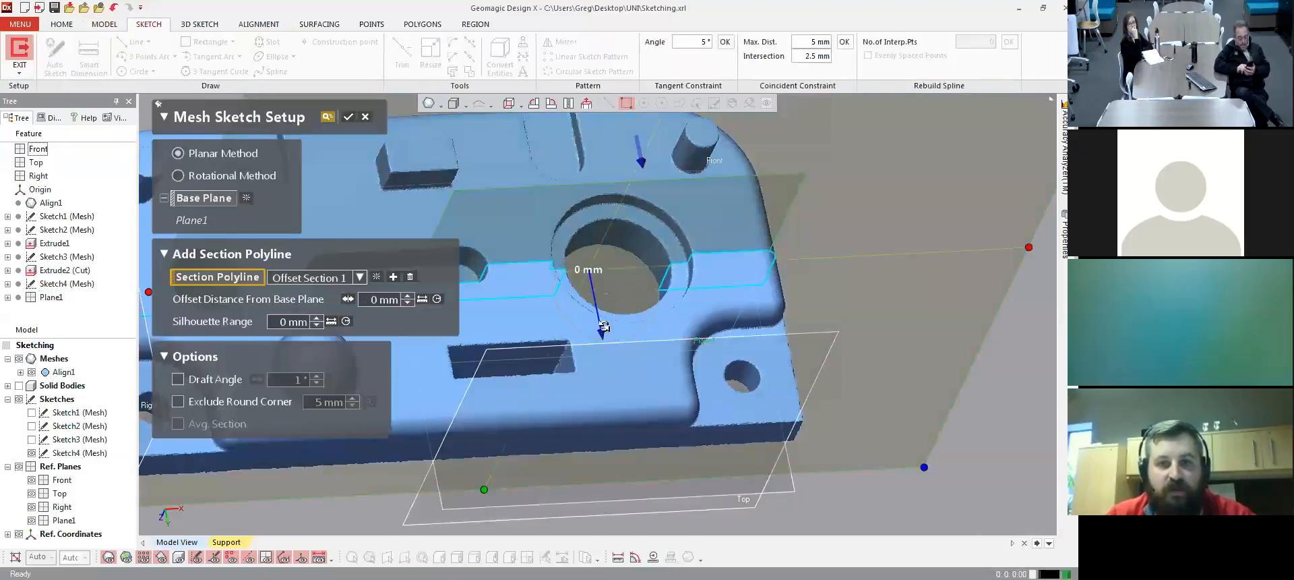
pyautogui.moveTo(603, 326)
pyautogui.mouseDown(button='right')
pyautogui.moveTo(588, 319)
pyautogui.moveTo(719, 245)
pyautogui.mouseUp(button='right')
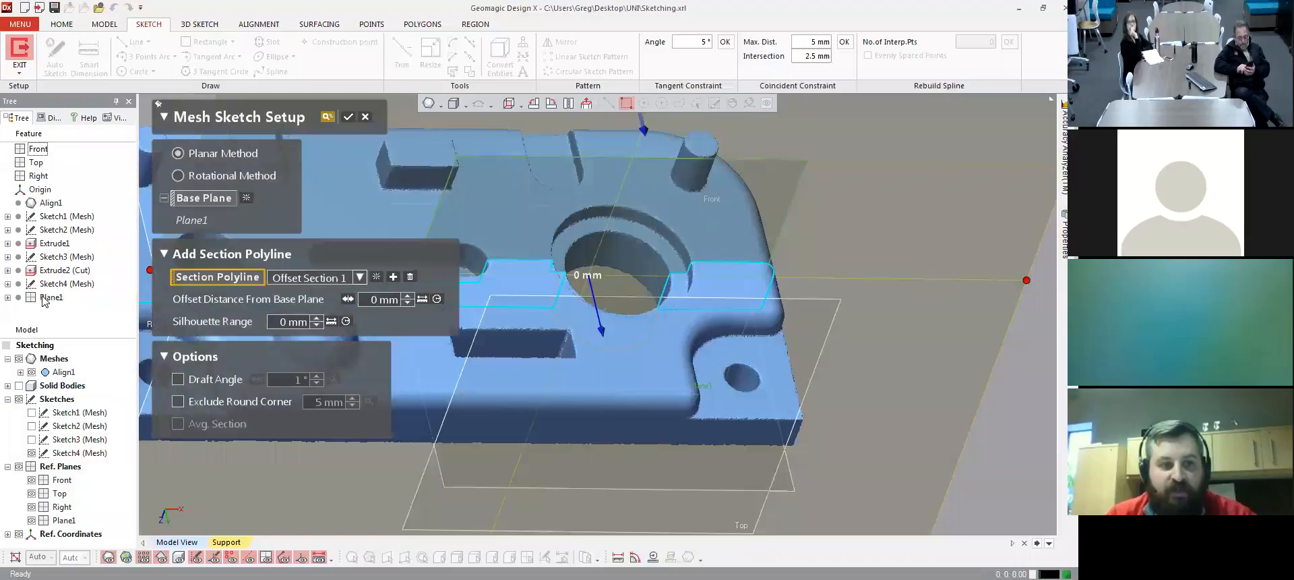
pyautogui.moveTo(624, 275); pyautogui.dragTo(766, 305, button='right')
pyautogui.click(349, 116)
# - Hide the mesh and project the construction circle's centre point into the sketch with Convert Entities
pyautogui.scroll(3, 549, 254)
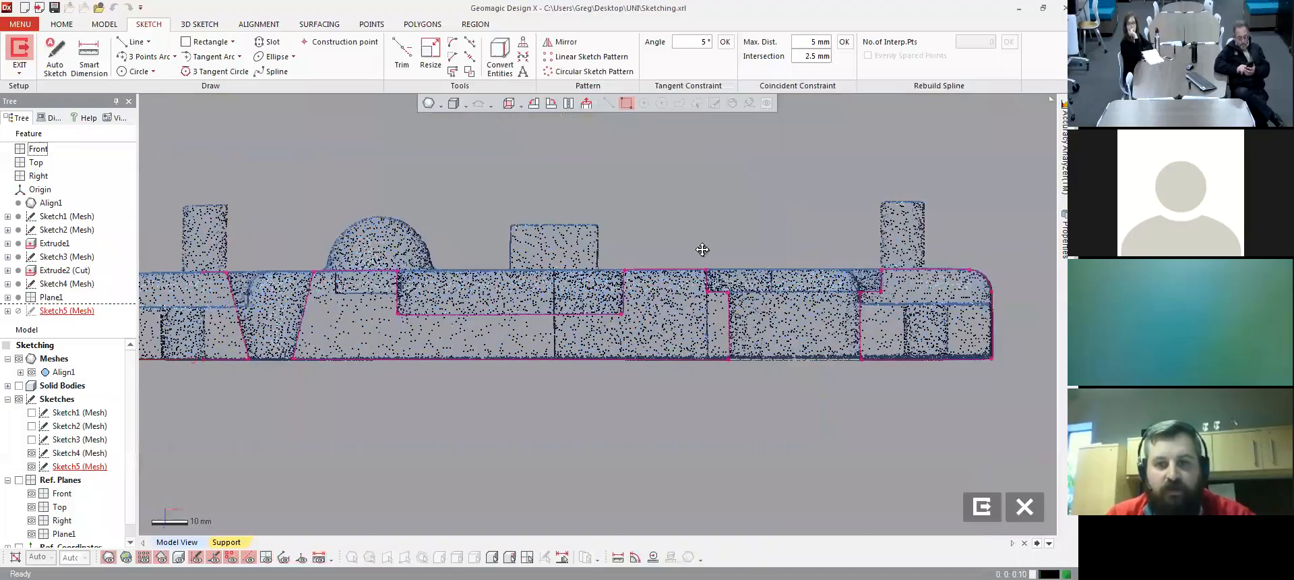
pyautogui.moveTo(680, 249); pyautogui.dragTo(690, 241, button='right')
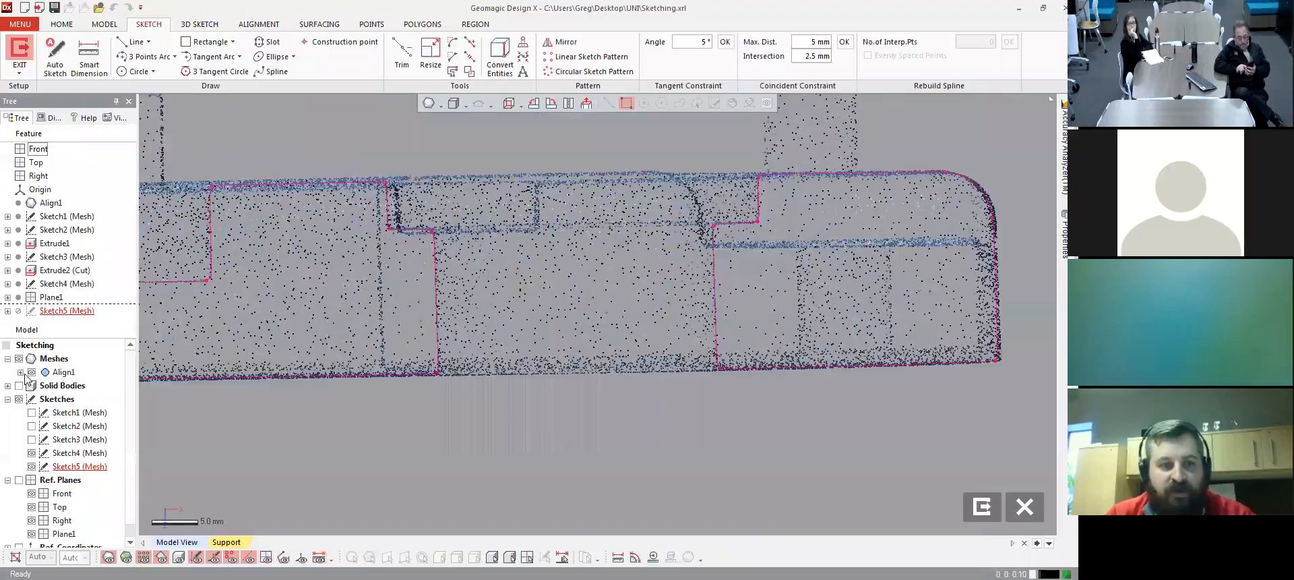
pyautogui.click(19, 358)
pyautogui.moveTo(525, 311); pyautogui.dragTo(630, 358, button='right')
pyautogui.click(565, 330)
pyautogui.moveTo(652, 404)
pyautogui.mouseDown(button='right')
pyautogui.moveTo(589, 386)
pyautogui.moveTo(591, 346)
pyautogui.moveTo(690, 363)
pyautogui.moveTo(674, 338)
pyautogui.mouseUp(button='right')
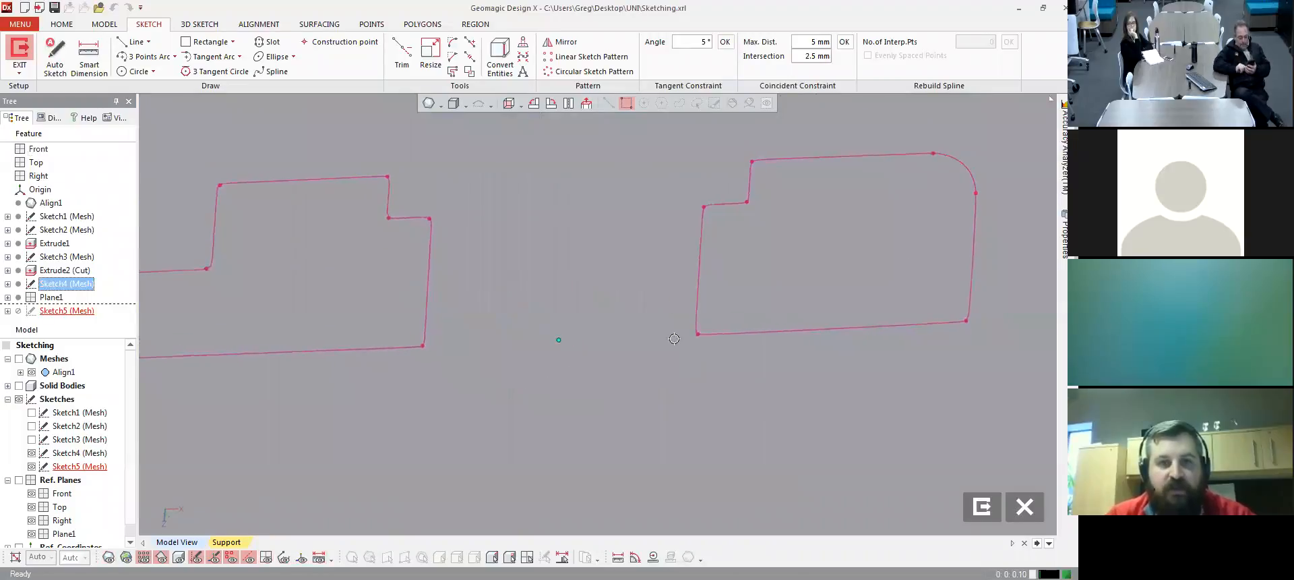
pyautogui.click(500, 54)
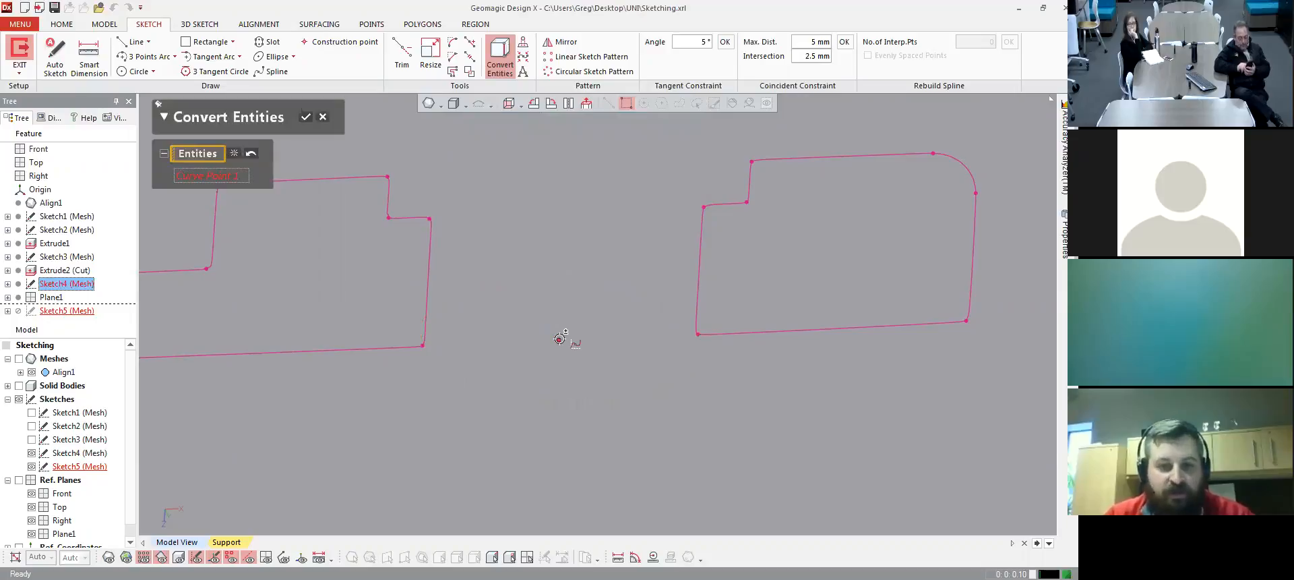
pyautogui.click(306, 116)
# - Hide Sketch4 and draw a vertical construction line upward from the projected centre point as the hole's axis
pyautogui.moveTo(585, 318); pyautogui.dragTo(529, 282, button='right')
pyautogui.click(555, 260)
pyautogui.click(31, 453)
pyautogui.click(594, 103)
pyautogui.click(135, 42)
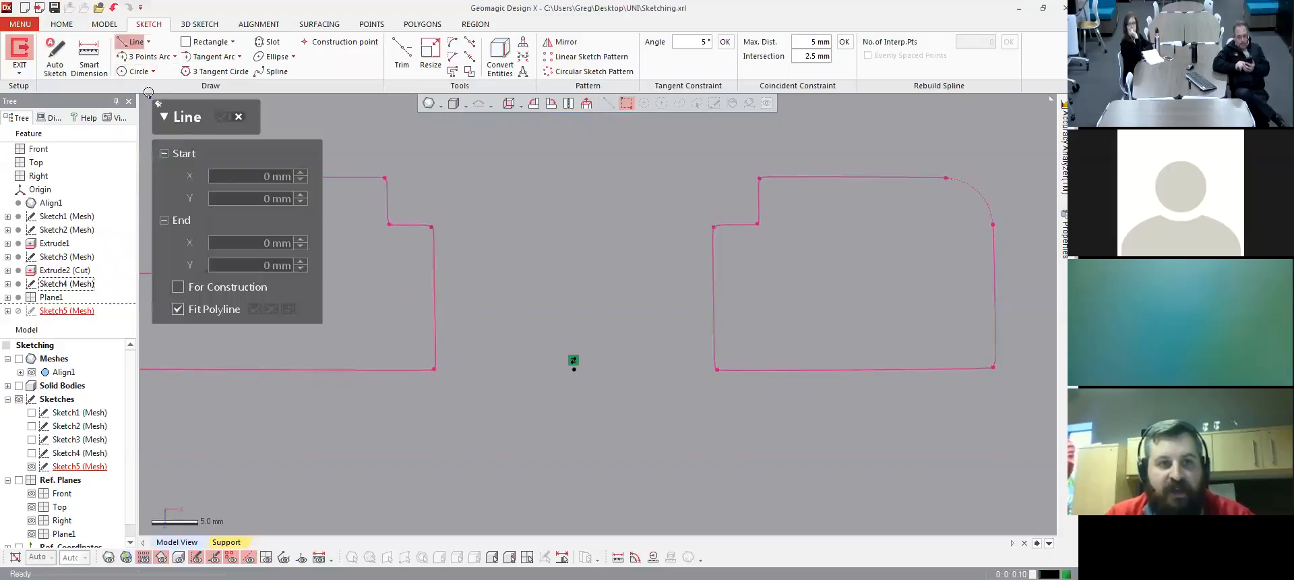
pyautogui.click(178, 286)
pyautogui.click(573, 368)
pyautogui.click(574, 143)
pyautogui.press('Escape')
# - Fit lines to the counterbore wall, ledge and through-bore wall on one side of the axis, and corner-trim them together
pyautogui.click(130, 47)
pyautogui.click(386, 192)
pyautogui.click(420, 193)
pyautogui.click(411, 225)
pyautogui.click(435, 248)
pyautogui.click(221, 119)
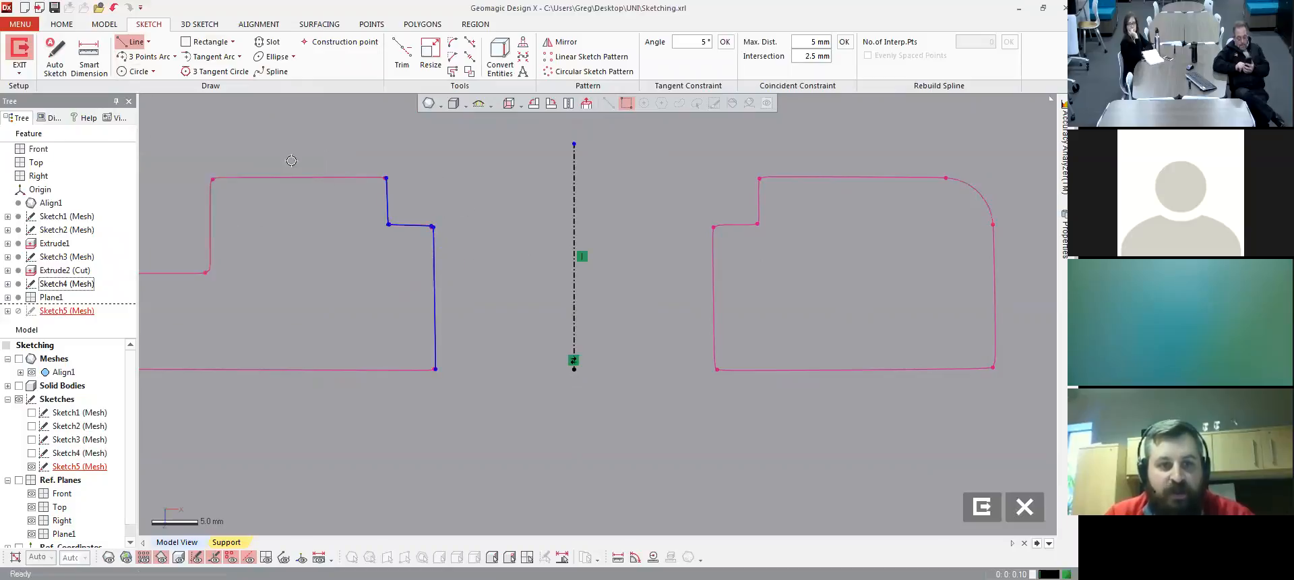
pyautogui.click(402, 52)
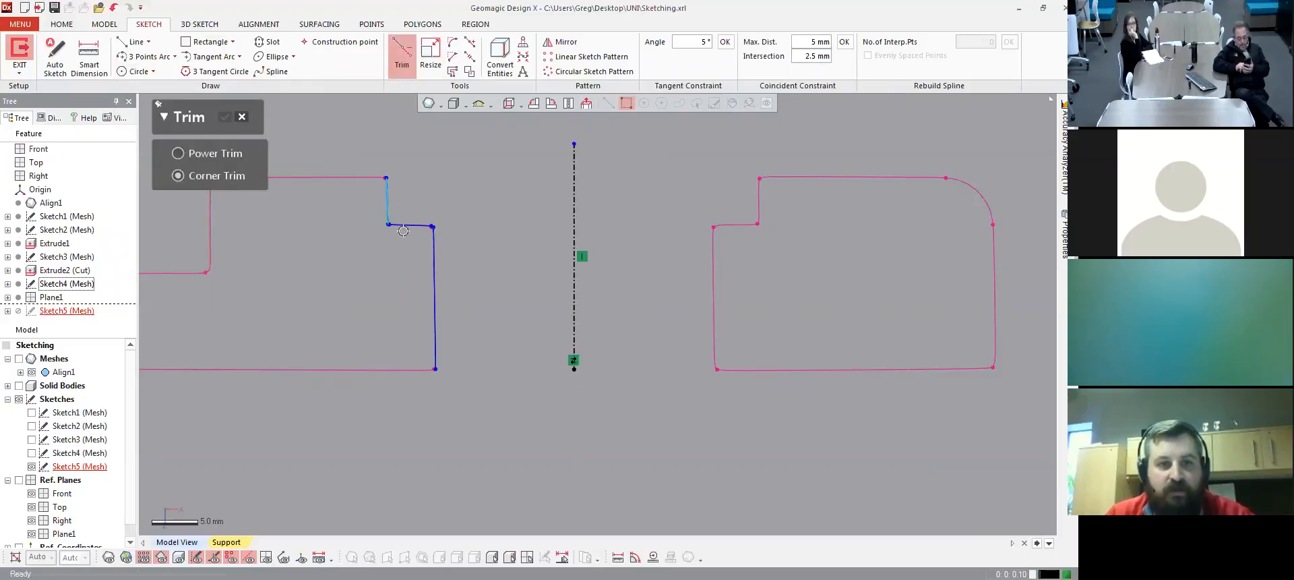
# - Draw two horizontal solid lines crossing the axis, one just above the counterbore wall and one just below the bore wall
pyautogui.click(132, 42)
pyautogui.click(594, 161)
pyautogui.click(435, 384)
pyautogui.click(581, 384)
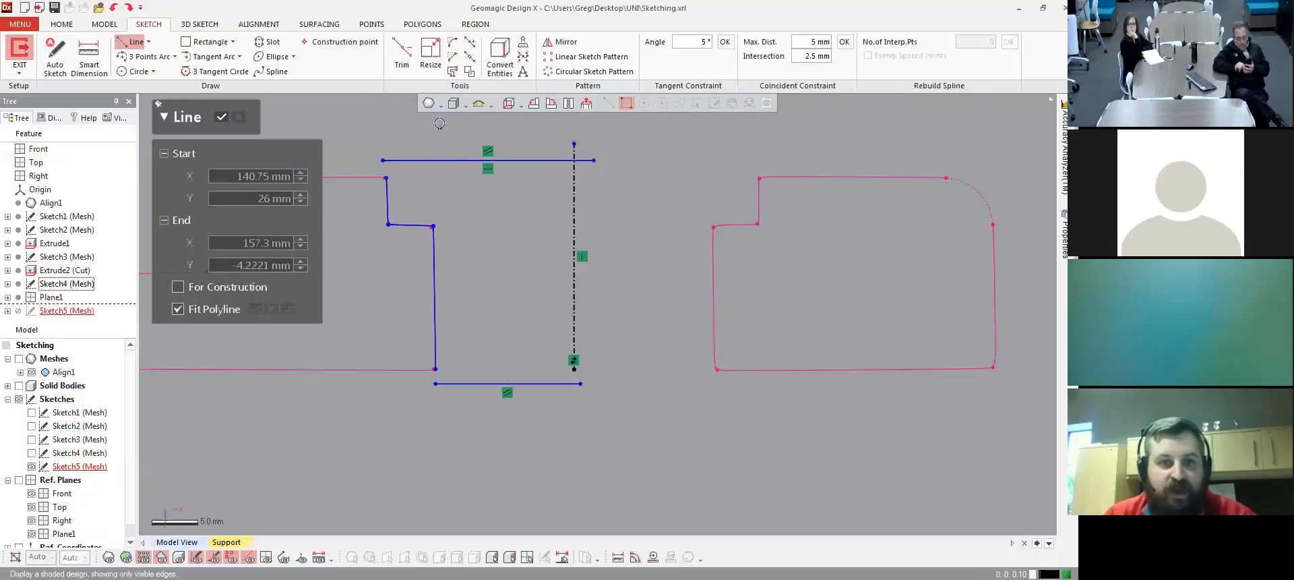
# - Corner-trim the upper and lower lines with the hole walls and the construction axis to close the stepped half profile
pyautogui.click(404, 53)
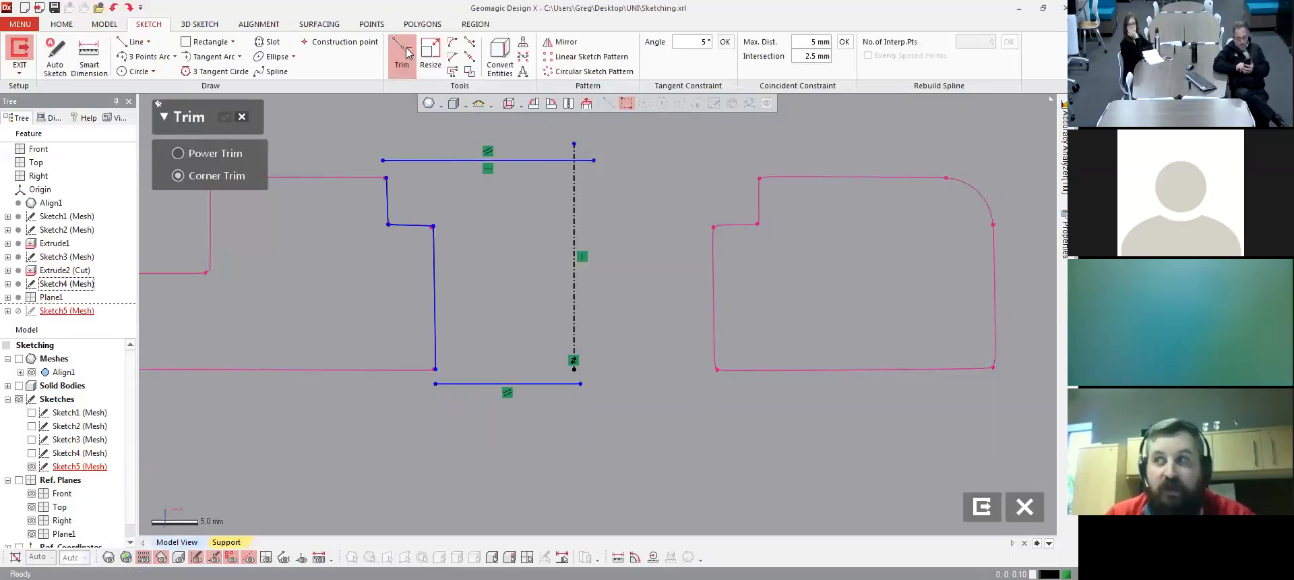
pyautogui.click(418, 163)
pyautogui.click(386, 194)
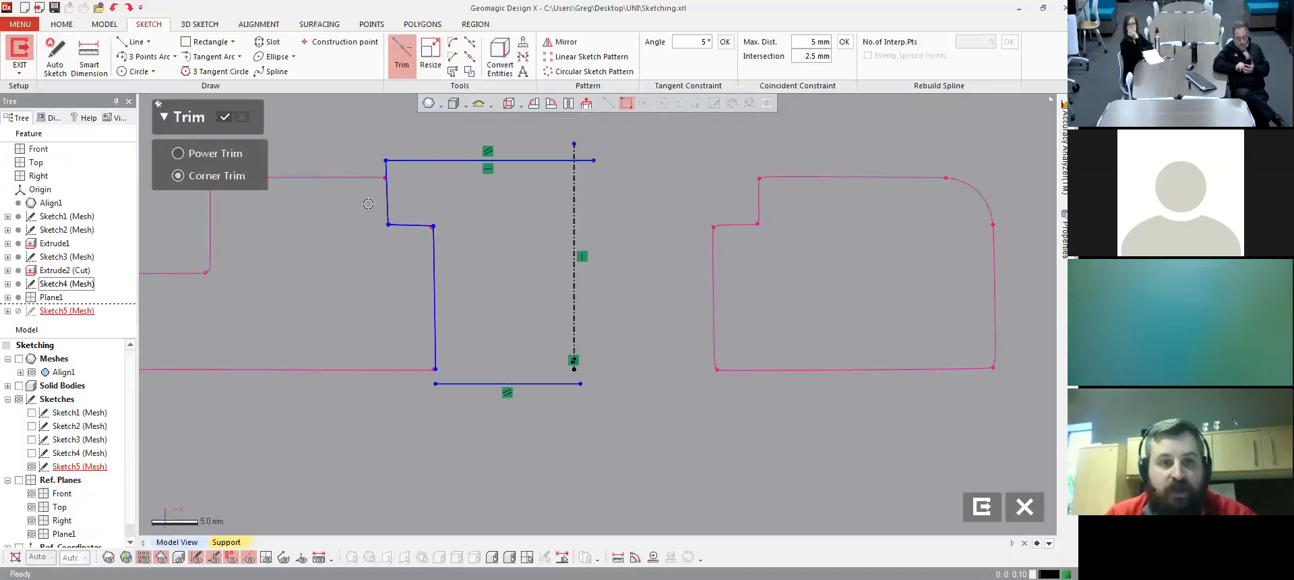
pyautogui.click(435, 331)
pyautogui.click(478, 385)
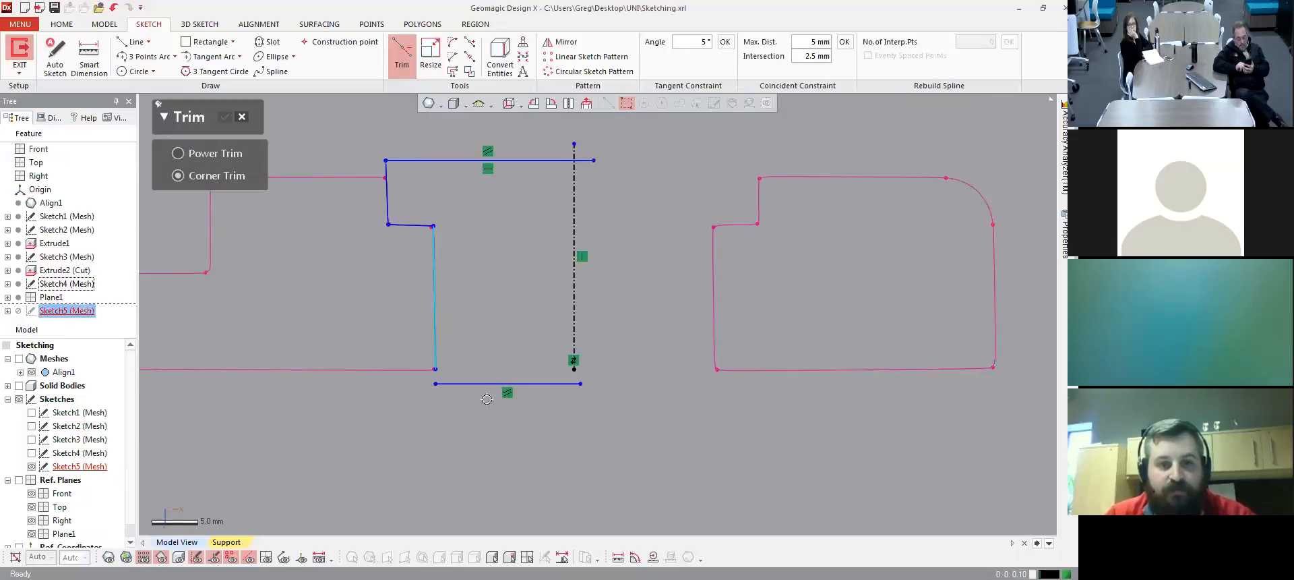
pyautogui.click(550, 161)
pyautogui.click(574, 201)
pyautogui.click(574, 326)
pyautogui.click(524, 384)
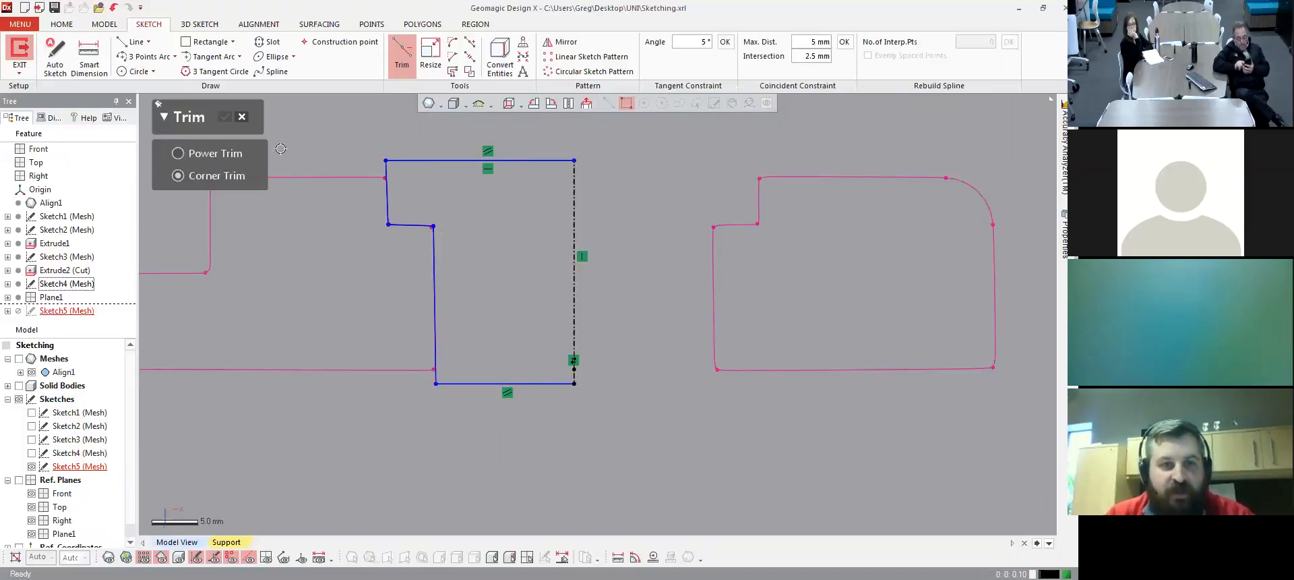
pyautogui.click(242, 118)
# - Constrain the counterbore's ledge line to be horizontal
pyautogui.doubleClick(410, 225)
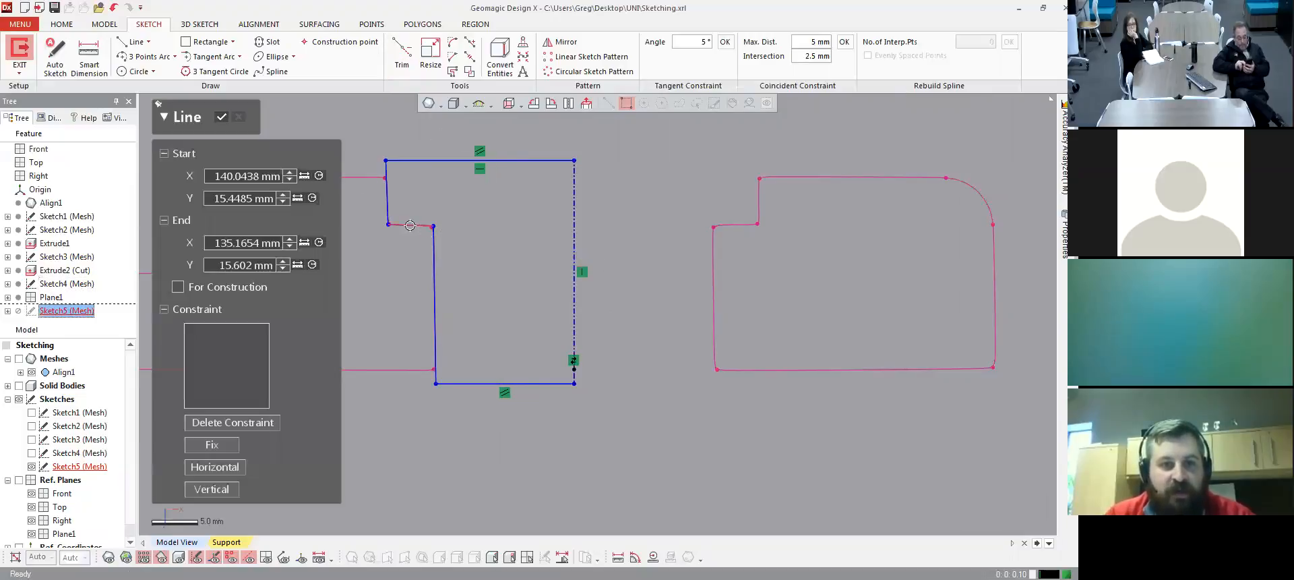
pyautogui.click(426, 442)
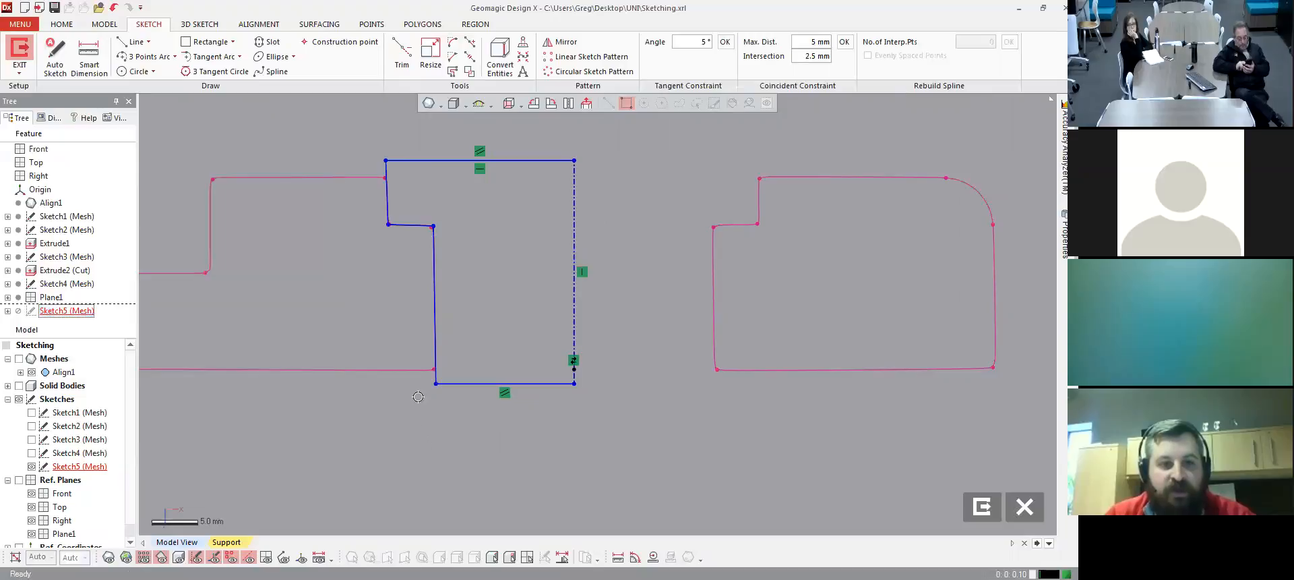
pyautogui.rightClick(409, 225)
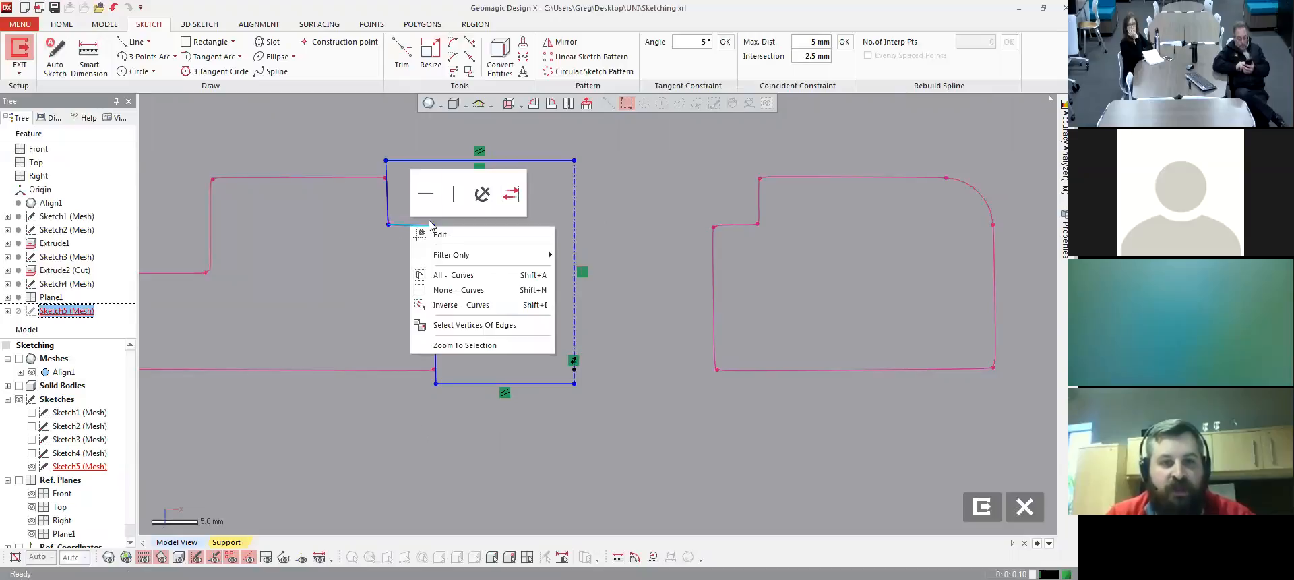
pyautogui.click(425, 193)
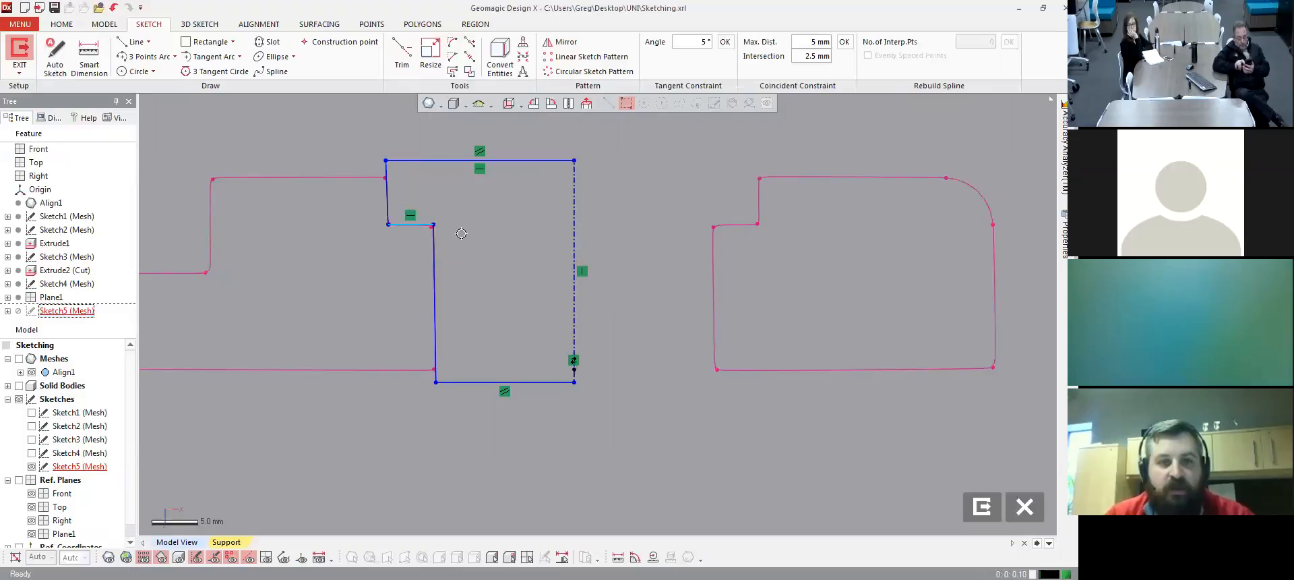
# - Constrain the through-bore wall line to be vertical and exit the mesh sketch
pyautogui.rightClick(434, 246)
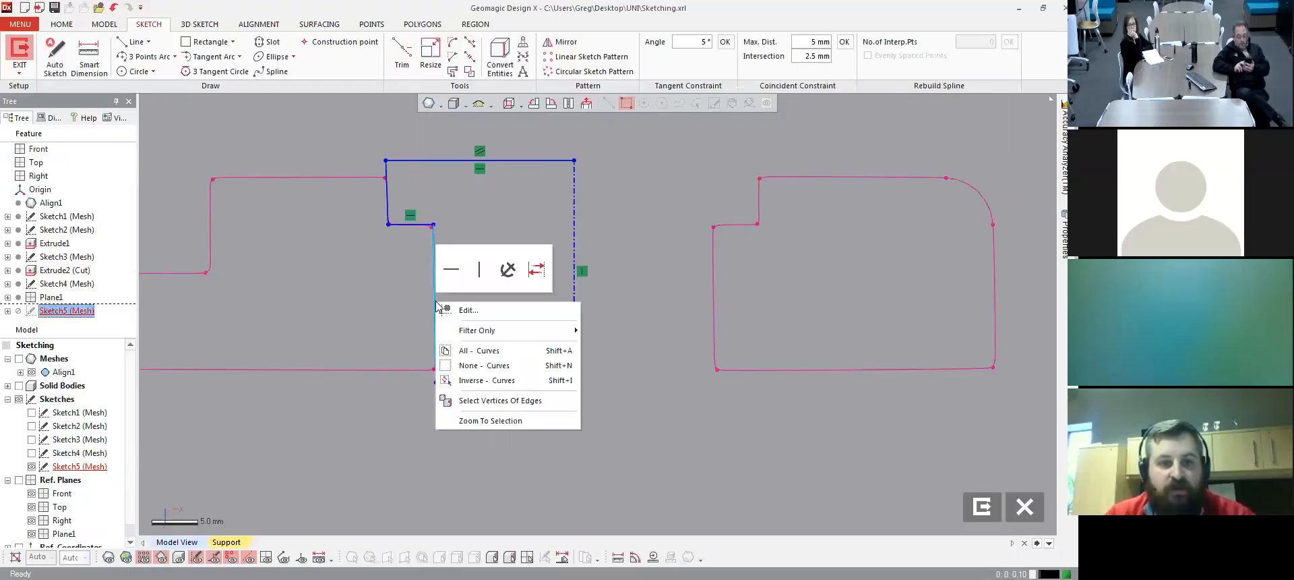
pyautogui.click(479, 269)
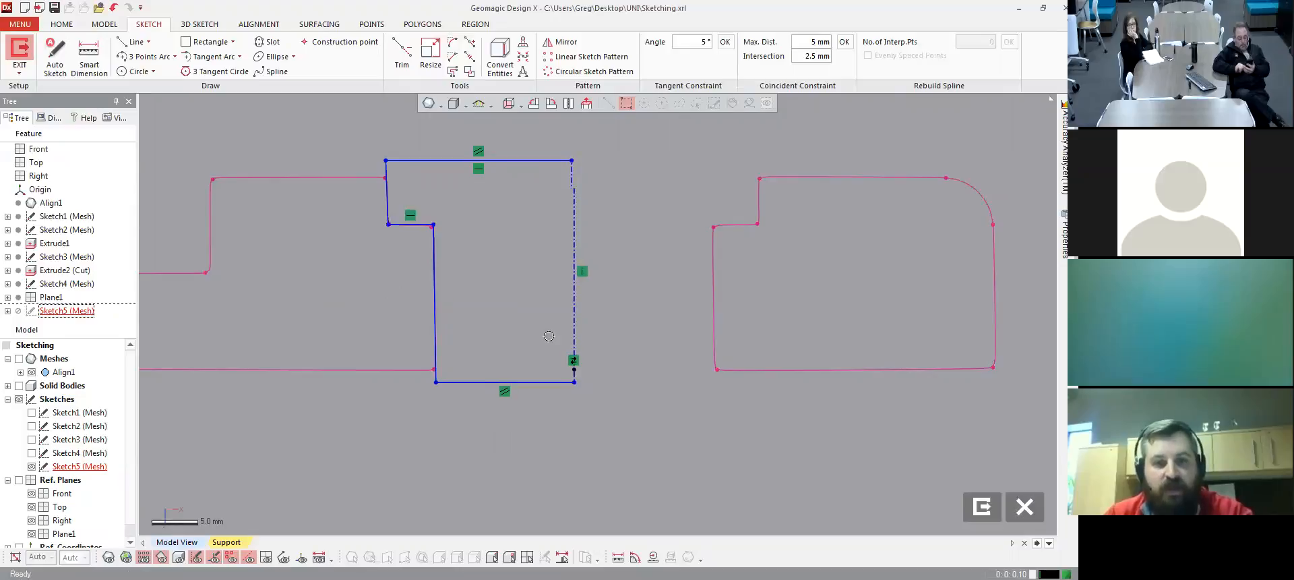
pyautogui.click(980, 510)
pyautogui.moveTo(509, 298)
pyautogui.mouseDown(button='right')
pyautogui.moveTo(590, 356)
pyautogui.moveTo(595, 262)
pyautogui.moveTo(595, 314)
pyautogui.moveTo(612, 298)
pyautogui.mouseUp(button='right')
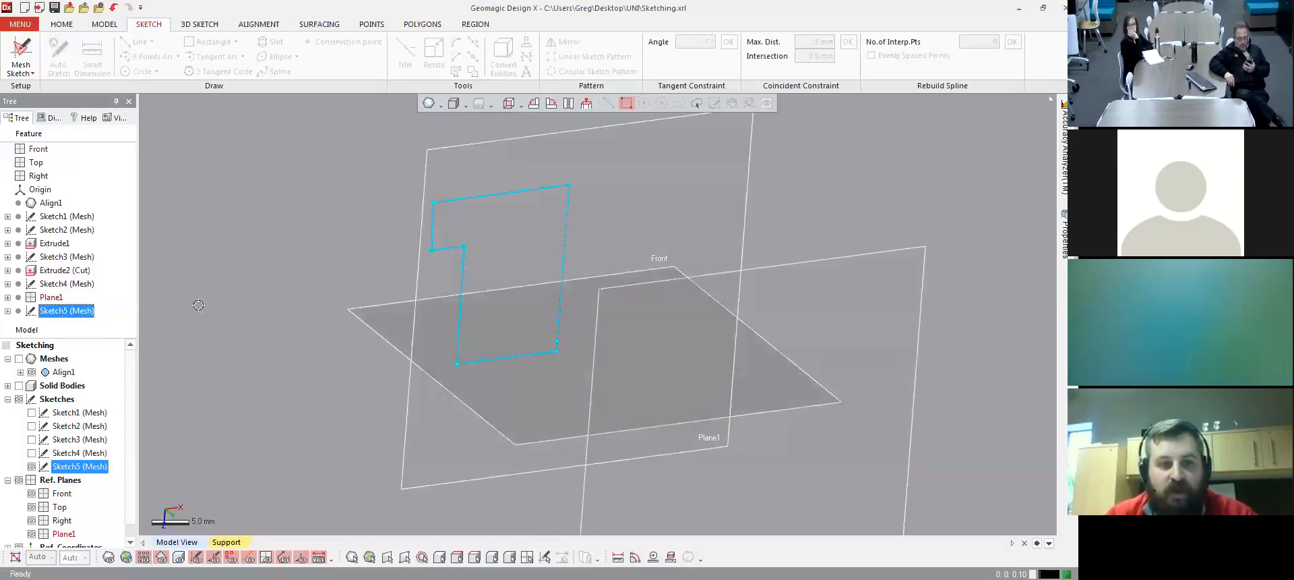
# - Temporarily show Sketch1 and Sketch2 to check the half profile's position against the plate outline, and hide both again
pyautogui.click(31, 426)
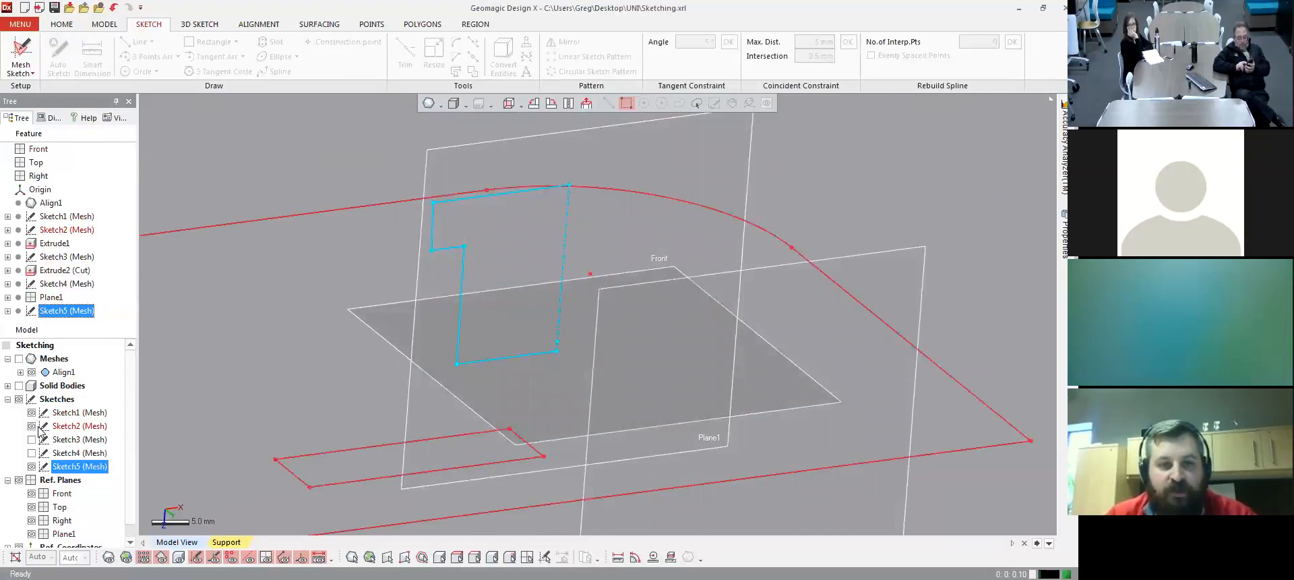
pyautogui.moveTo(593, 304); pyautogui.dragTo(587, 326, button='right')
pyautogui.scroll(-6, 588, 326)
pyautogui.moveTo(661, 310); pyautogui.dragTo(647, 273, button='right')
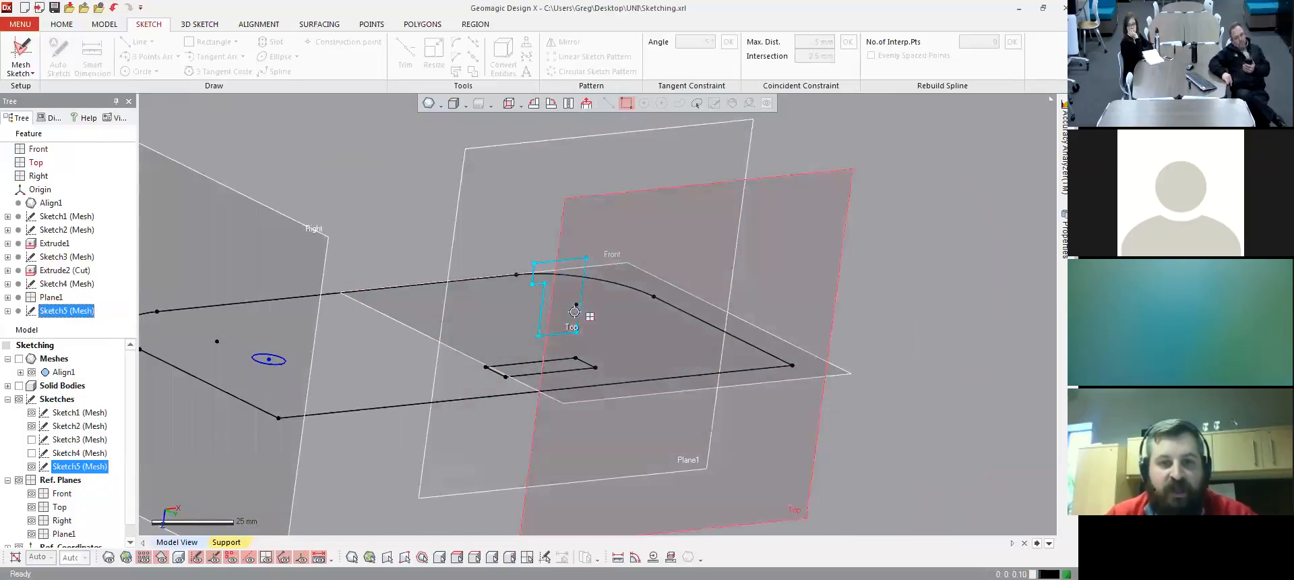
pyautogui.moveTo(598, 272)
pyautogui.mouseDown(button='right')
pyautogui.moveTo(600, 321)
pyautogui.moveTo(681, 220)
pyautogui.moveTo(596, 367)
pyautogui.moveTo(566, 290)
pyautogui.moveTo(604, 280)
pyautogui.moveTo(659, 312)
pyautogui.moveTo(380, 205)
pyautogui.moveTo(410, 186)
pyautogui.mouseUp(button='right')
pyautogui.click(380, 205)
pyautogui.click(33, 426)
pyautogui.click(32, 413)
pyautogui.moveTo(578, 345); pyautogui.dragTo(570, 376, button='right')
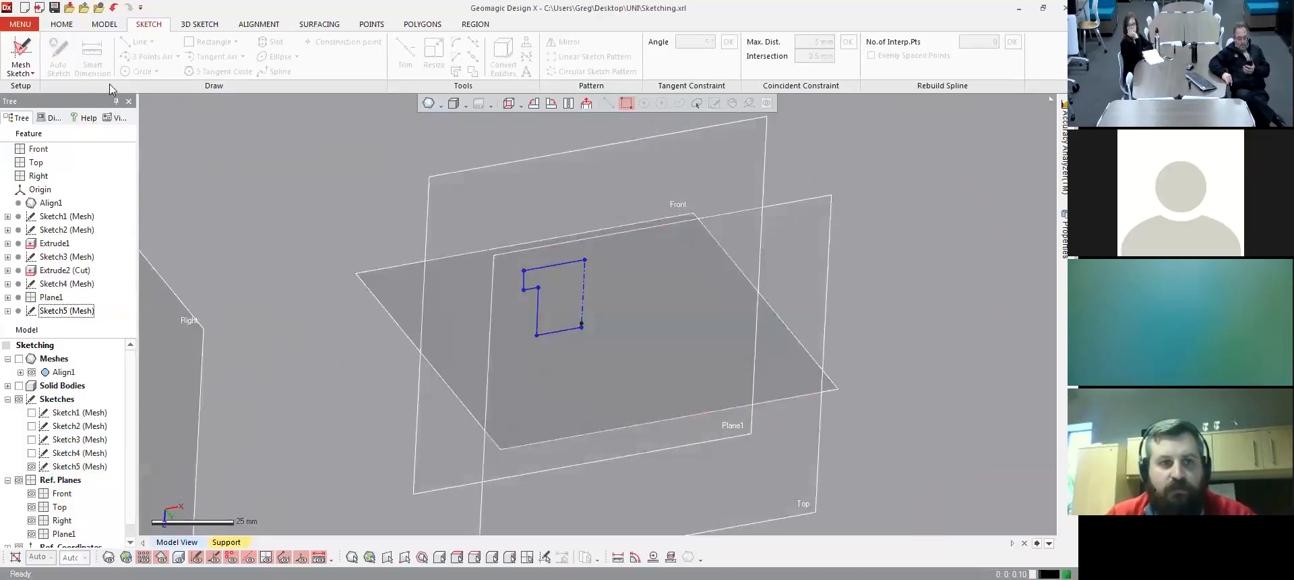
# - Set up a solid Revolve of the stepped half profile in Sketch5 through 360° about its construction axis
pyautogui.click(105, 24)
pyautogui.moveTo(515, 287); pyautogui.dragTo(552, 296, button='right')
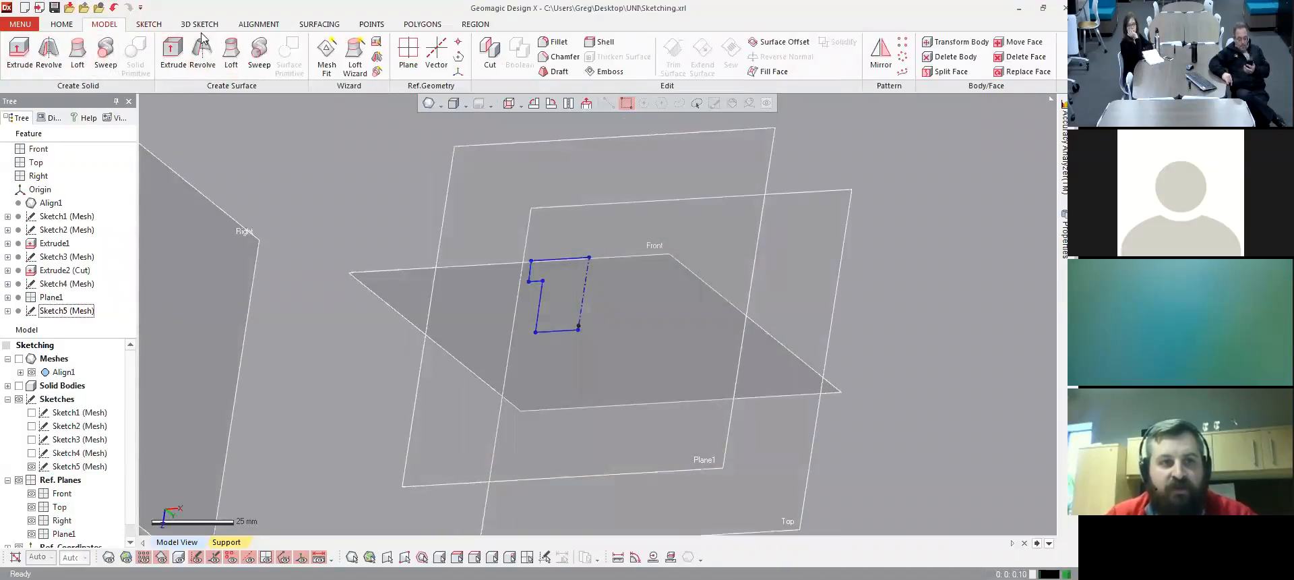
pyautogui.click(49, 51)
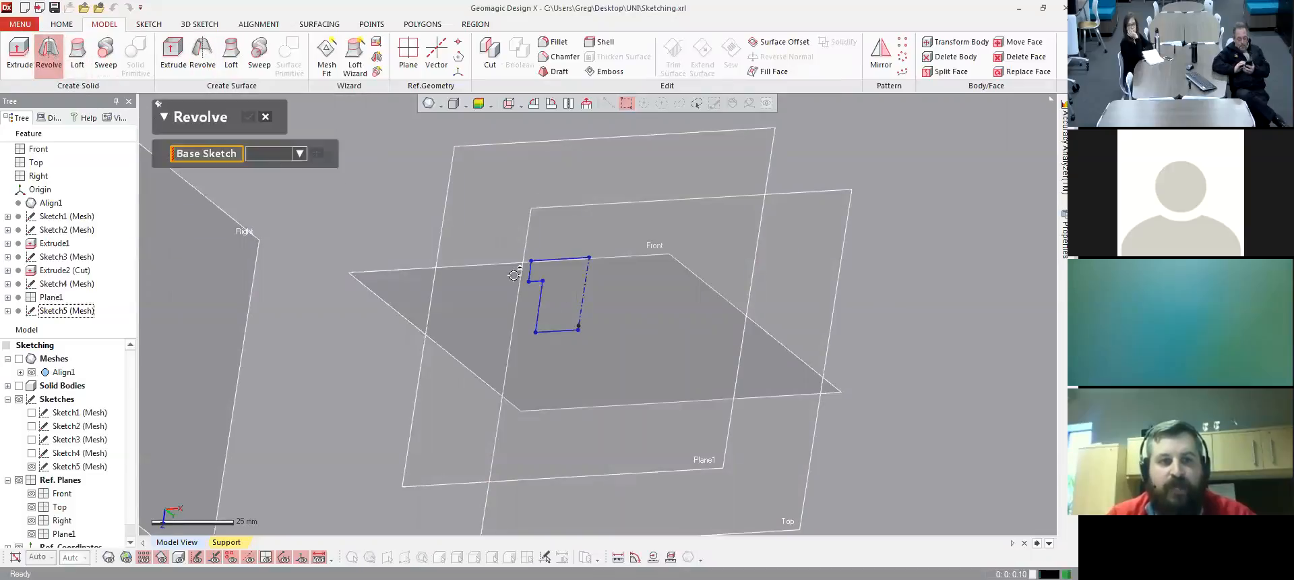
pyautogui.click(78, 311)
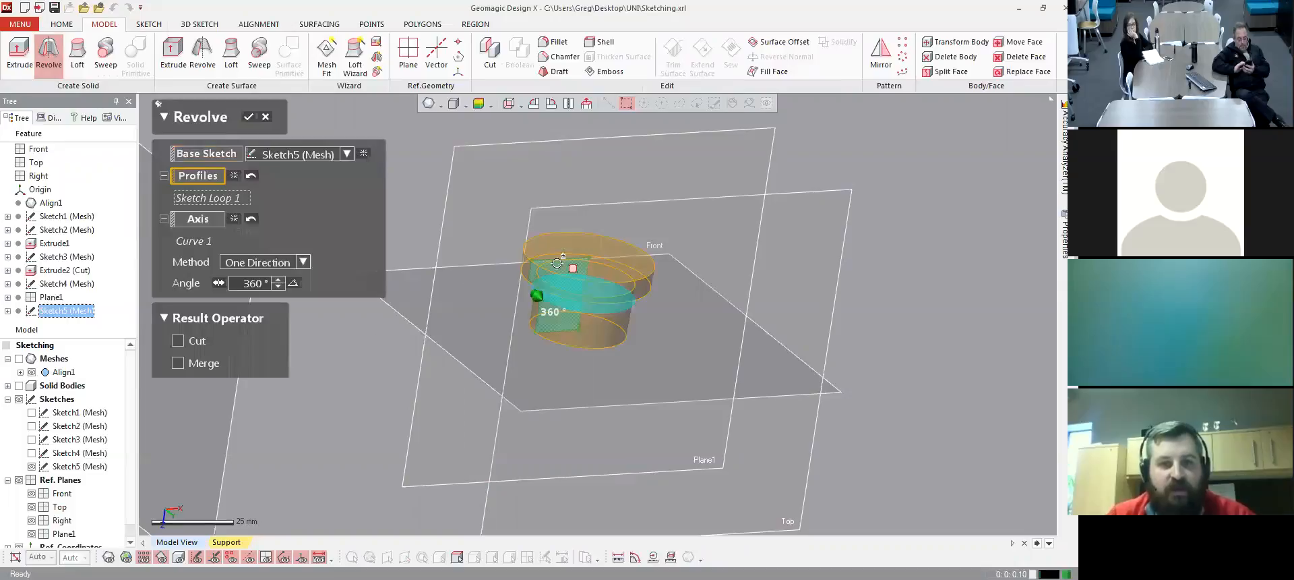
pyautogui.scroll(5, 557, 263)
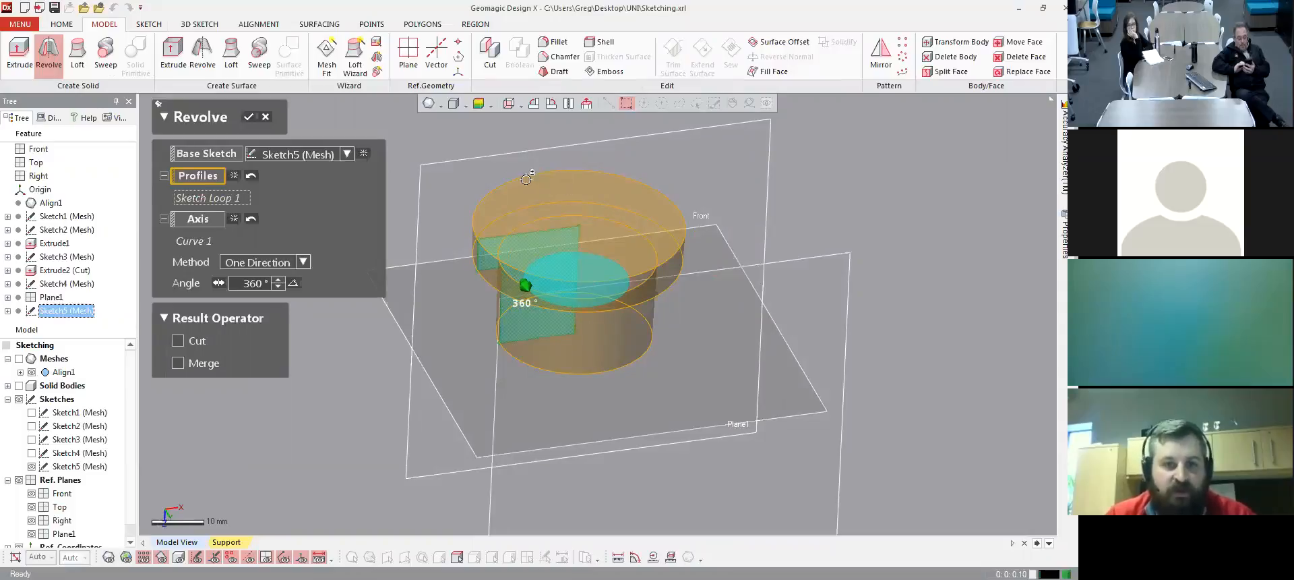
pyautogui.moveTo(559, 196); pyautogui.dragTo(540, 308, button='right')
pyautogui.moveTo(590, 337); pyautogui.dragTo(552, 304, button='right')
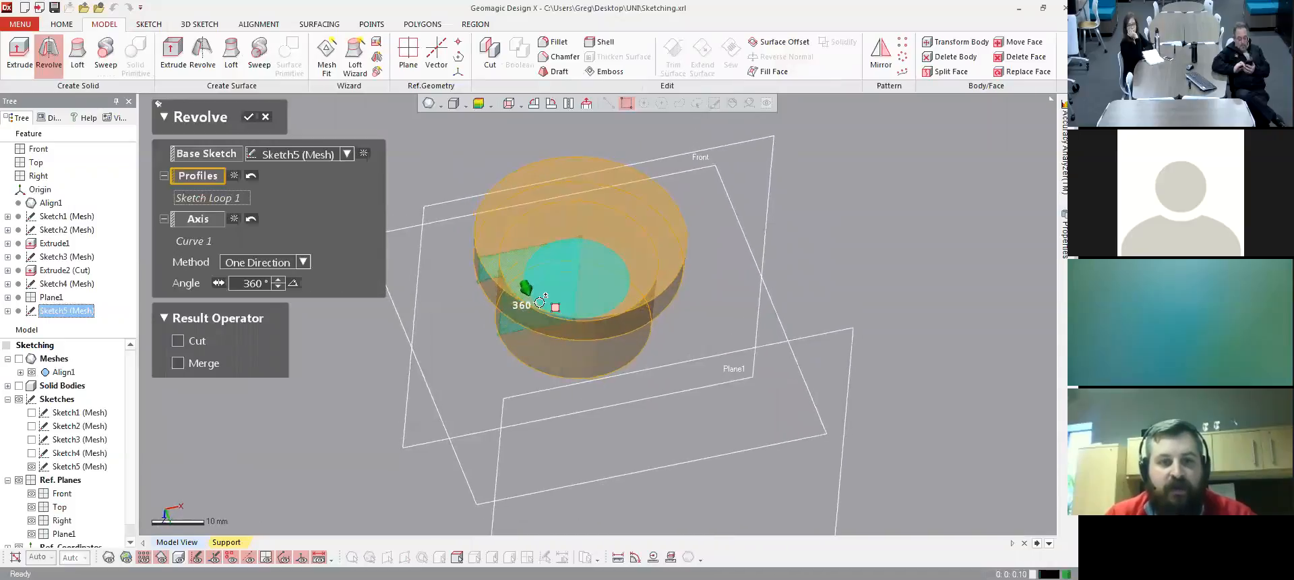
# - Try a partial revolve angle of 263° and restore the full 360°
pyautogui.moveTo(526, 288); pyautogui.dragTo(562, 220)
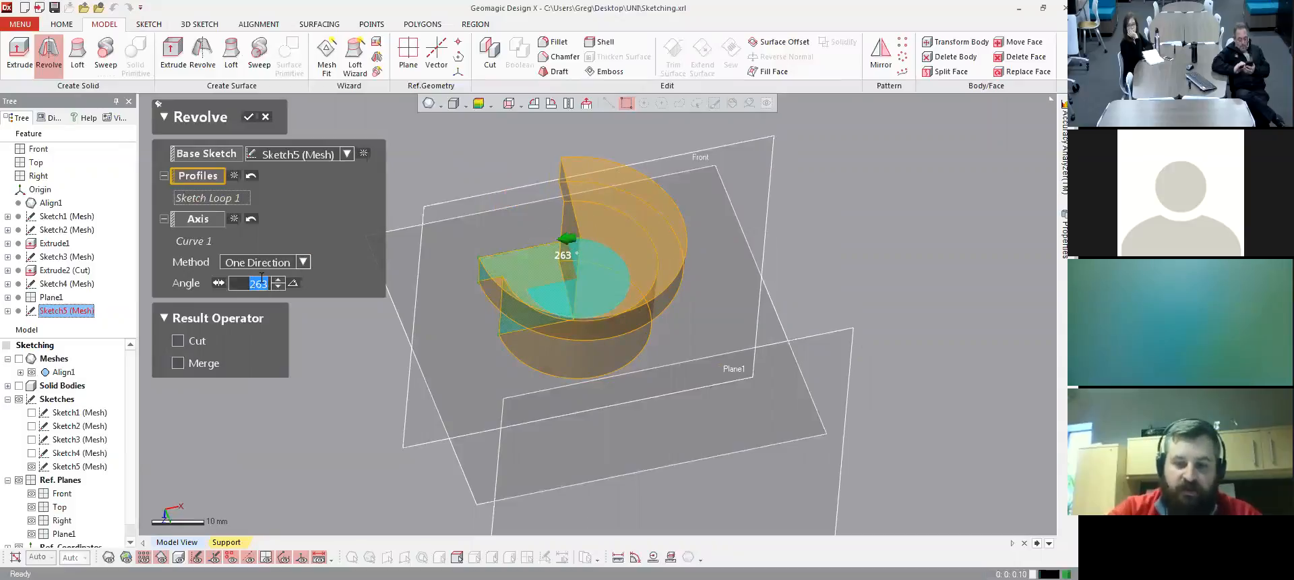
pyautogui.press('Return')
pyautogui.moveTo(582, 283); pyautogui.dragTo(592, 252, button='right')
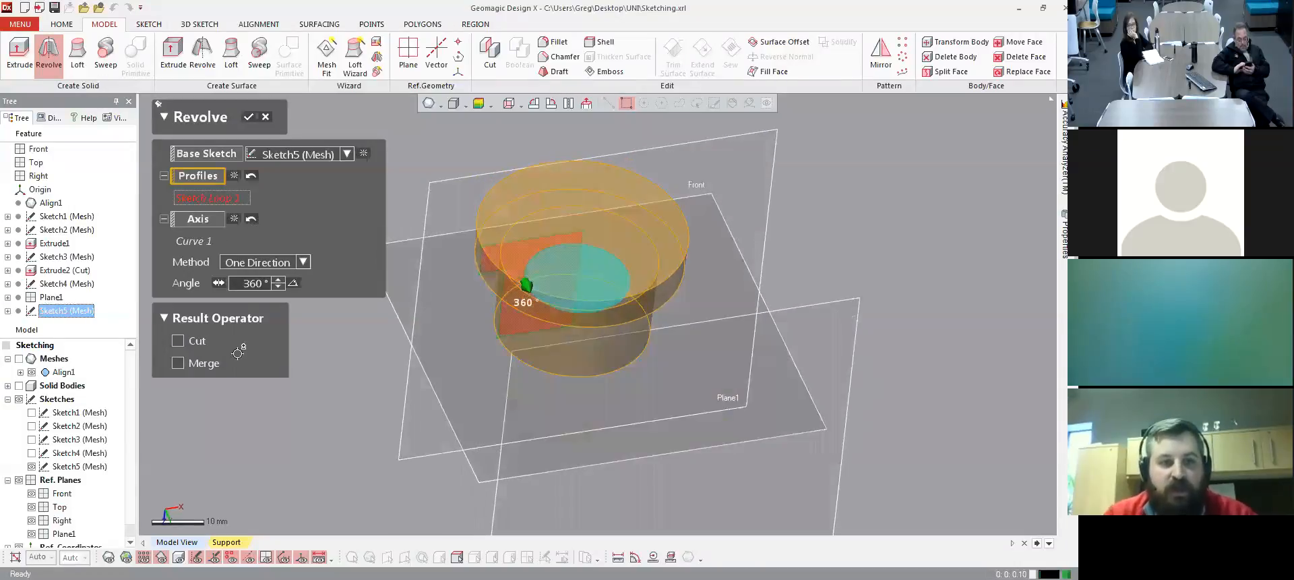
# - Apply the revolve as a cut to form the counterbored hole, and show the solid body
pyautogui.click(179, 341)
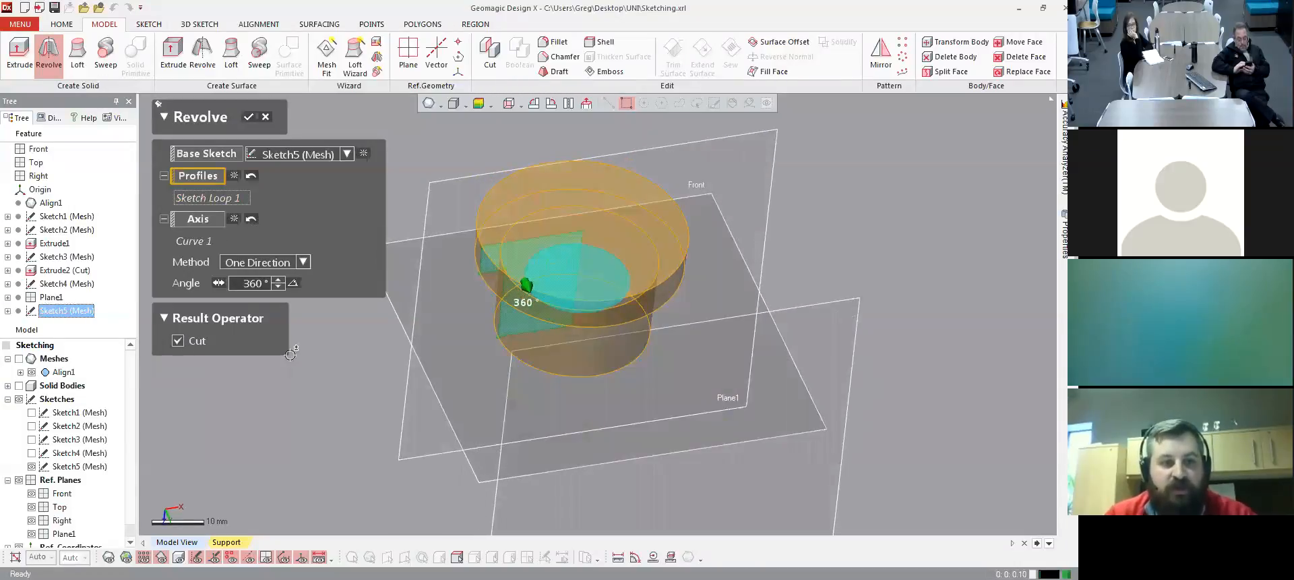
pyautogui.click(248, 118)
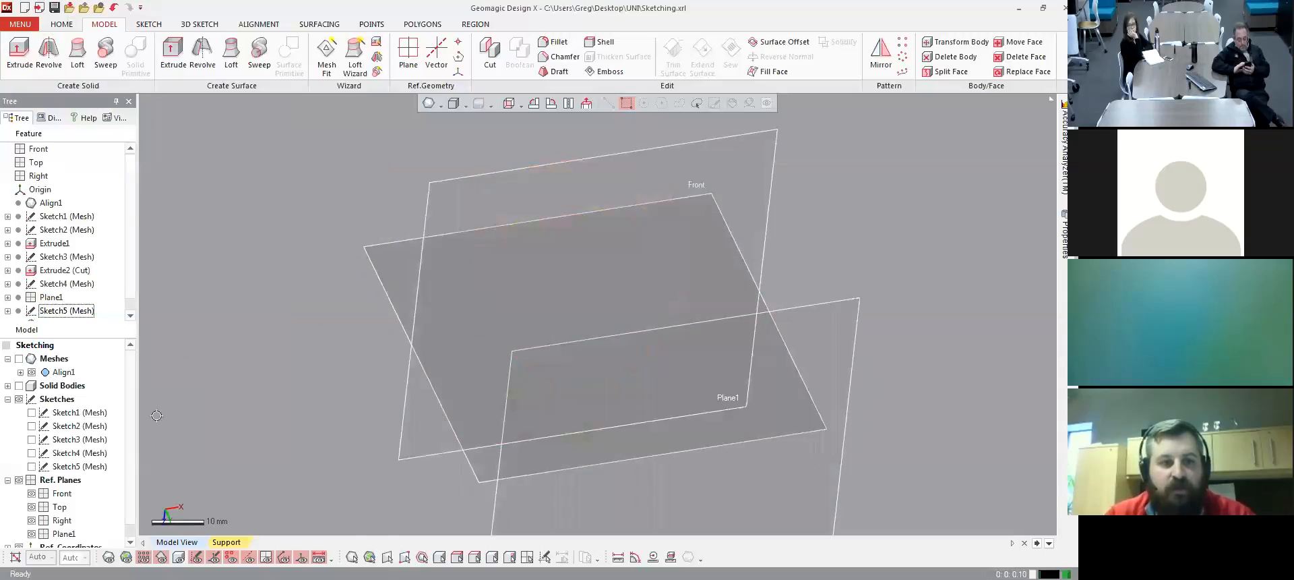
pyautogui.click(19, 386)
pyautogui.scroll(-3, 609, 308)
pyautogui.moveTo(609, 309); pyautogui.dragTo(589, 274, button='right')
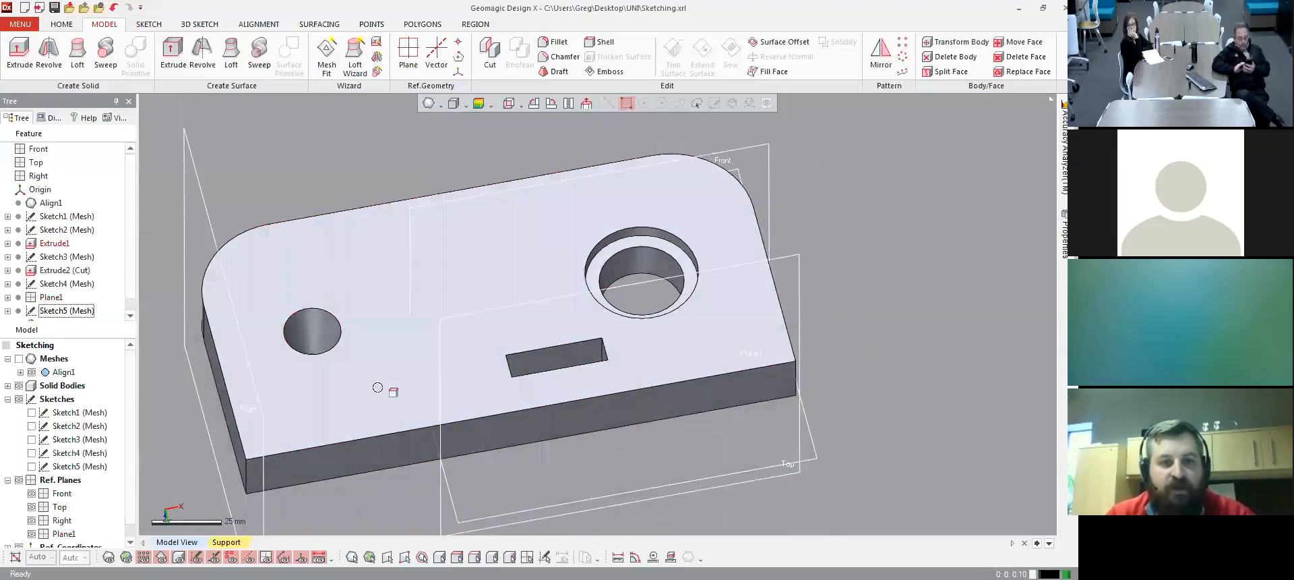
pyautogui.moveTo(378, 387); pyautogui.dragTo(387, 363, button='right')
pyautogui.moveTo(642, 330); pyautogui.dragTo(615, 349, button='right')
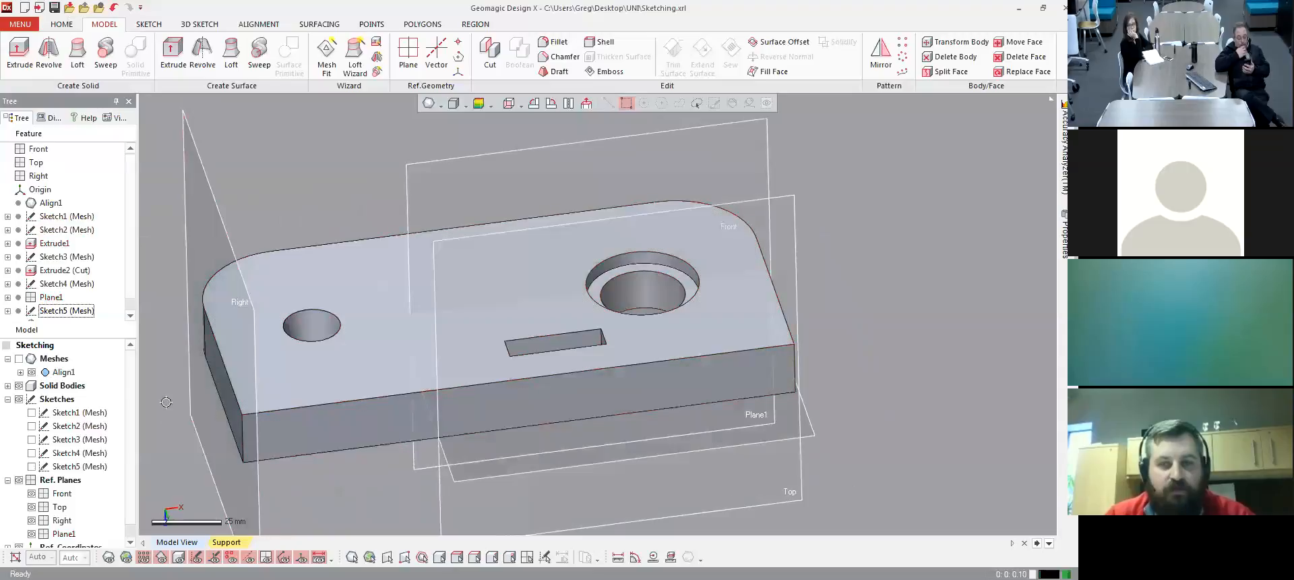
# - Overlay the scan mesh on the solid and examine how the counterbored hole and plate edges match the scan
pyautogui.click(19, 358)
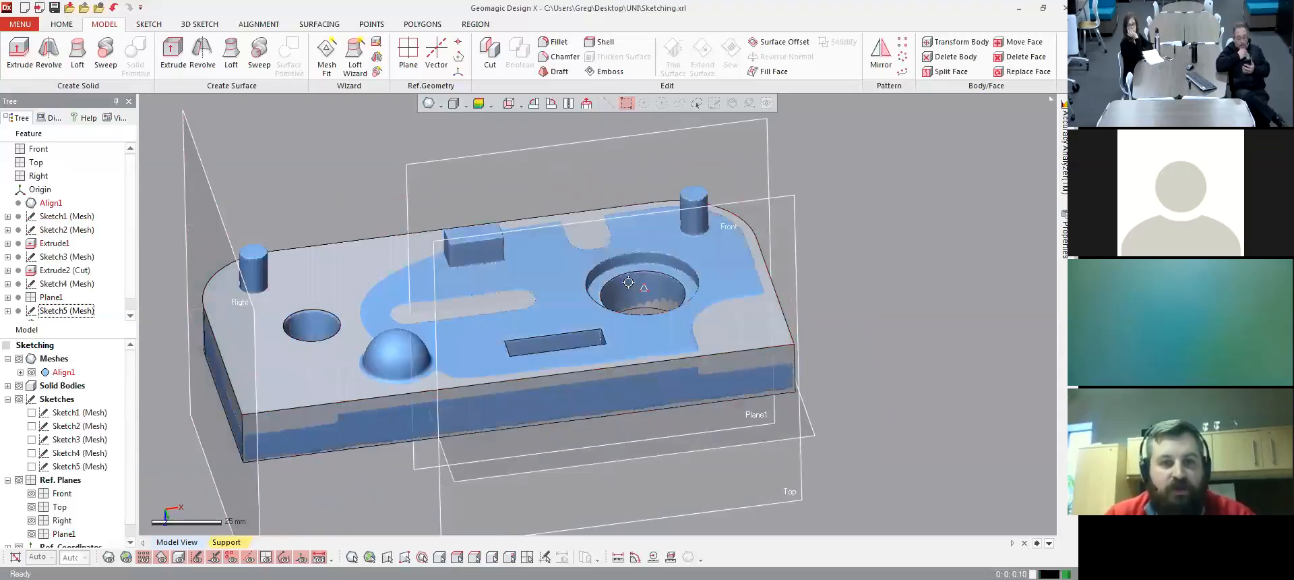
pyautogui.scroll(5, 675, 286)
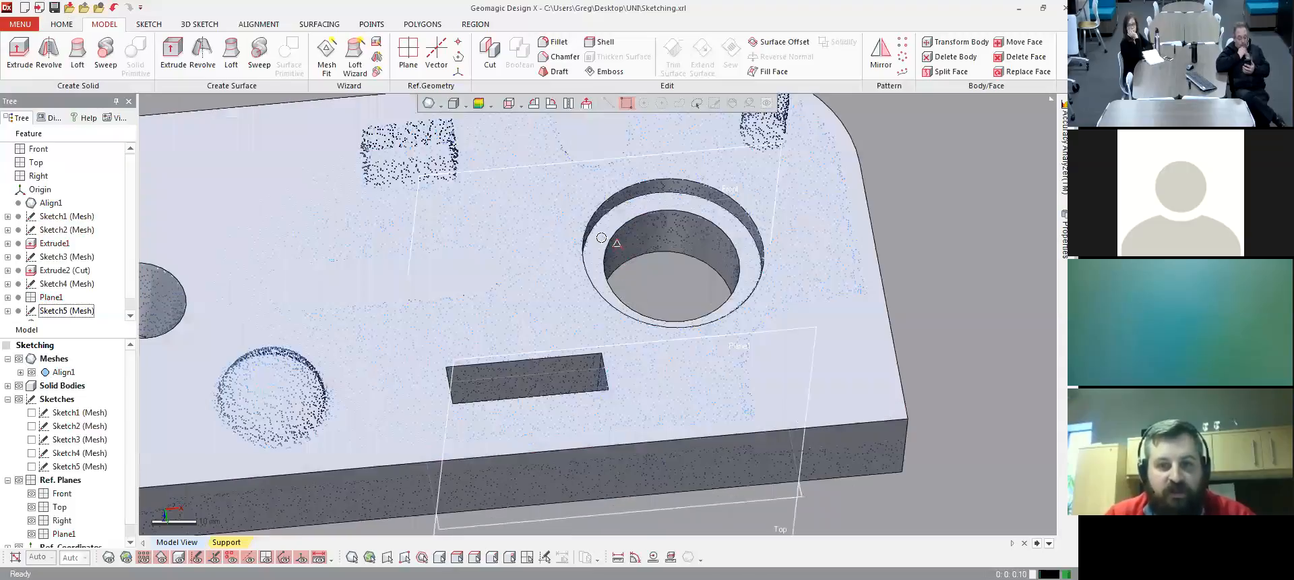
pyautogui.keyDown('ctrl'); pyautogui.moveTo(675, 286); pyautogui.dragTo(627, 370, button='right'); pyautogui.keyUp('ctrl')
pyautogui.moveTo(610, 310)
pyautogui.mouseDown(button='right')
pyautogui.moveTo(673, 288)
pyautogui.moveTo(748, 427)
pyautogui.moveTo(589, 240)
pyautogui.moveTo(677, 312)
pyautogui.moveTo(385, 275)
pyautogui.moveTo(566, 255)
pyautogui.moveTo(461, 295)
pyautogui.mouseUp(button='right')
pyautogui.scroll(-4, 672, 288)
pyautogui.scroll(-3, 635, 326)
pyautogui.moveTo(636, 326)
pyautogui.mouseDown(button='right')
pyautogui.moveTo(665, 374)
pyautogui.moveTo(649, 352)
pyautogui.moveTo(659, 370)
pyautogui.moveTo(658, 294)
pyautogui.moveTo(690, 285)
pyautogui.moveTo(691, 361)
pyautogui.mouseUp(button='right')
pyautogui.scroll(5, 666, 373)
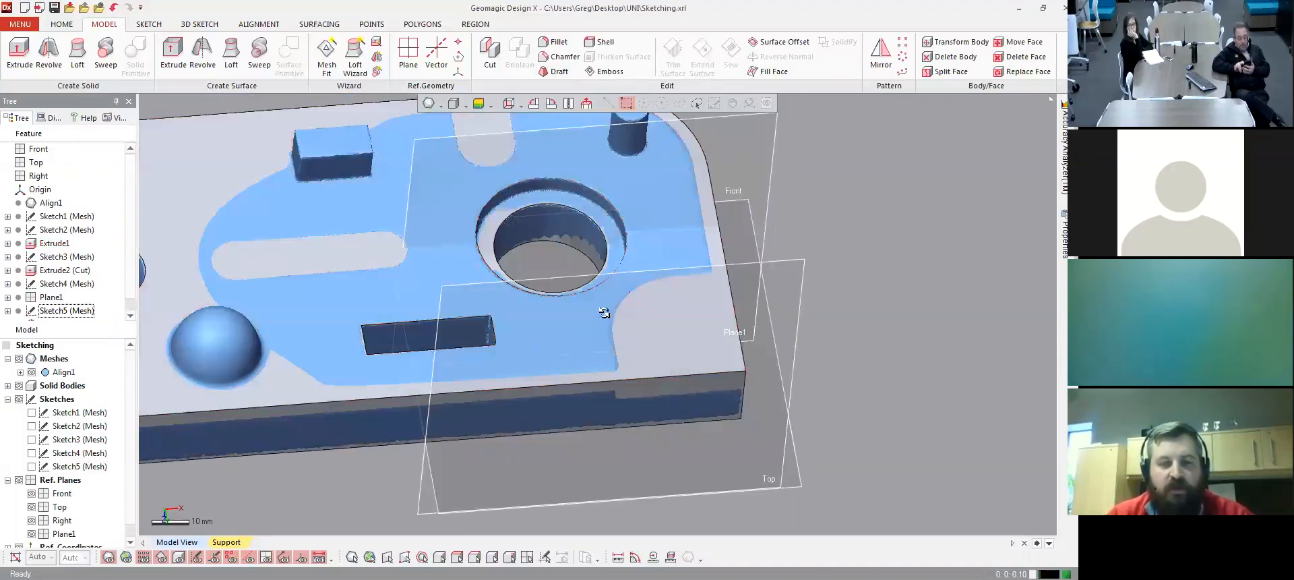
pyautogui.moveTo(518, 325); pyautogui.dragTo(708, 300, button='right')
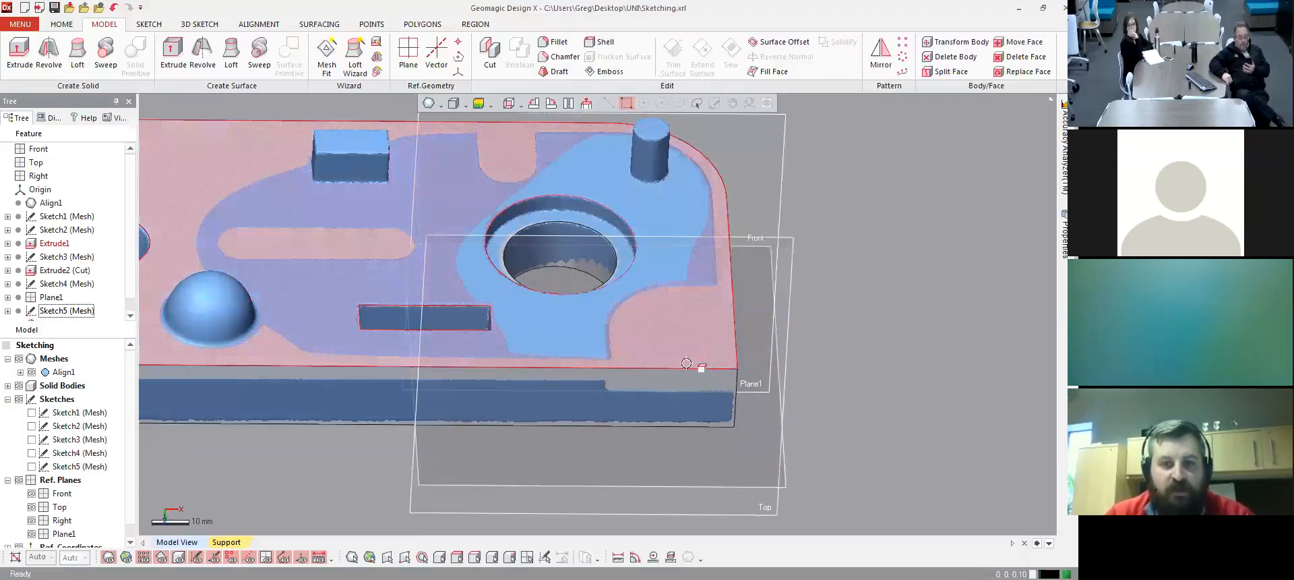
pyautogui.moveTo(743, 312)
pyautogui.mouseDown(button='right')
pyautogui.moveTo(671, 335)
pyautogui.moveTo(701, 318)
pyautogui.moveTo(642, 290)
pyautogui.moveTo(651, 305)
pyautogui.mouseUp(button='right')
pyautogui.scroll(-2, 728, 326)
pyautogui.moveTo(728, 326)
pyautogui.mouseDown(button='right')
pyautogui.moveTo(717, 288)
pyautogui.moveTo(704, 321)
pyautogui.moveTo(719, 388)
pyautogui.mouseUp(button='right')
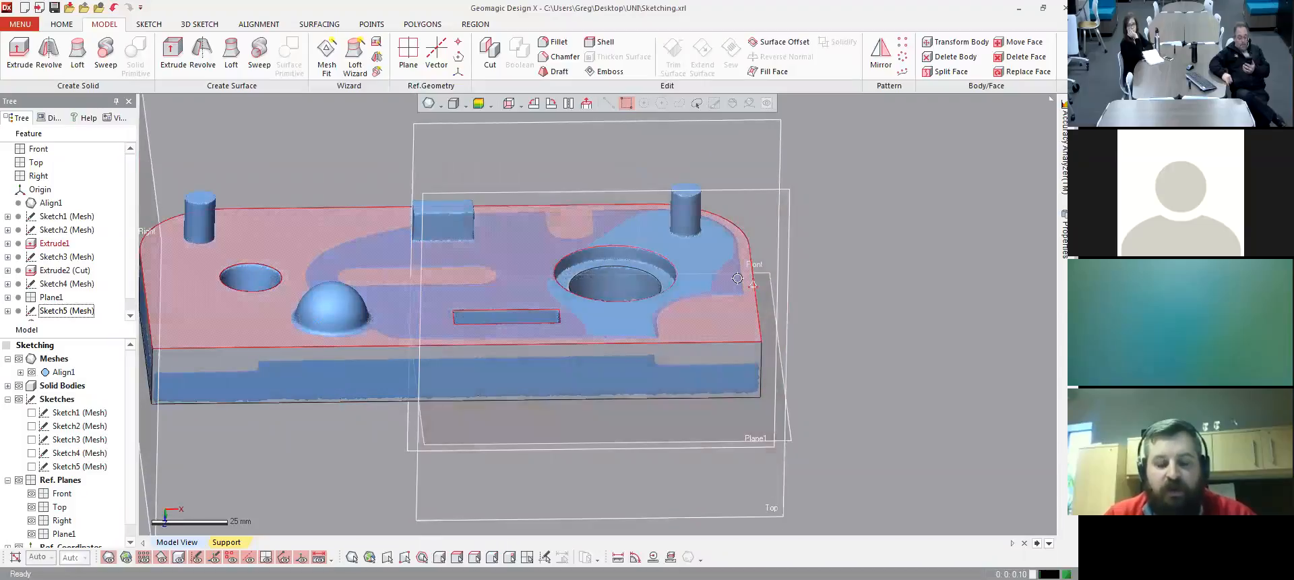
pyautogui.click(676, 312)
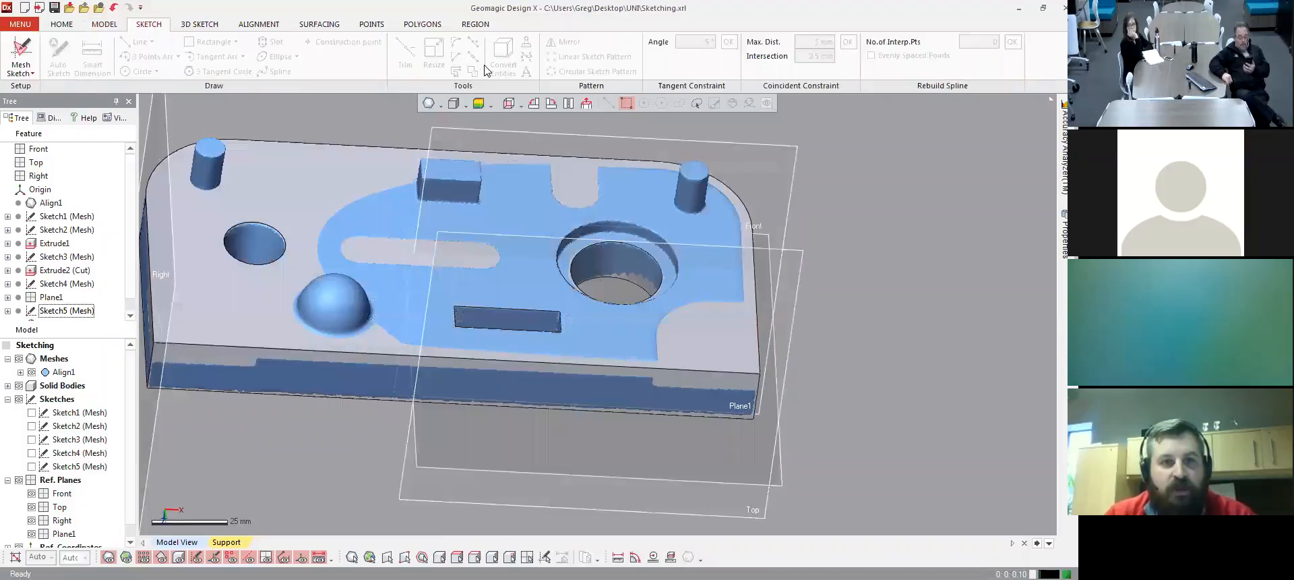
# - Compare the mesh's recessed corner ledges with the solid by toggling the solid body's visibility, leaving it hidden
pyautogui.moveTo(437, 304)
pyautogui.mouseDown(button='right')
pyautogui.moveTo(667, 245)
pyautogui.moveTo(685, 304)
pyautogui.moveTo(633, 305)
pyautogui.moveTo(707, 307)
pyautogui.moveTo(696, 317)
pyautogui.moveTo(813, 306)
pyautogui.mouseUp(button='right')
pyautogui.click(28, 387)
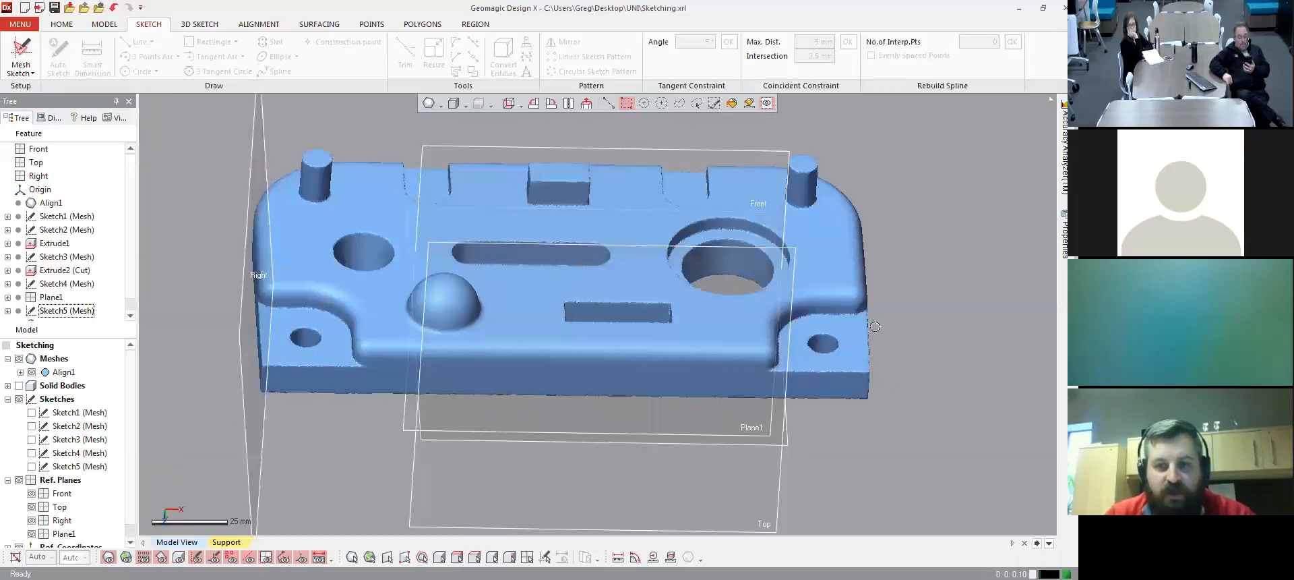
pyautogui.moveTo(785, 311); pyautogui.dragTo(775, 317, button='right')
pyautogui.click(22, 387)
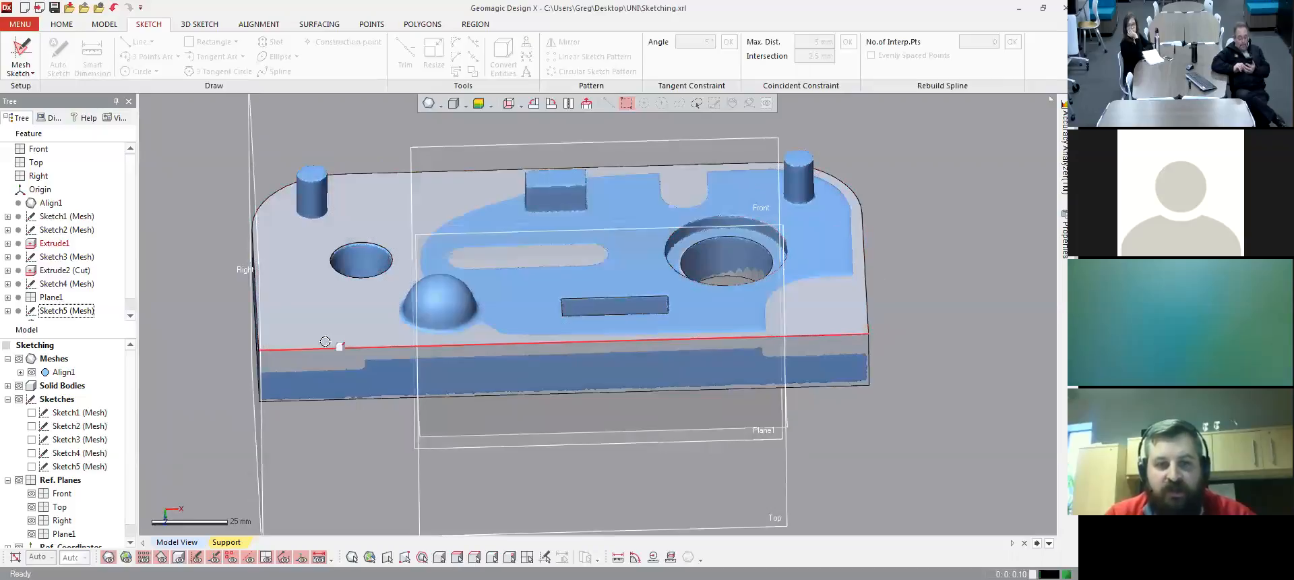
pyautogui.moveTo(309, 300)
pyautogui.mouseDown(button='right')
pyautogui.moveTo(482, 327)
pyautogui.moveTo(502, 259)
pyautogui.mouseUp(button='right')
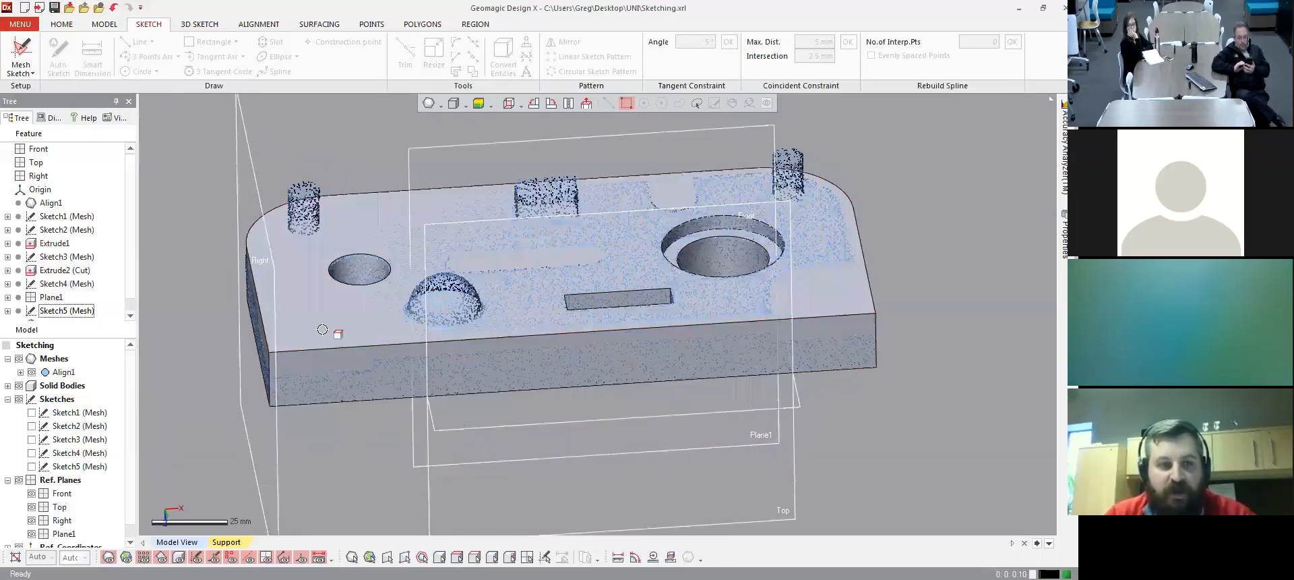
pyautogui.moveTo(322, 329); pyautogui.dragTo(320, 317, button='right')
pyautogui.click(19, 386)
pyautogui.moveTo(600, 326)
pyautogui.mouseDown(button='right')
pyautogui.moveTo(698, 263)
pyautogui.moveTo(677, 317)
pyautogui.moveTo(661, 296)
pyautogui.moveTo(674, 270)
pyautogui.moveTo(640, 277)
pyautogui.moveTo(635, 337)
pyautogui.moveTo(309, 276)
pyautogui.mouseUp(button='right')
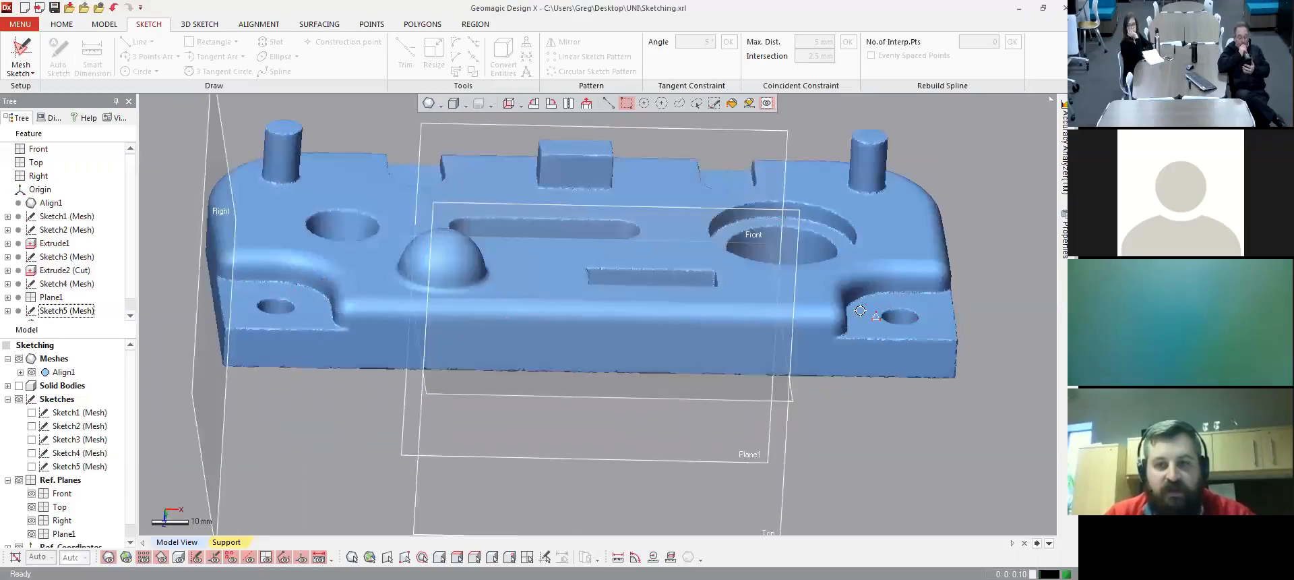
# - Set up a new reference plane from the Front plane using the Offset method
pyautogui.moveTo(806, 317); pyautogui.dragTo(865, 219, button='right')
pyautogui.moveTo(643, 312); pyautogui.dragTo(664, 259, button='right')
pyautogui.scroll(2, 805, 280)
pyautogui.moveTo(543, 313)
pyautogui.mouseDown(button='right')
pyautogui.moveTo(531, 326)
pyautogui.moveTo(611, 262)
pyautogui.mouseUp(button='right')
pyautogui.moveTo(560, 297); pyautogui.dragTo(571, 320, button='right')
pyautogui.click(728, 352)
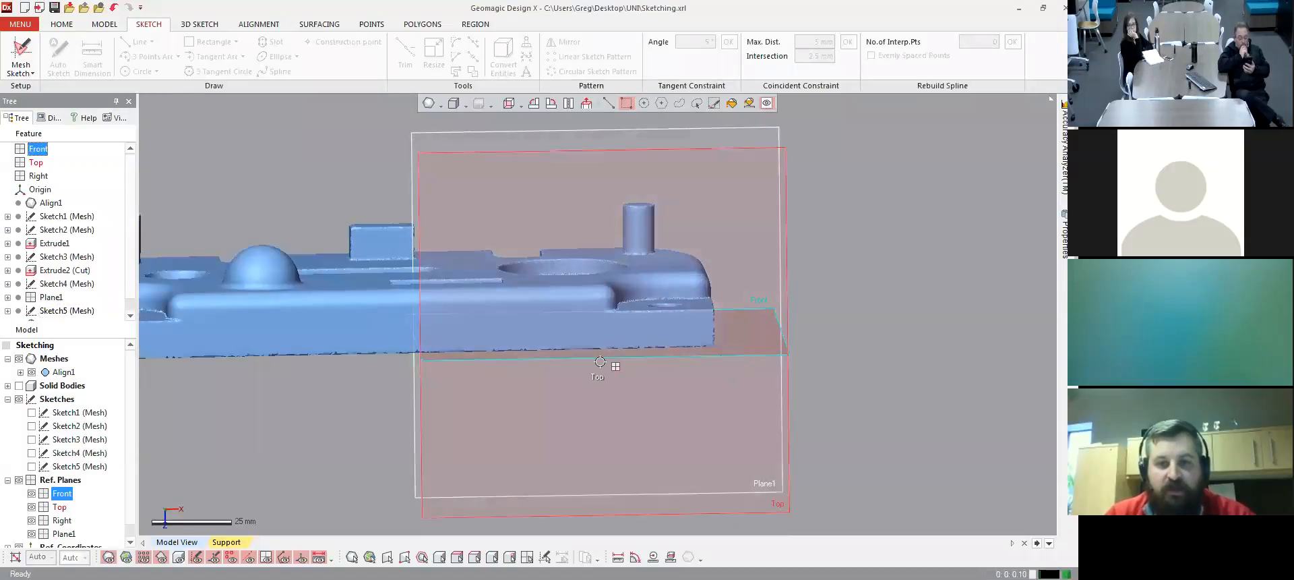
pyautogui.click(118, 25)
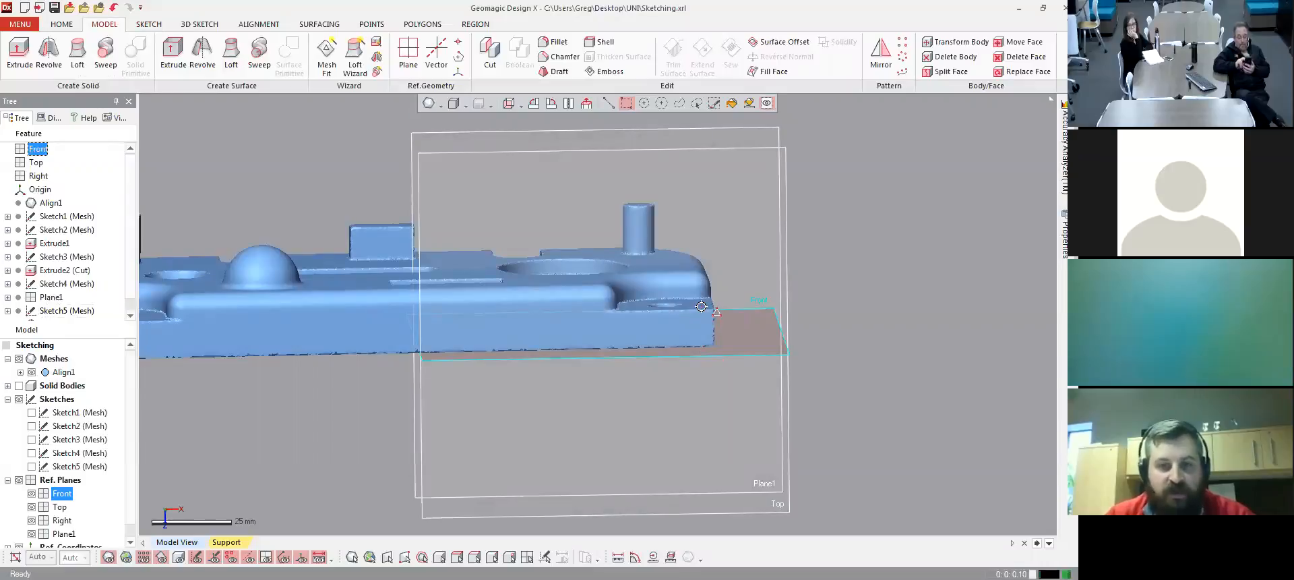
pyautogui.click(409, 54)
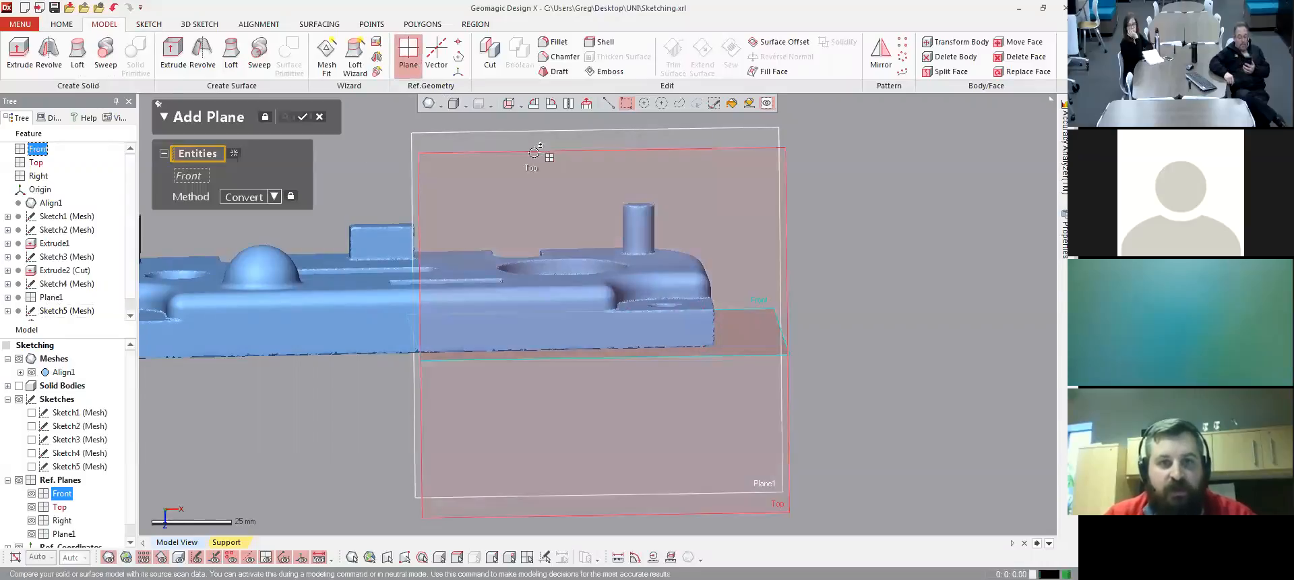
pyautogui.moveTo(638, 308); pyautogui.dragTo(639, 294, button='right')
pyautogui.click(274, 196)
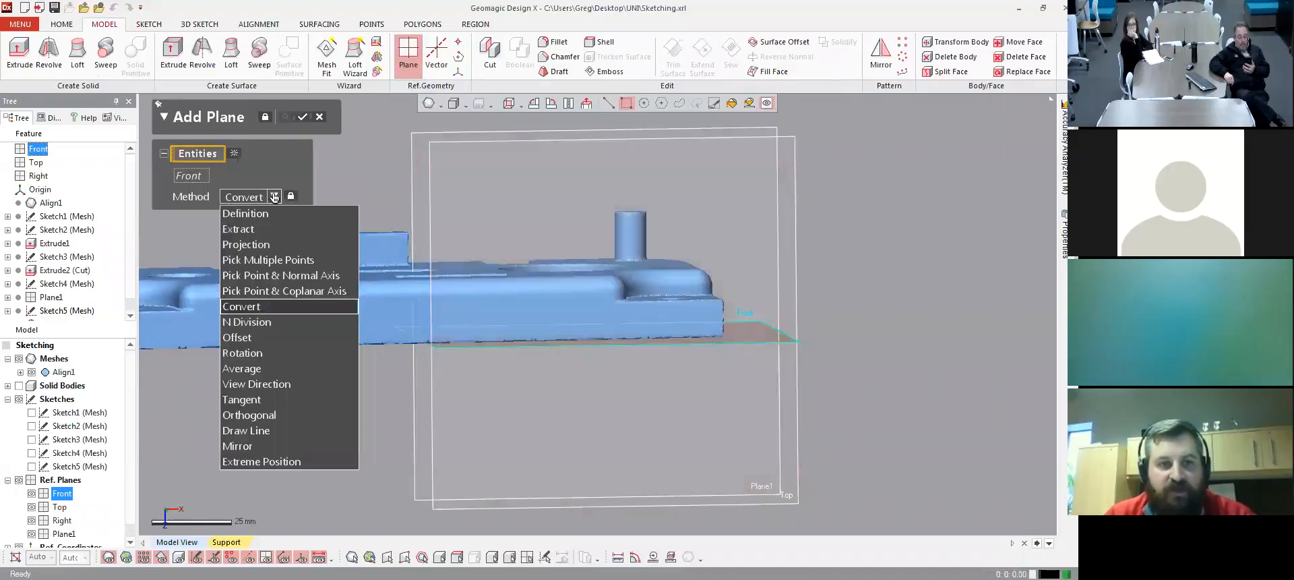
pyautogui.click(243, 337)
pyautogui.moveTo(582, 338); pyautogui.dragTo(585, 331, button='right')
pyautogui.scroll(5, 587, 334)
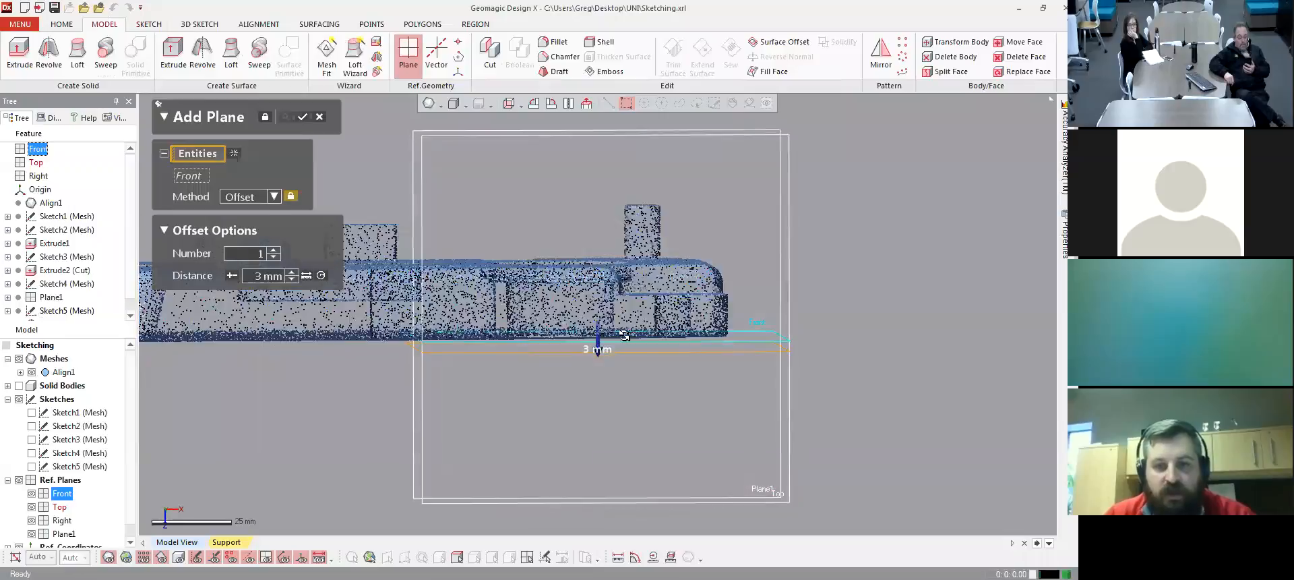
# - Set the new plane's offset to -13 mm so it reaches just above the recessed corner ledge, and create it
pyautogui.moveTo(599, 366); pyautogui.dragTo(598, 300)
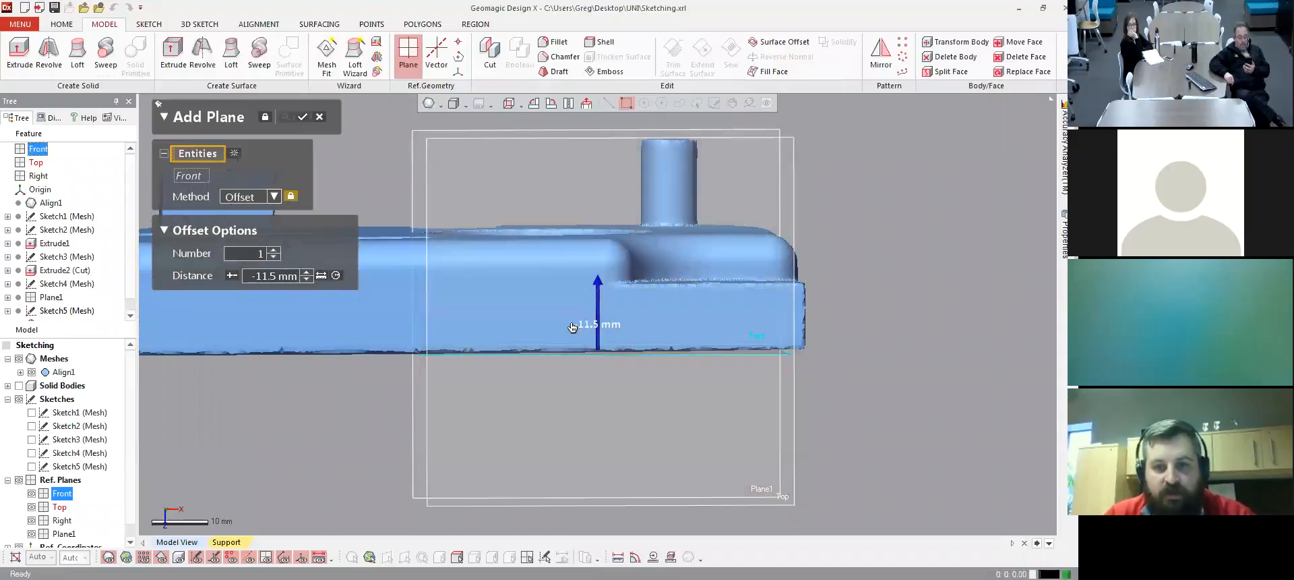
pyautogui.moveTo(569, 320); pyautogui.dragTo(570, 278, button='right')
pyautogui.moveTo(597, 277); pyautogui.dragTo(597, 270)
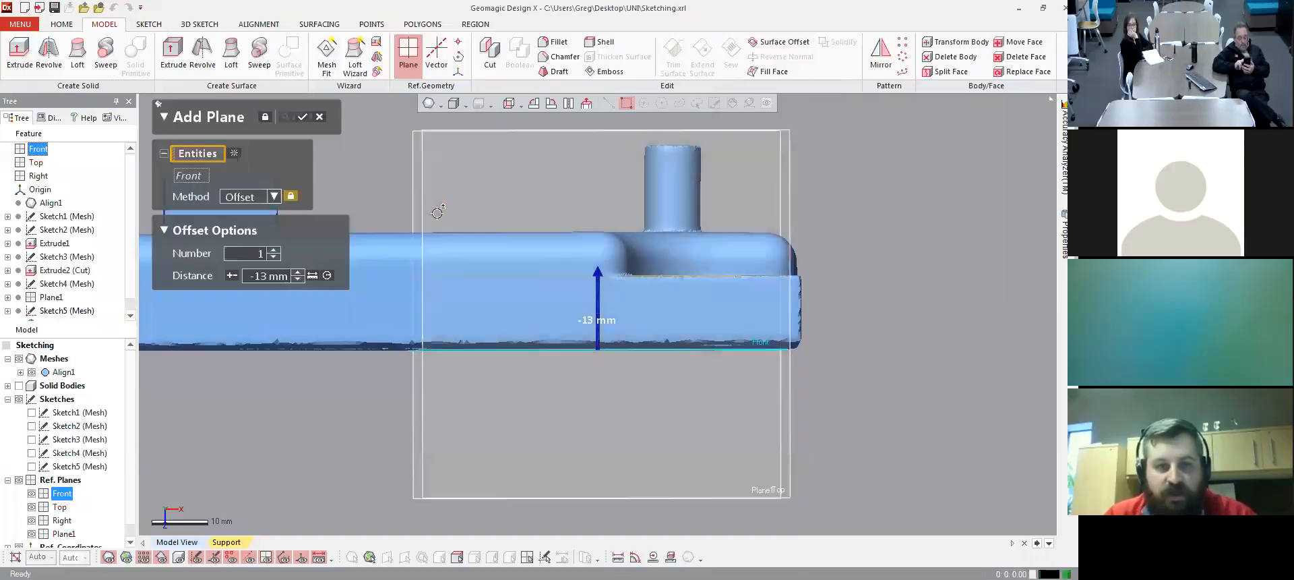
pyautogui.moveTo(672, 286); pyautogui.dragTo(701, 317, button='right')
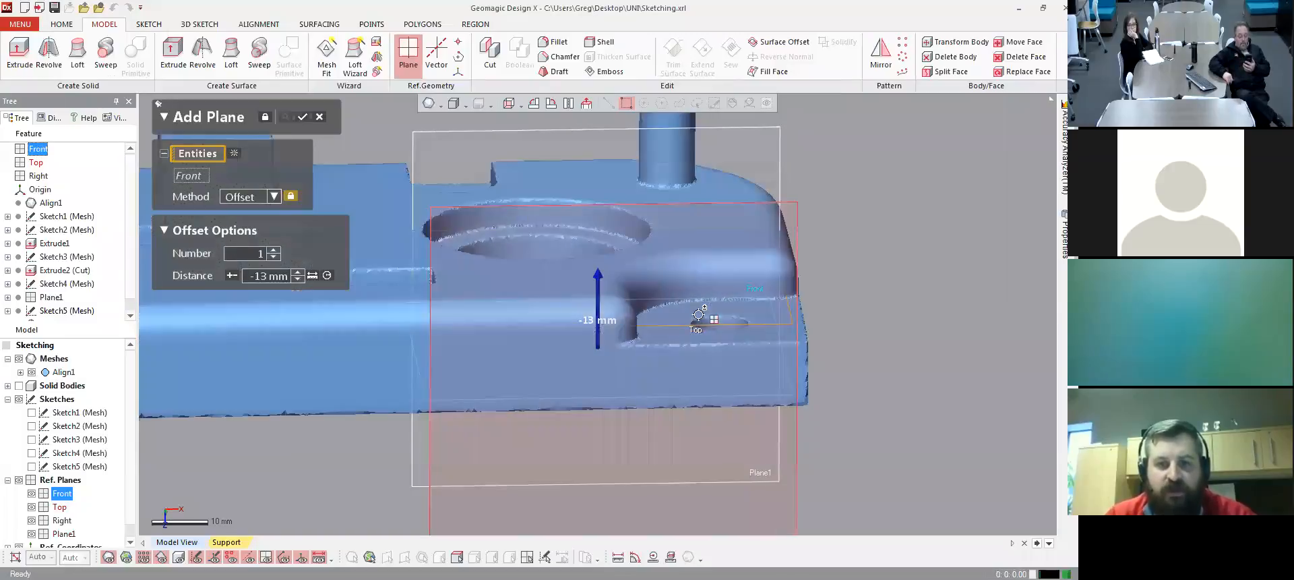
pyautogui.click(303, 118)
# - Create a planar mesh sketch on the new offset plane, with the section polyline offset 1 mm from the base plane
pyautogui.moveTo(557, 263)
pyautogui.mouseDown(button='right')
pyautogui.moveTo(737, 260)
pyautogui.moveTo(620, 265)
pyautogui.moveTo(664, 367)
pyautogui.moveTo(627, 378)
pyautogui.mouseUp(button='right')
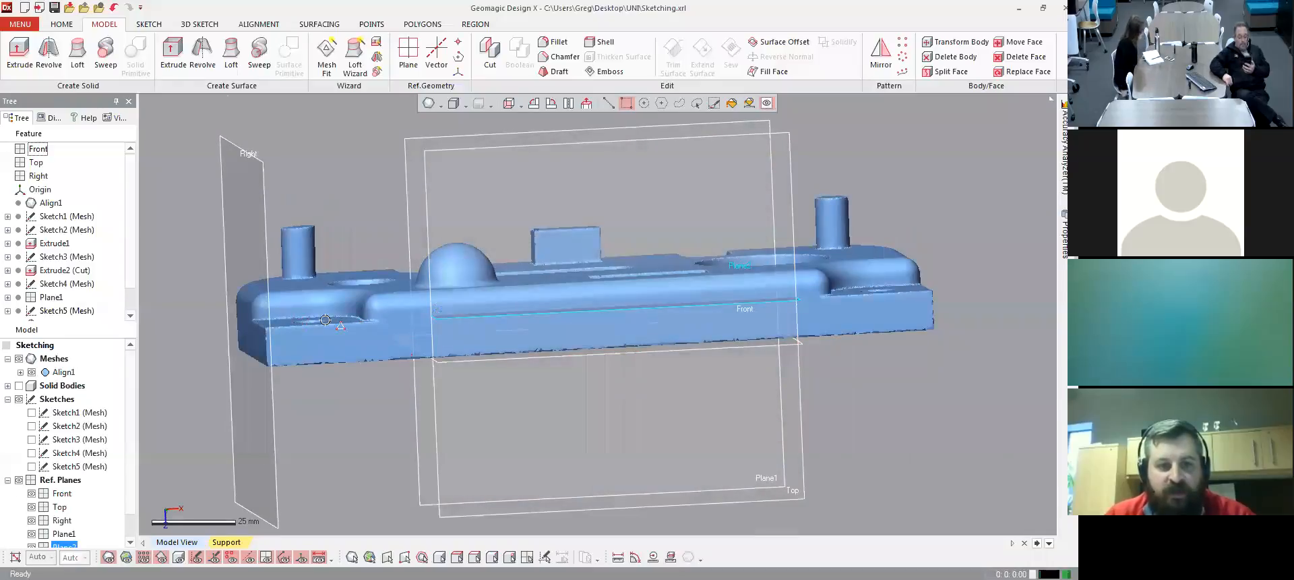
pyautogui.moveTo(348, 194); pyautogui.dragTo(315, 331, button='right')
pyautogui.moveTo(539, 408); pyautogui.dragTo(620, 423, button='right')
pyautogui.moveTo(139, 22); pyautogui.dragTo(208, 113, button='right')
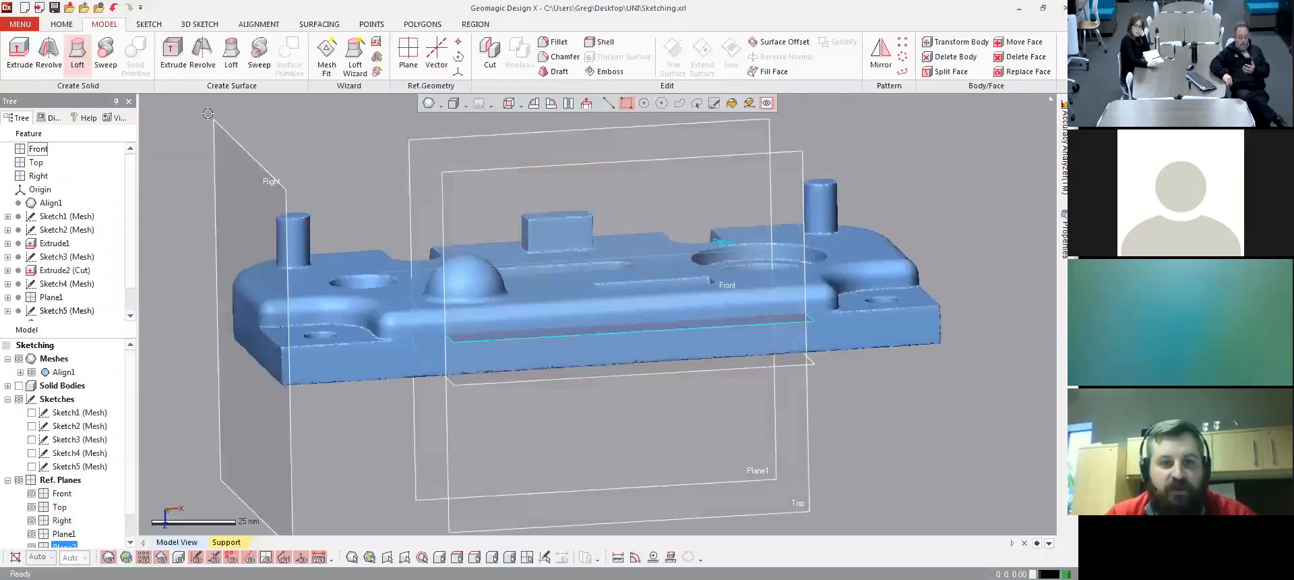
pyautogui.click(149, 24)
pyautogui.moveTo(605, 256)
pyautogui.mouseDown(button='right')
pyautogui.moveTo(614, 286)
pyautogui.moveTo(552, 326)
pyautogui.moveTo(616, 286)
pyautogui.moveTo(474, 328)
pyautogui.moveTo(559, 195)
pyautogui.moveTo(681, 232)
pyautogui.mouseUp(button='right')
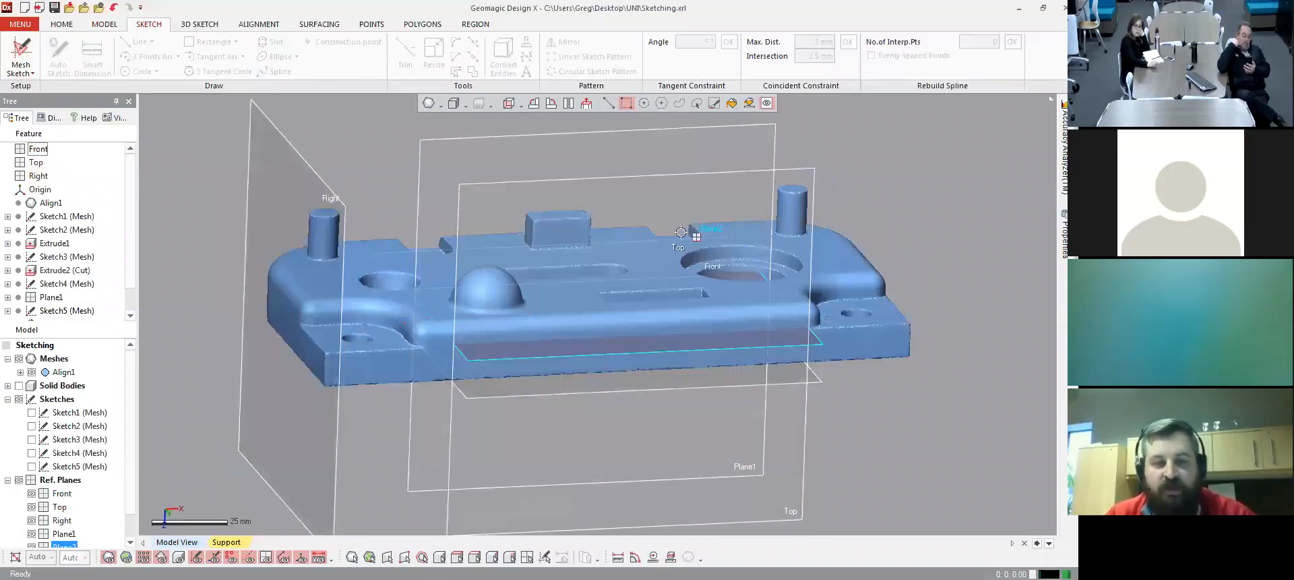
pyautogui.click(21, 53)
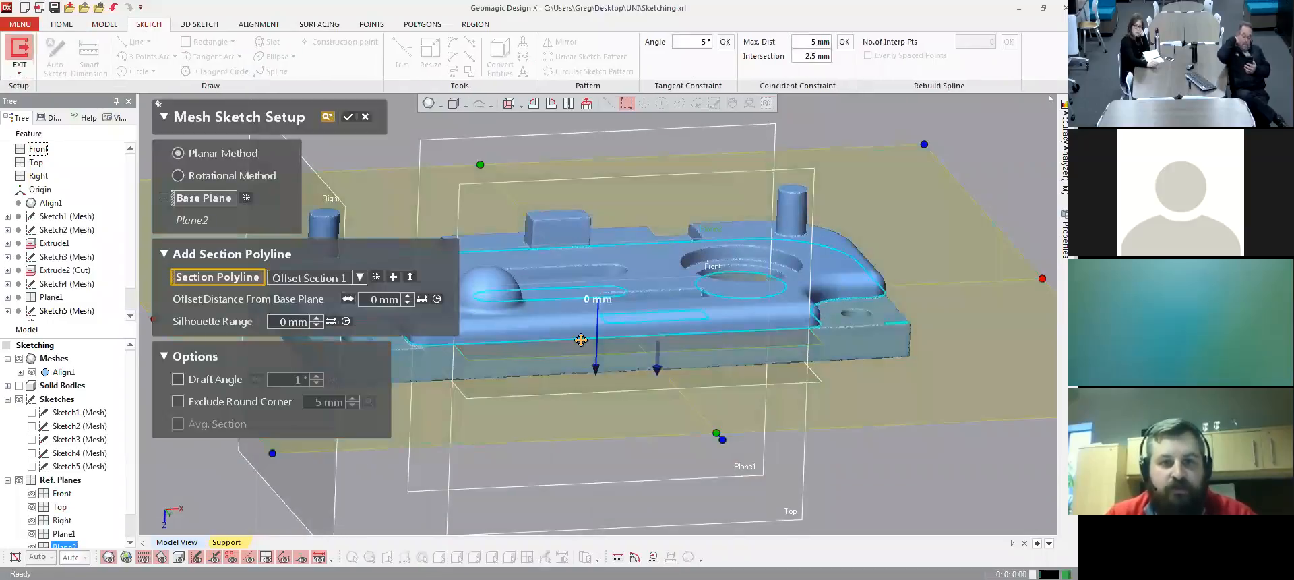
pyautogui.moveTo(596, 365); pyautogui.dragTo(595, 369)
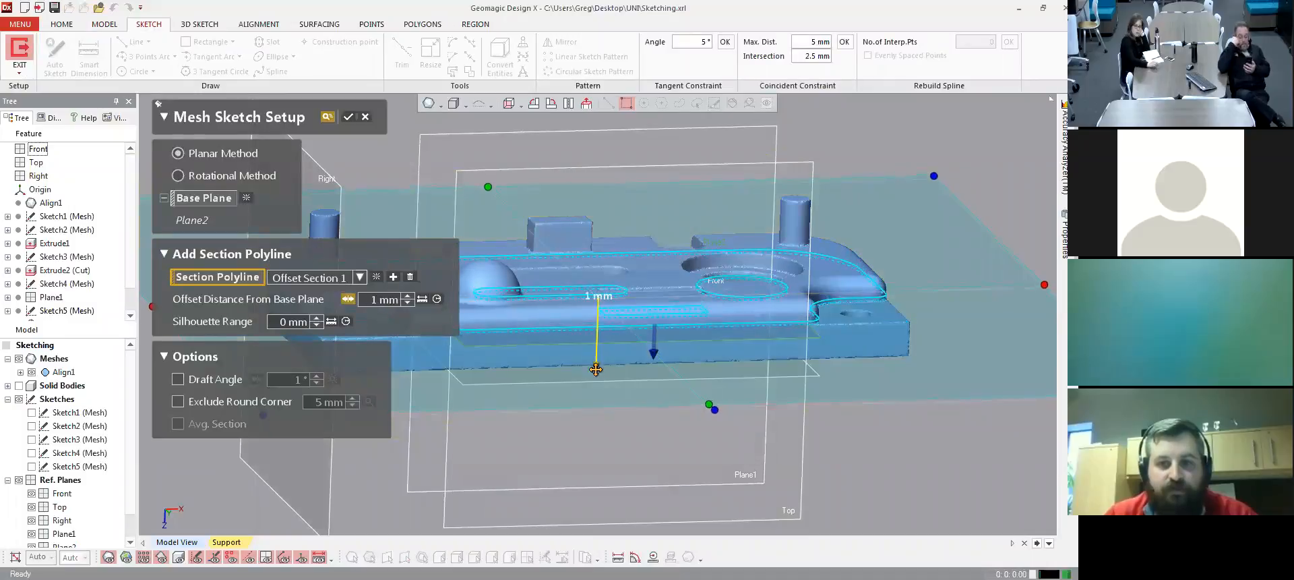
pyautogui.click(350, 117)
pyautogui.moveTo(881, 314); pyautogui.dragTo(823, 374, button='right')
pyautogui.click(350, 119)
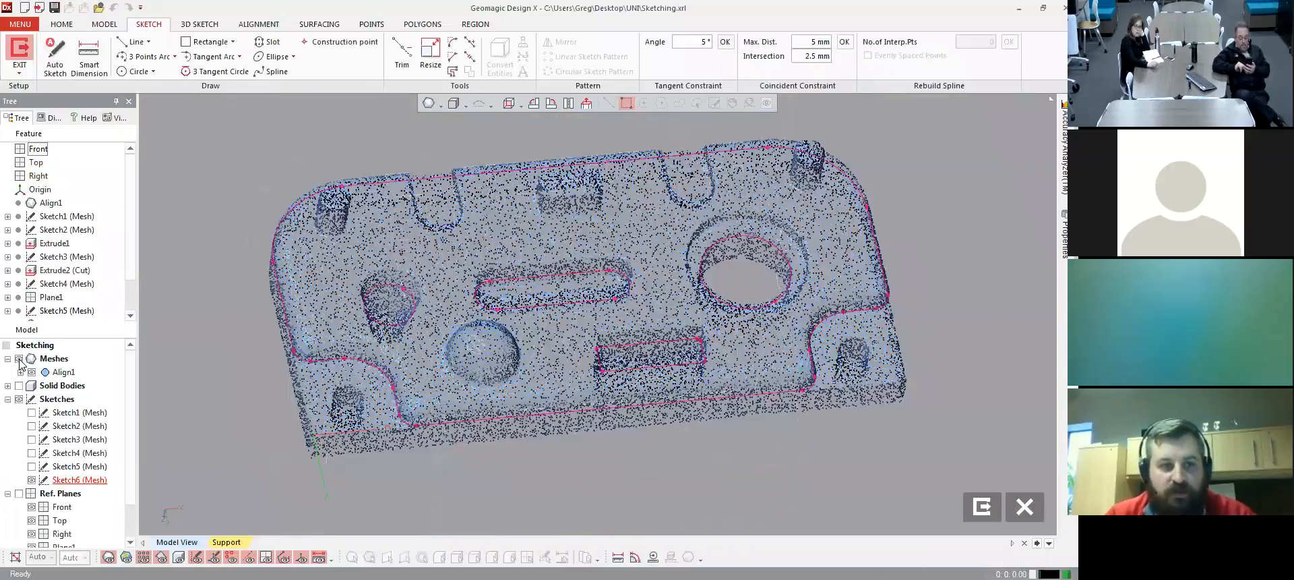
# - Show the solid body and convert its long straight edge and both adjoining side edges into sketch entities
pyautogui.scroll(1, 454, 223)
pyautogui.keyDown('ctrl'); pyautogui.moveTo(579, 260); pyautogui.dragTo(831, 359, button='right'); pyautogui.keyUp('ctrl')
pyautogui.scroll(2, 606, 292)
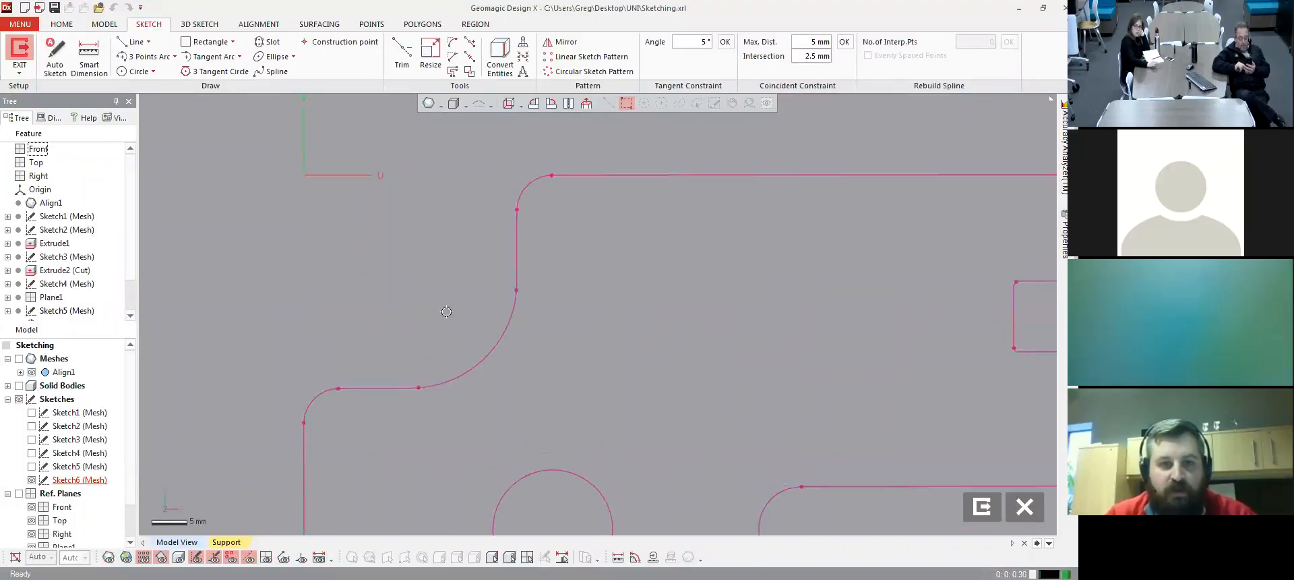
pyautogui.click(18, 385)
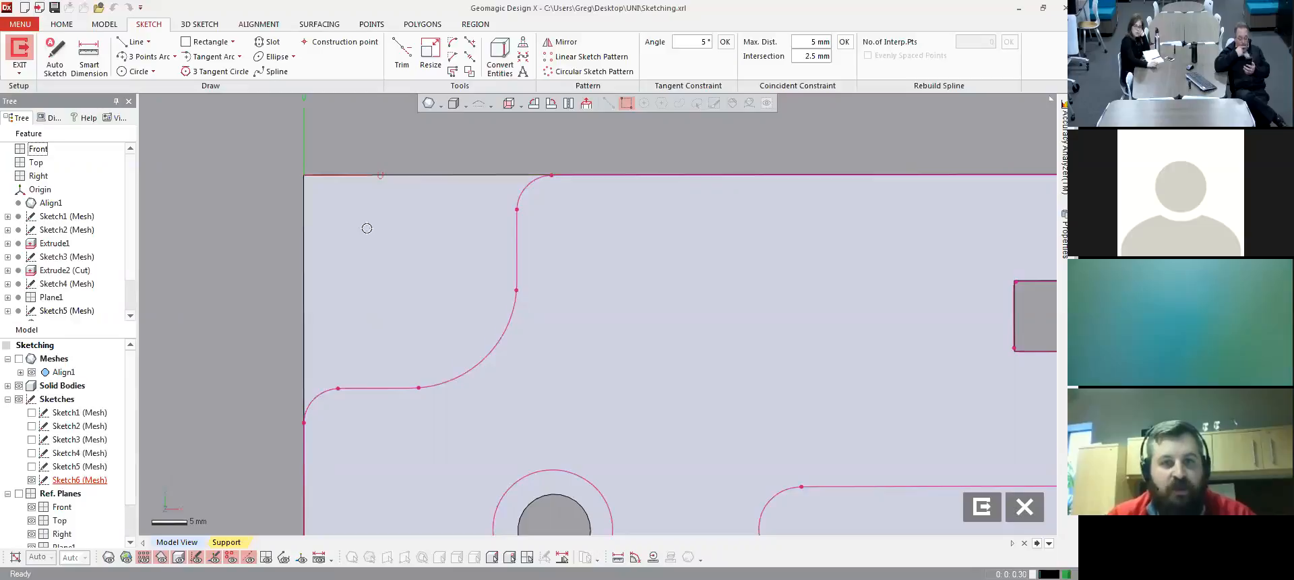
pyautogui.click(501, 60)
pyautogui.click(452, 175)
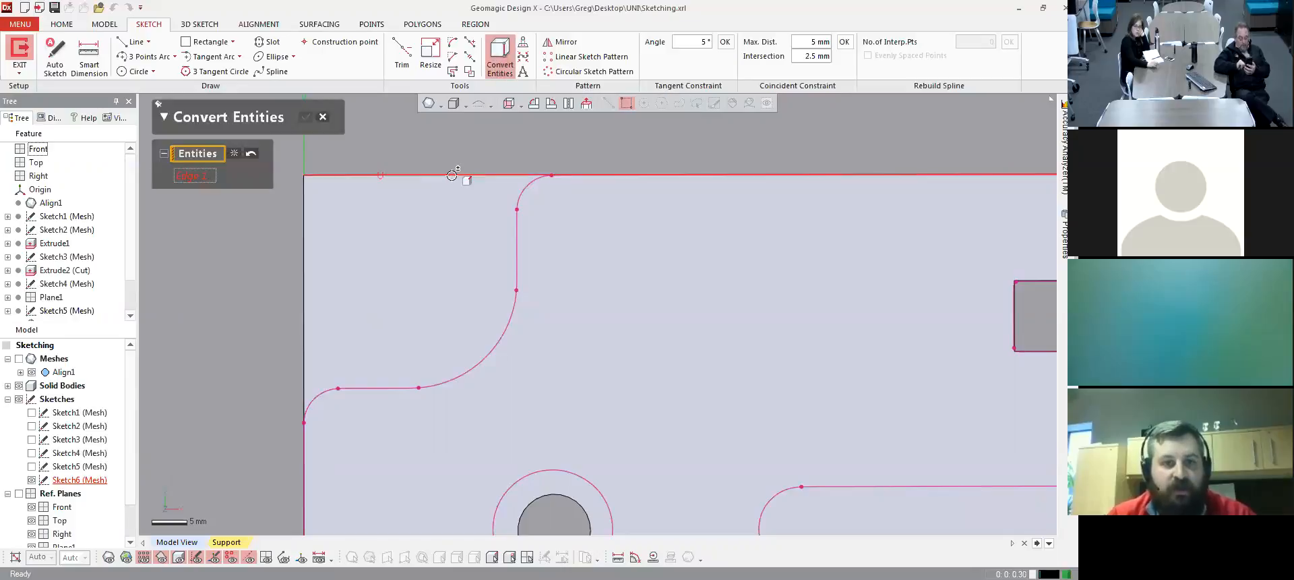
pyautogui.click(305, 233)
pyautogui.scroll(-4, 402, 273)
pyautogui.keyDown('ctrl'); pyautogui.moveTo(737, 241); pyautogui.dragTo(468, 214, button='right'); pyautogui.keyUp('ctrl')
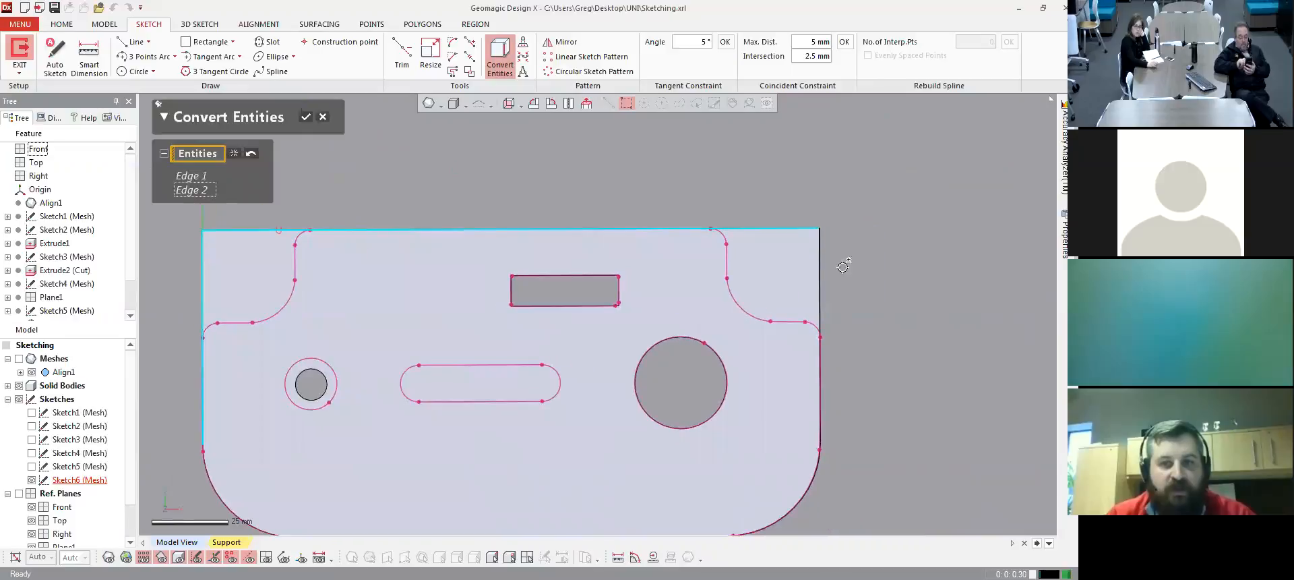
pyautogui.click(818, 266)
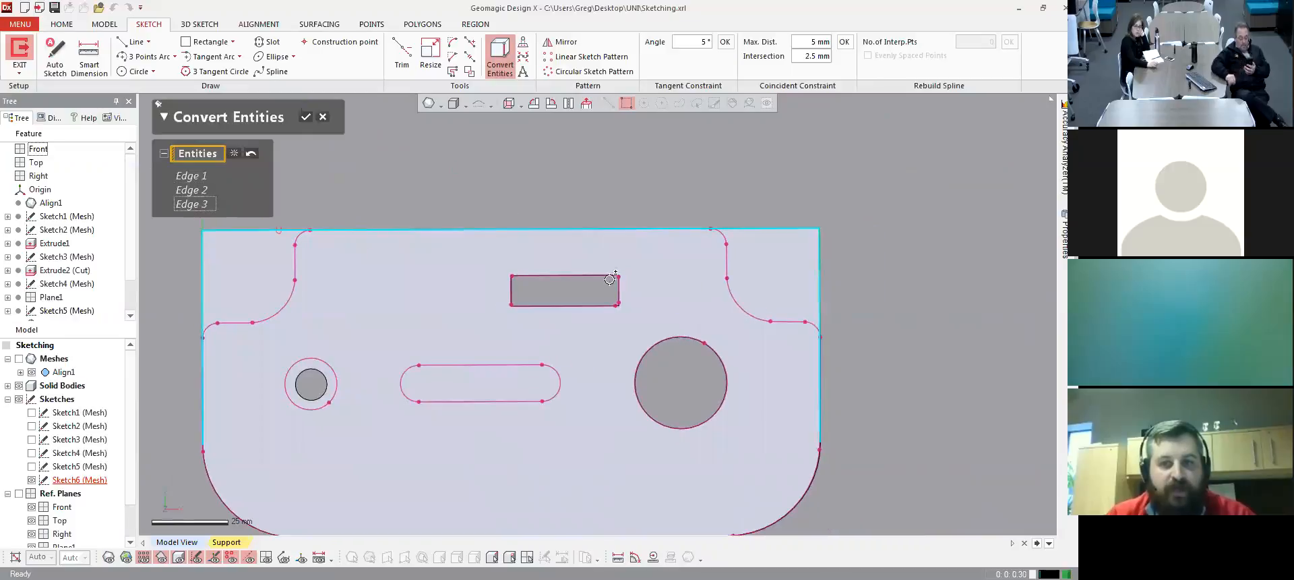
pyautogui.click(305, 119)
# - Inspect the converted edges and section outline against the solid from an angle, and hide the solid body
pyautogui.keyDown('ctrl'); pyautogui.moveTo(451, 176); pyautogui.dragTo(624, 182, button='right'); pyautogui.keyUp('ctrl')
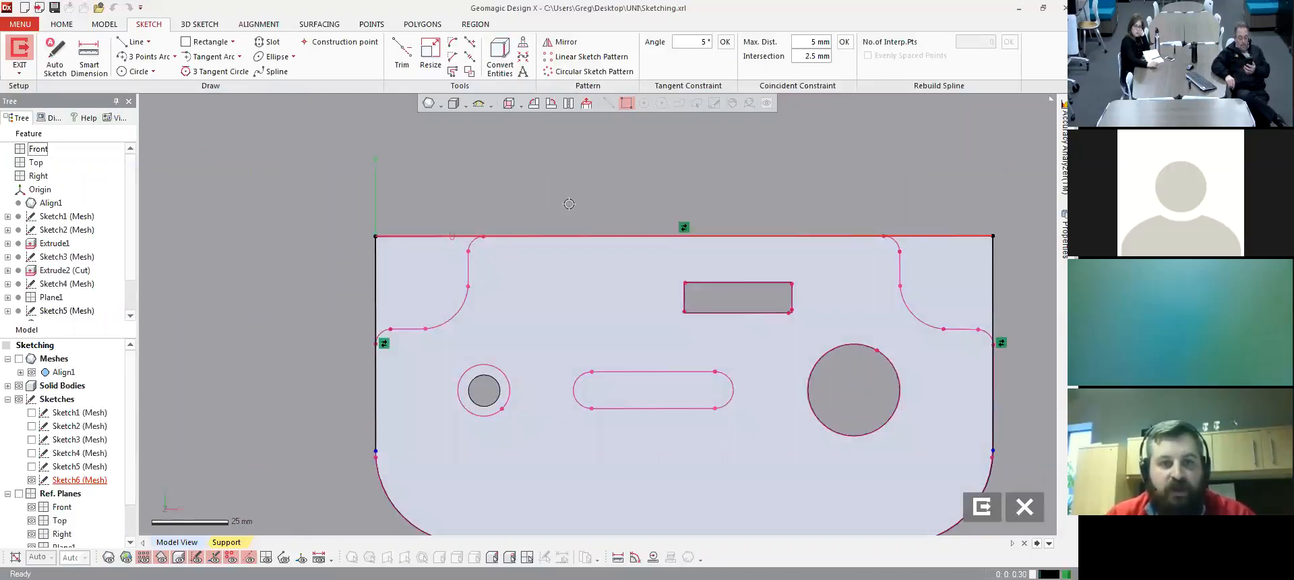
pyautogui.scroll(1, 540, 264)
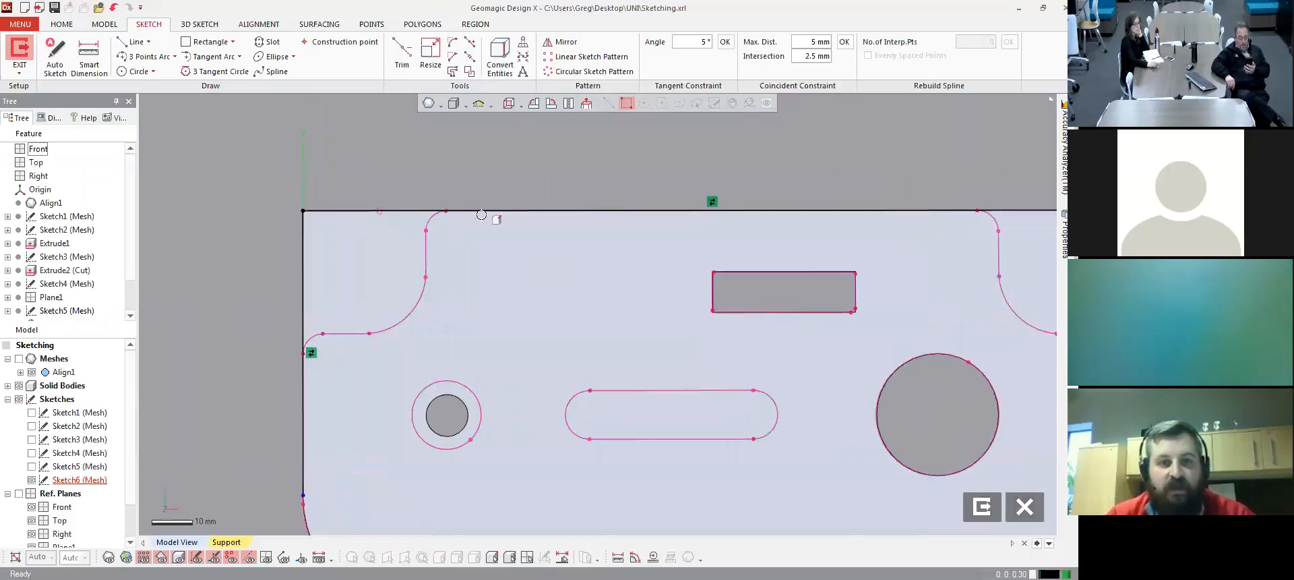
pyautogui.moveTo(403, 160); pyautogui.dragTo(416, 218, button='right')
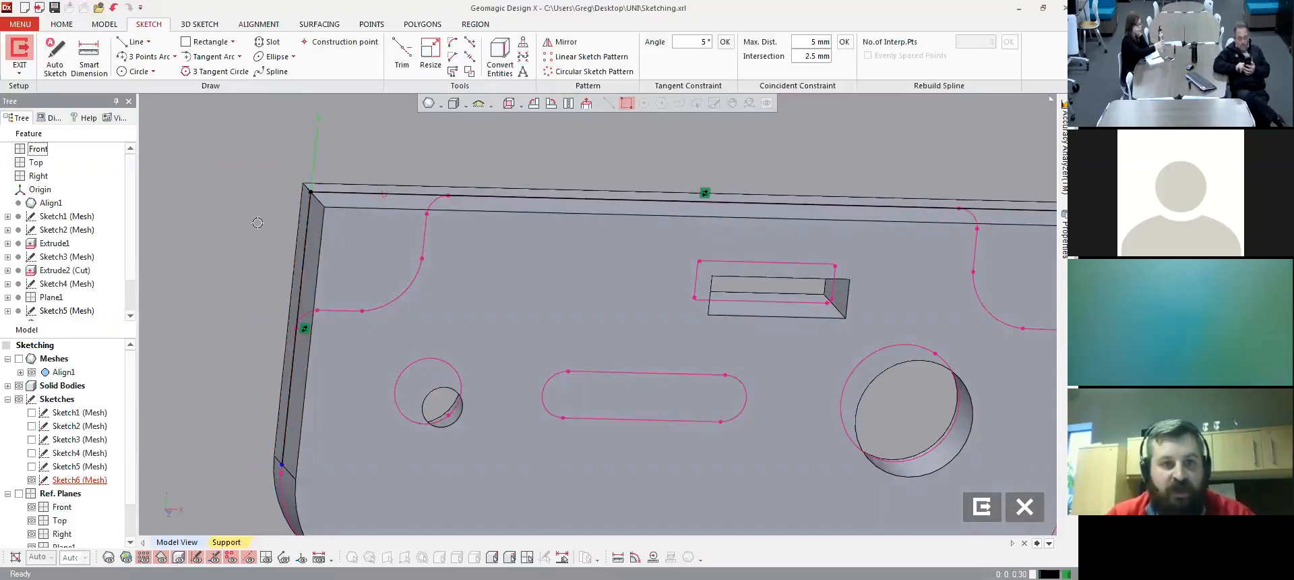
pyautogui.moveTo(440, 166)
pyautogui.mouseDown(button='right')
pyautogui.moveTo(366, 155)
pyautogui.moveTo(405, 170)
pyautogui.mouseUp(button='right')
pyautogui.moveTo(612, 280)
pyautogui.mouseDown(button='right')
pyautogui.moveTo(531, 321)
pyautogui.moveTo(558, 315)
pyautogui.moveTo(564, 296)
pyautogui.mouseUp(button='right')
pyautogui.click(18, 385)
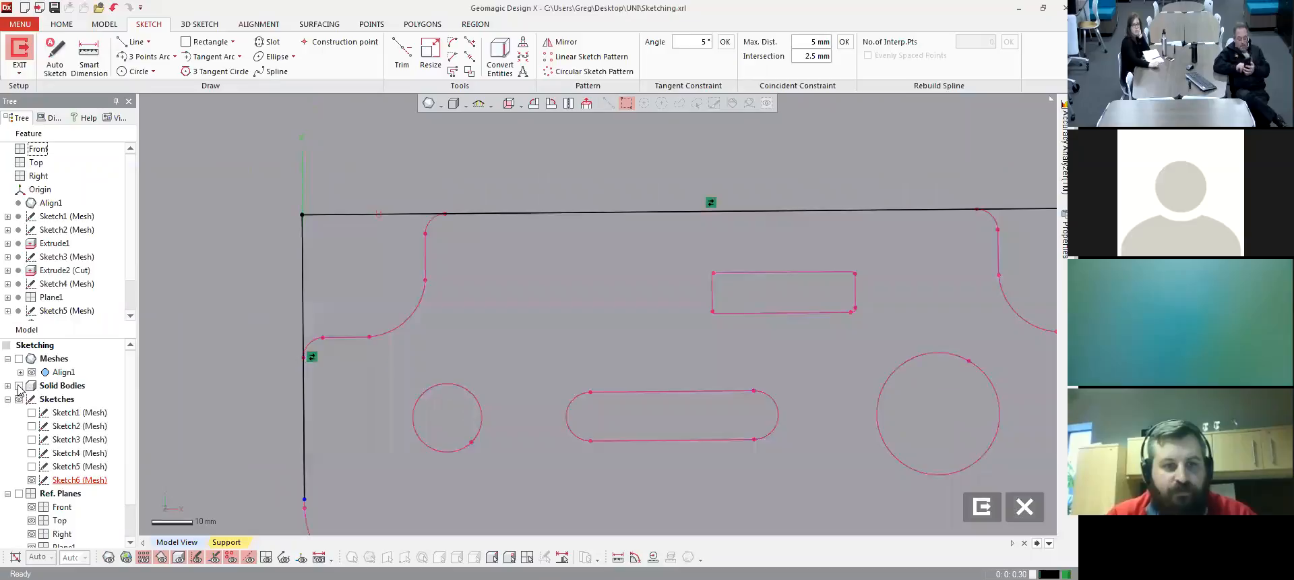
# - Fit two lines to the straight section segments on either side of the left corner ledge's large arc
pyautogui.scroll(-3, 514, 318)
pyautogui.keyDown('ctrl'); pyautogui.moveTo(473, 298); pyautogui.dragTo(647, 301, button='right'); pyautogui.keyUp('ctrl')
pyautogui.scroll(5, 647, 303)
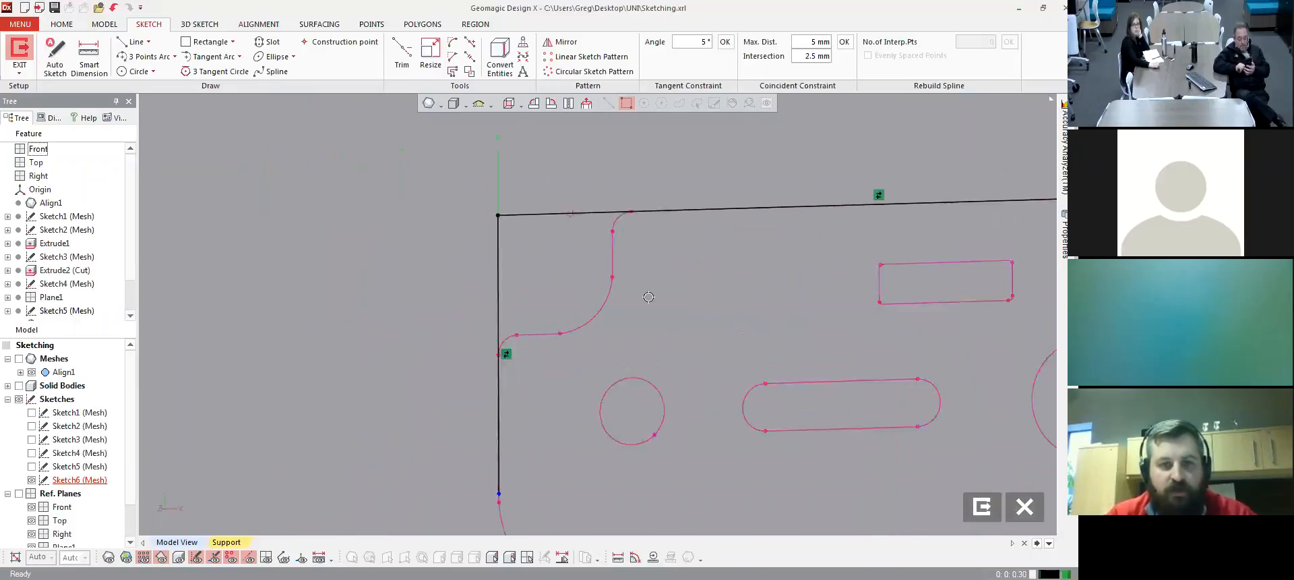
pyautogui.moveTo(650, 341)
pyautogui.mouseDown(button='right')
pyautogui.moveTo(748, 254)
pyautogui.moveTo(635, 237)
pyautogui.moveTo(688, 294)
pyautogui.mouseUp(button='right')
pyautogui.click(132, 44)
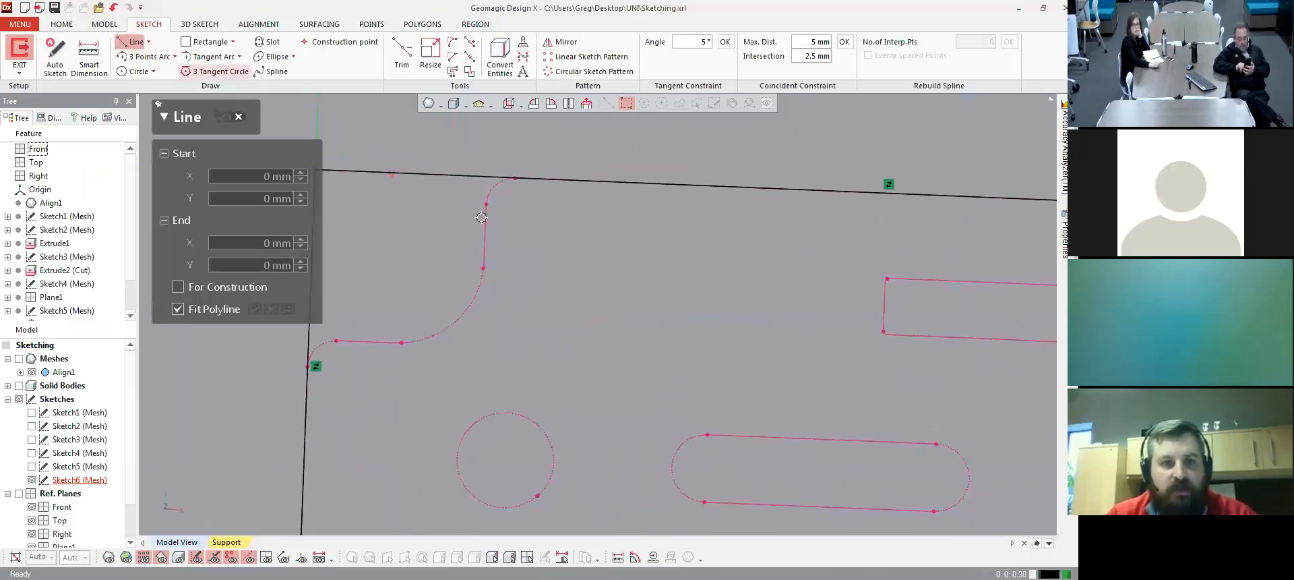
pyautogui.click(484, 228)
pyautogui.click(380, 342)
pyautogui.click(222, 117)
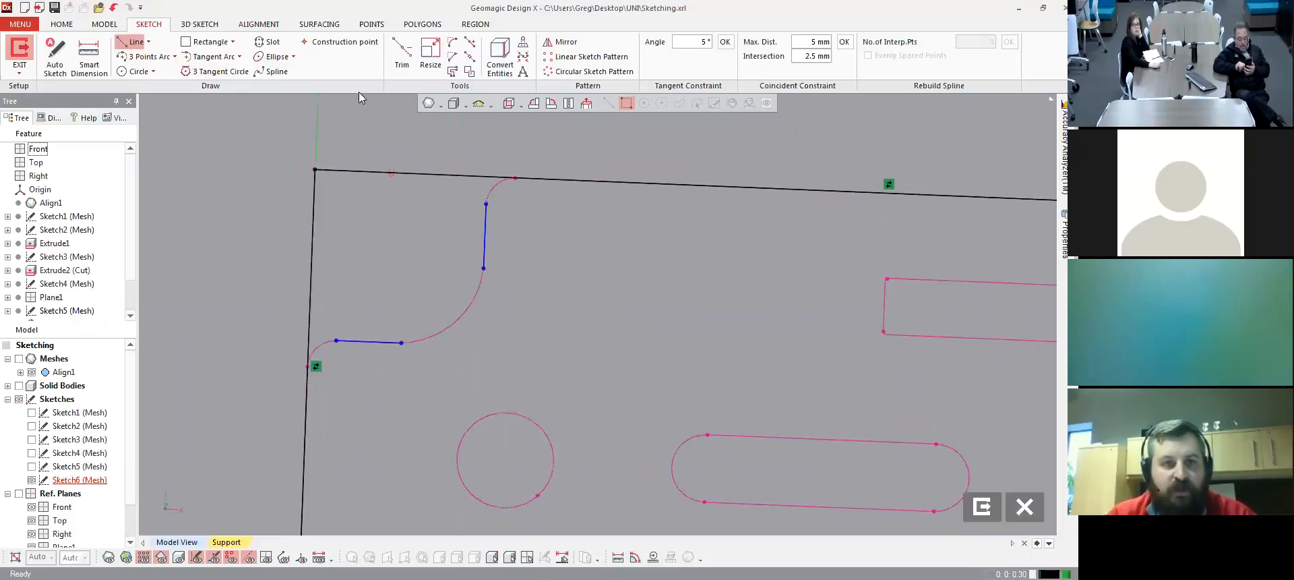
# - Fillet the two ledge lines along the section arc without a specified radius, keeping the added dimension
pyautogui.click(453, 42)
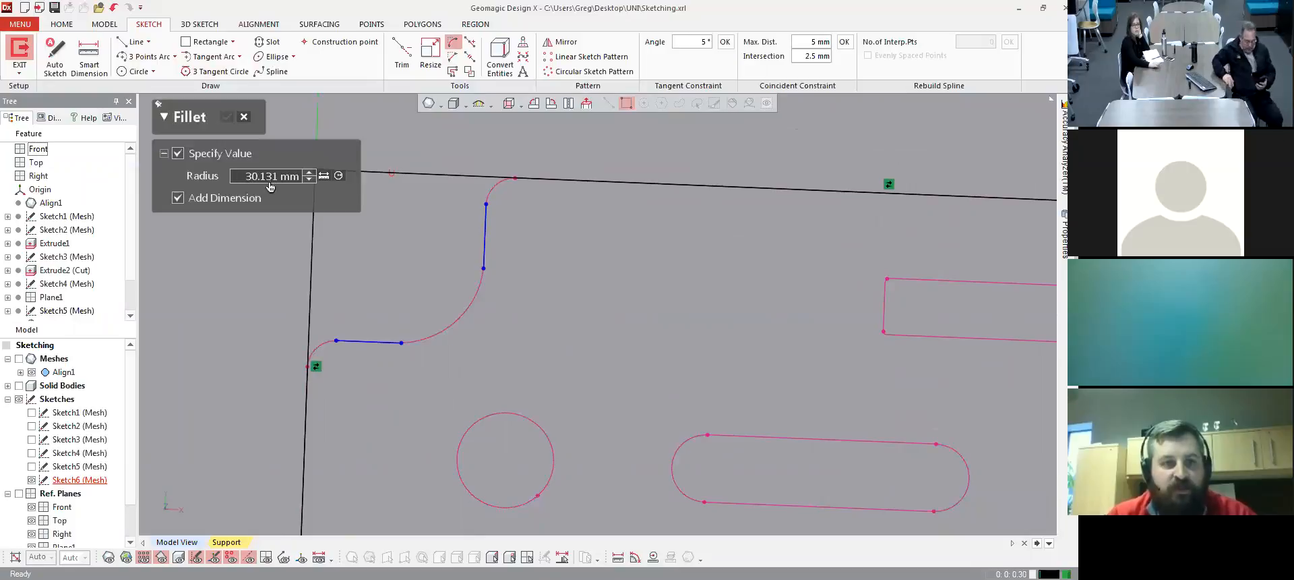
pyautogui.click(178, 154)
pyautogui.click(376, 344)
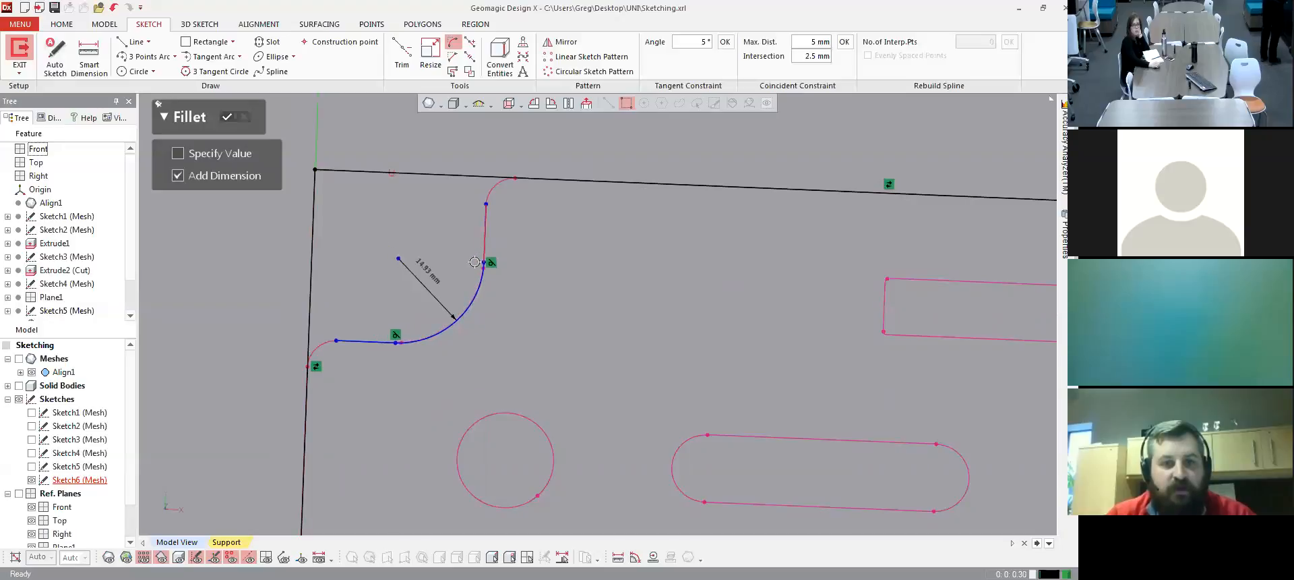
pyautogui.scroll(-5, 649, 271)
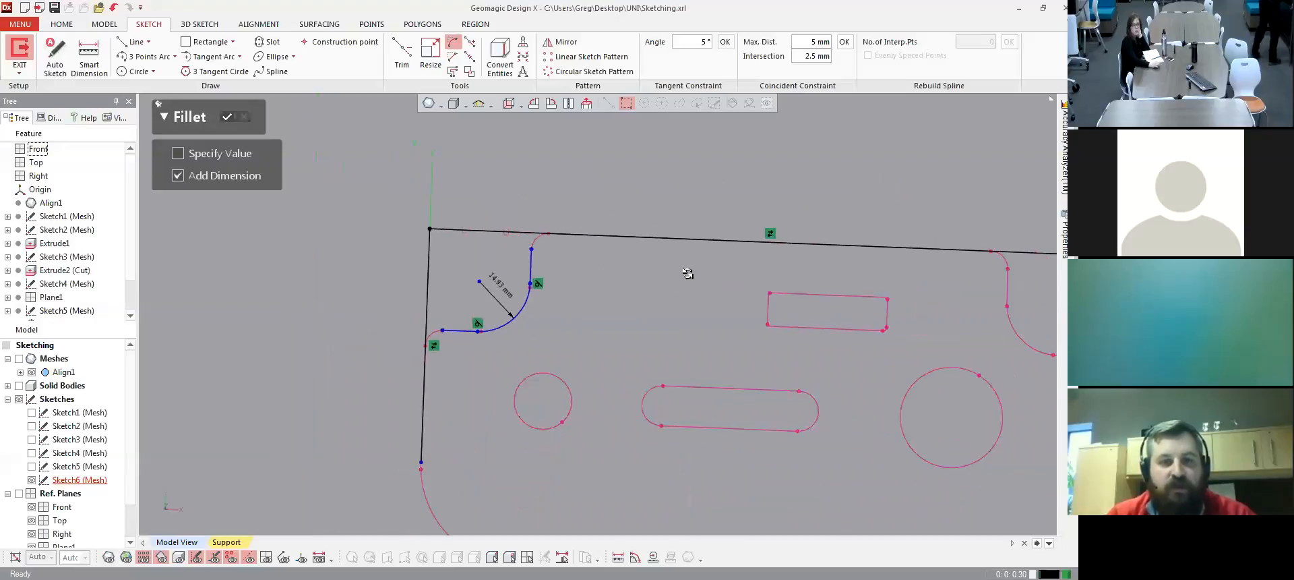
pyautogui.moveTo(668, 313)
pyautogui.mouseDown(button='right')
pyautogui.moveTo(580, 284)
pyautogui.moveTo(592, 324)
pyautogui.mouseUp(button='right')
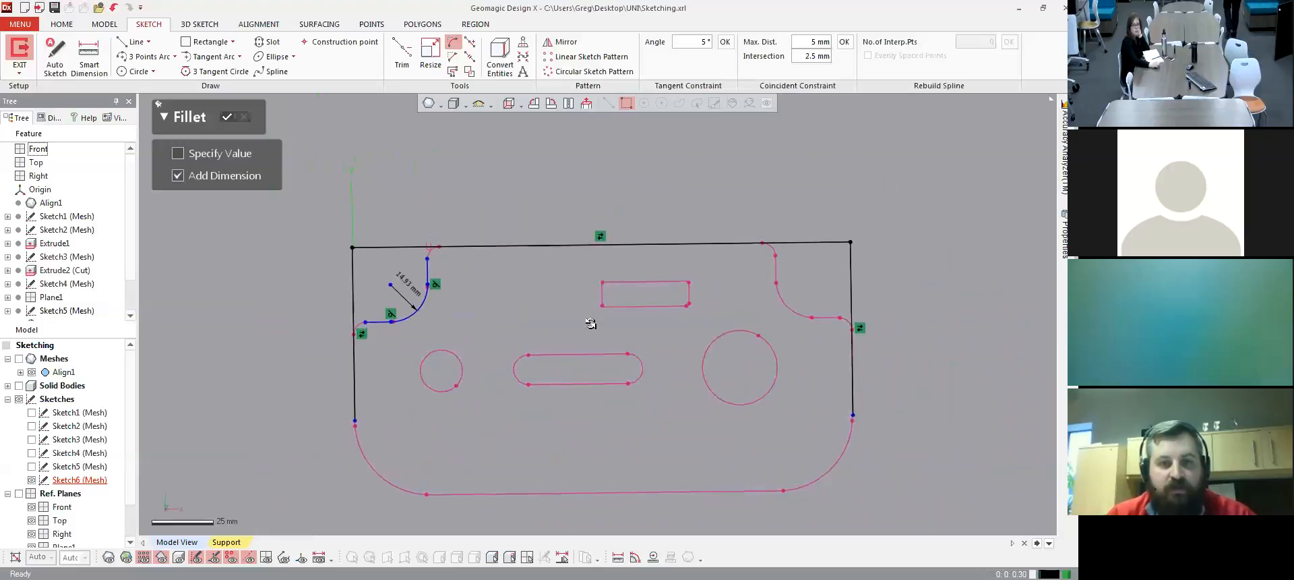
pyautogui.click(227, 120)
# - Draw a vertical construction line from the midpoint of the long converted edge down through the plate
pyautogui.moveTo(572, 240)
pyautogui.mouseDown(button='right')
pyautogui.moveTo(583, 232)
pyautogui.moveTo(659, 335)
pyautogui.moveTo(535, 307)
pyautogui.mouseUp(button='right')
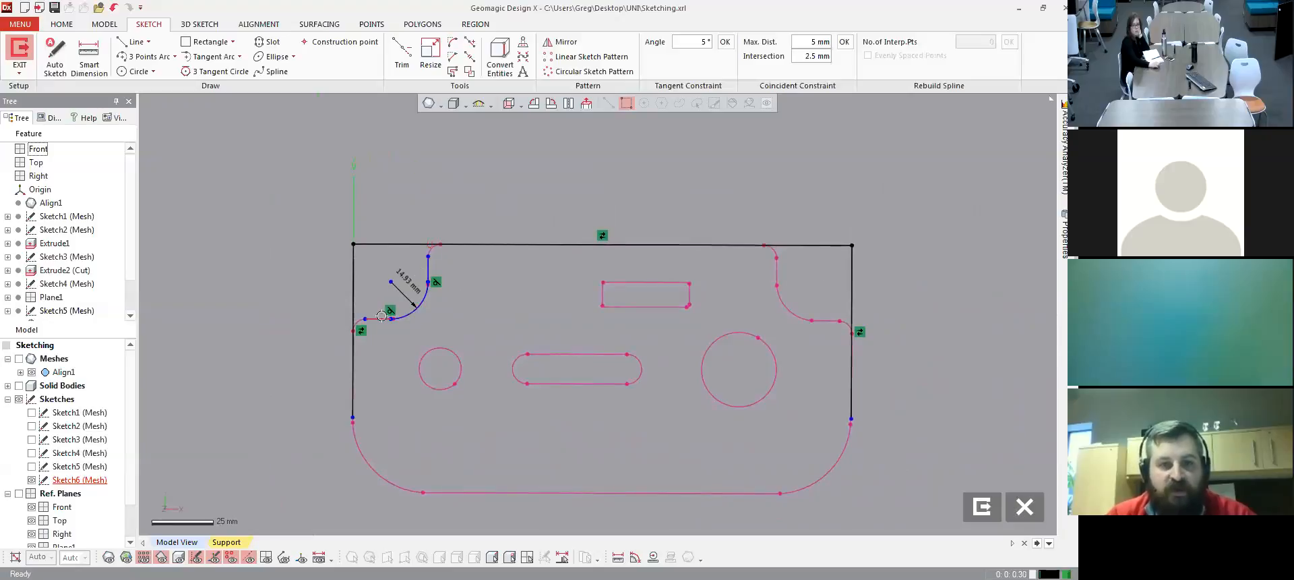
pyautogui.moveTo(514, 171); pyautogui.dragTo(545, 183, button='right')
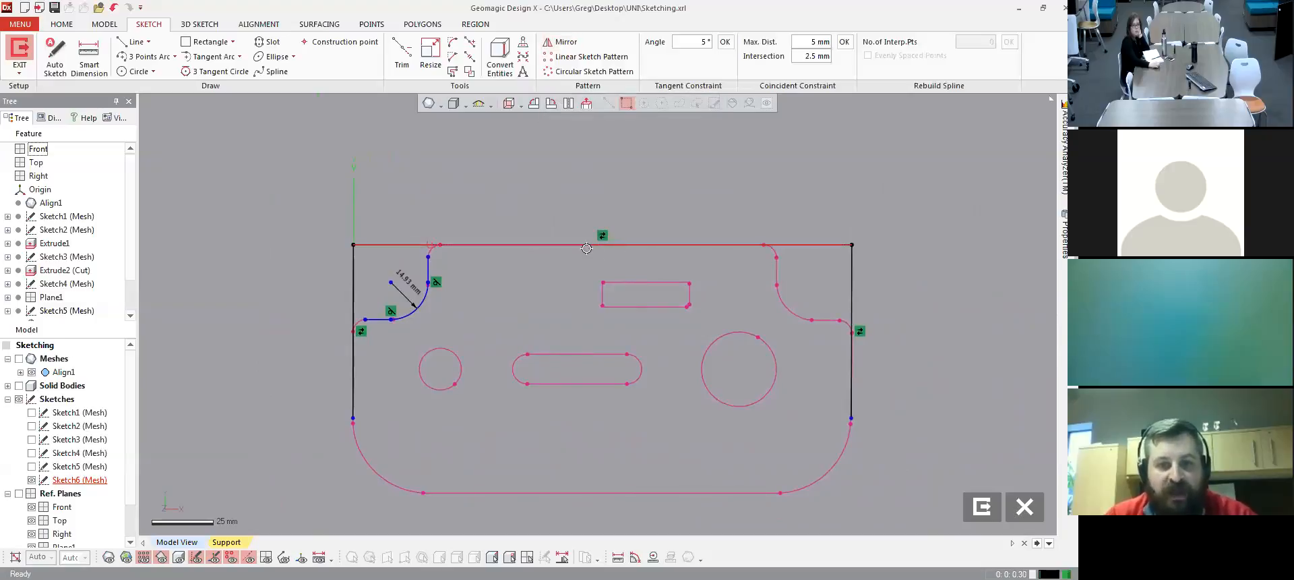
pyautogui.click(583, 436)
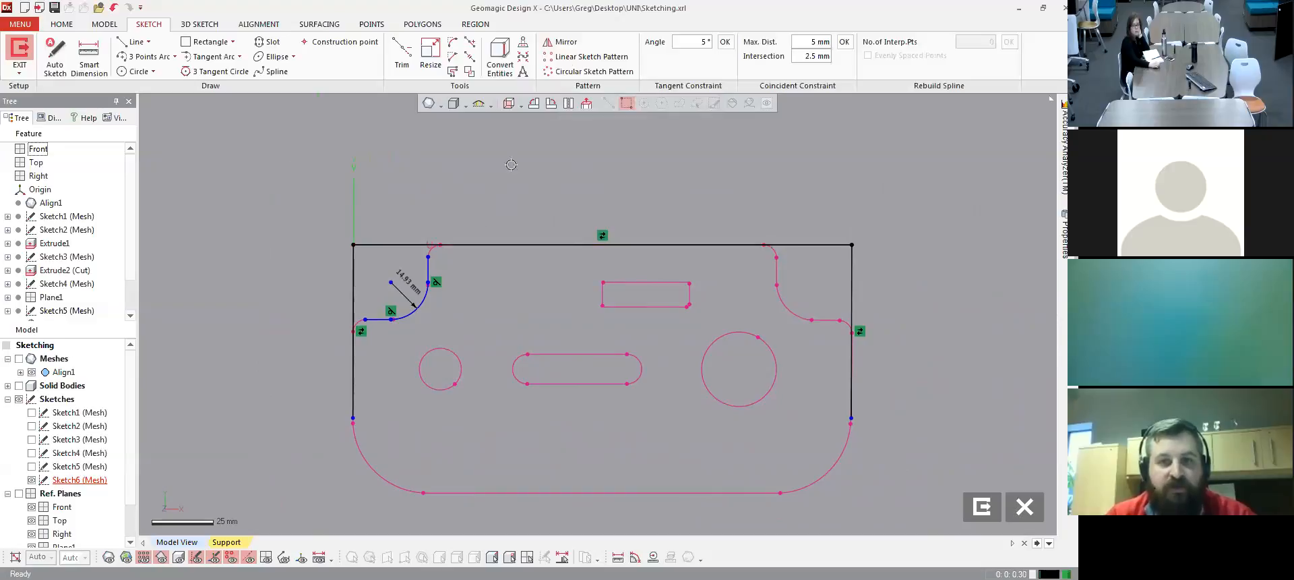
pyautogui.click(131, 42)
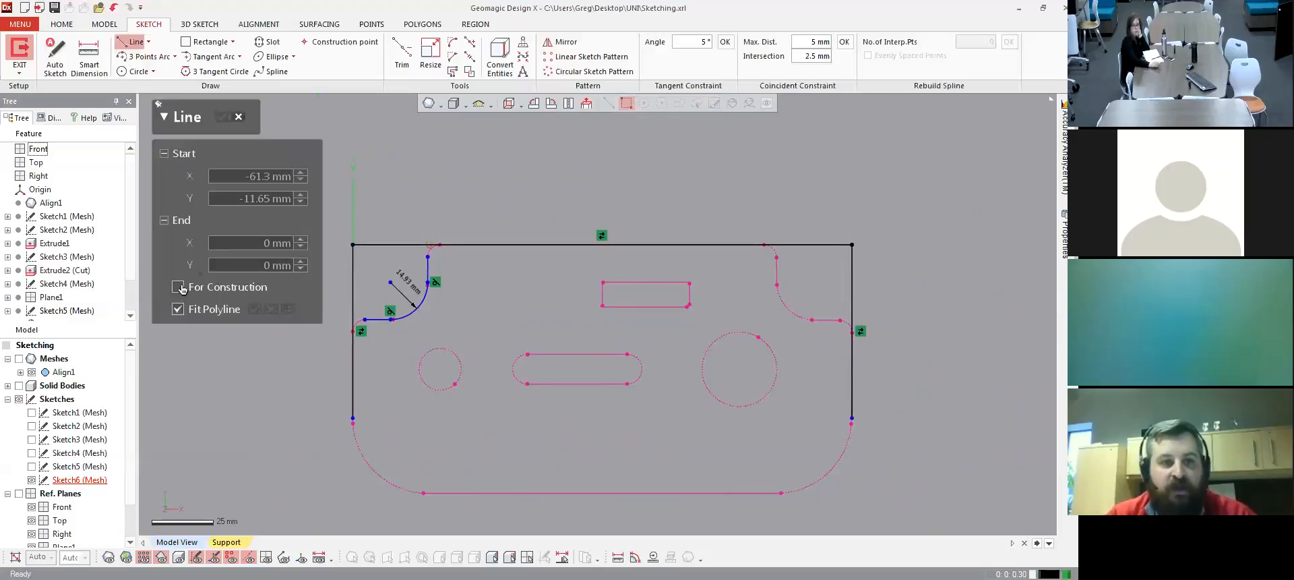
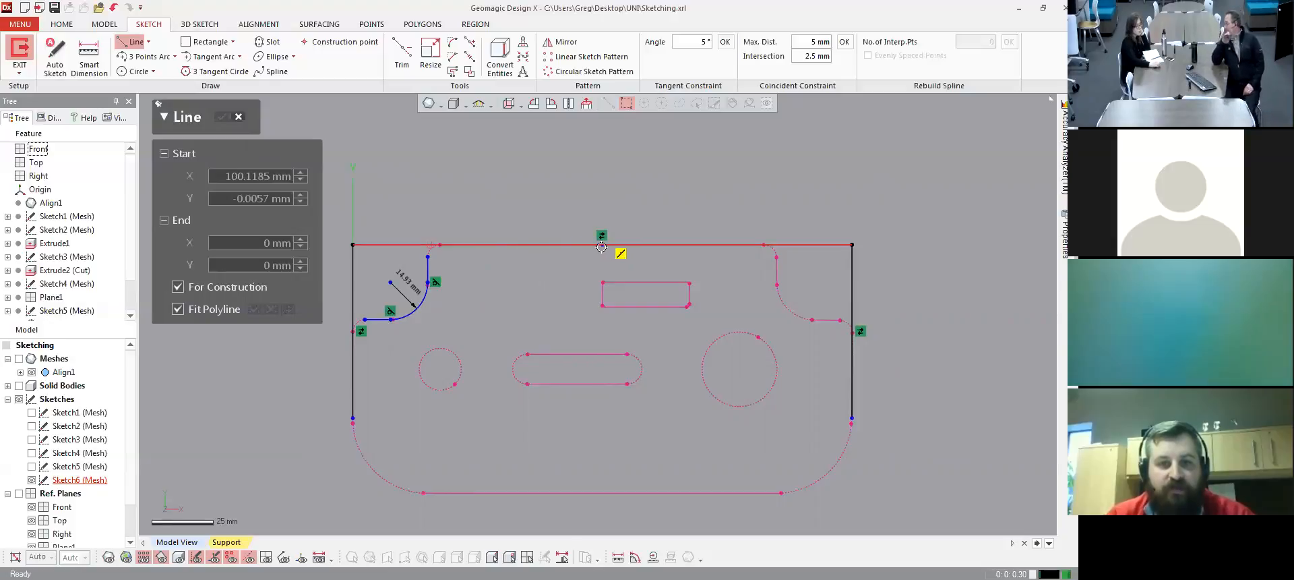
pyautogui.click(601, 245)
pyautogui.click(599, 423)
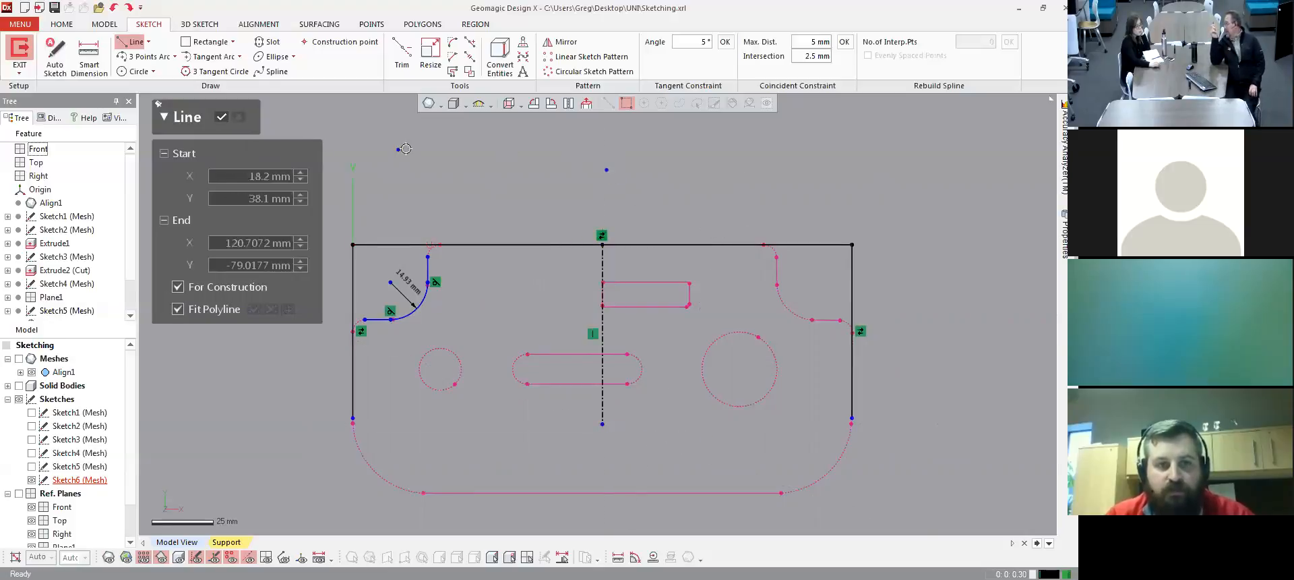
pyautogui.click(222, 119)
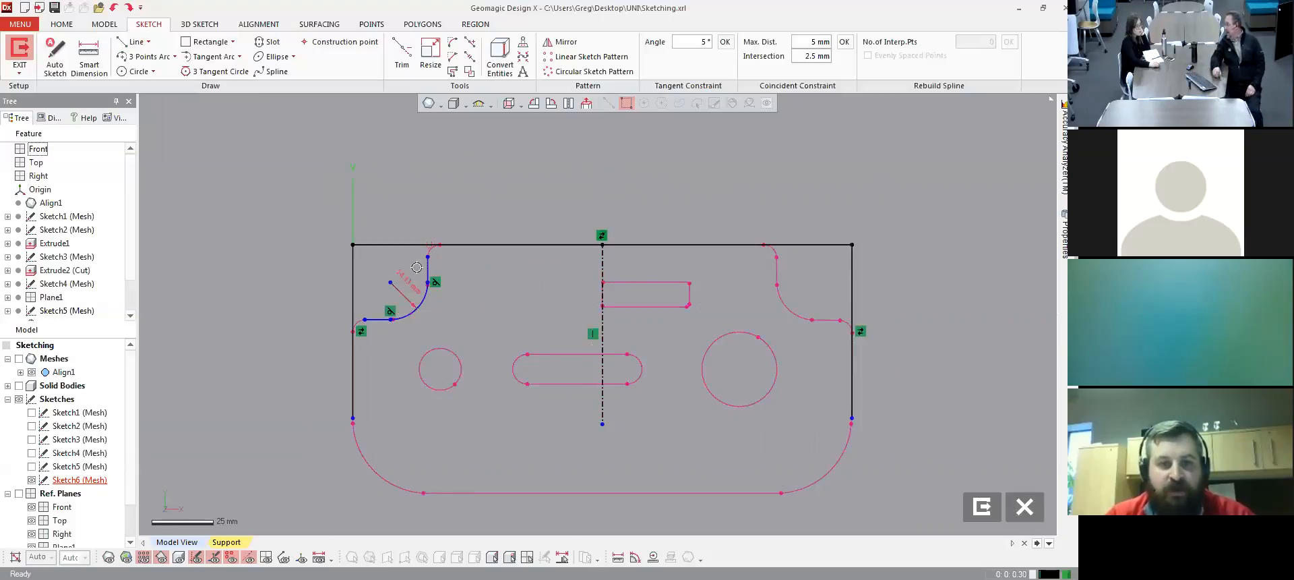
# - Mirror the left ledge's two lines and arc about the vertical construction line
pyautogui.click(562, 44)
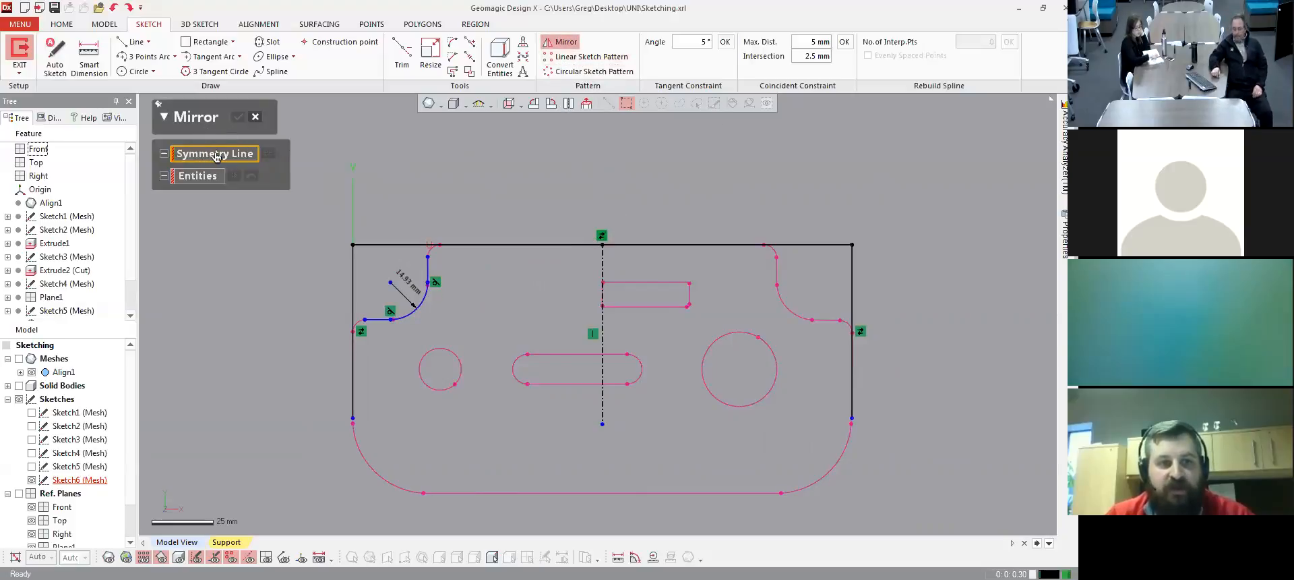
pyautogui.click(601, 267)
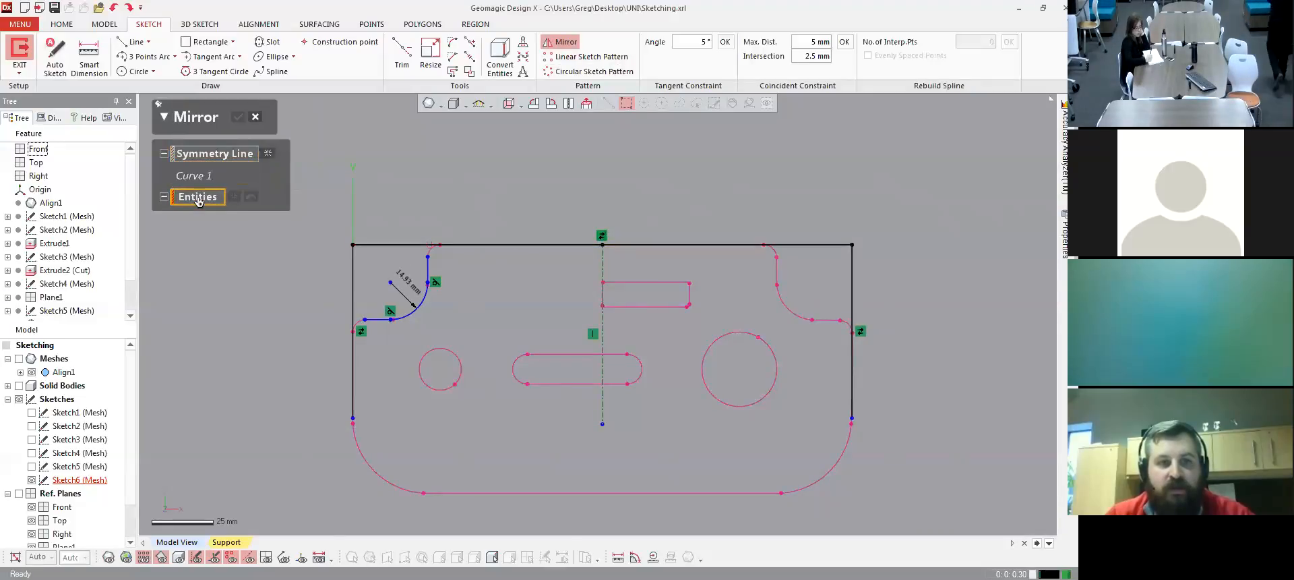
pyautogui.moveTo(463, 338); pyautogui.dragTo(389, 264)
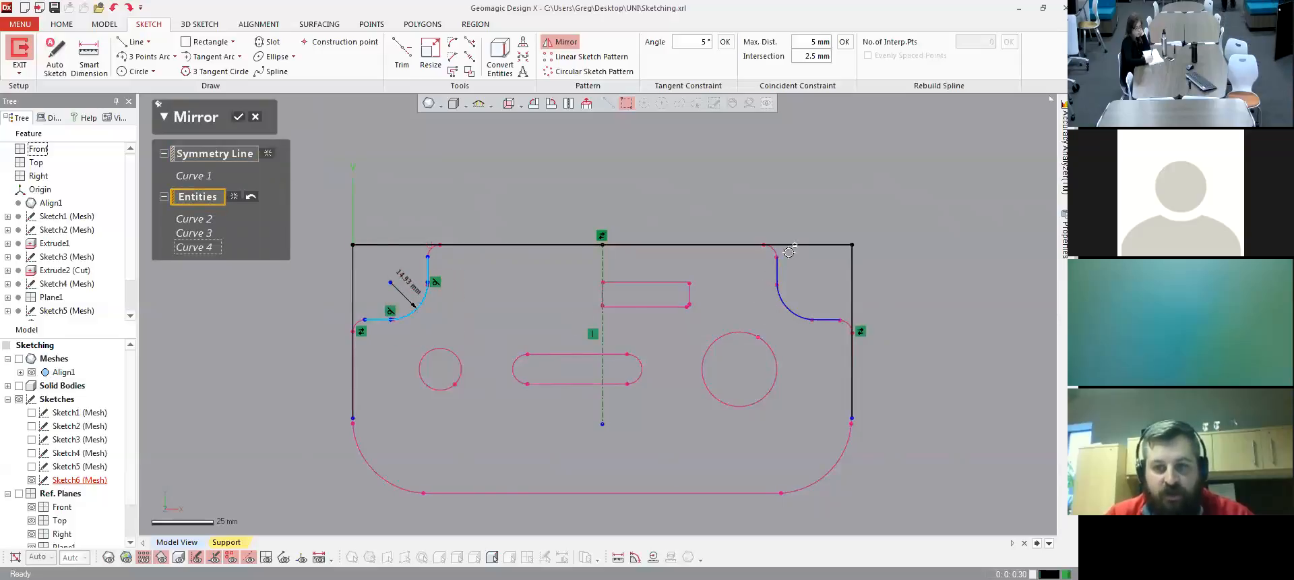
pyautogui.click(238, 119)
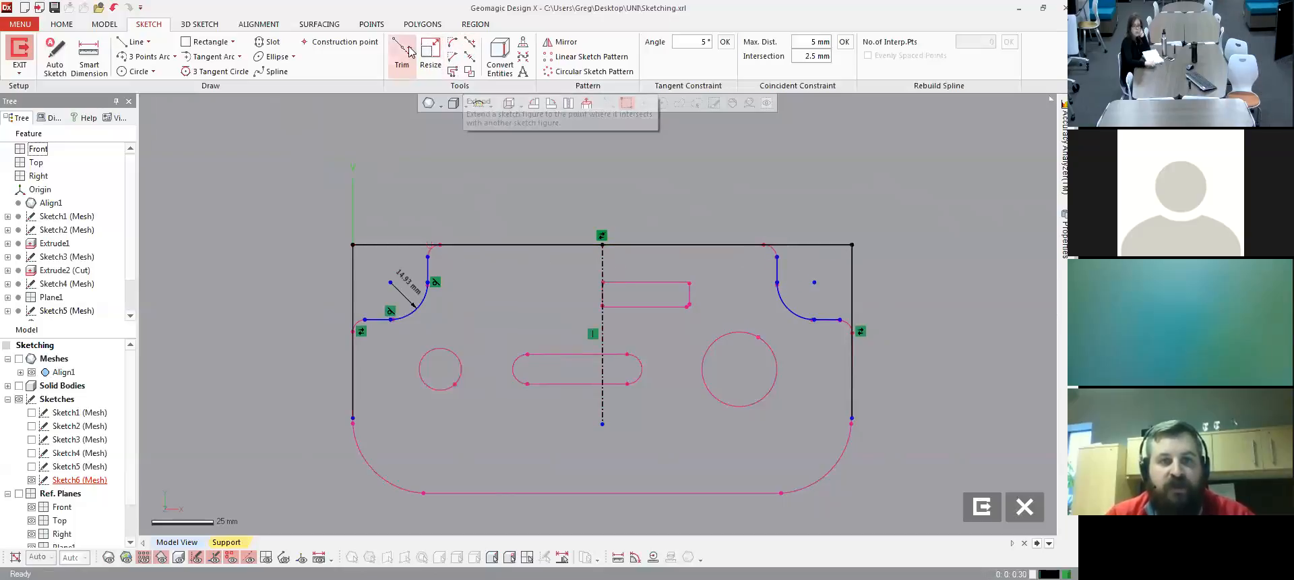
# - Extend the straight lines of both ledge profiles to meet the converted top and side edges
pyautogui.click(472, 45)
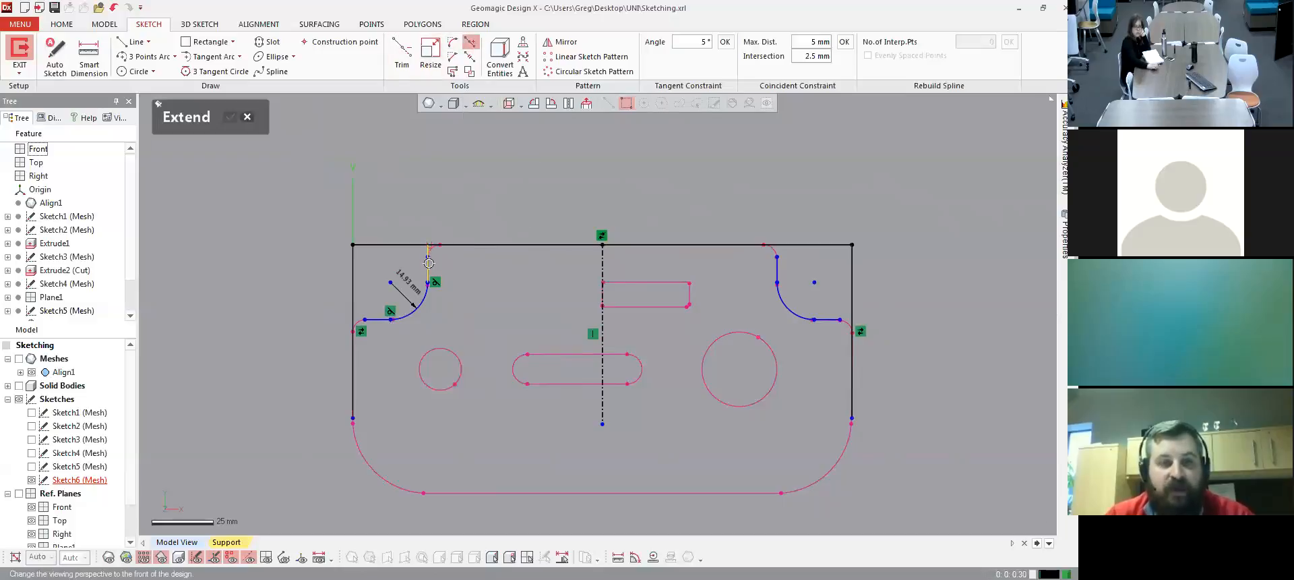
pyautogui.click(375, 321)
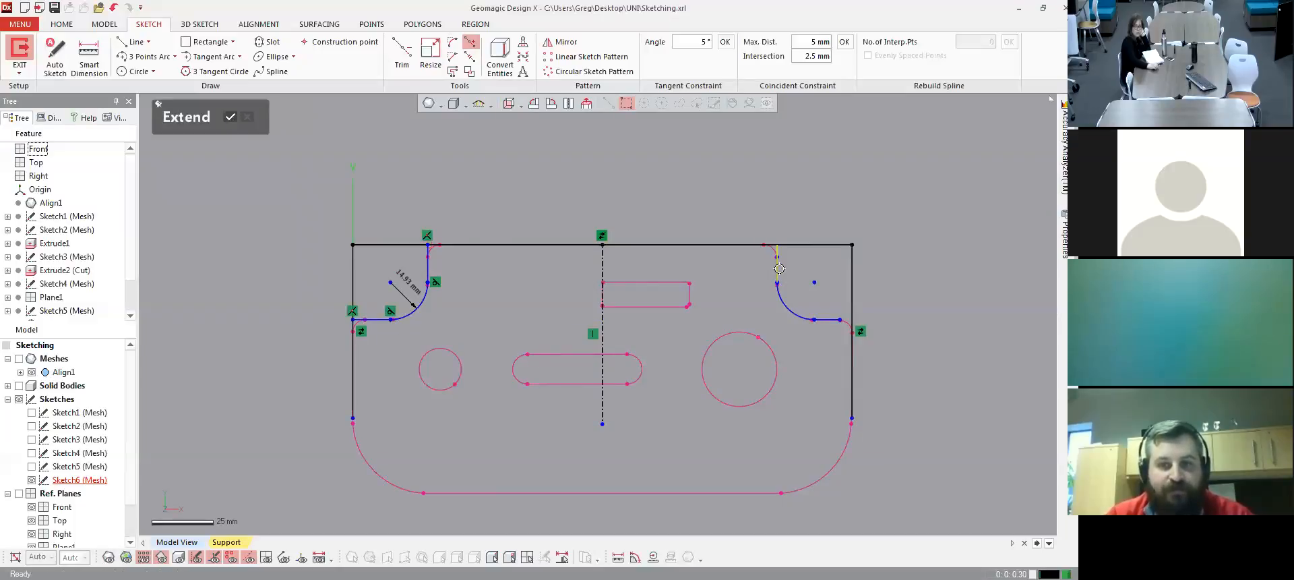
pyautogui.click(832, 320)
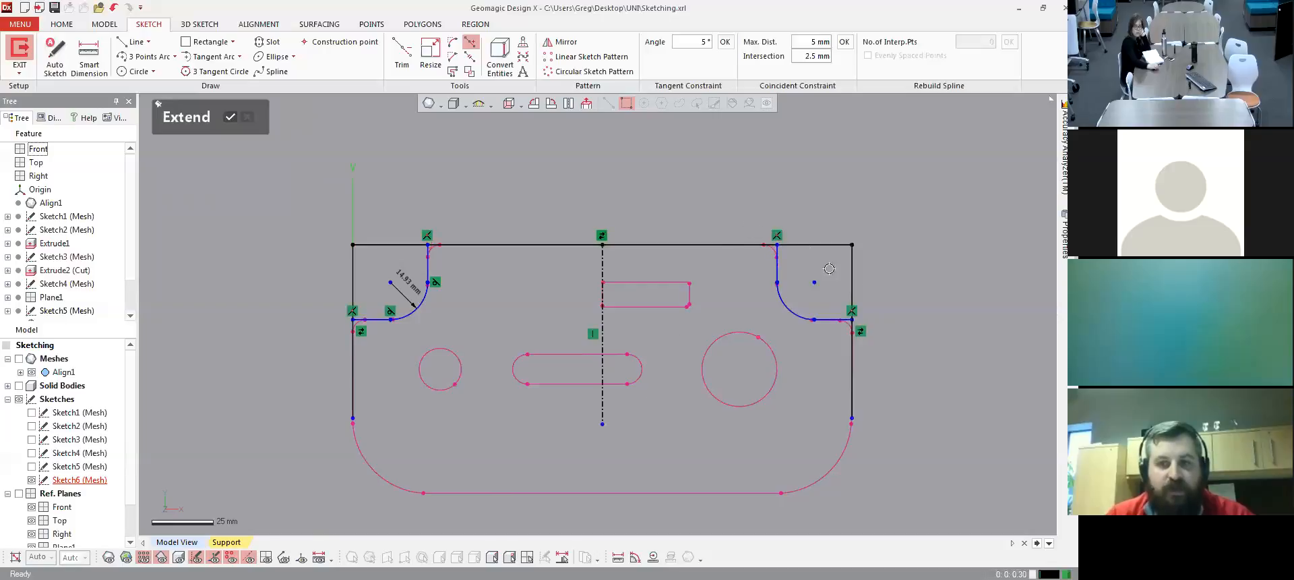
pyautogui.click(228, 118)
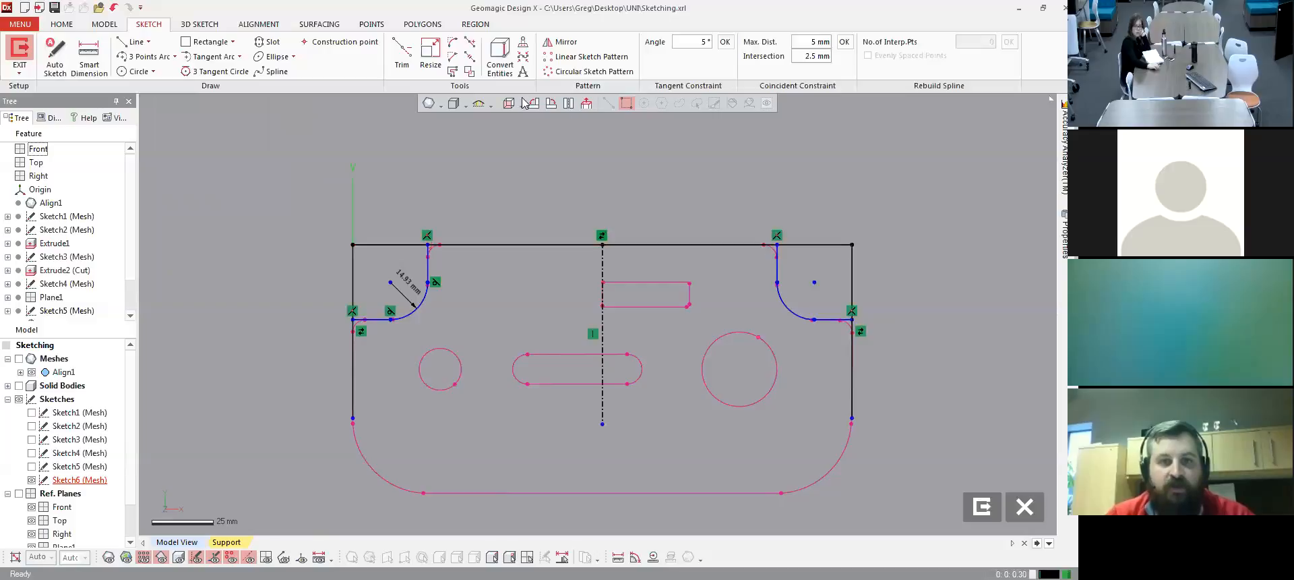
# - Power-trim the converted edges outside the two corner ledges, leaving a closed profile at each corner
pyautogui.click(402, 54)
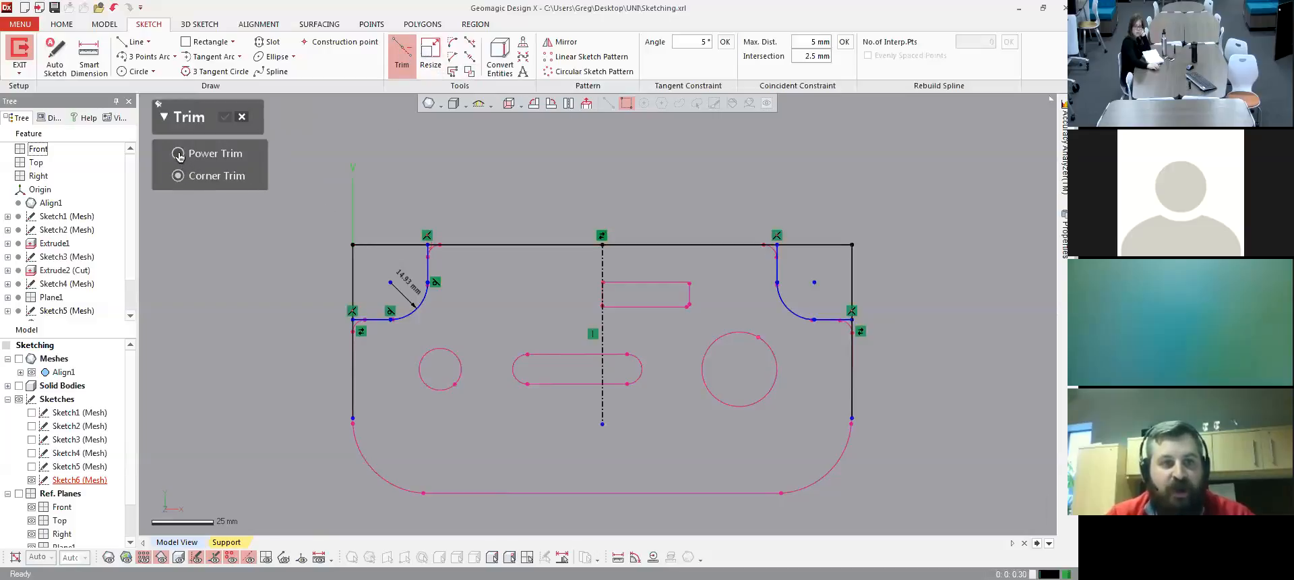
pyautogui.click(353, 357)
pyautogui.click(517, 243)
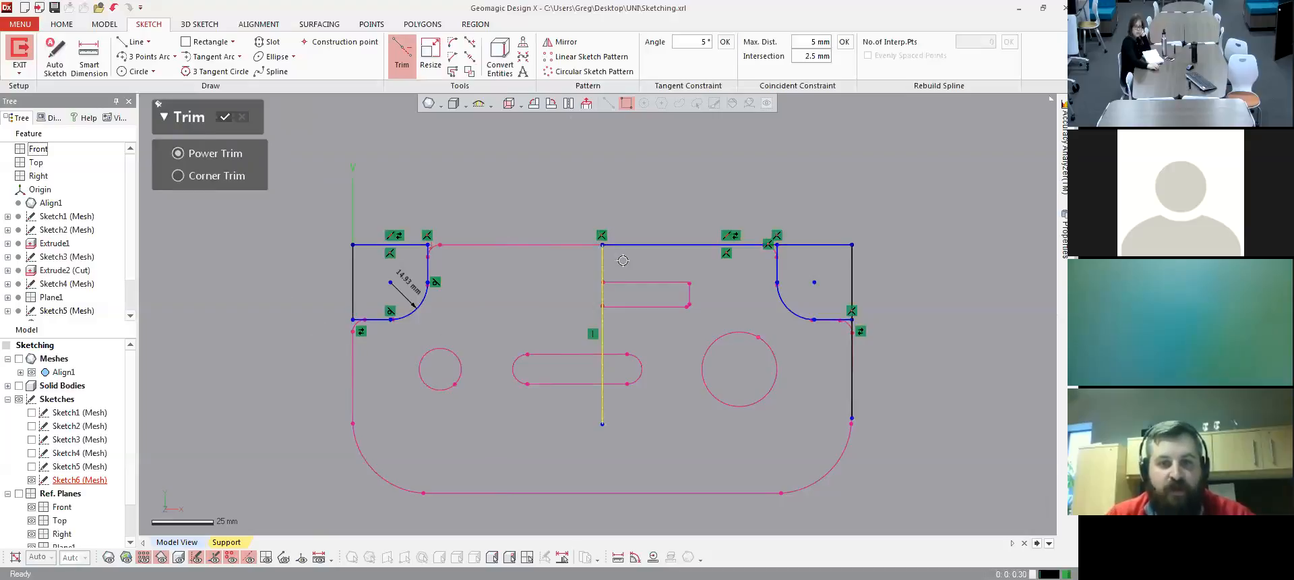
pyautogui.click(644, 247)
pyautogui.click(855, 356)
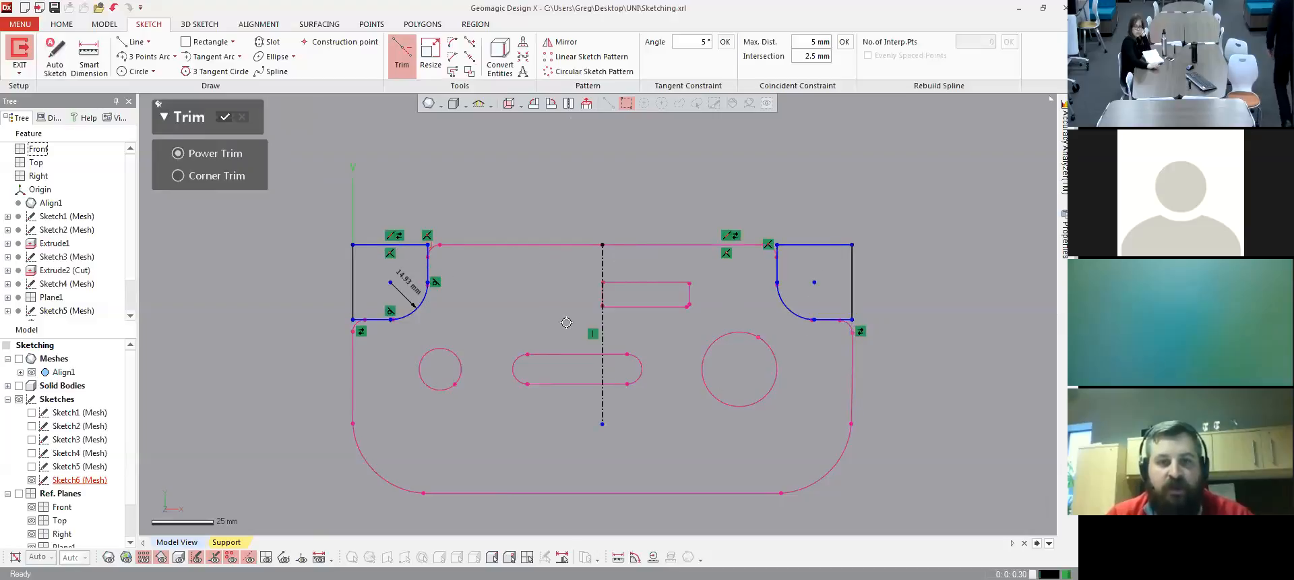
pyautogui.click(225, 116)
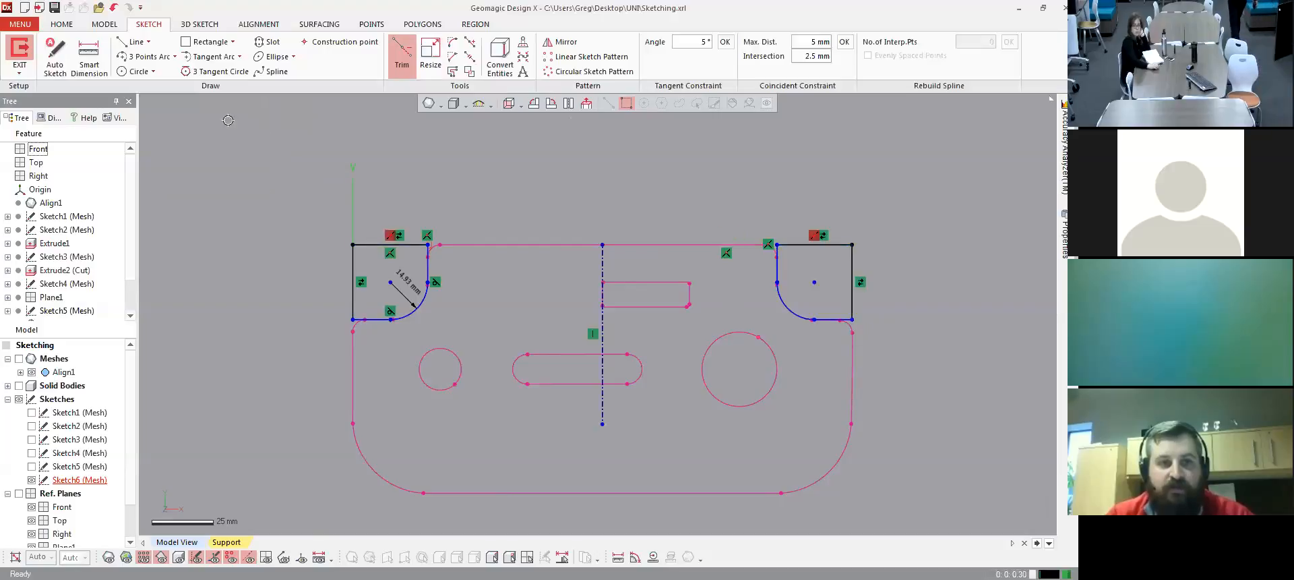
# - Exit the ledge sketch and show the solid body again
pyautogui.moveTo(417, 222)
pyautogui.mouseDown(button='right')
pyautogui.moveTo(685, 334)
pyautogui.moveTo(722, 384)
pyautogui.moveTo(760, 406)
pyautogui.mouseUp(button='right')
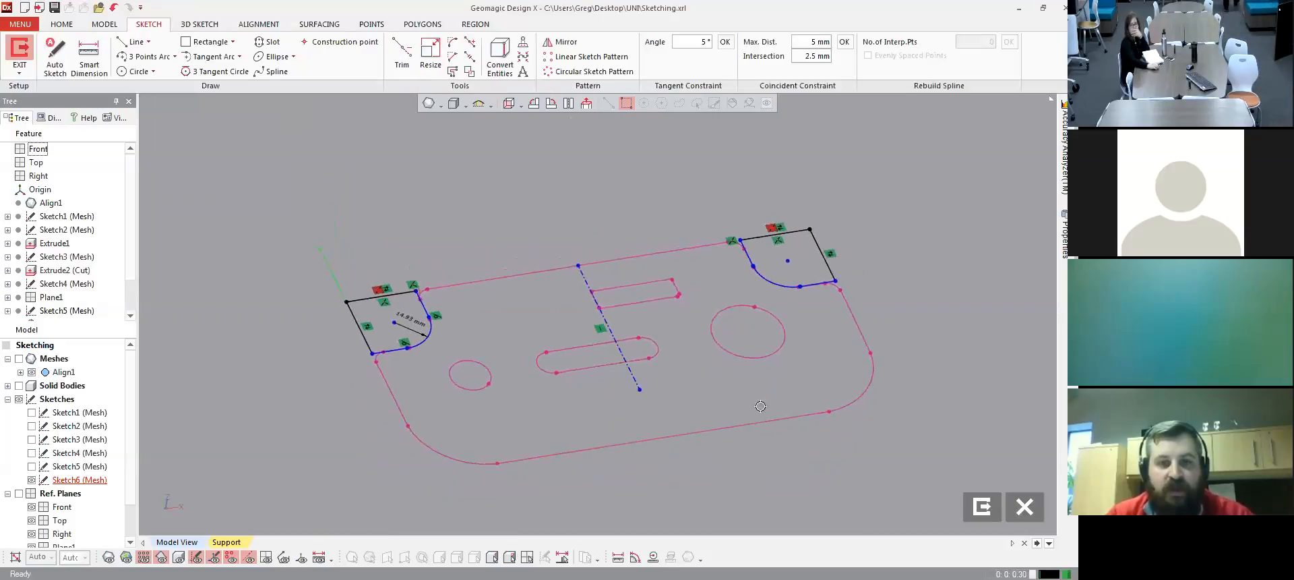
pyautogui.click(982, 507)
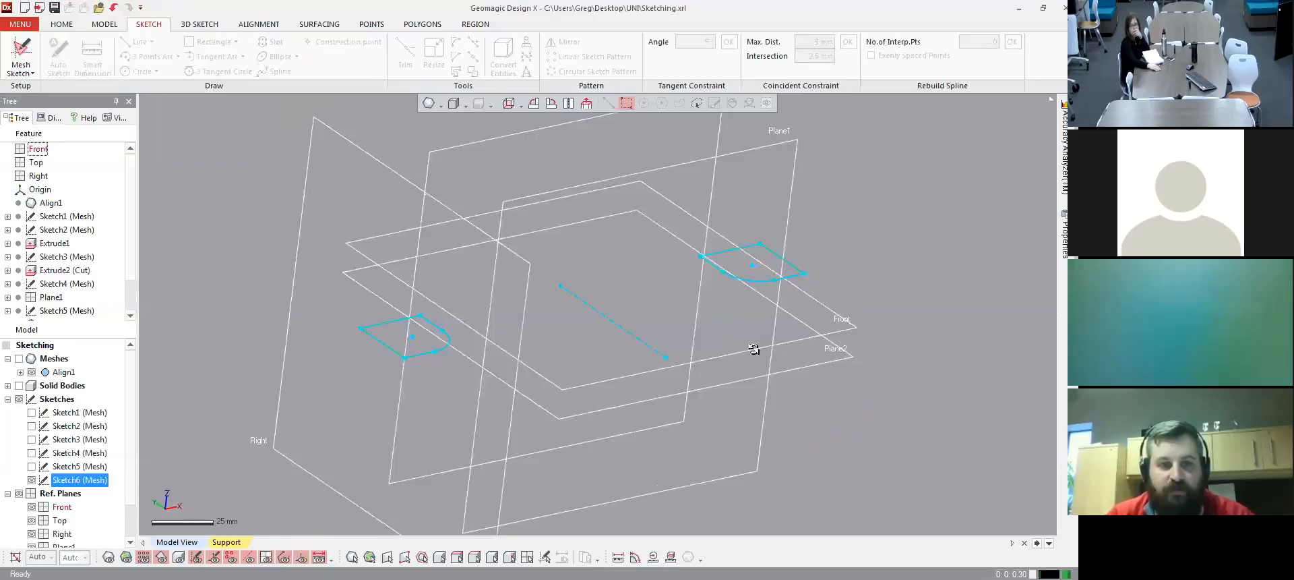
pyautogui.click(19, 385)
# - Extrude both corner ledge profiles 15 mm up through the plate's top face as a cut
pyautogui.moveTo(438, 398); pyautogui.dragTo(420, 283, button='right')
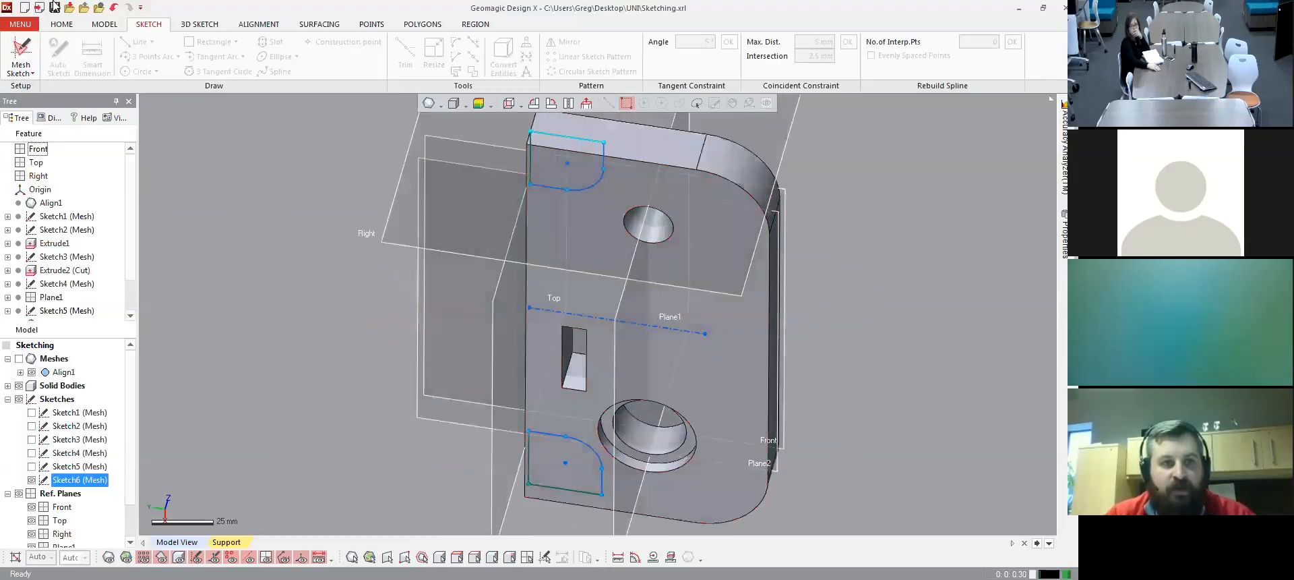
pyautogui.moveTo(573, 290); pyautogui.dragTo(513, 202, button='right')
pyautogui.moveTo(579, 431); pyautogui.dragTo(633, 350, button='right')
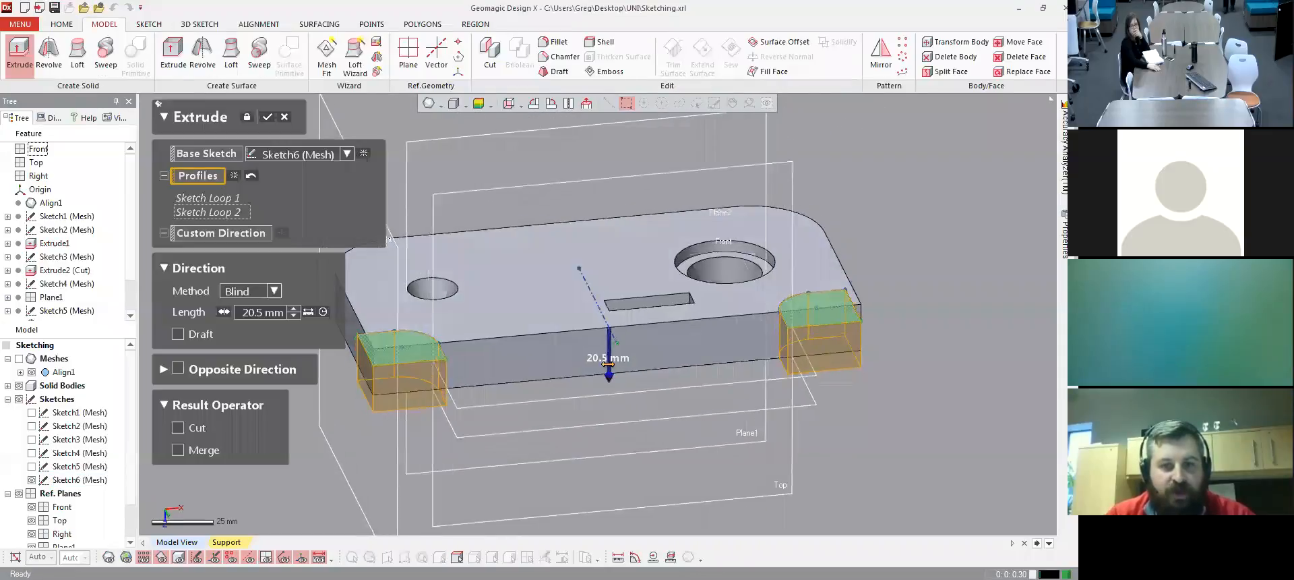
pyautogui.moveTo(610, 368); pyautogui.dragTo(609, 281)
pyautogui.moveTo(410, 312)
pyautogui.mouseDown(button='right')
pyautogui.moveTo(450, 275)
pyautogui.moveTo(442, 297)
pyautogui.mouseUp(button='right')
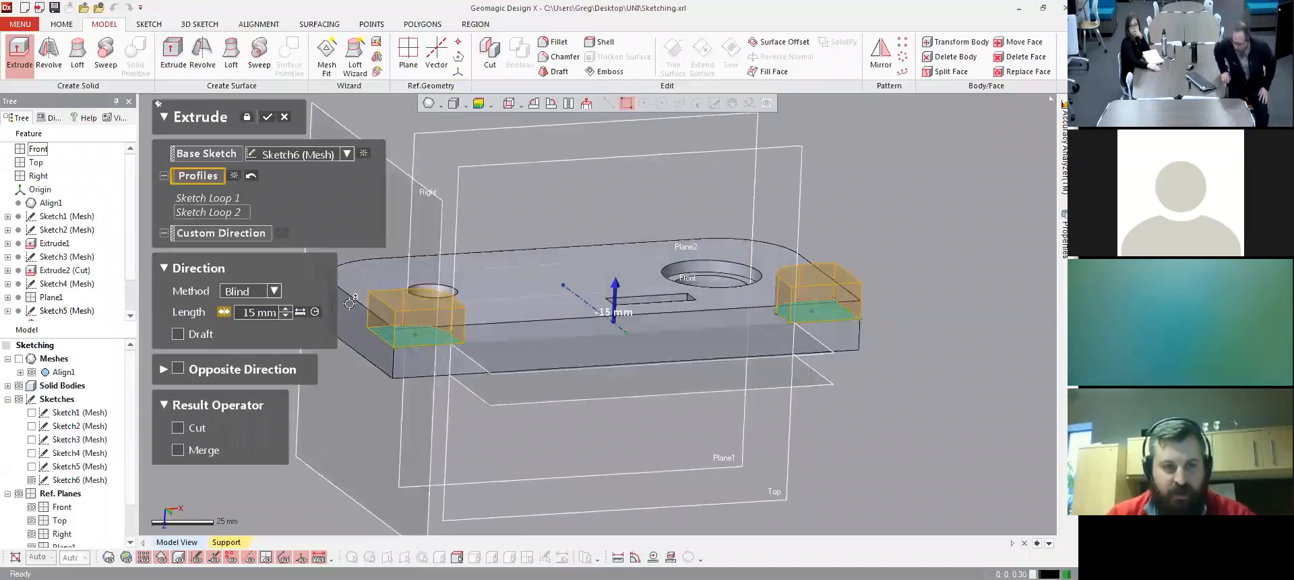
pyautogui.moveTo(630, 305); pyautogui.dragTo(633, 317, button='right')
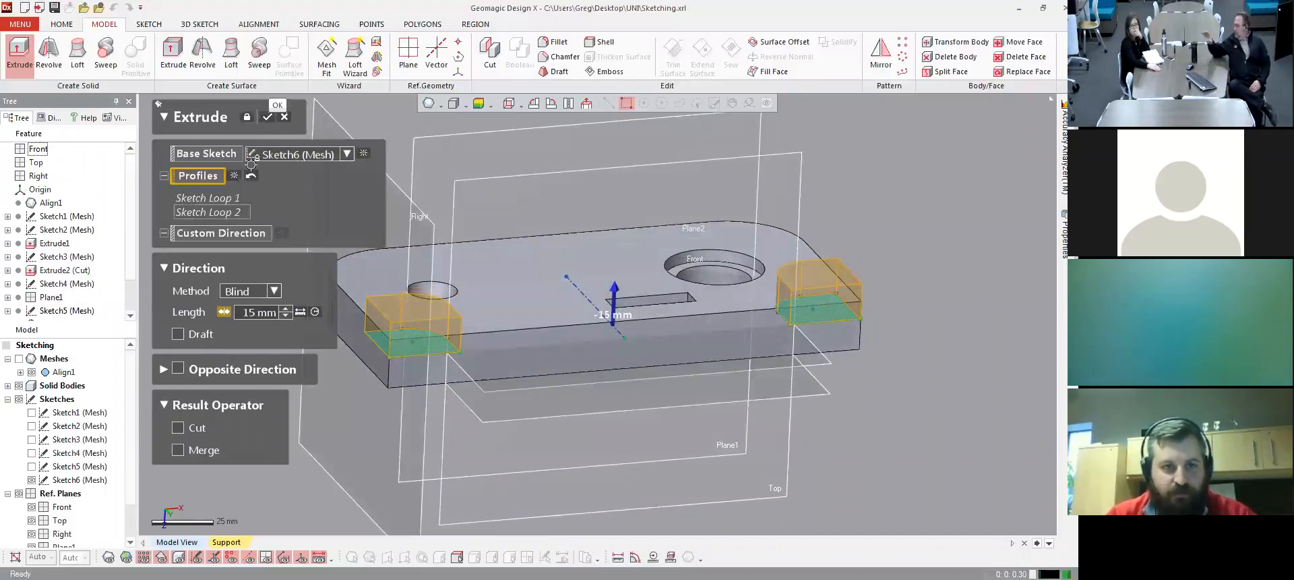
pyautogui.click(178, 429)
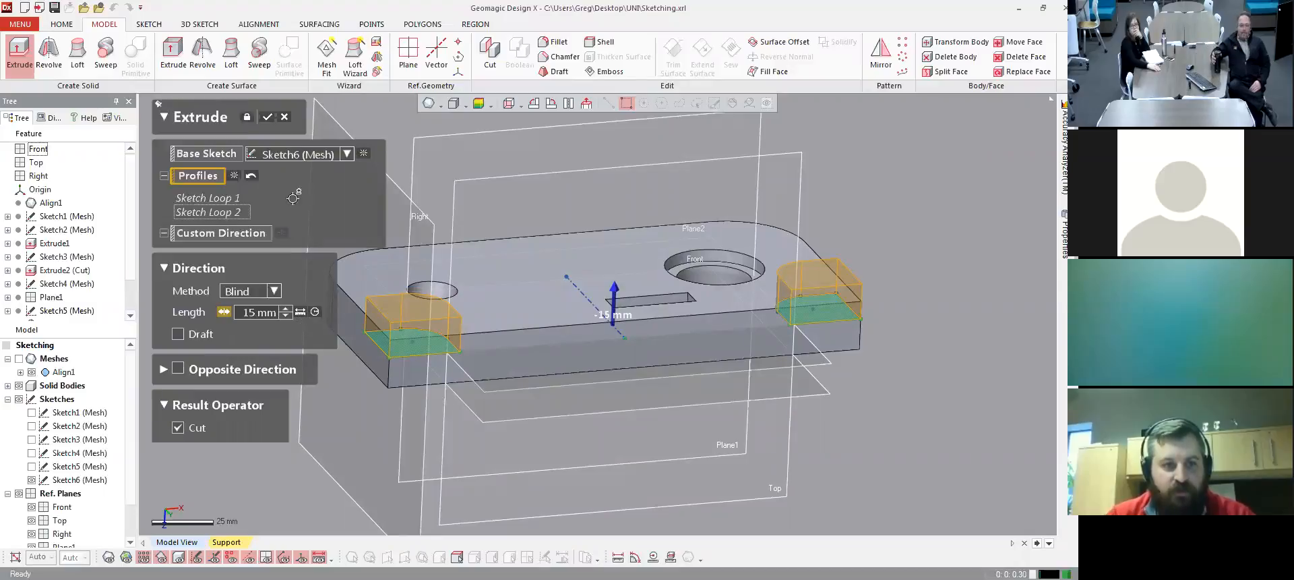
pyautogui.click(268, 118)
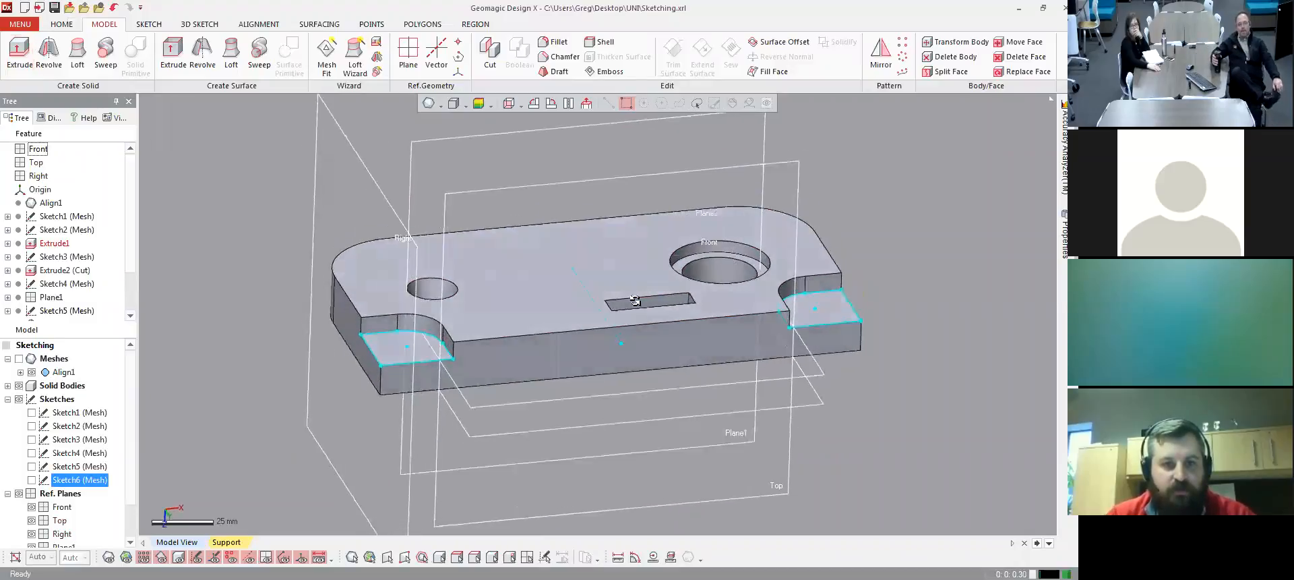
pyautogui.click(240, 285)
# - Show the mesh shaded over the solid and examine the cut ledges and the remaining raised features
pyautogui.moveTo(612, 277); pyautogui.dragTo(587, 281, button='right')
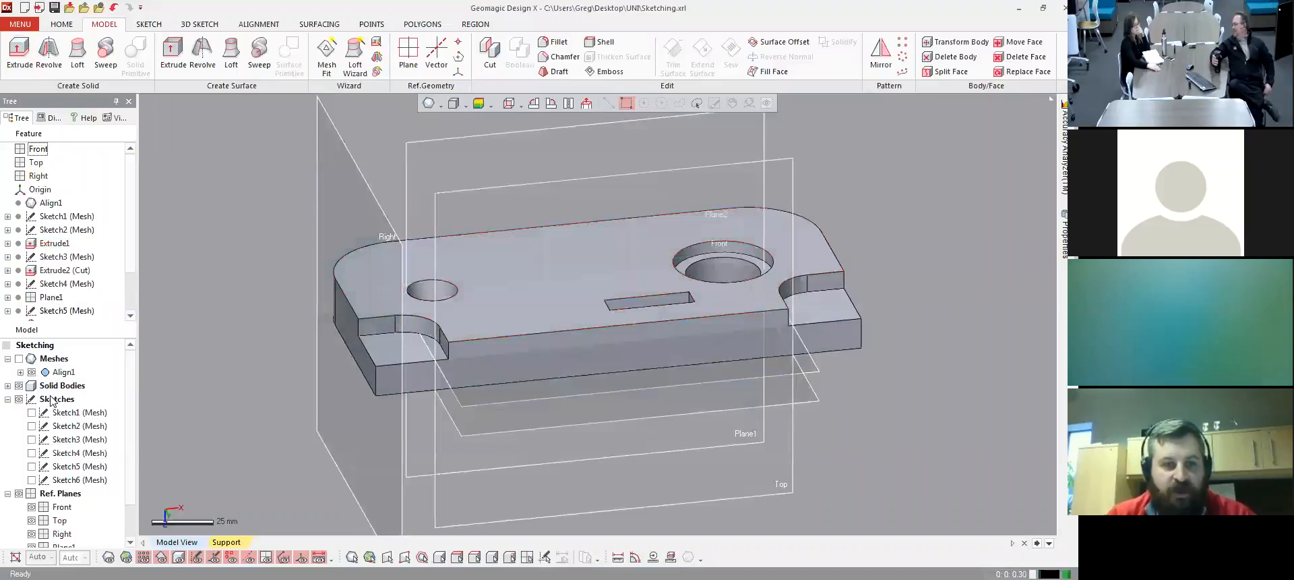
pyautogui.click(19, 358)
pyautogui.moveTo(593, 381); pyautogui.dragTo(724, 303, button='right')
pyautogui.moveTo(575, 283); pyautogui.dragTo(528, 313, button='right')
pyautogui.moveTo(526, 263)
pyautogui.mouseDown(button='right')
pyautogui.moveTo(557, 279)
pyautogui.moveTo(608, 351)
pyautogui.moveTo(670, 311)
pyautogui.moveTo(619, 286)
pyautogui.moveTo(659, 242)
pyautogui.moveTo(681, 263)
pyautogui.moveTo(610, 271)
pyautogui.moveTo(698, 283)
pyautogui.moveTo(629, 249)
pyautogui.moveTo(639, 345)
pyautogui.moveTo(658, 355)
pyautogui.mouseUp(button='right')
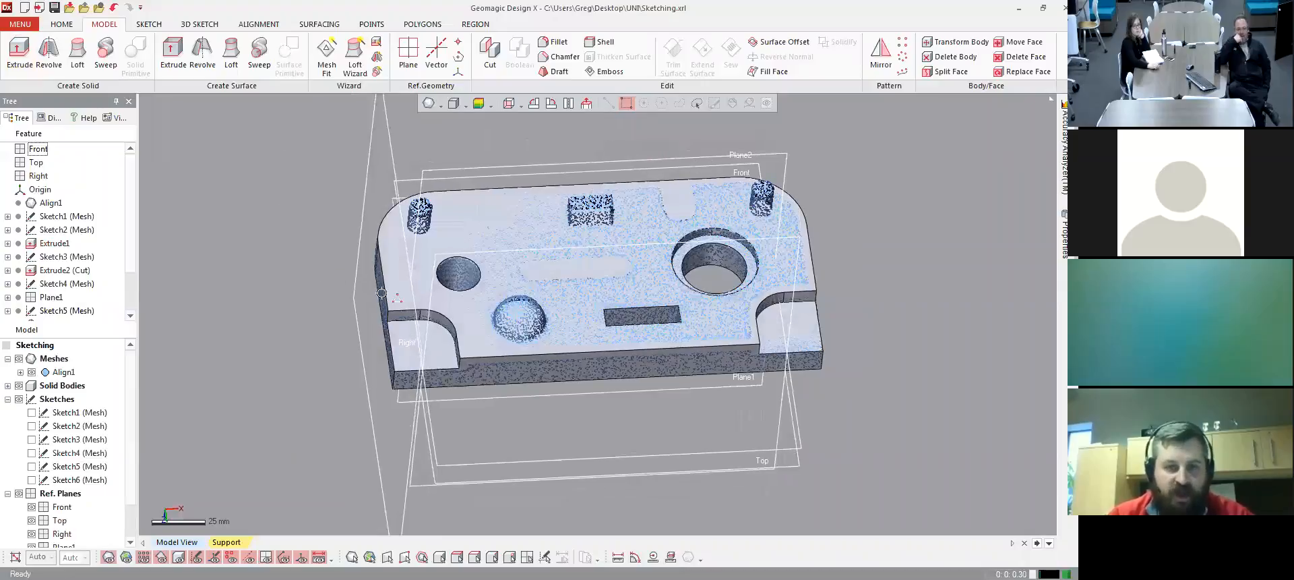
pyautogui.hotkey('alt', '1')
pyautogui.moveTo(493, 258); pyautogui.dragTo(459, 257, button='right')
pyautogui.moveTo(596, 224)
pyautogui.mouseDown(button='right')
pyautogui.moveTo(592, 295)
pyautogui.moveTo(682, 310)
pyautogui.moveTo(552, 311)
pyautogui.moveTo(502, 376)
pyautogui.mouseUp(button='right')
pyautogui.moveTo(374, 346); pyautogui.dragTo(391, 369, button='right')
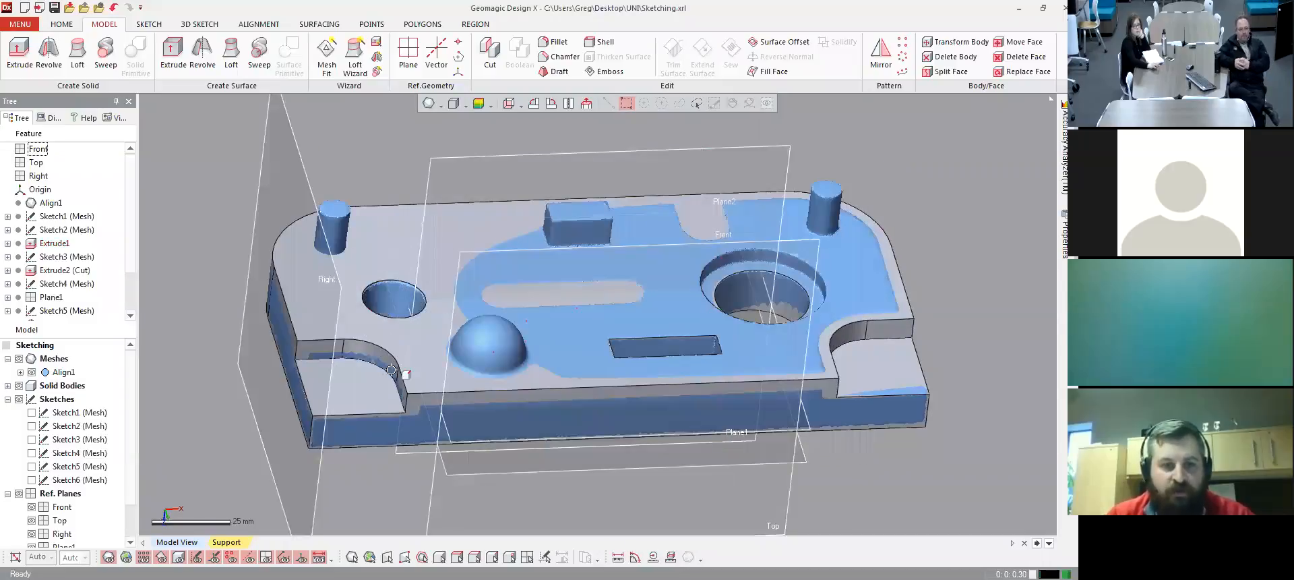
pyautogui.moveTo(614, 267); pyautogui.dragTo(370, 306, button='right')
pyautogui.scroll(2, 369, 306)
# - Start a planar mesh sketch on the plate's top face, sectioning the pins, block and dome above it
pyautogui.click(367, 303)
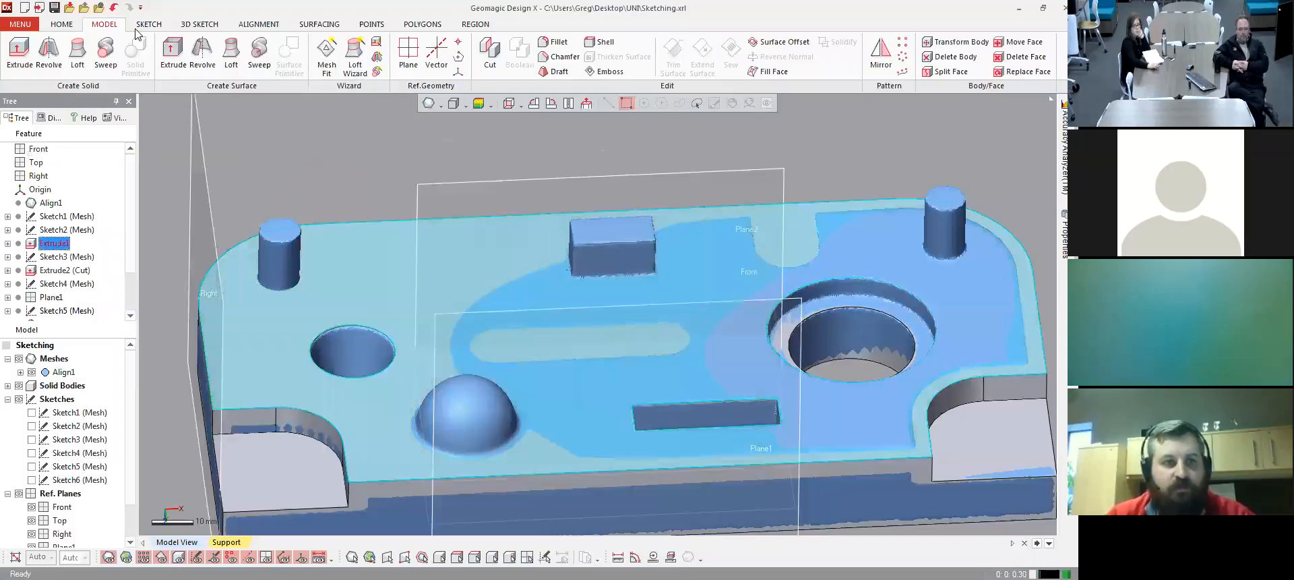
pyautogui.hotkey('ctrl', 'shift', 'a')
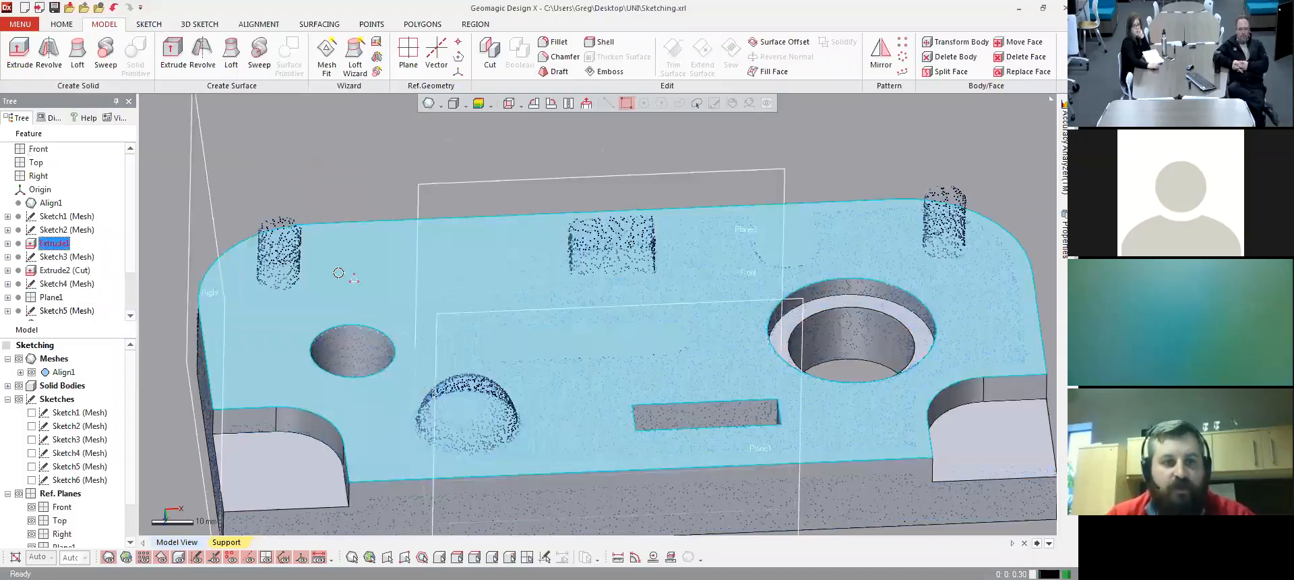
pyautogui.click(149, 25)
pyautogui.click(26, 57)
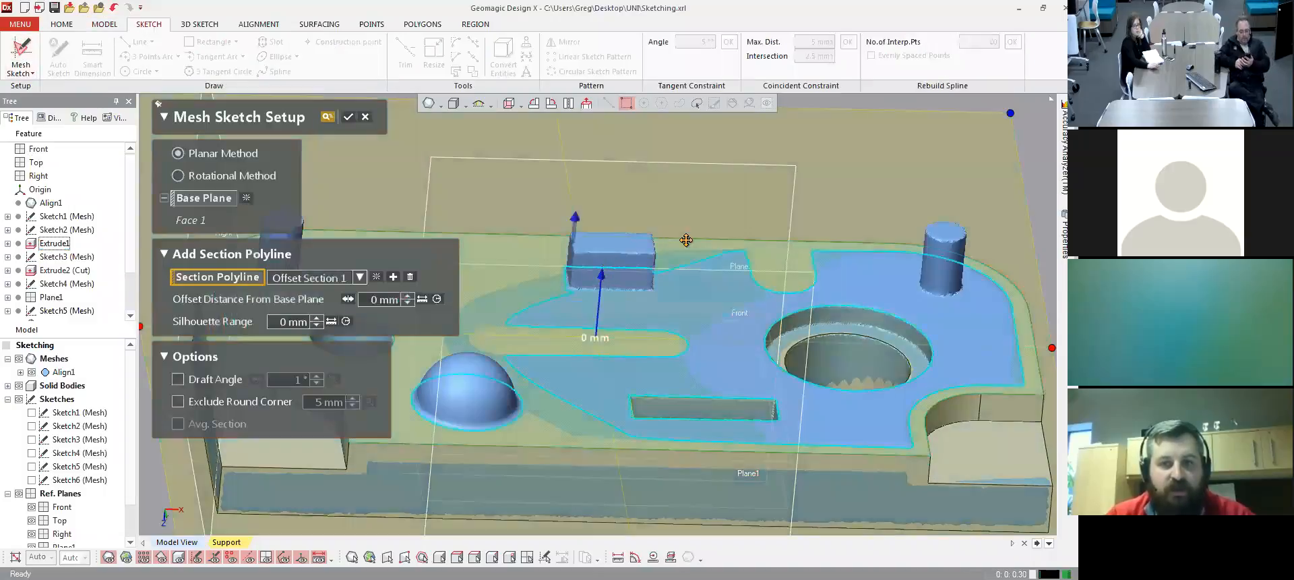
pyautogui.moveTo(587, 328); pyautogui.dragTo(533, 296, button='right')
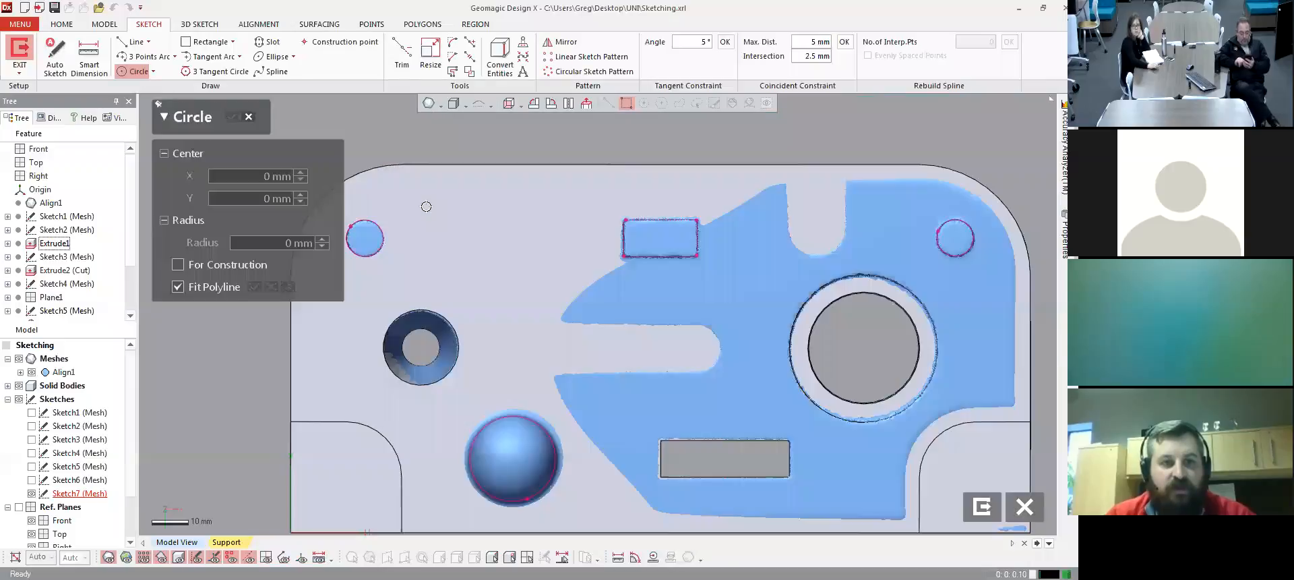
# - Fit a circle to the section outline of each of the two cylindrical pins
pyautogui.click(382, 227)
pyautogui.click(953, 222)
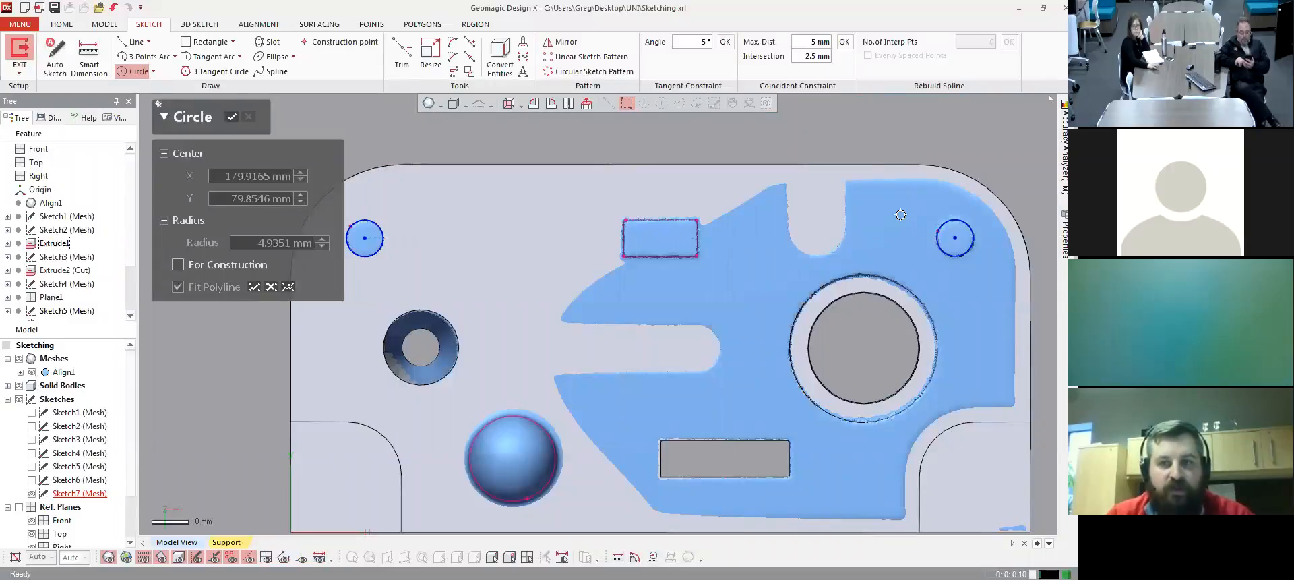
pyautogui.click(230, 120)
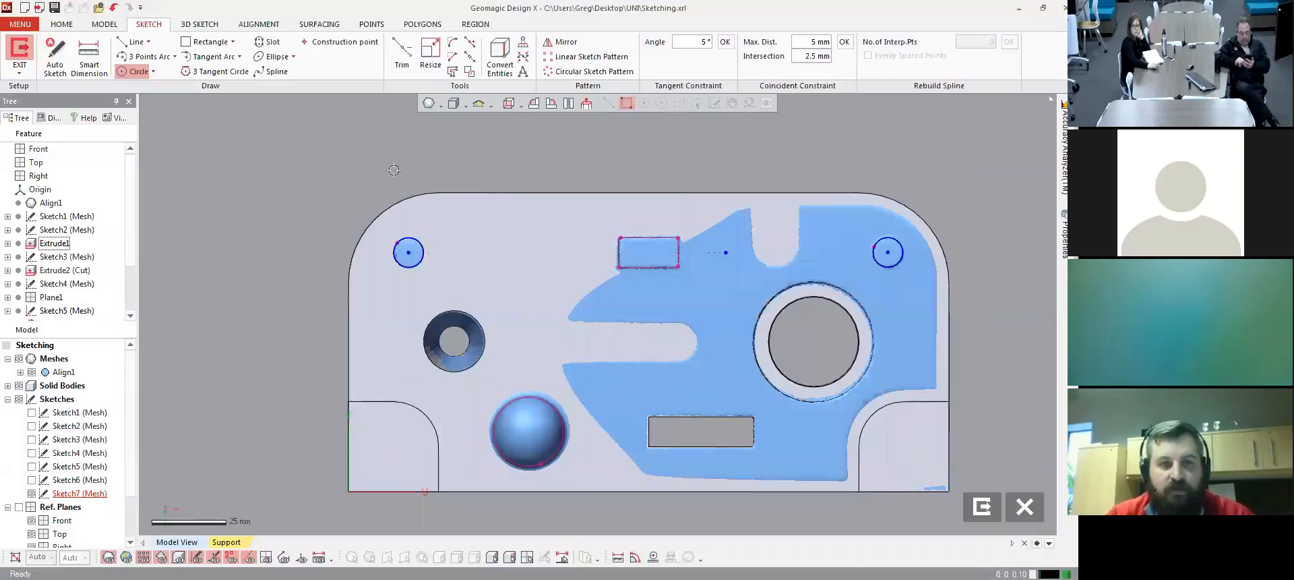
# - Constrain the two pin circles to equal radius
pyautogui.doubleClick(419, 241)
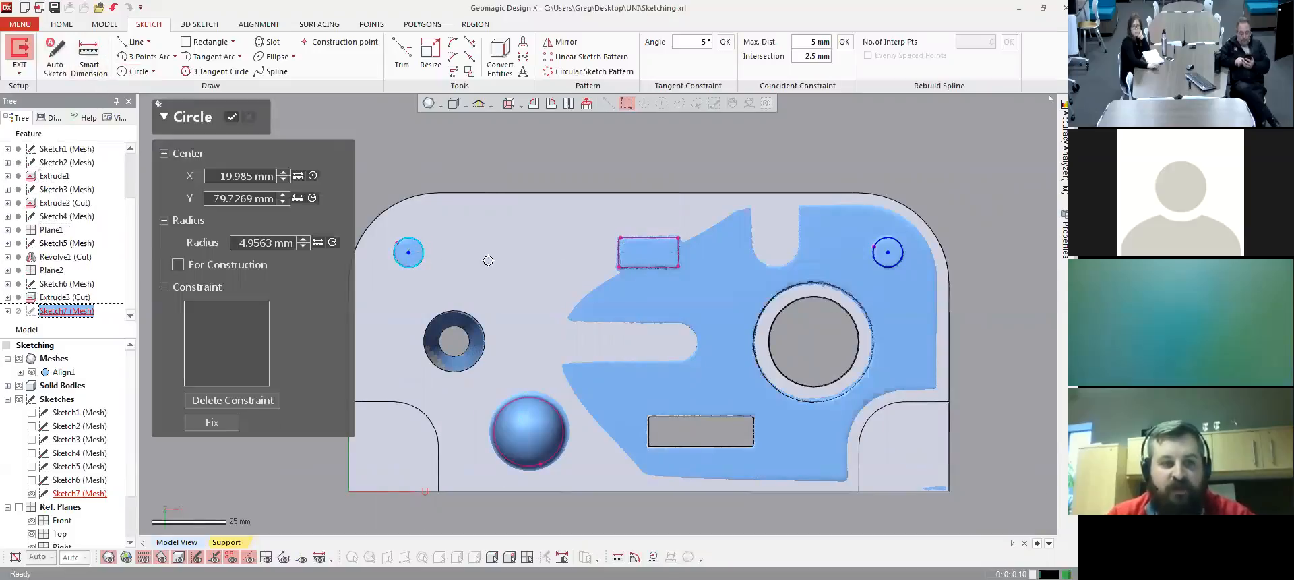
pyautogui.click(872, 260)
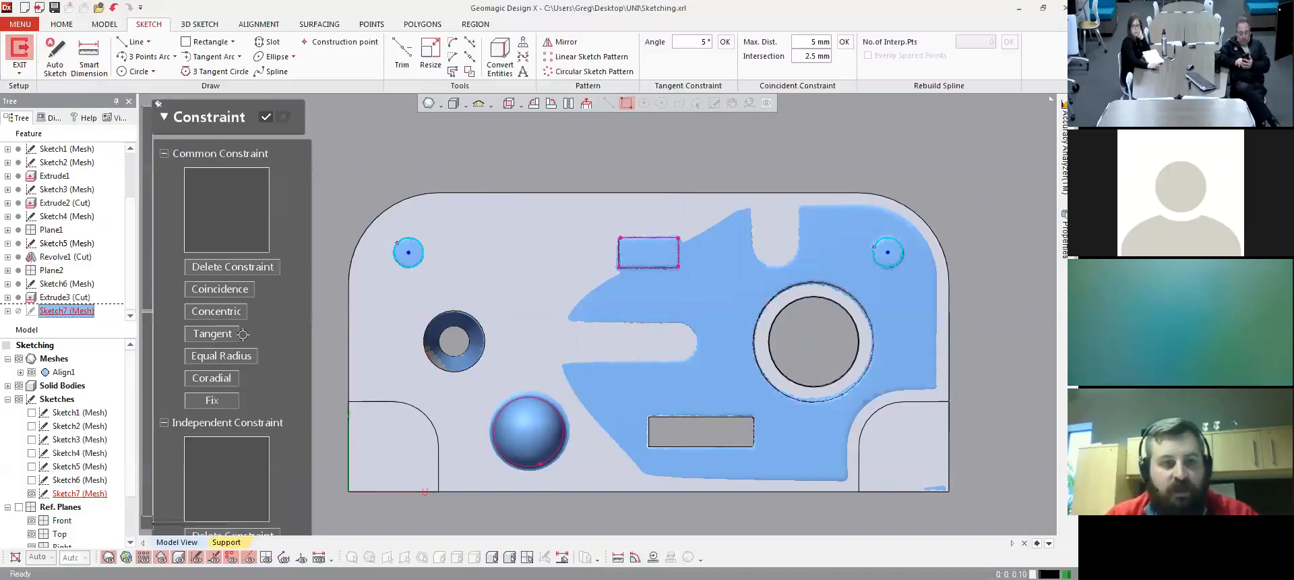
pyautogui.click(228, 358)
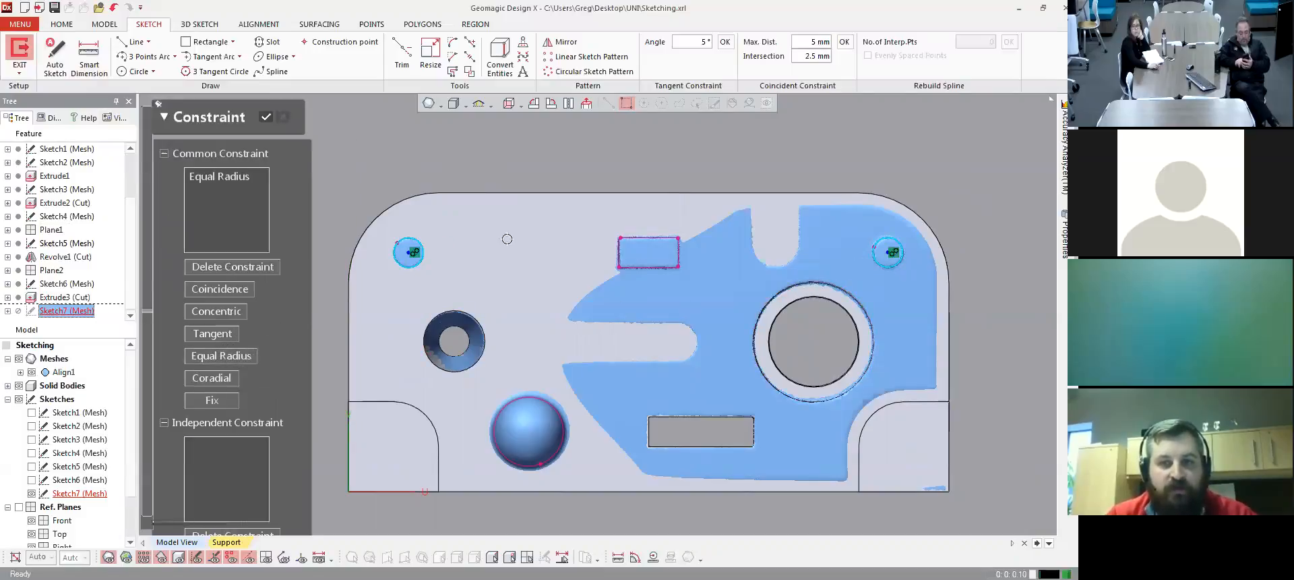
pyautogui.click(265, 120)
# - Apply the equal-radius constraint and finish the mesh sketch of the two pin circles
pyautogui.moveTo(681, 407); pyautogui.dragTo(651, 266, button='right')
pyautogui.moveTo(627, 313); pyautogui.dragTo(593, 305, button='right')
pyautogui.press('Escape')
pyautogui.moveTo(509, 271); pyautogui.dragTo(520, 278, button='right')
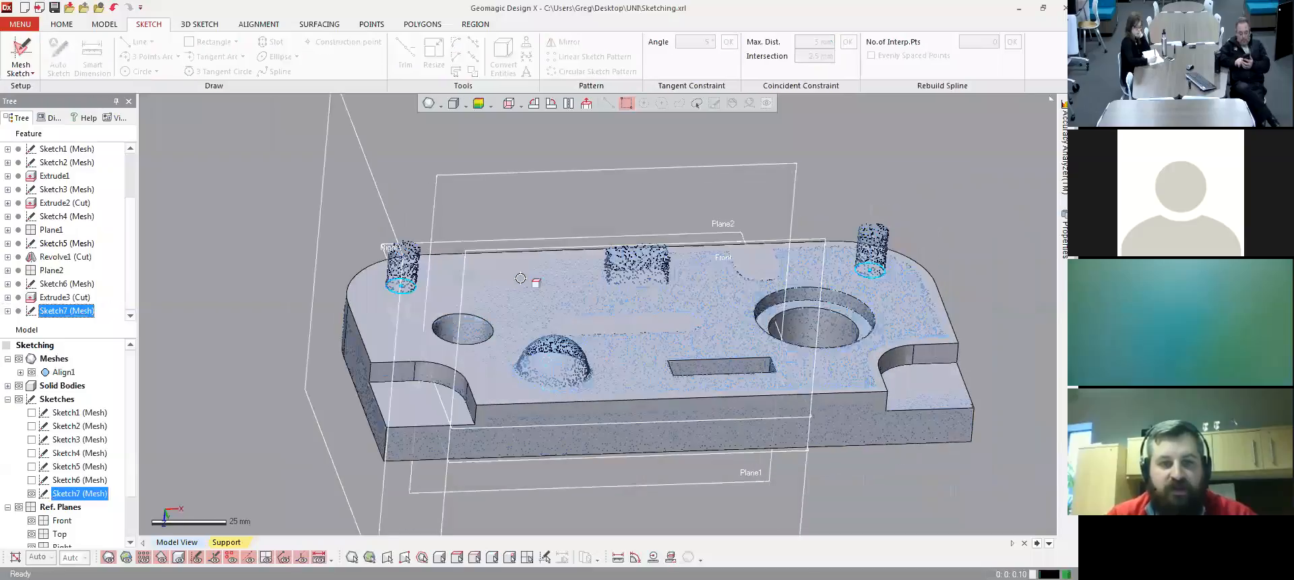
pyautogui.moveTo(398, 214); pyautogui.dragTo(403, 209, button='right')
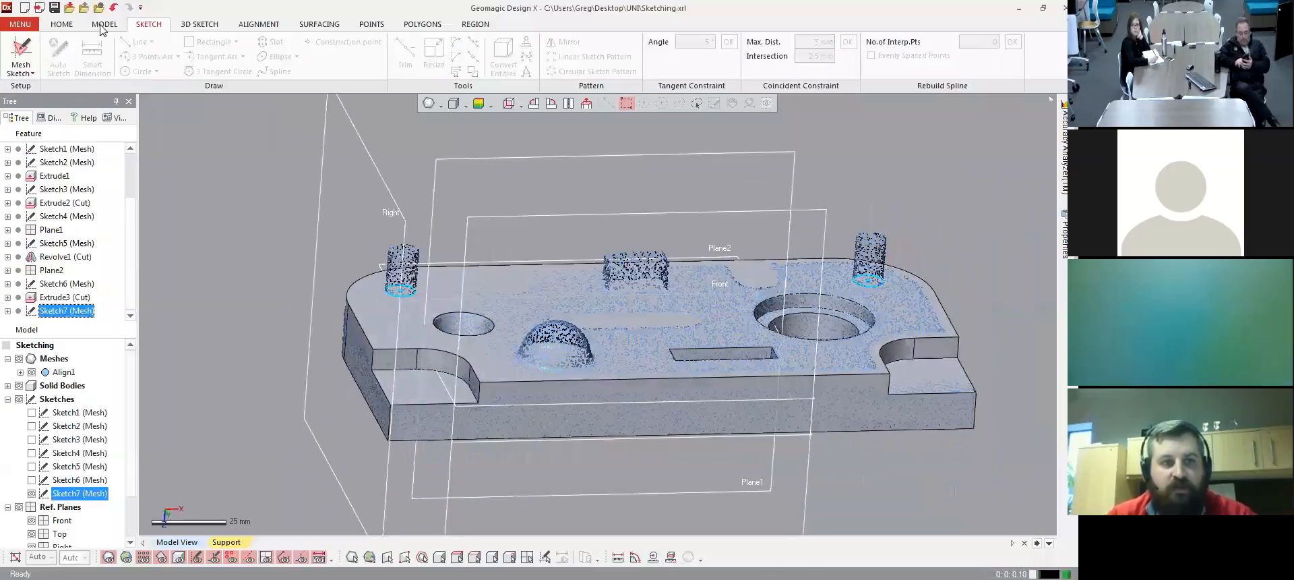
# - Extrude both pin circles 15 mm upward as a solid and merge them with the plate
pyautogui.click(24, 49)
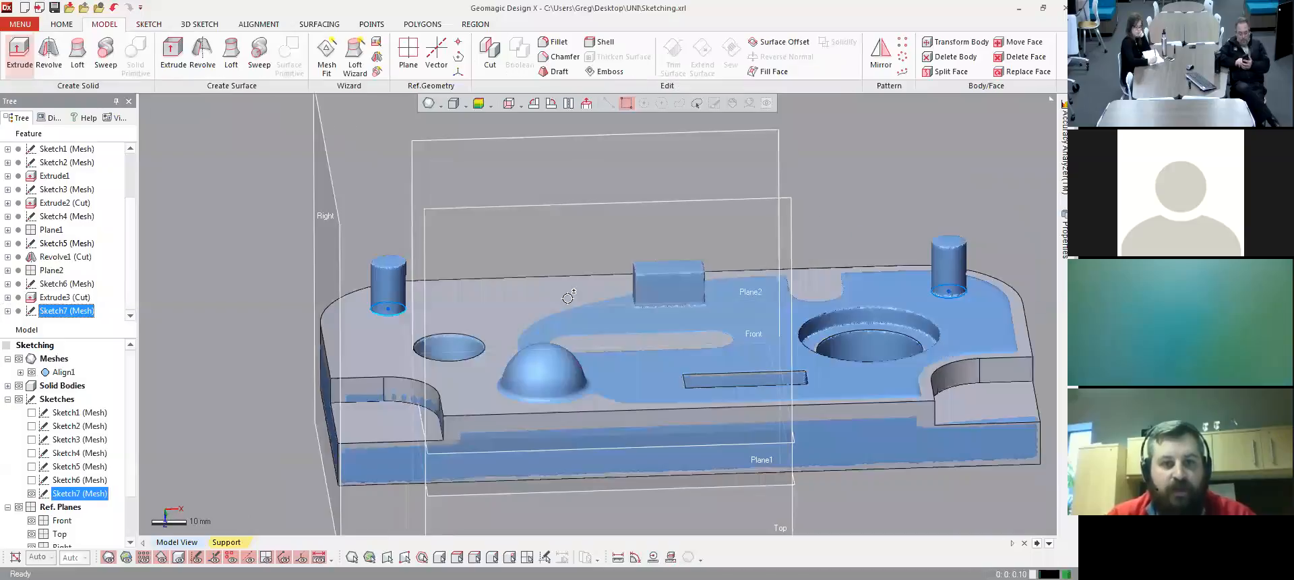
pyautogui.moveTo(431, 326); pyautogui.dragTo(533, 339, button='right')
pyautogui.moveTo(608, 312); pyautogui.dragTo(554, 271, button='right')
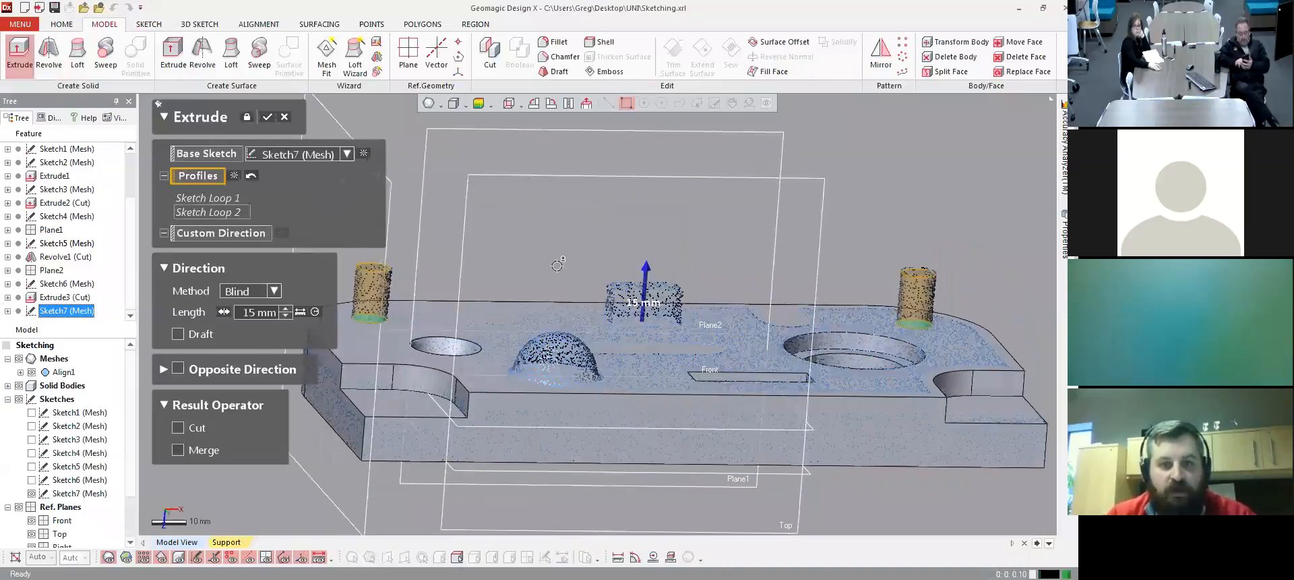
pyautogui.moveTo(804, 287); pyautogui.dragTo(596, 271, button='right')
pyautogui.scroll(2, 596, 272)
pyautogui.click(268, 120)
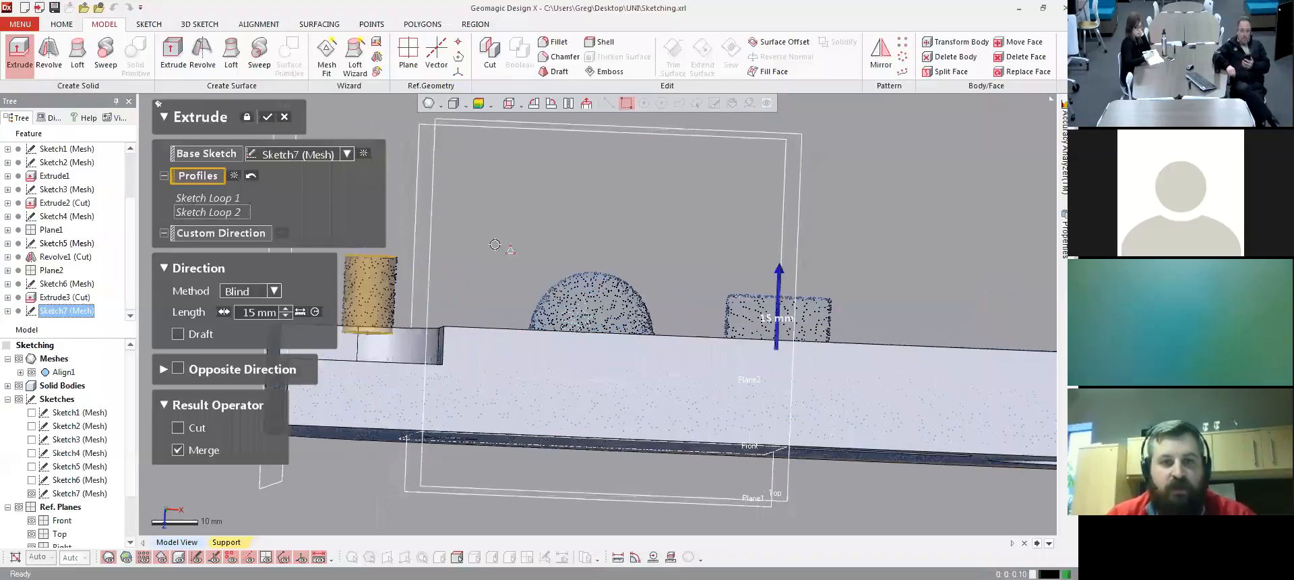
pyautogui.moveTo(283, 221); pyautogui.dragTo(314, 249, button='right')
pyautogui.moveTo(700, 254)
pyautogui.mouseDown(button='right')
pyautogui.moveTo(596, 281)
pyautogui.moveTo(548, 335)
pyautogui.mouseUp(button='right')
pyautogui.press('Escape')
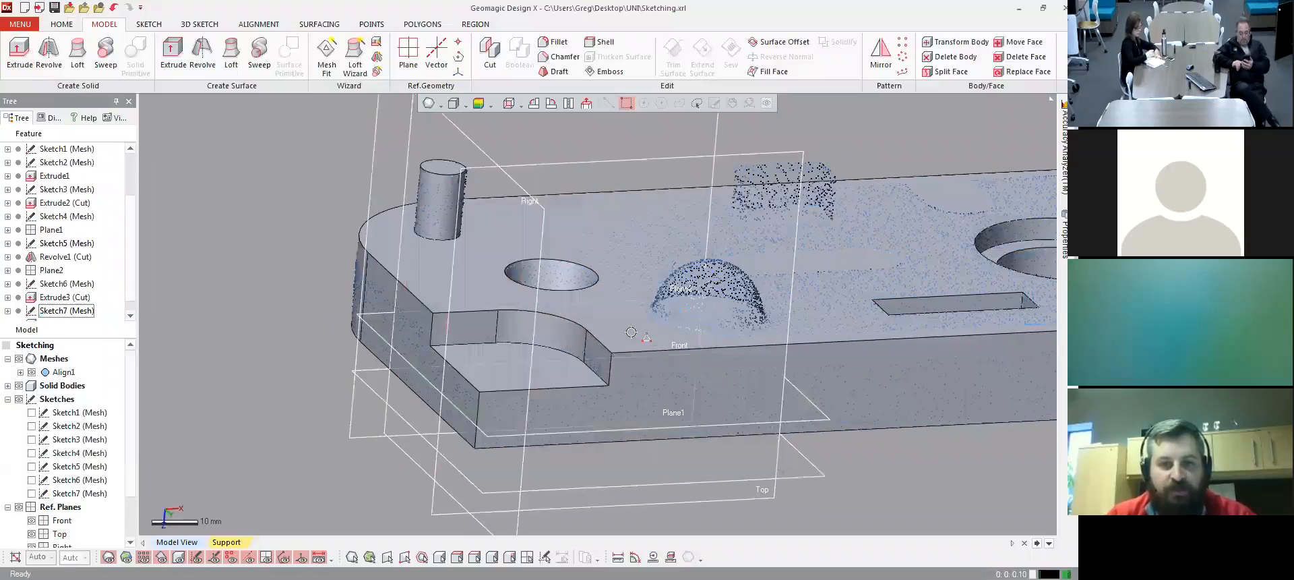
# - Start a new mesh sketch on the plate's top face, sectioning the raised block, dome and pins
pyautogui.moveTo(492, 267)
pyautogui.mouseDown(button='right')
pyautogui.moveTo(499, 258)
pyautogui.moveTo(502, 279)
pyautogui.mouseUp(button='right')
pyautogui.scroll(3, 502, 279)
pyautogui.click(543, 332)
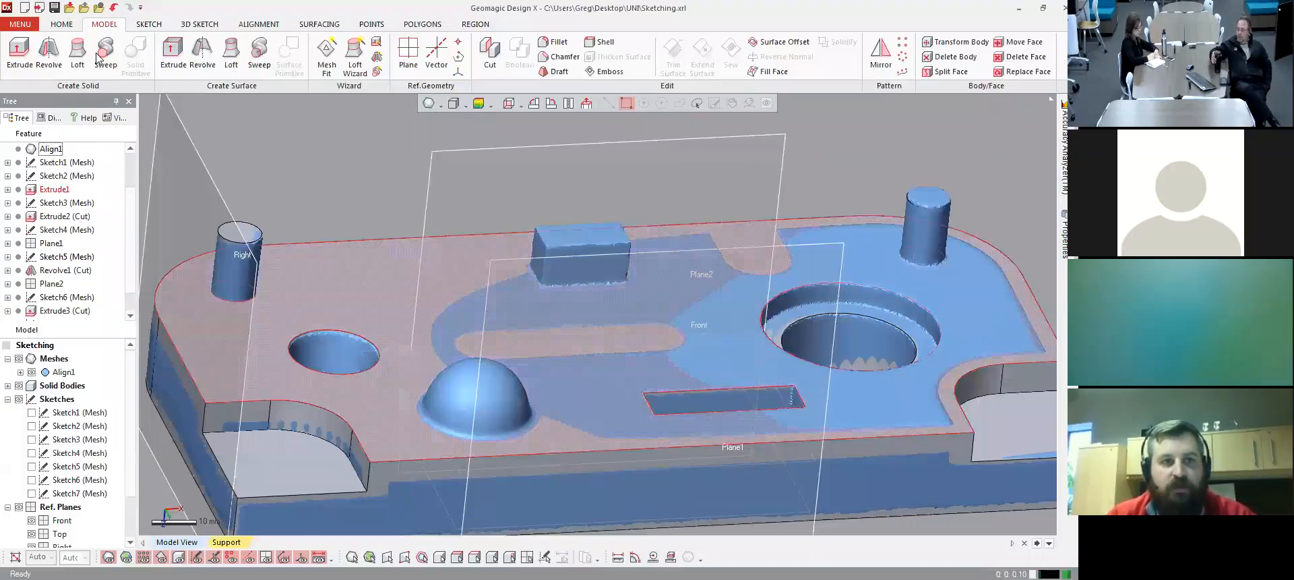
pyautogui.moveTo(604, 296); pyautogui.dragTo(601, 297, button='right')
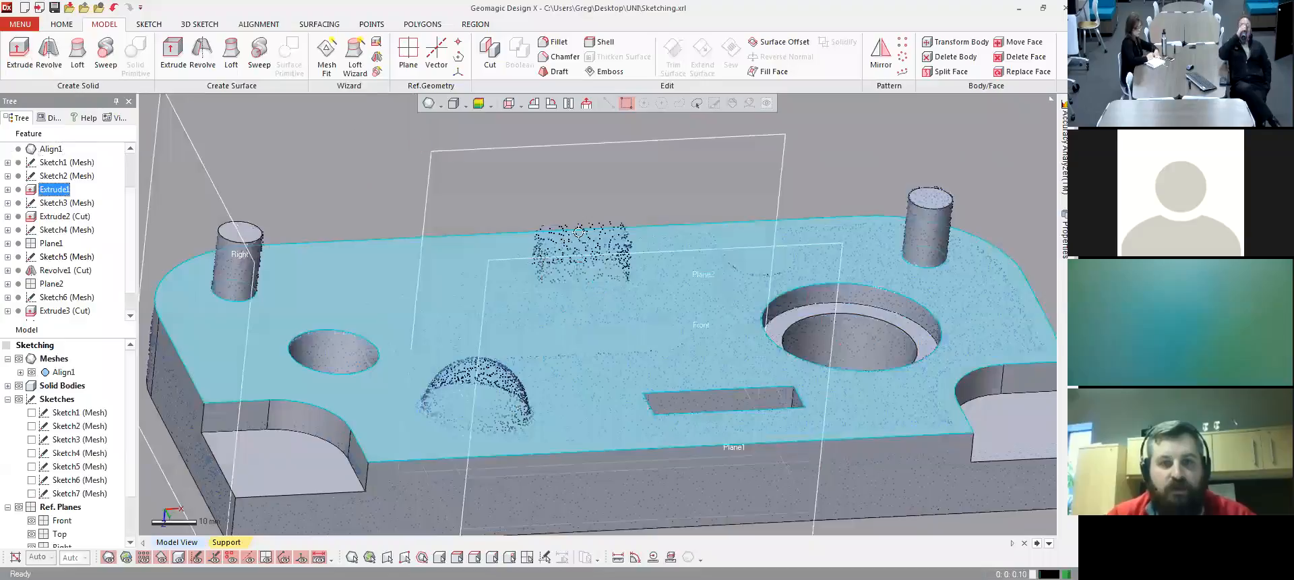
pyautogui.moveTo(578, 233); pyautogui.dragTo(593, 229, button='right')
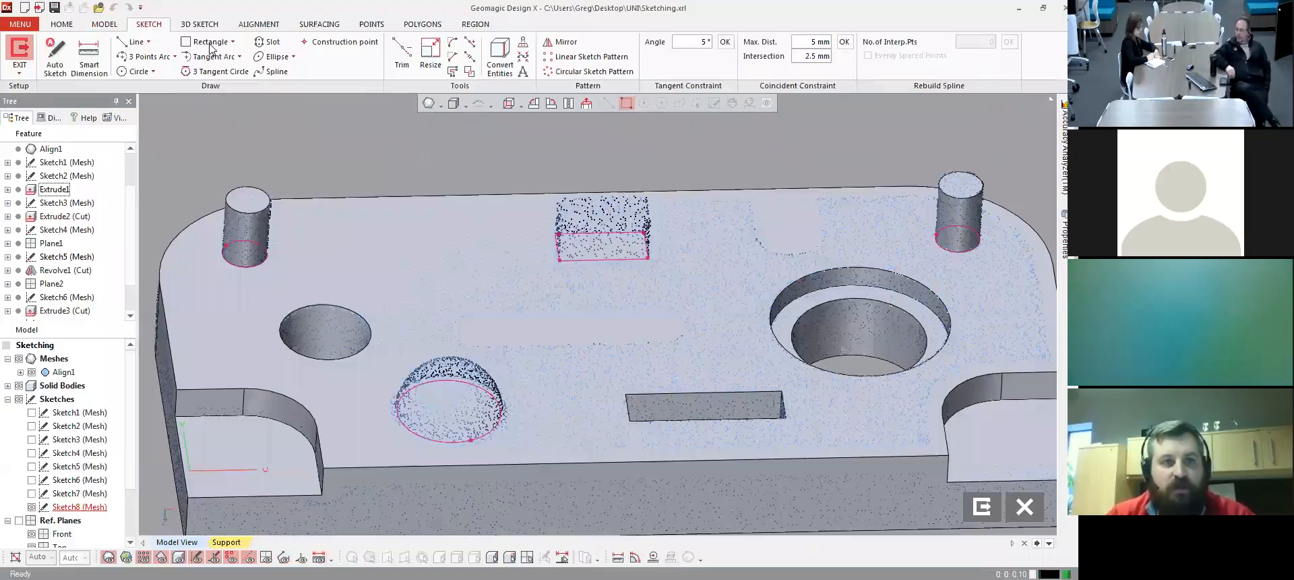
# - Fit a rectangle to all four sides of the raised block's section outline
pyautogui.moveTo(505, 162); pyautogui.dragTo(494, 242, button='right')
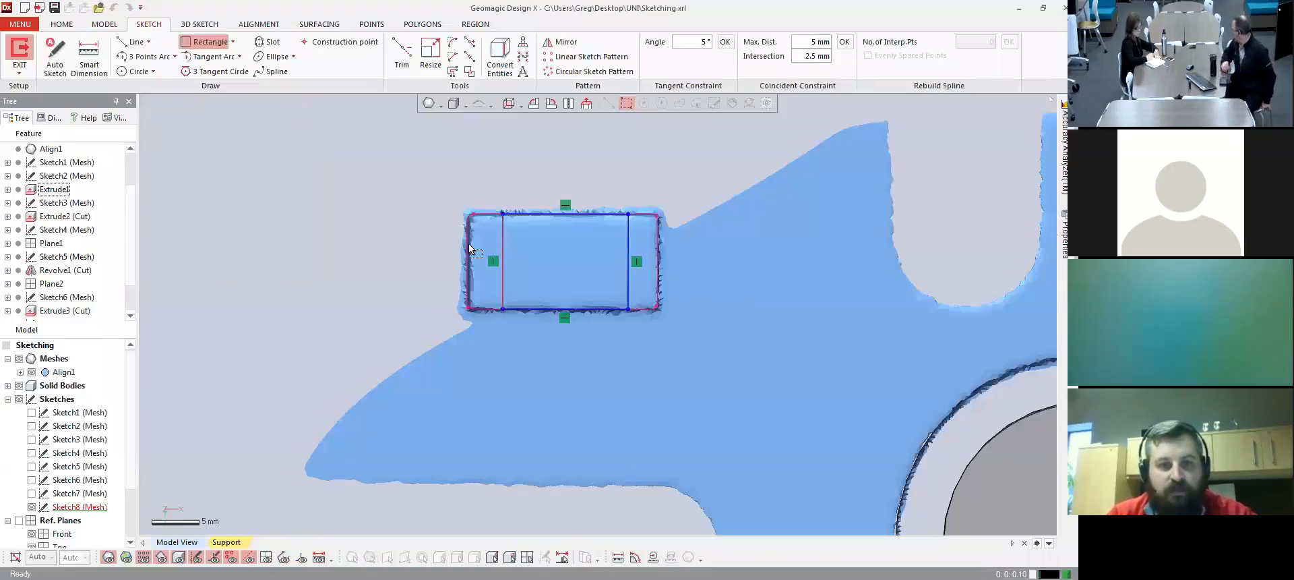
pyautogui.moveTo(468, 248); pyautogui.dragTo(467, 248)
pyautogui.moveTo(628, 261); pyautogui.dragTo(659, 261)
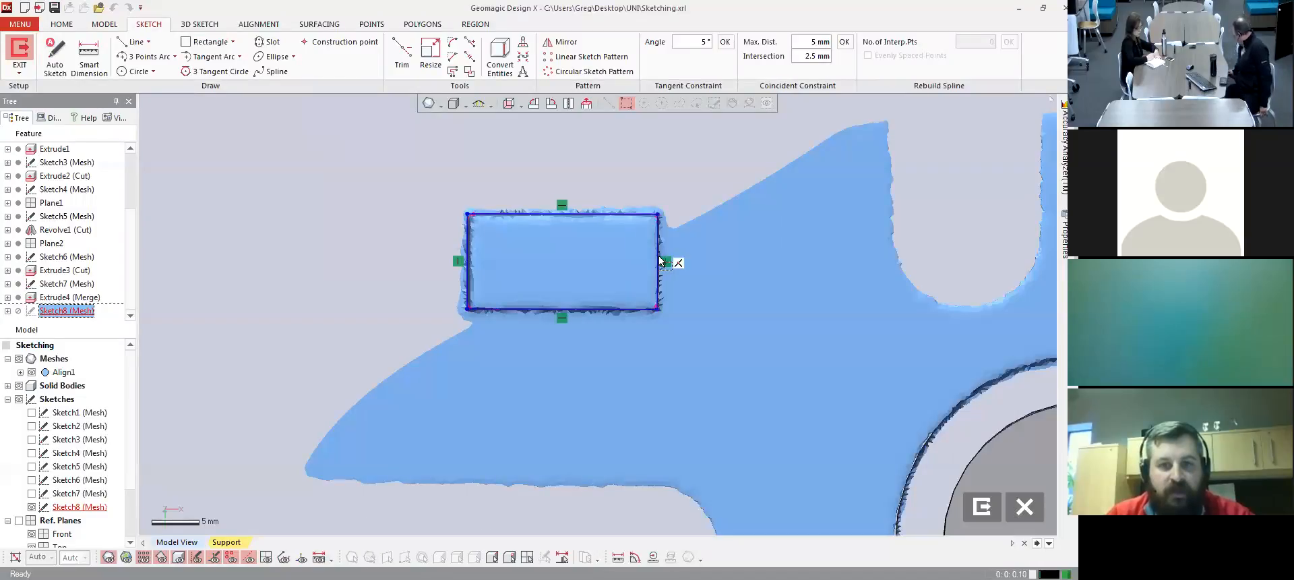
# - Hide the solid body so that only the mesh remains behind the rectangle sketch
pyautogui.scroll(-5, 640, 266)
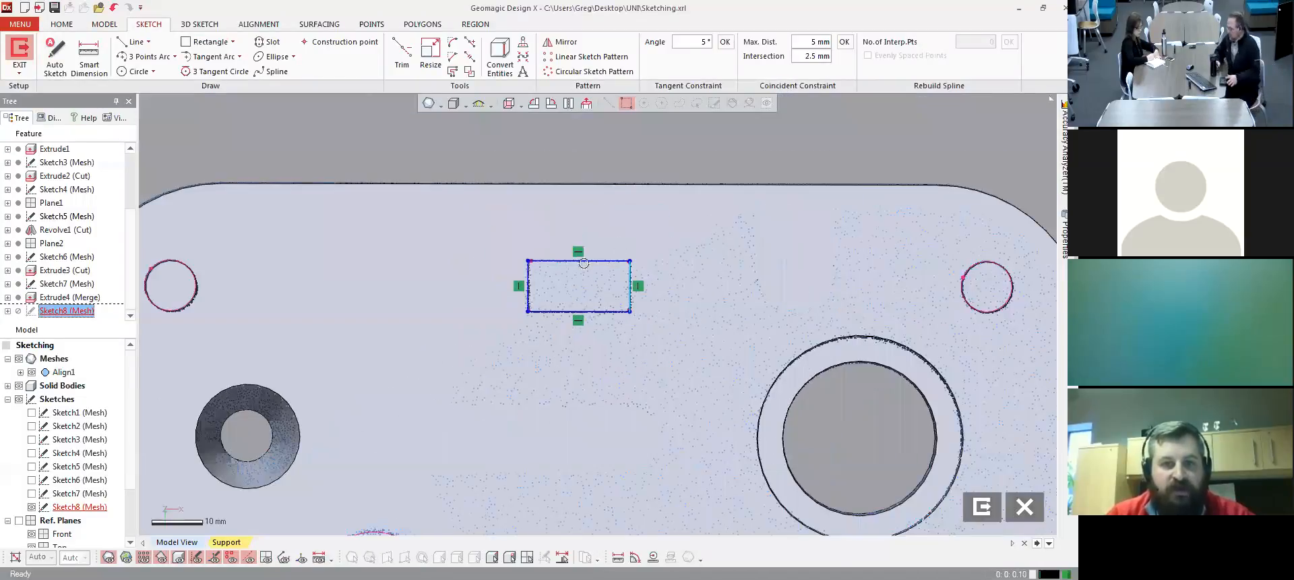
pyautogui.scroll(-2, 584, 263)
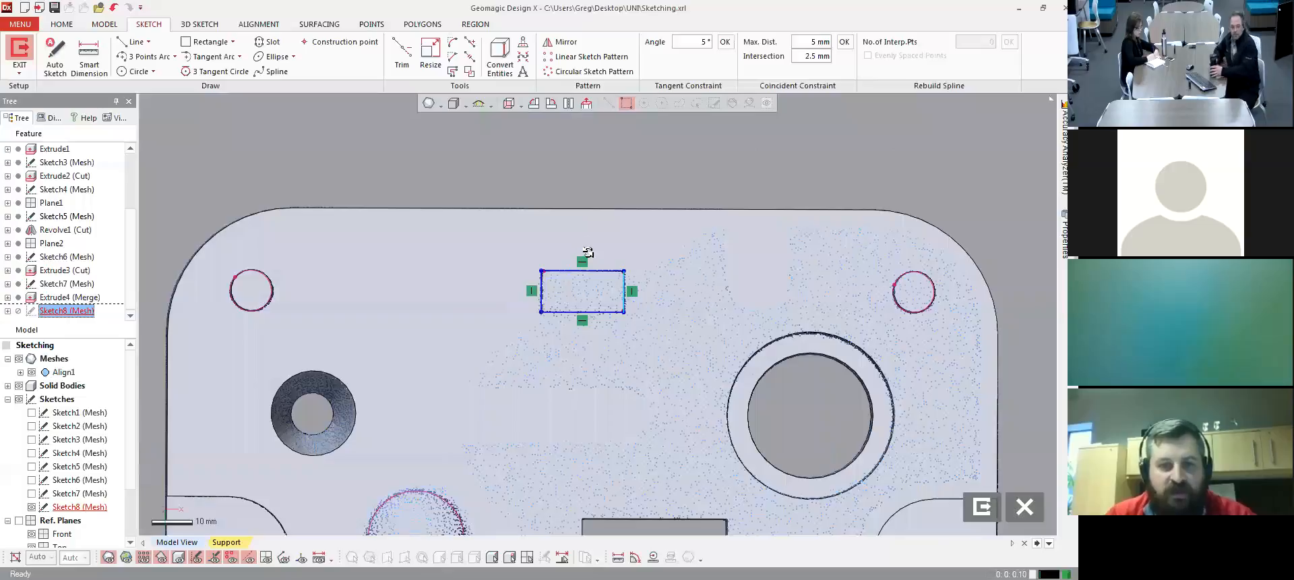
pyautogui.scroll(-2, 588, 252)
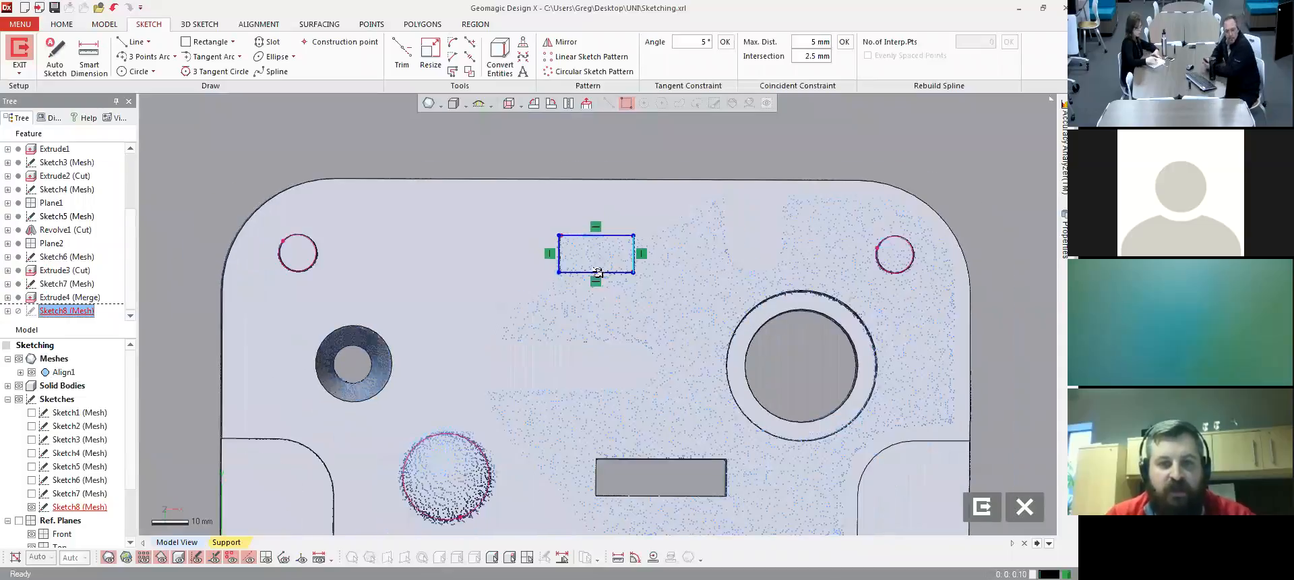
pyautogui.scroll(-2, 598, 272)
pyautogui.scroll(3, 282, 305)
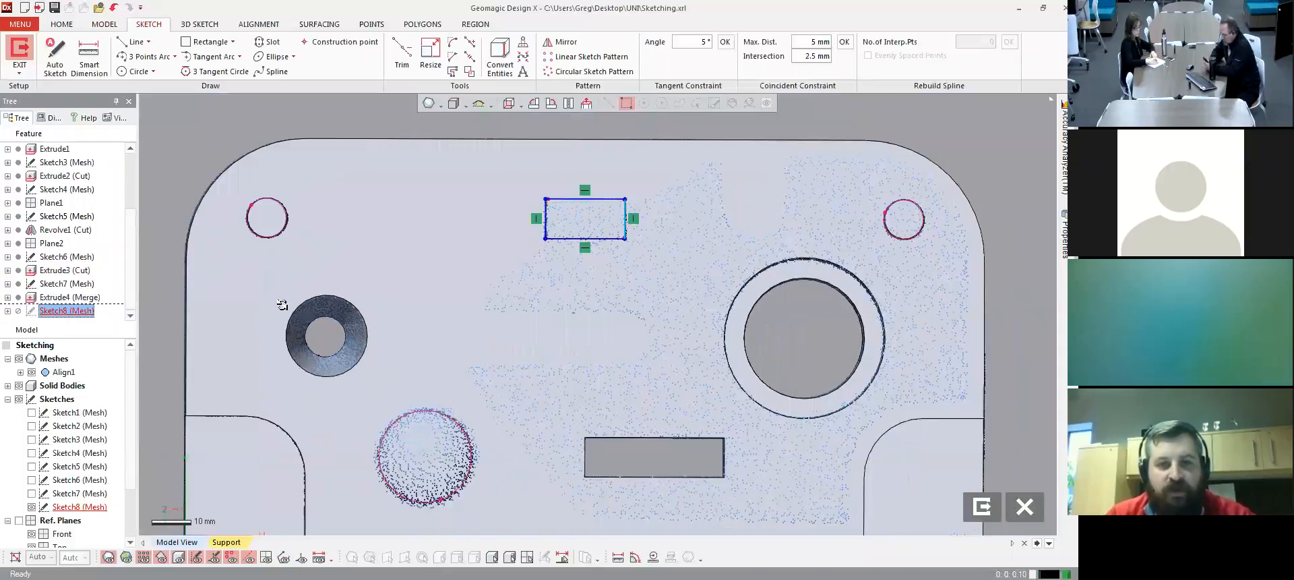
pyautogui.scroll(-3, 597, 253)
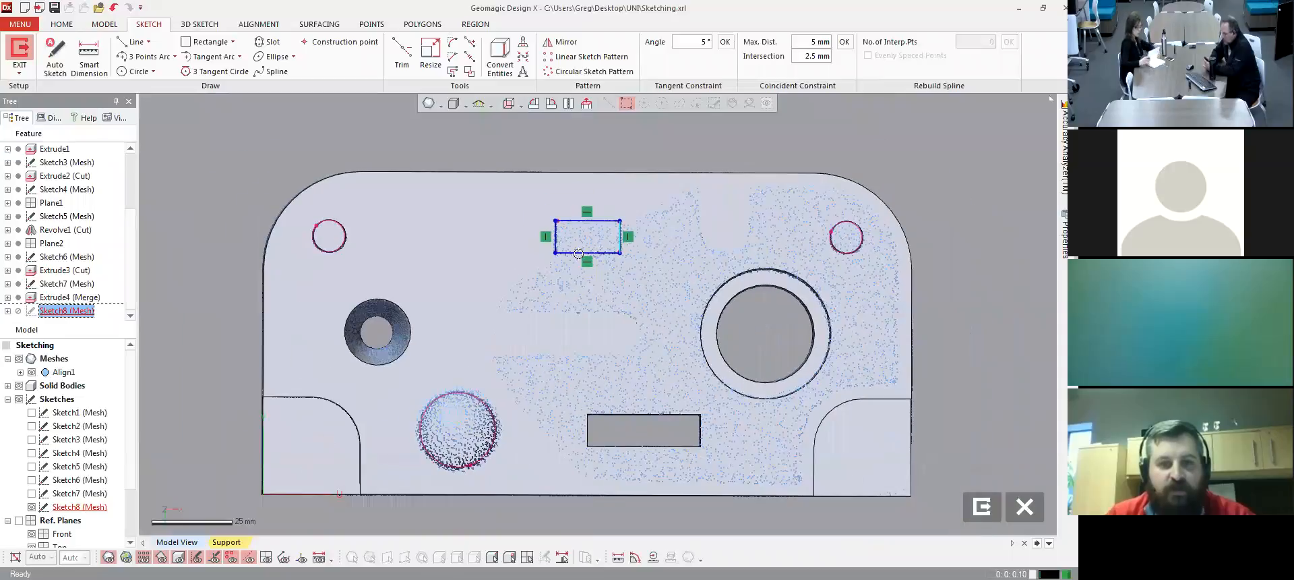
pyautogui.scroll(-2, 578, 253)
pyautogui.hotkey('ctrl', '5')
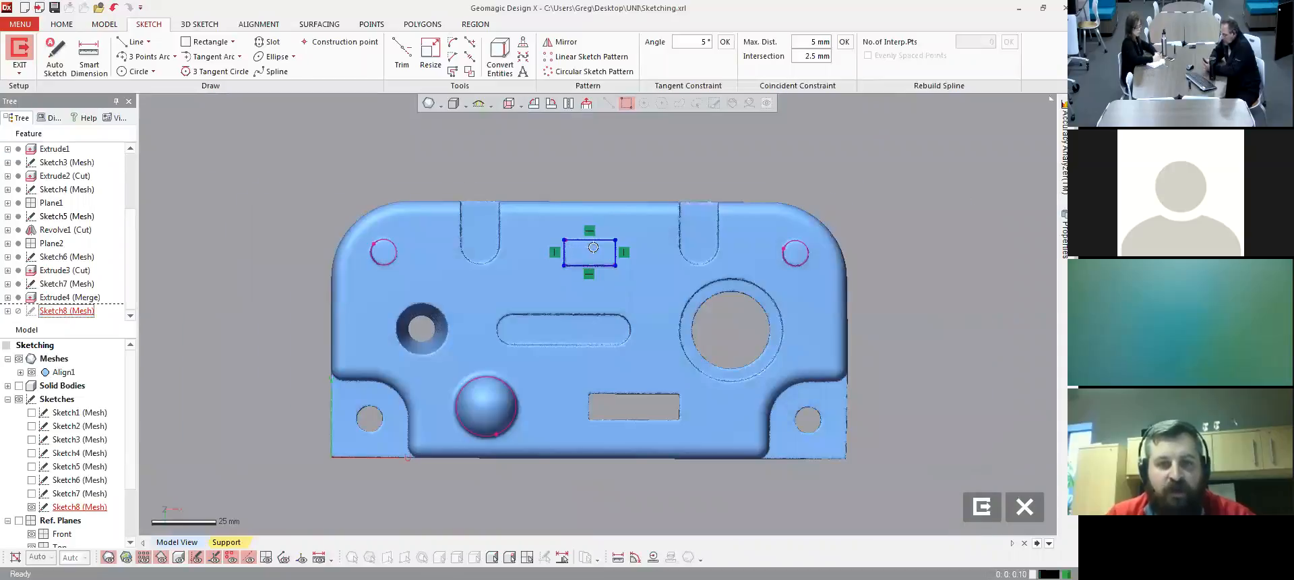
# - Dimension the height and width of the block's rectangle
pyautogui.click(89, 58)
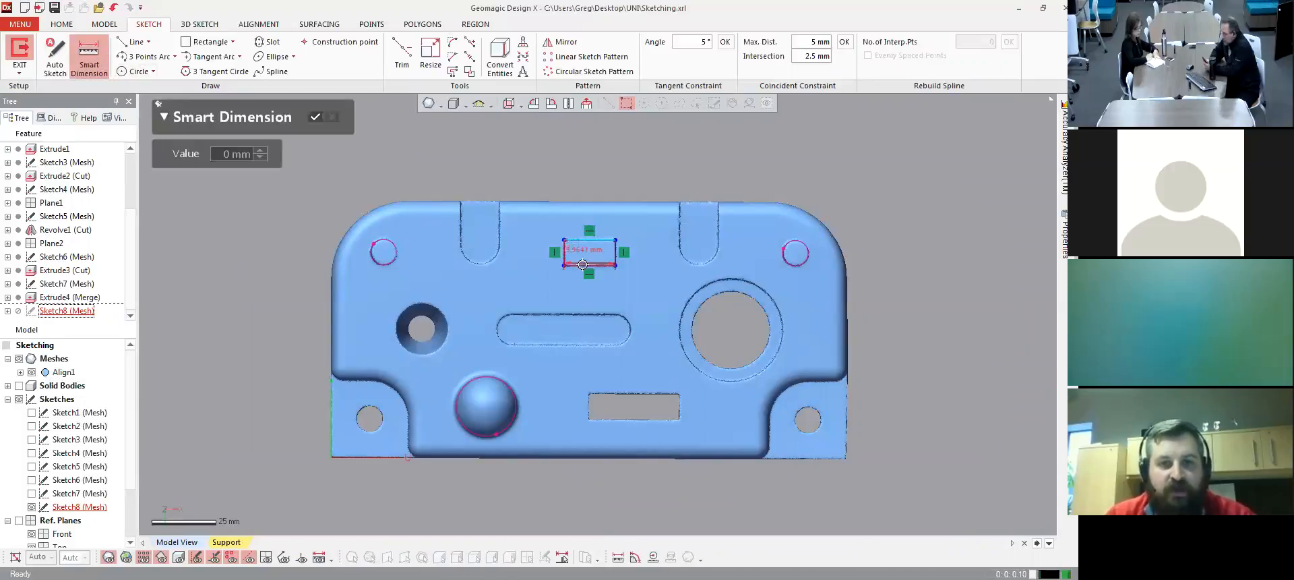
pyautogui.click(616, 251)
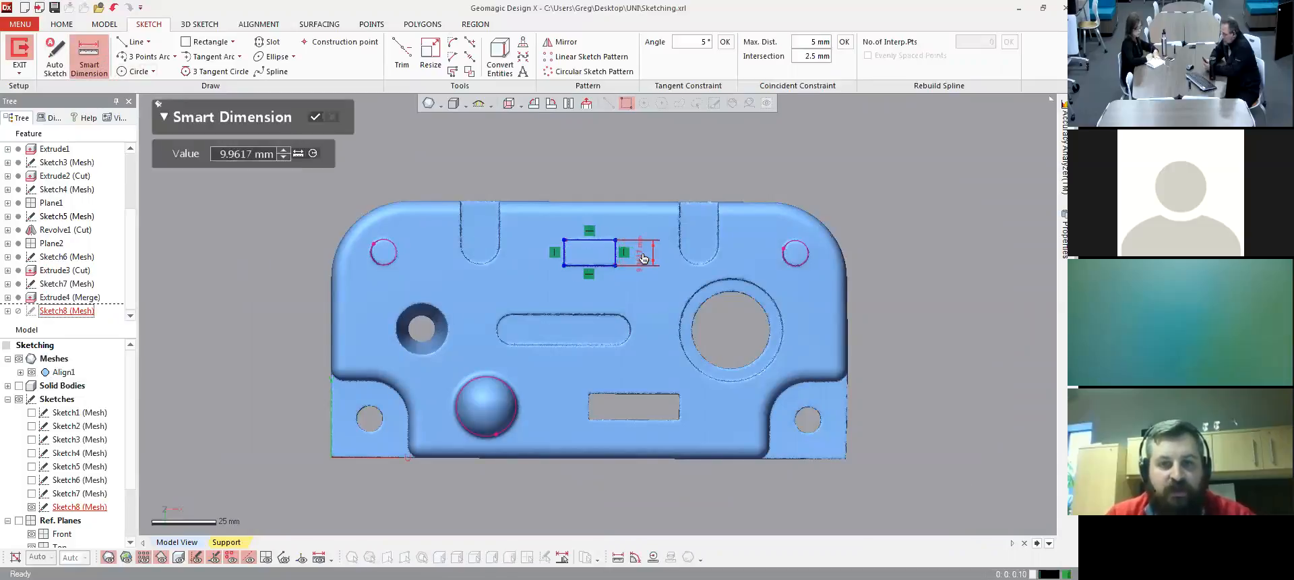
pyautogui.click(631, 258)
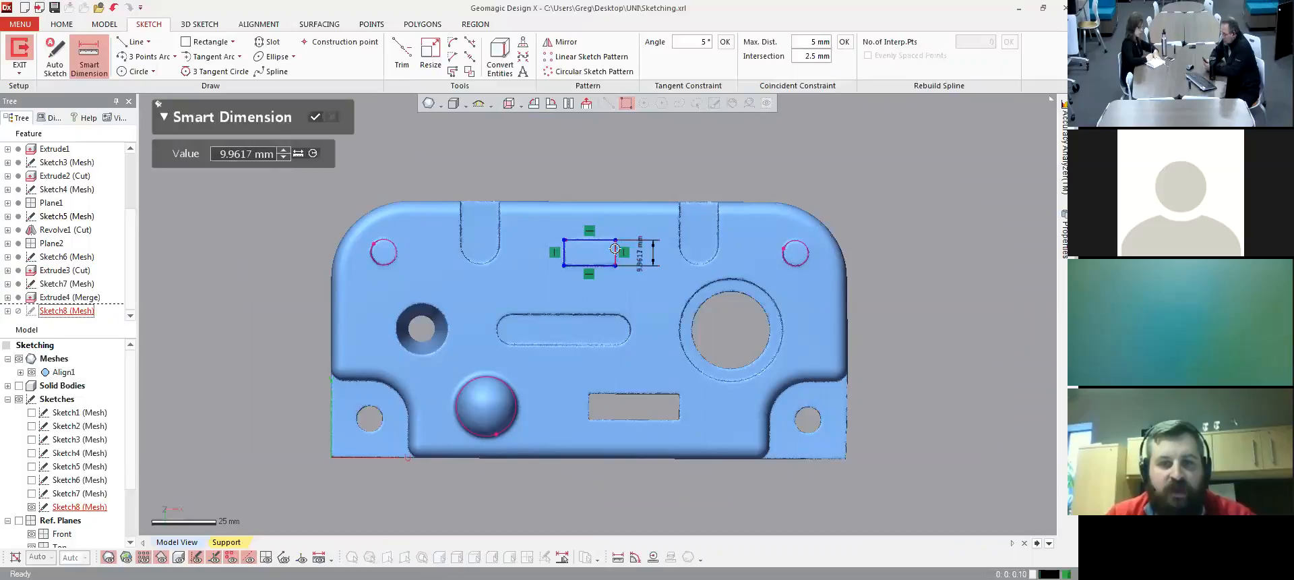
pyautogui.click(564, 254)
pyautogui.click(616, 254)
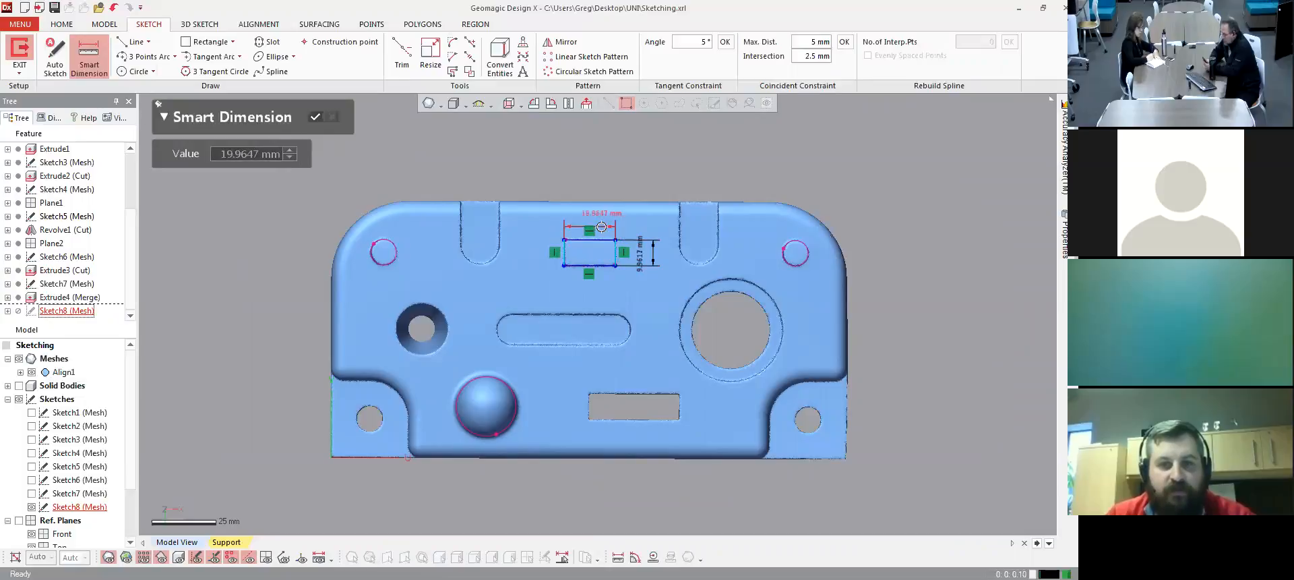
pyautogui.click(602, 226)
# - Set the rectangle's width to 30 mm and its height to 12 mm
pyautogui.scroll(3, 572, 202)
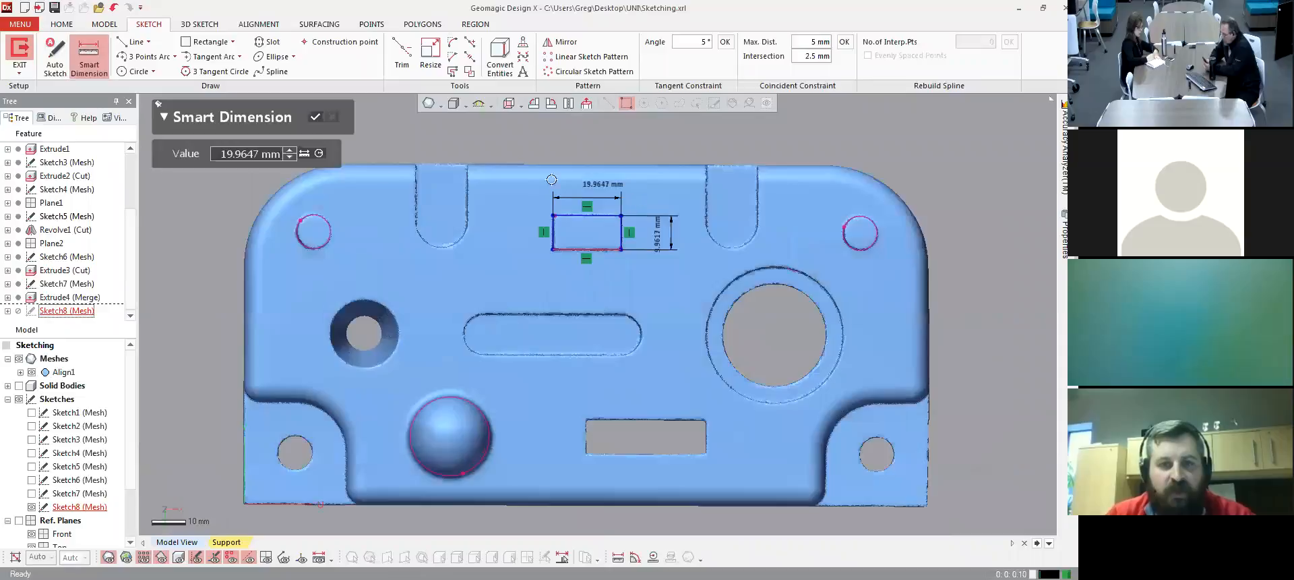
pyautogui.keyDown('ctrl'); pyautogui.moveTo(638, 195); pyautogui.dragTo(641, 197, button='right'); pyautogui.keyUp('ctrl')
pyautogui.doubleClick(637, 191)
pyautogui.write('30')
pyautogui.press('Return')
pyautogui.doubleClick(752, 239)
pyautogui.write('12')
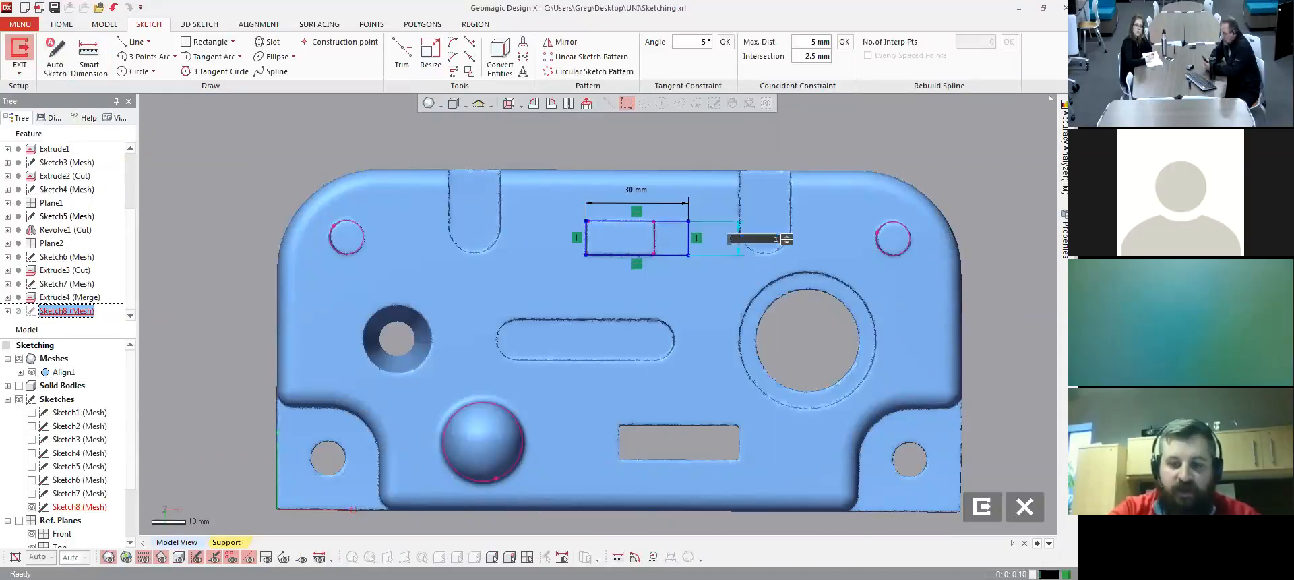
pyautogui.press('Return')
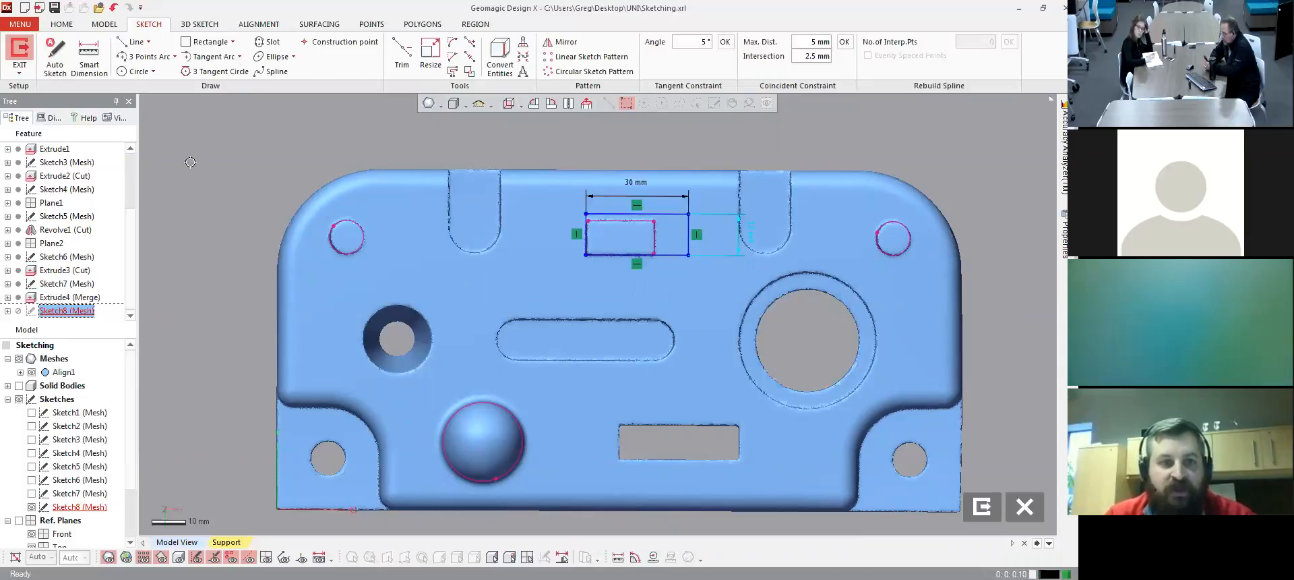
# - Dimension the rectangle's left side from the plate's left edge and set the distance to 80 mm
pyautogui.click(88, 60)
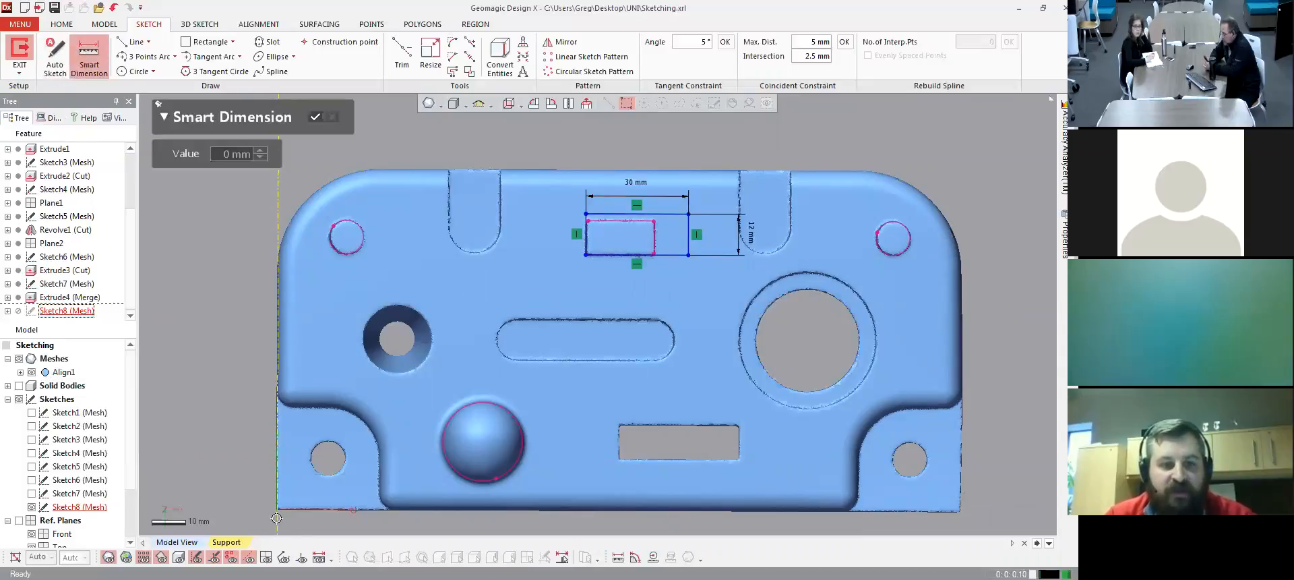
pyautogui.click(586, 244)
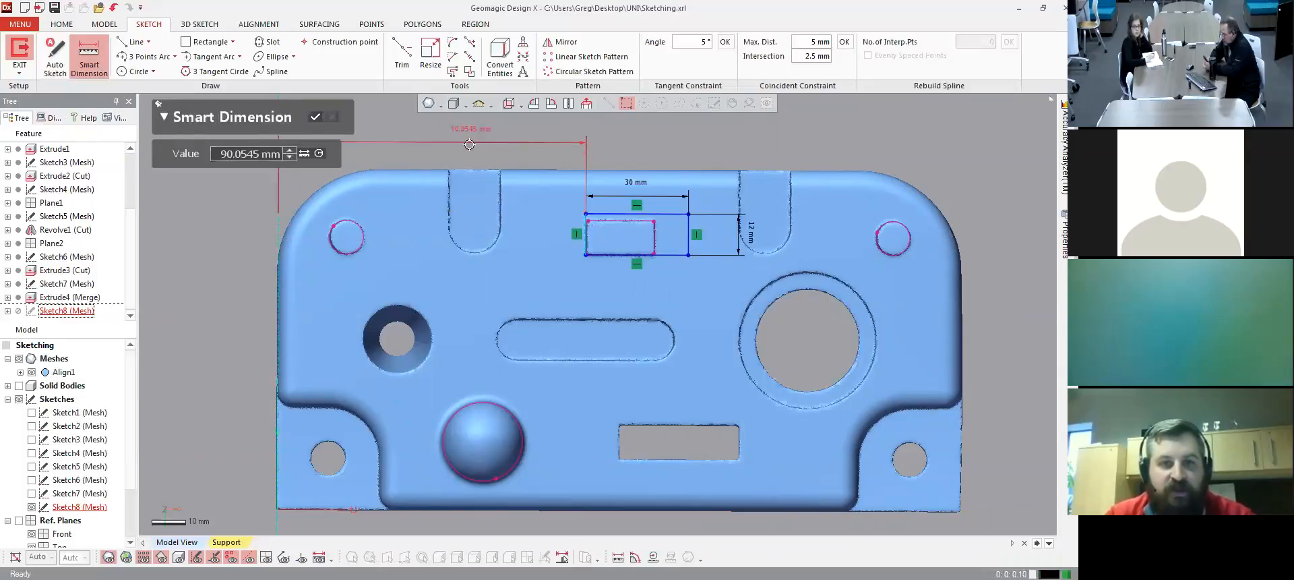
pyautogui.click(473, 139)
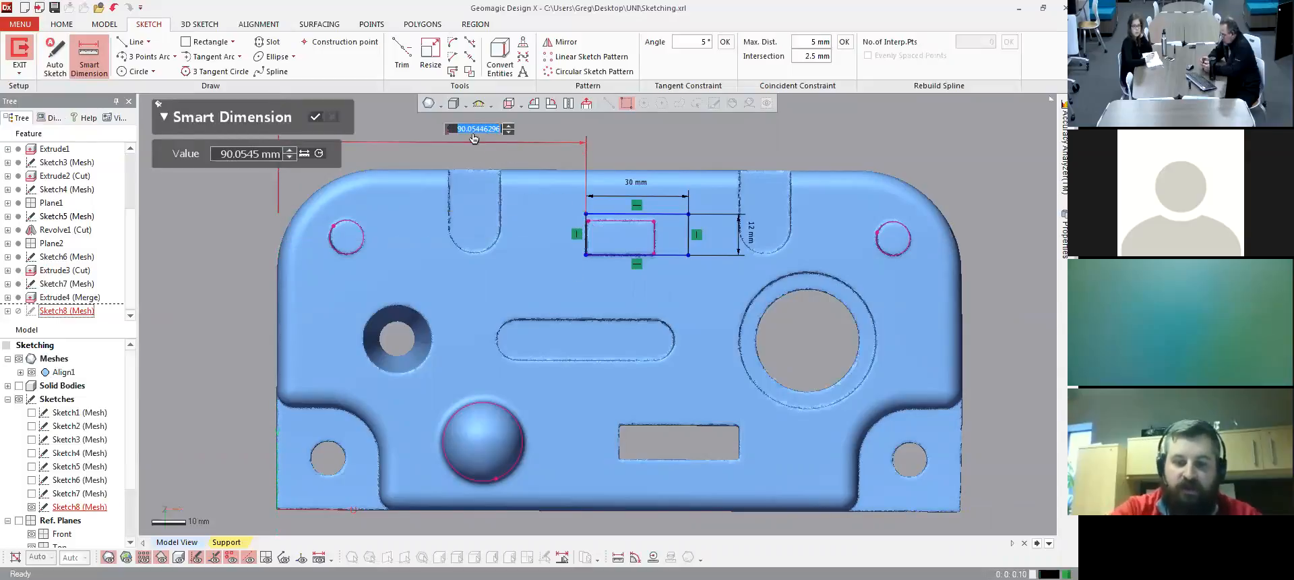
pyautogui.write('80')
pyautogui.press('Return')
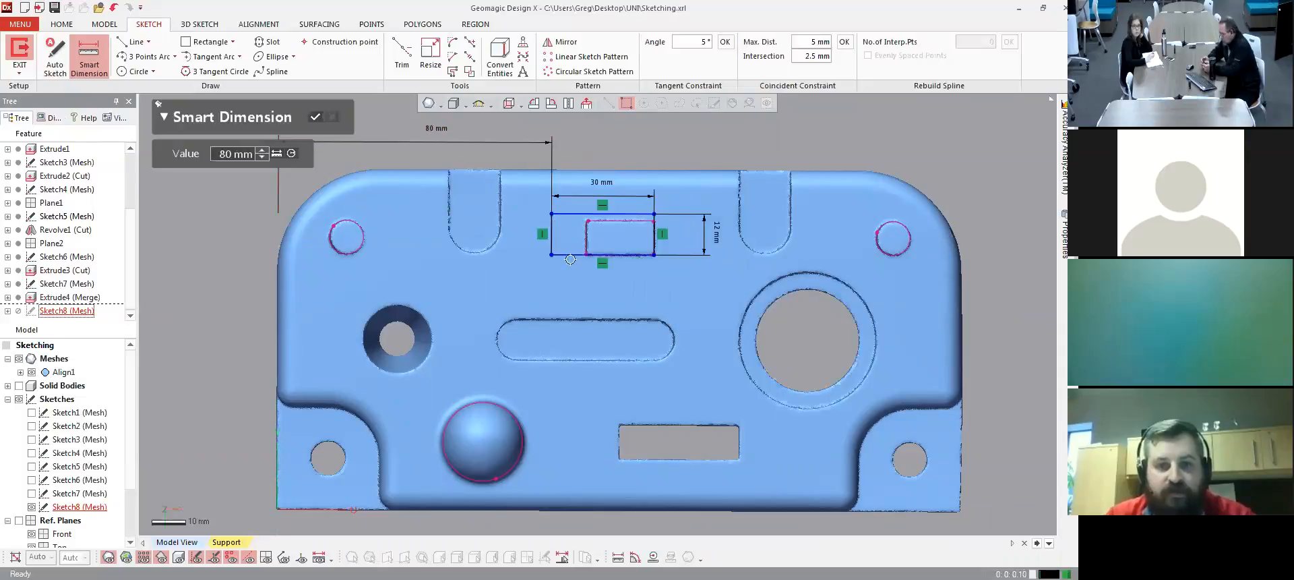
# - Dimension the rectangle's lower side from the plate's bottom edge and set the distance to 60 mm
pyautogui.click(574, 254)
pyautogui.click(378, 507)
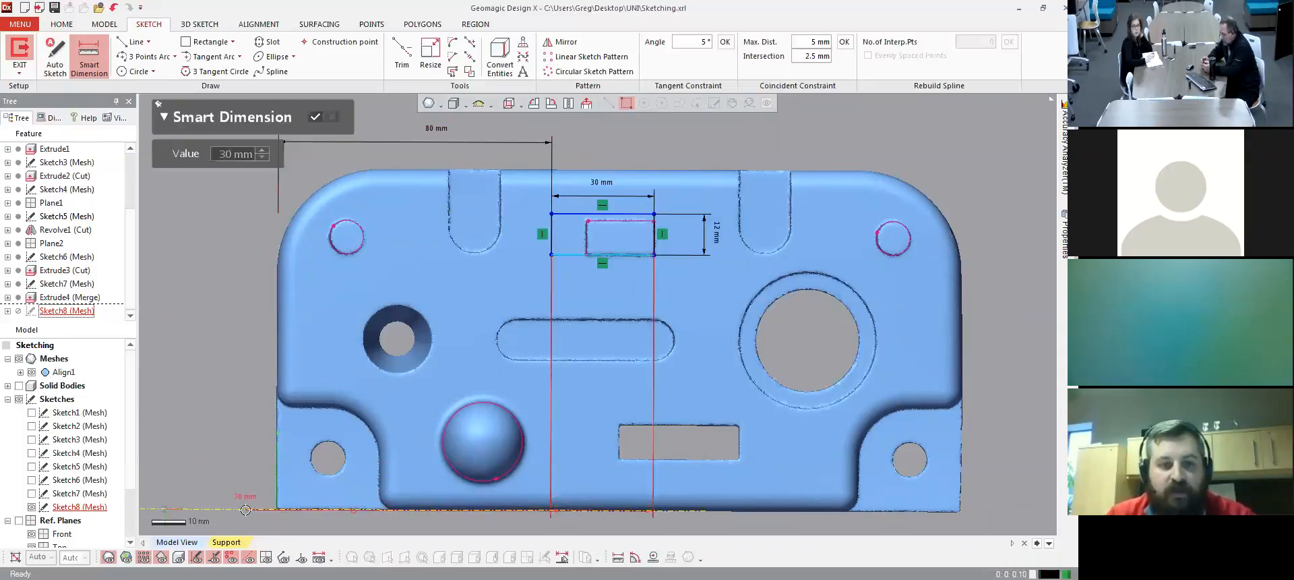
pyautogui.click(246, 426)
pyautogui.doubleClick(240, 425)
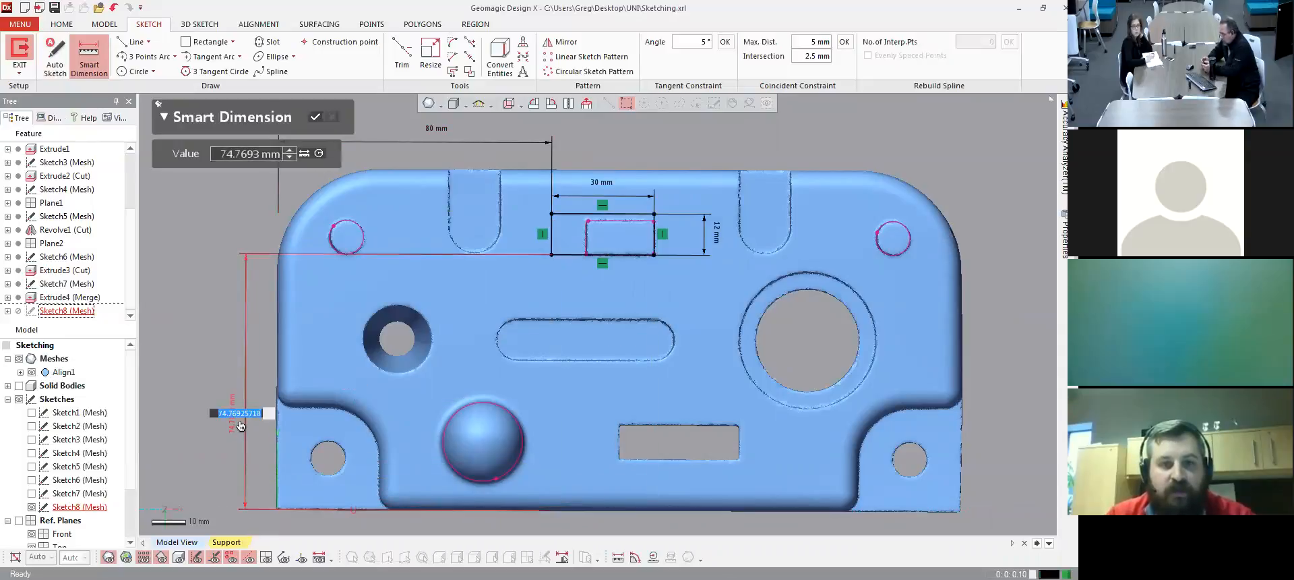
pyautogui.write('60')
pyautogui.press('Return')
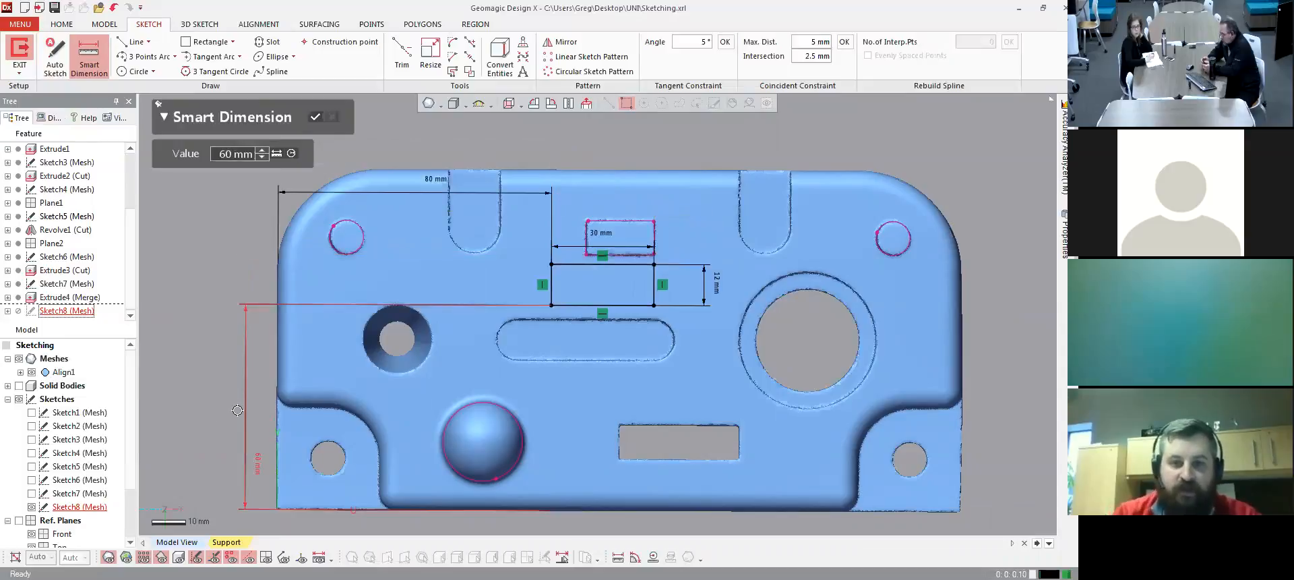
# - Finish the dimensioned rectangle sketch and view it against the scanned block from an angle
pyautogui.click(317, 118)
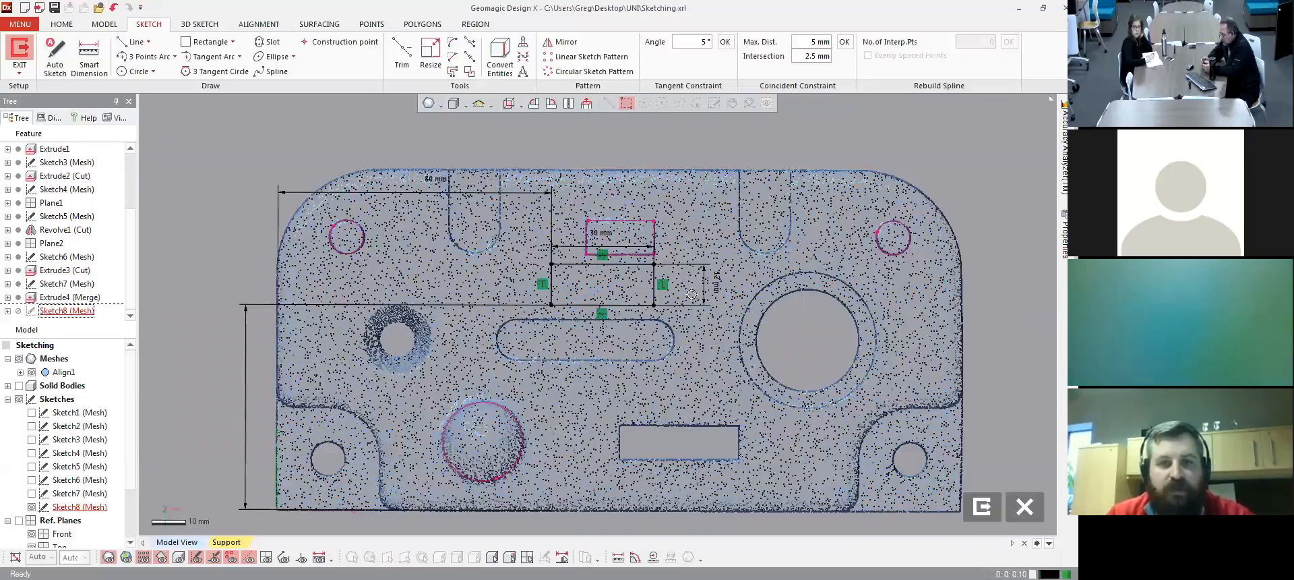
pyautogui.moveTo(690, 296); pyautogui.dragTo(635, 309, button='right')
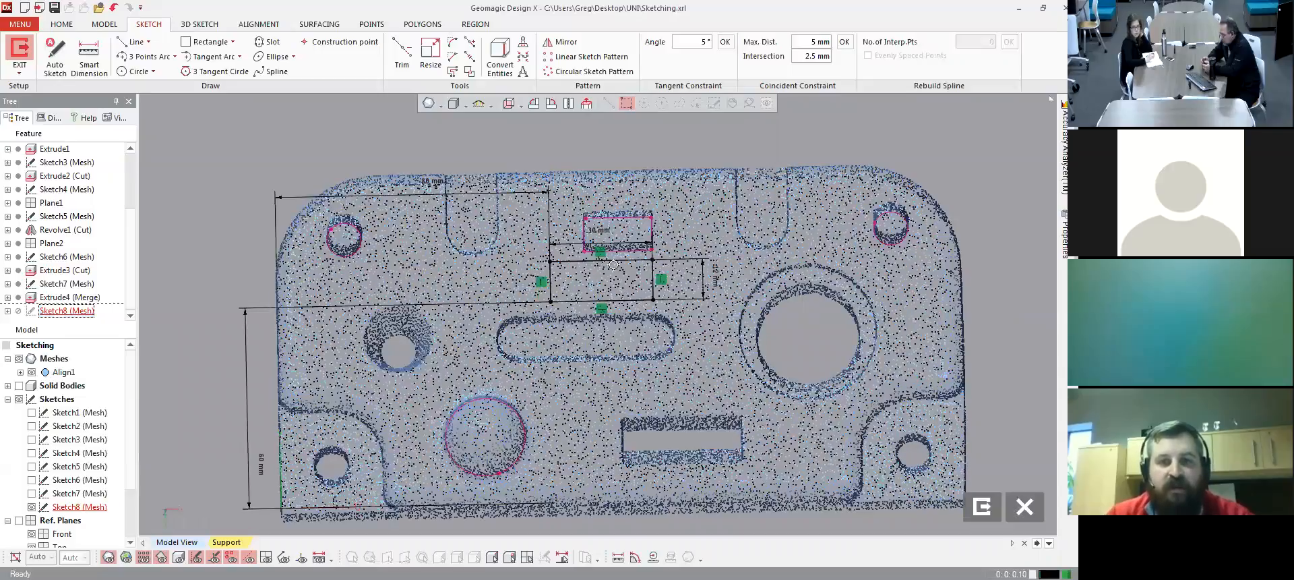
pyautogui.moveTo(629, 233)
pyautogui.mouseDown(button='right')
pyautogui.moveTo(678, 294)
pyautogui.moveTo(648, 269)
pyautogui.mouseUp(button='right')
pyautogui.click(978, 506)
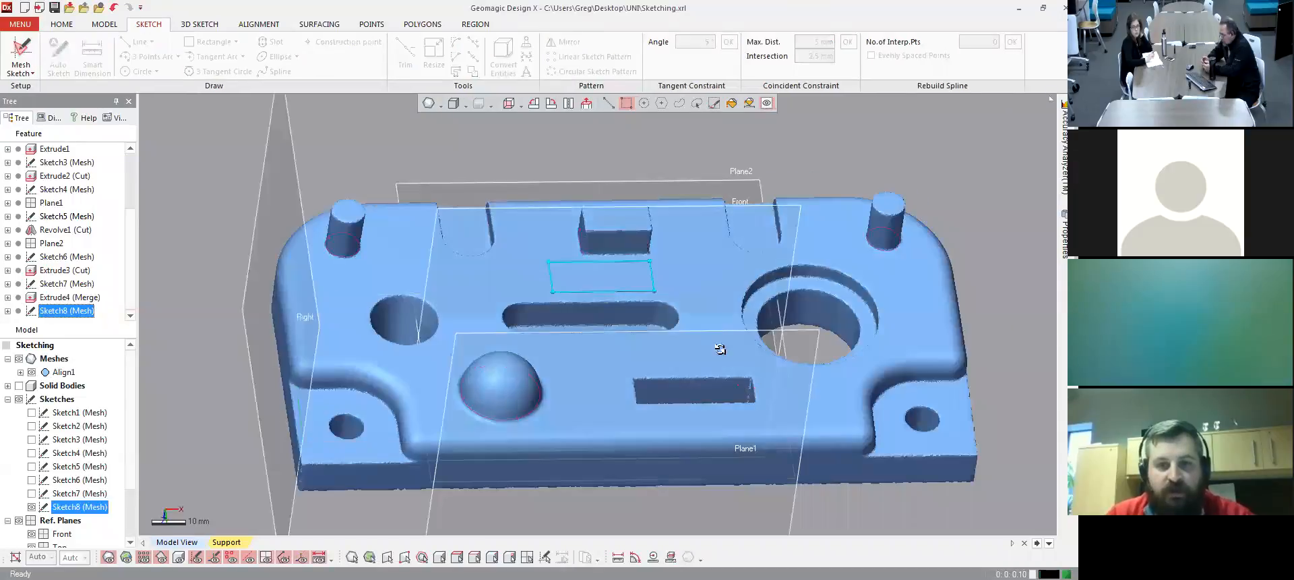
pyautogui.moveTo(572, 257); pyautogui.dragTo(547, 160, button='right')
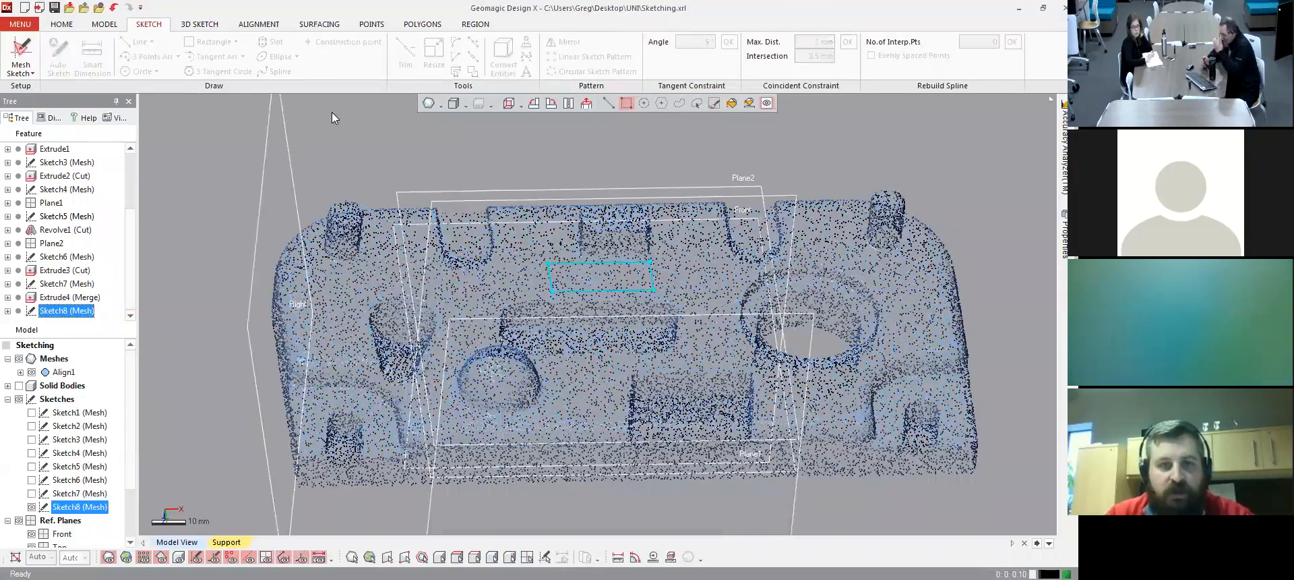
# - Extrude the 30 by 12 mm rectangle sketch upward 10 mm as a blind extrusion merged with the plate's solid
pyautogui.moveTo(581, 317); pyautogui.dragTo(598, 295, button='right')
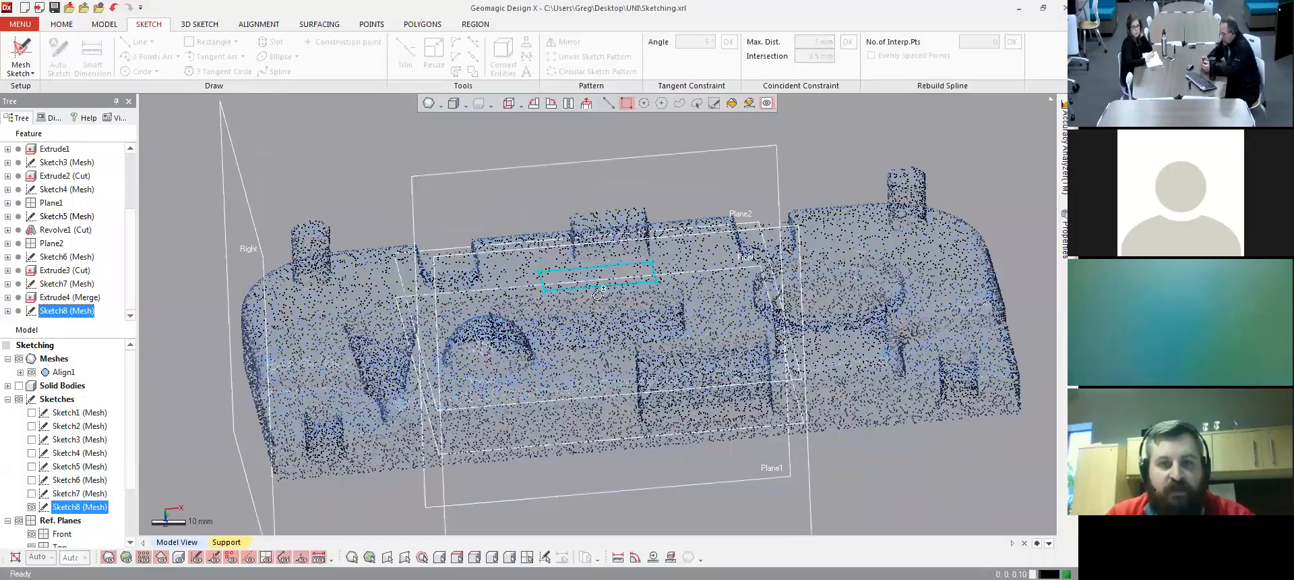
pyautogui.moveTo(615, 244); pyautogui.dragTo(593, 235, button='right')
pyautogui.moveTo(617, 291); pyautogui.dragTo(725, 312, button='right')
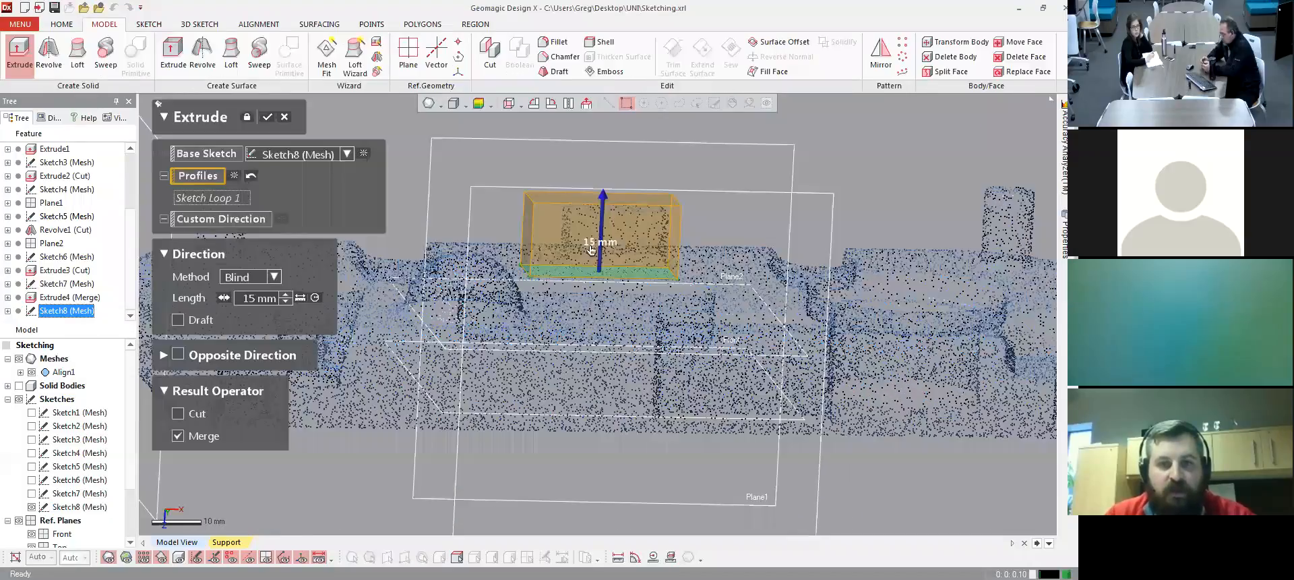
pyautogui.moveTo(592, 252)
pyautogui.mouseDown(button='right')
pyautogui.moveTo(578, 242)
pyautogui.moveTo(597, 206)
pyautogui.moveTo(687, 295)
pyautogui.moveTo(630, 357)
pyautogui.moveTo(627, 337)
pyautogui.mouseUp(button='right')
pyautogui.moveTo(594, 197); pyautogui.dragTo(591, 224)
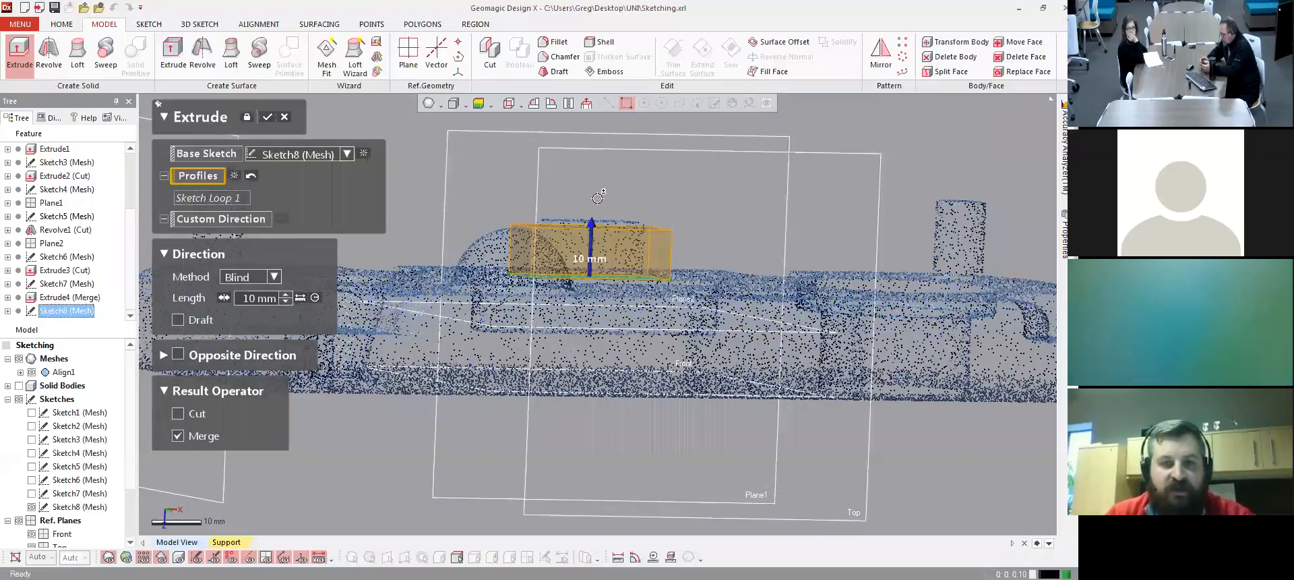
pyautogui.moveTo(626, 300); pyautogui.dragTo(399, 276, button='right')
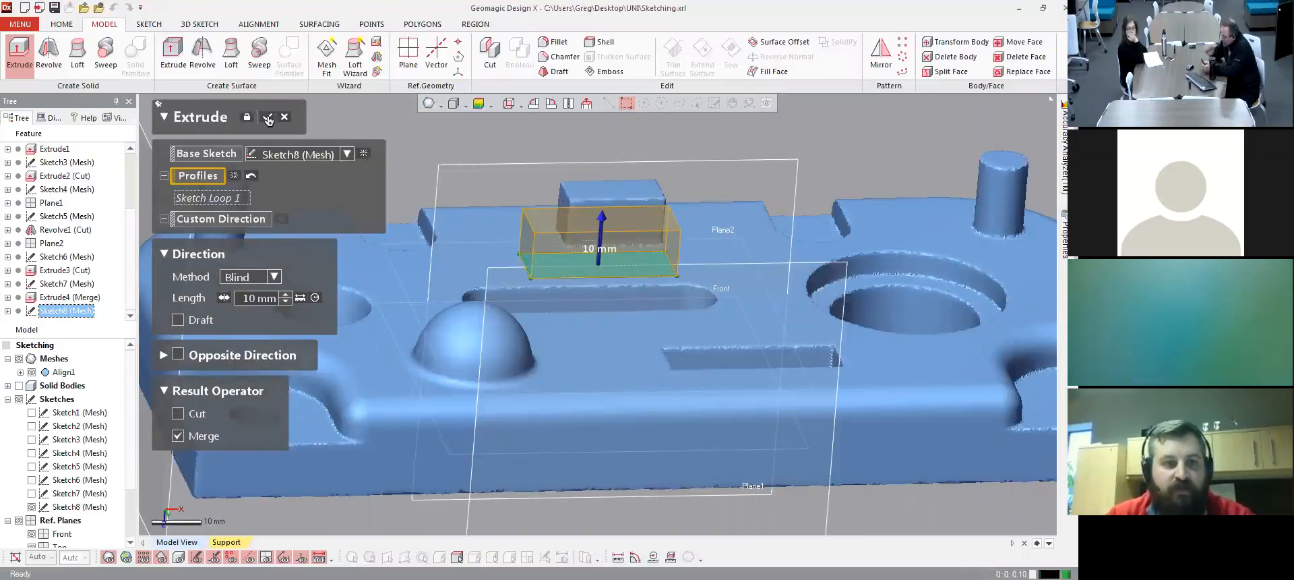
pyautogui.click(266, 117)
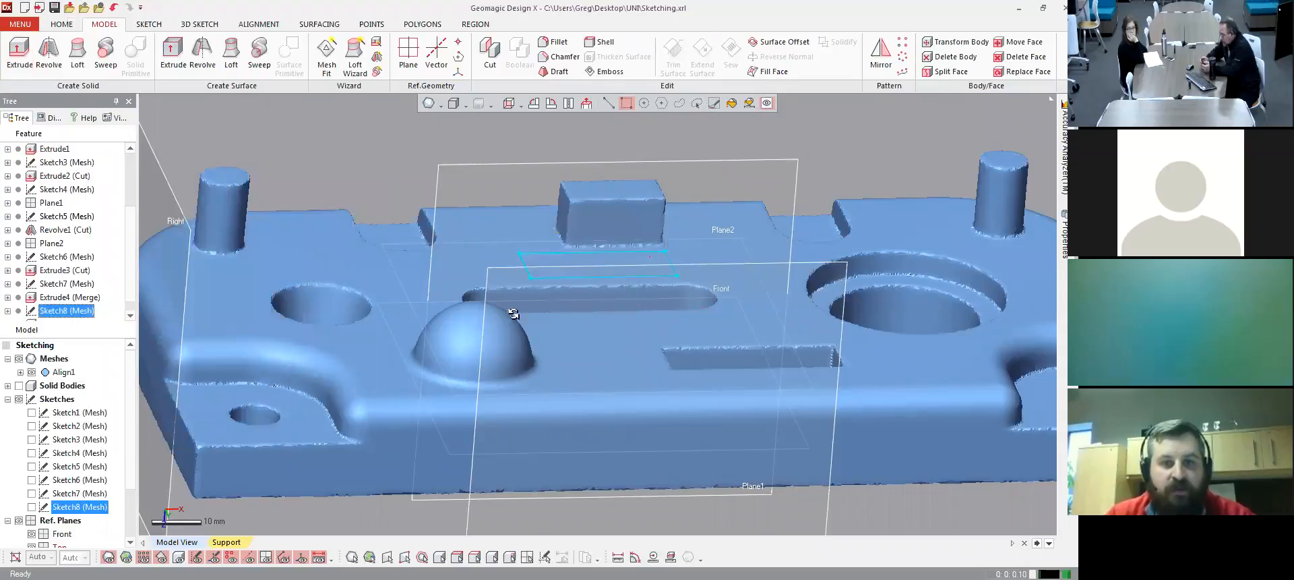
# - Examine the rebuilt solid over the scanned mesh, comparing the new block's position with the scanned block from several angles
pyautogui.moveTo(514, 314); pyautogui.dragTo(510, 321, button='right')
pyautogui.moveTo(384, 317); pyautogui.dragTo(572, 343, button='right')
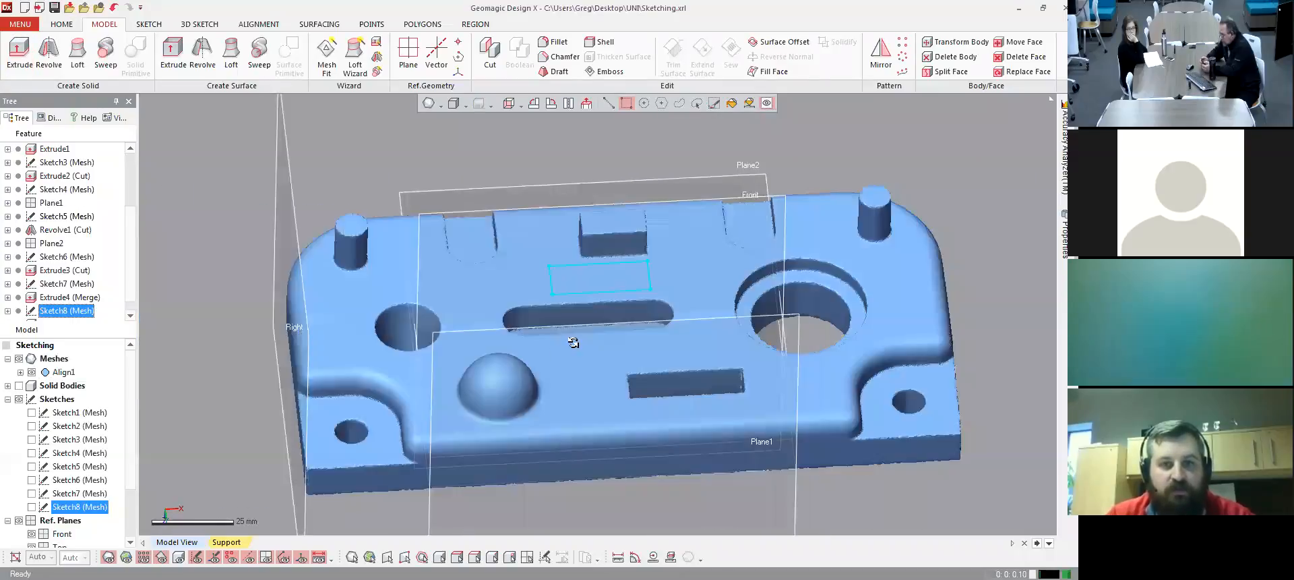
pyautogui.moveTo(662, 275)
pyautogui.mouseDown(button='right')
pyautogui.moveTo(690, 350)
pyautogui.moveTo(662, 322)
pyautogui.moveTo(578, 346)
pyautogui.moveTo(589, 321)
pyautogui.moveTo(460, 354)
pyautogui.moveTo(690, 288)
pyautogui.moveTo(692, 329)
pyautogui.moveTo(658, 397)
pyautogui.mouseUp(button='right')
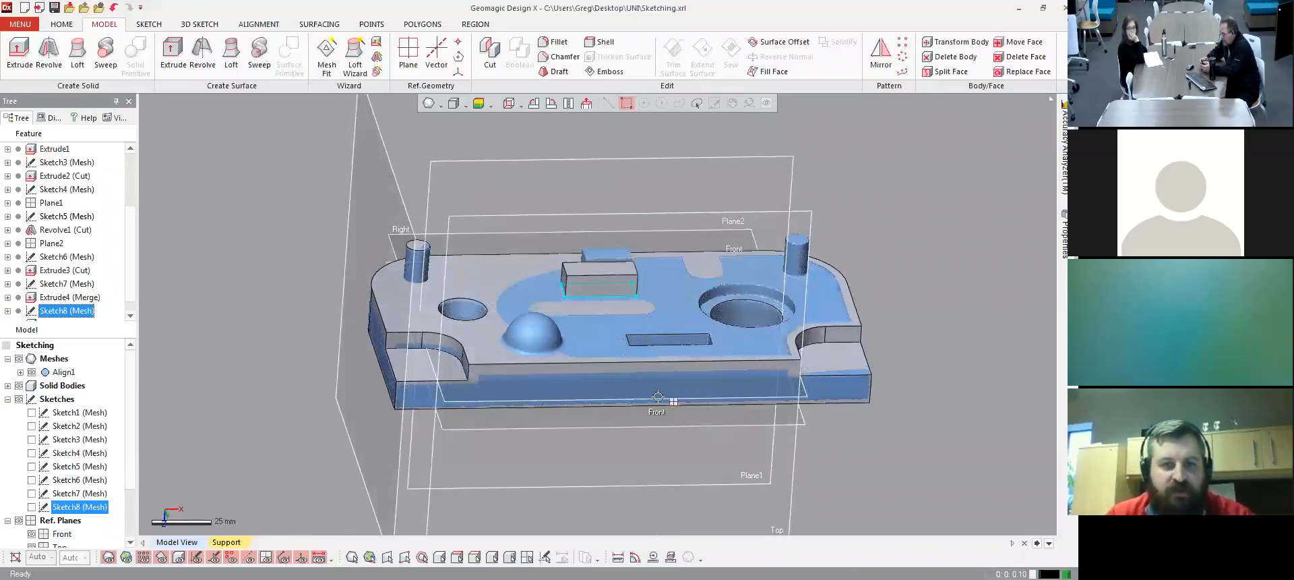
pyautogui.click(895, 420)
pyautogui.moveTo(728, 376); pyautogui.dragTo(703, 349, button='right')
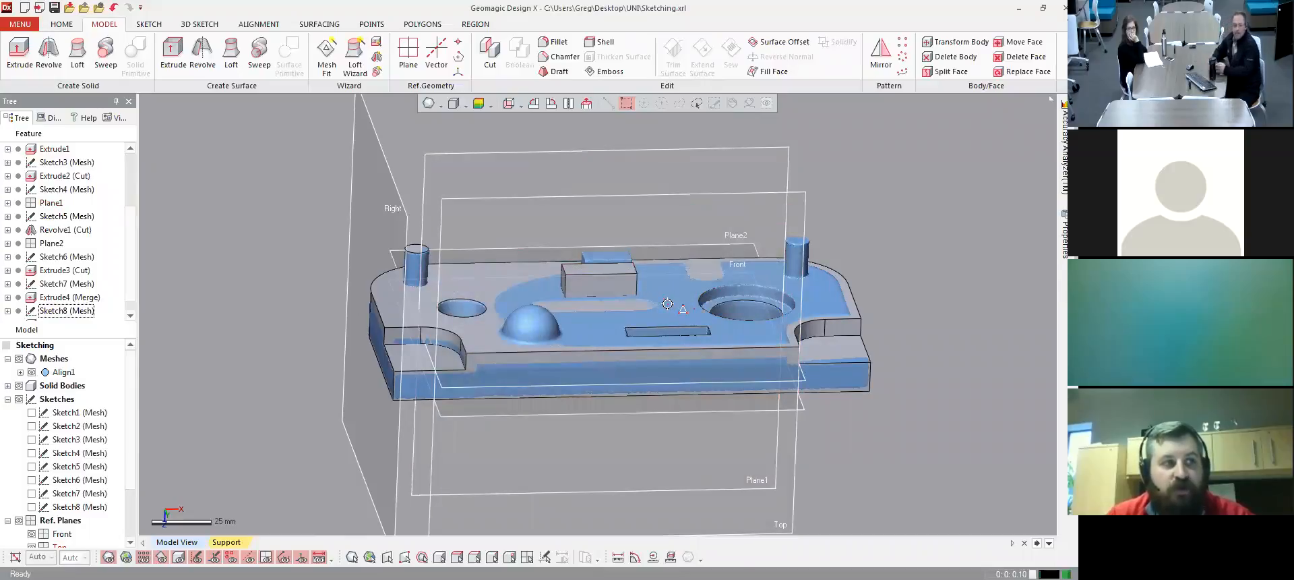
pyautogui.moveTo(667, 305)
pyautogui.mouseDown(button='right')
pyautogui.moveTo(629, 297)
pyautogui.moveTo(623, 313)
pyautogui.mouseUp(button='right')
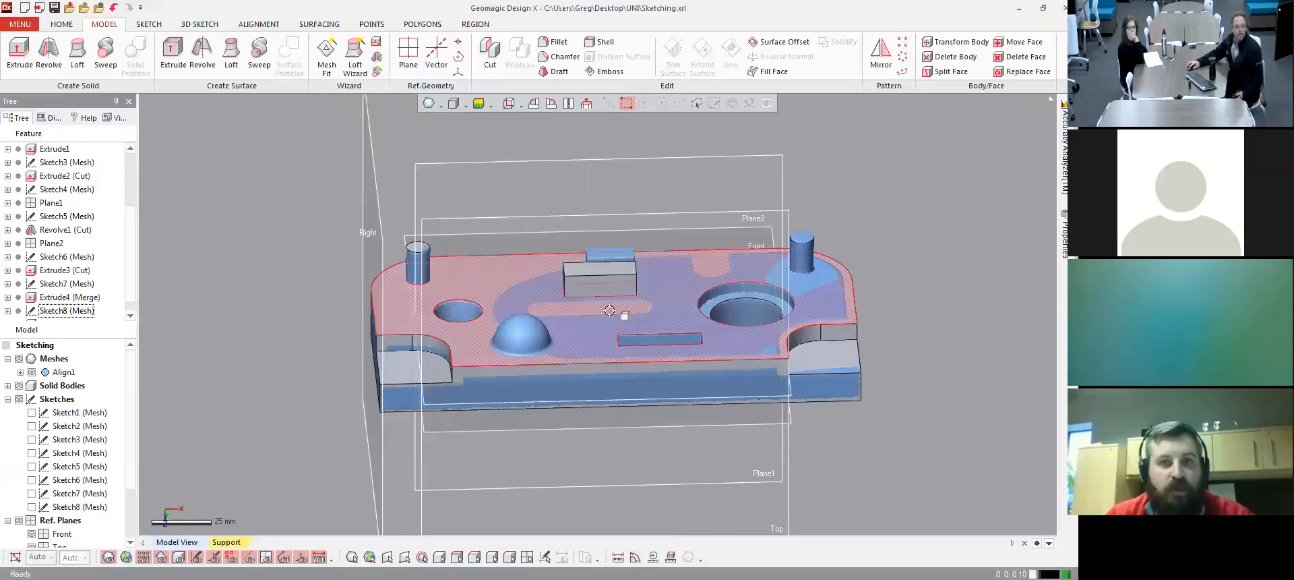
pyautogui.moveTo(611, 284)
pyautogui.mouseDown(button='right')
pyautogui.moveTo(564, 302)
pyautogui.moveTo(607, 271)
pyautogui.mouseUp(button='right')
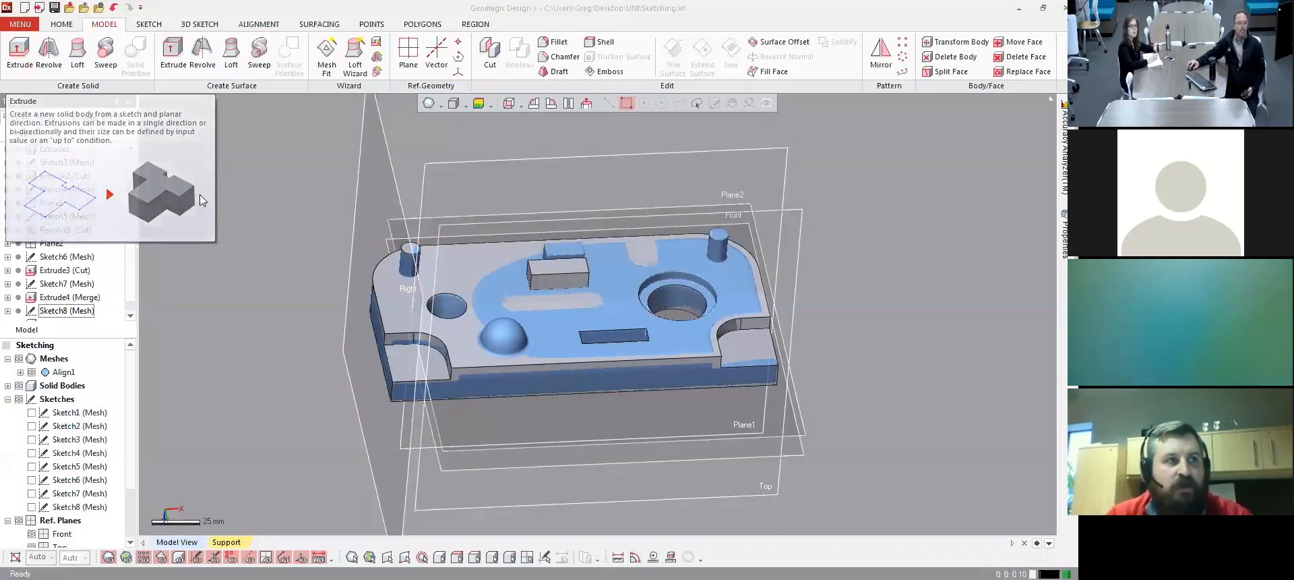
pyautogui.moveTo(569, 296); pyautogui.dragTo(545, 258, button='right')
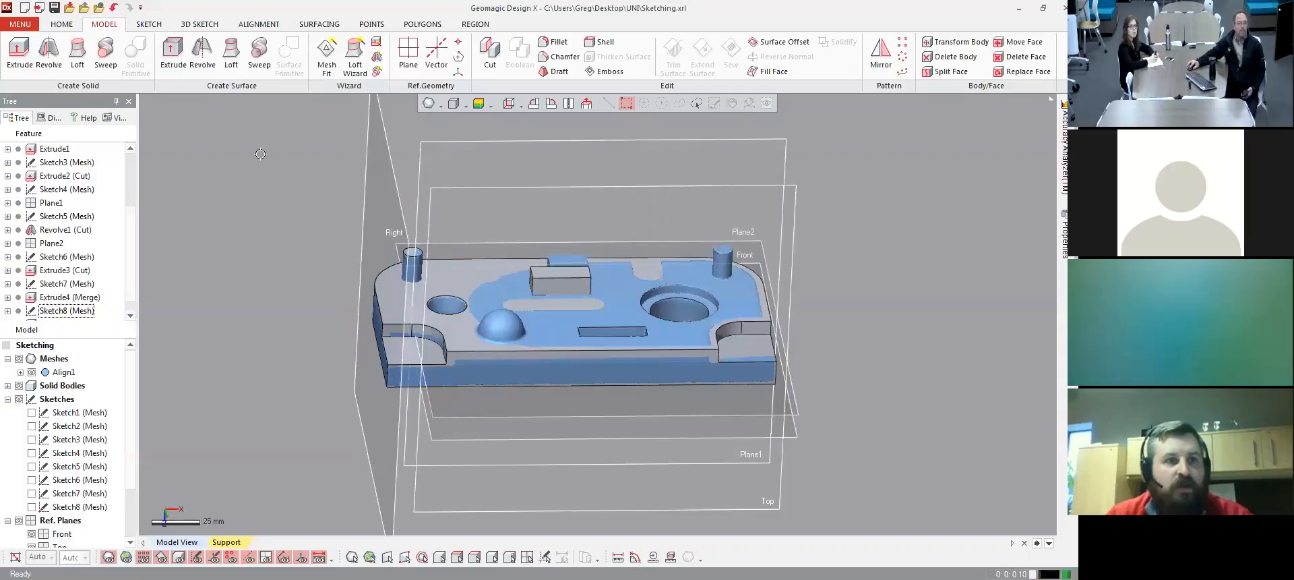
pyautogui.moveTo(621, 325); pyautogui.dragTo(620, 309, button='right')
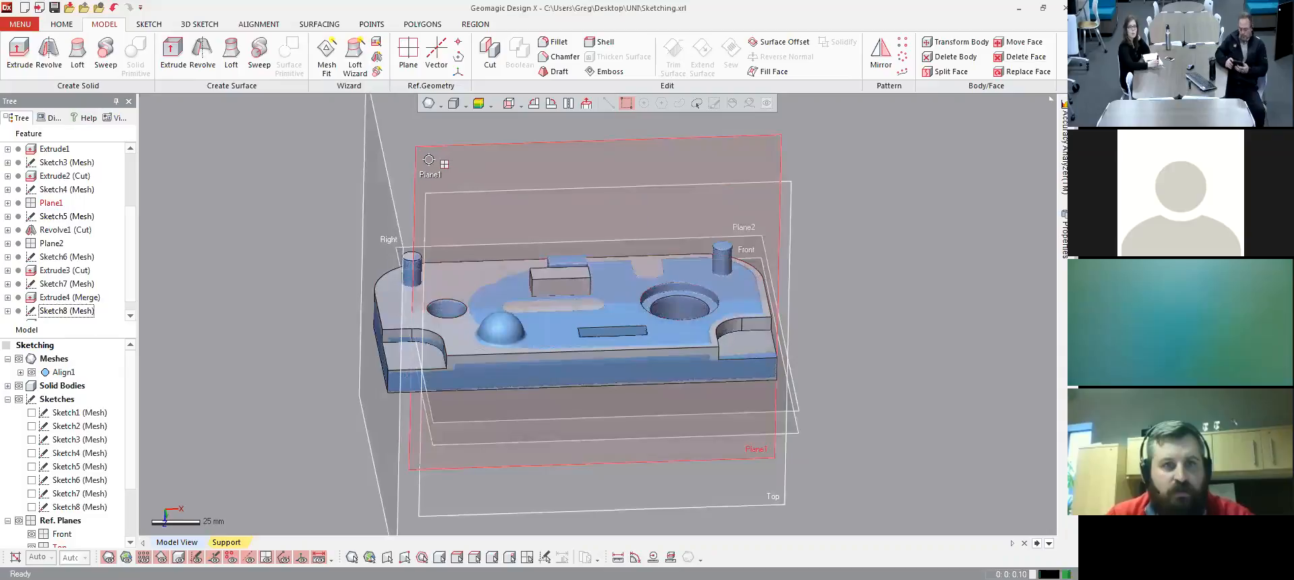
pyautogui.click(150, 26)
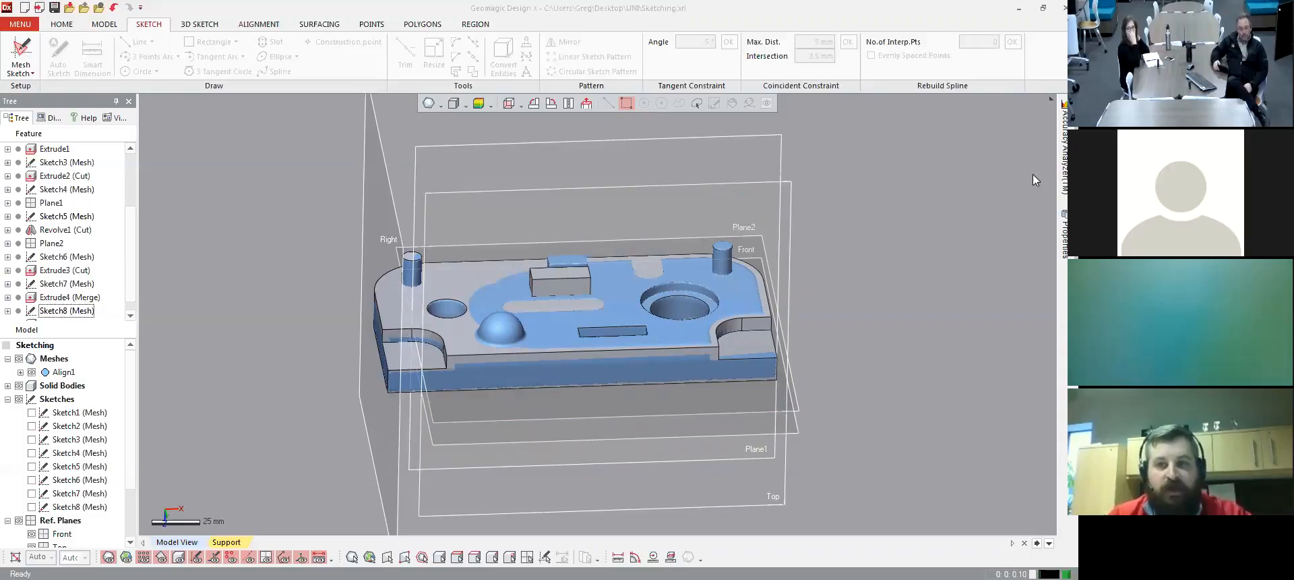
pyautogui.moveTo(554, 208); pyautogui.dragTo(535, 256, button='right')
pyautogui.scroll(-2, 578, 285)
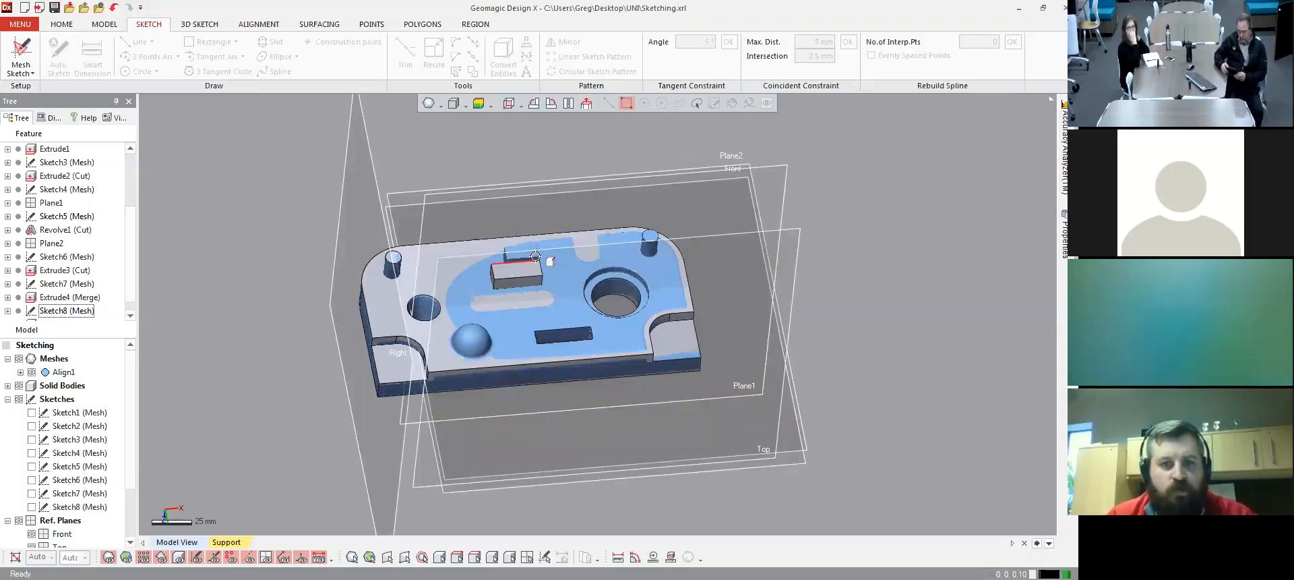
pyautogui.moveTo(543, 270); pyautogui.dragTo(598, 262, button='right')
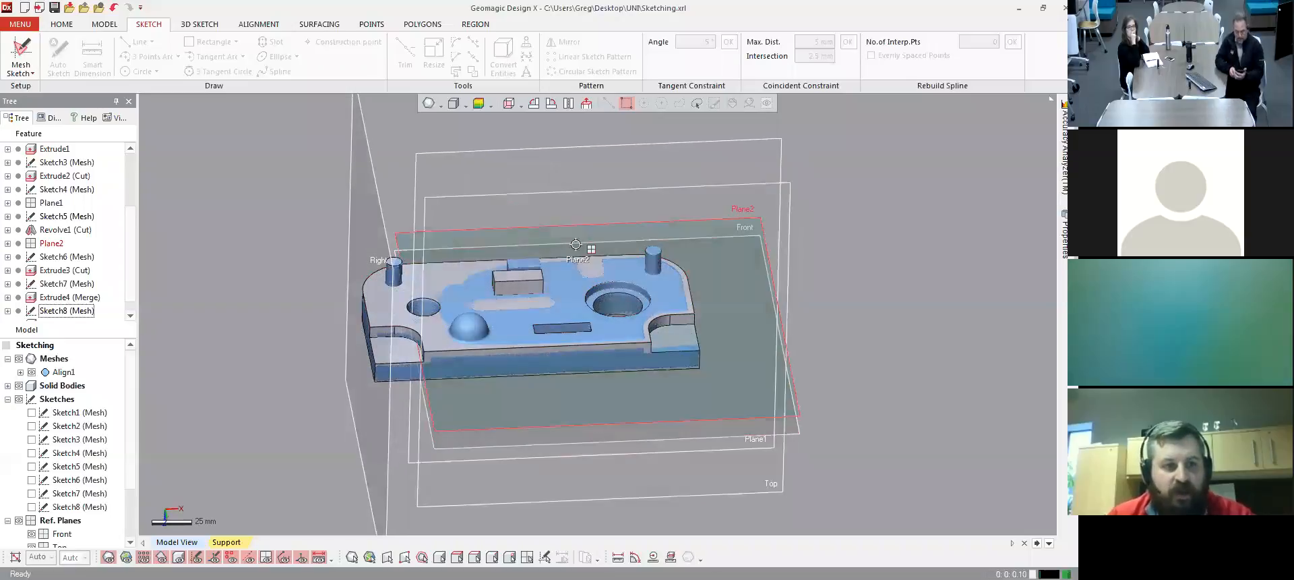
pyautogui.moveTo(556, 217)
pyautogui.mouseDown(button='right')
pyautogui.moveTo(532, 236)
pyautogui.moveTo(558, 279)
pyautogui.mouseUp(button='right')
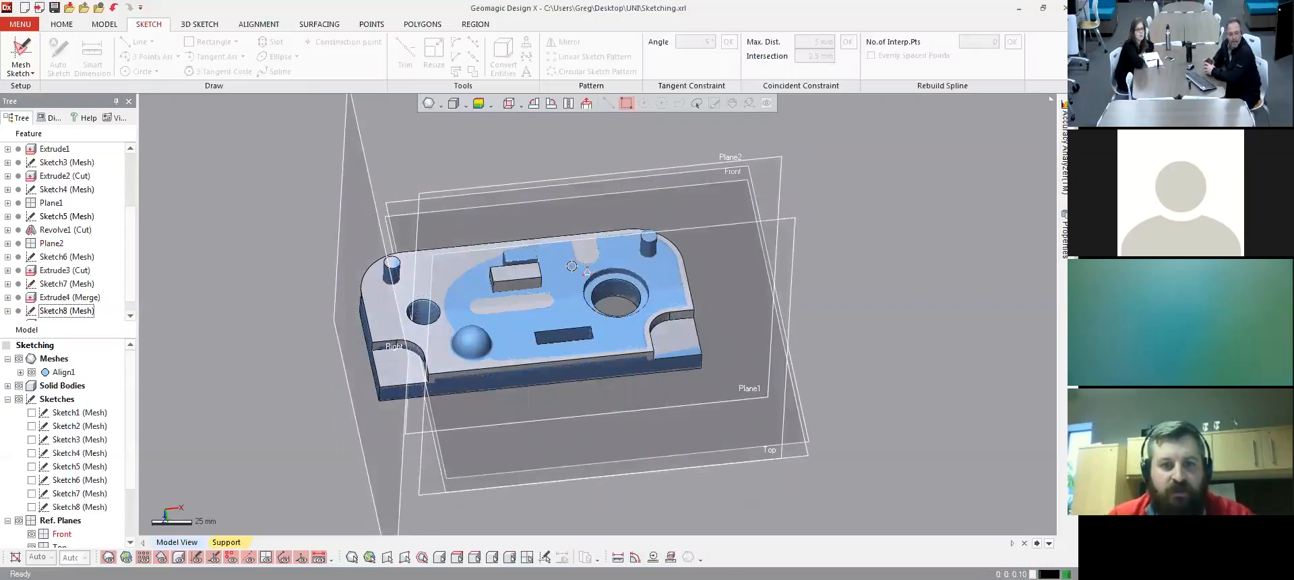